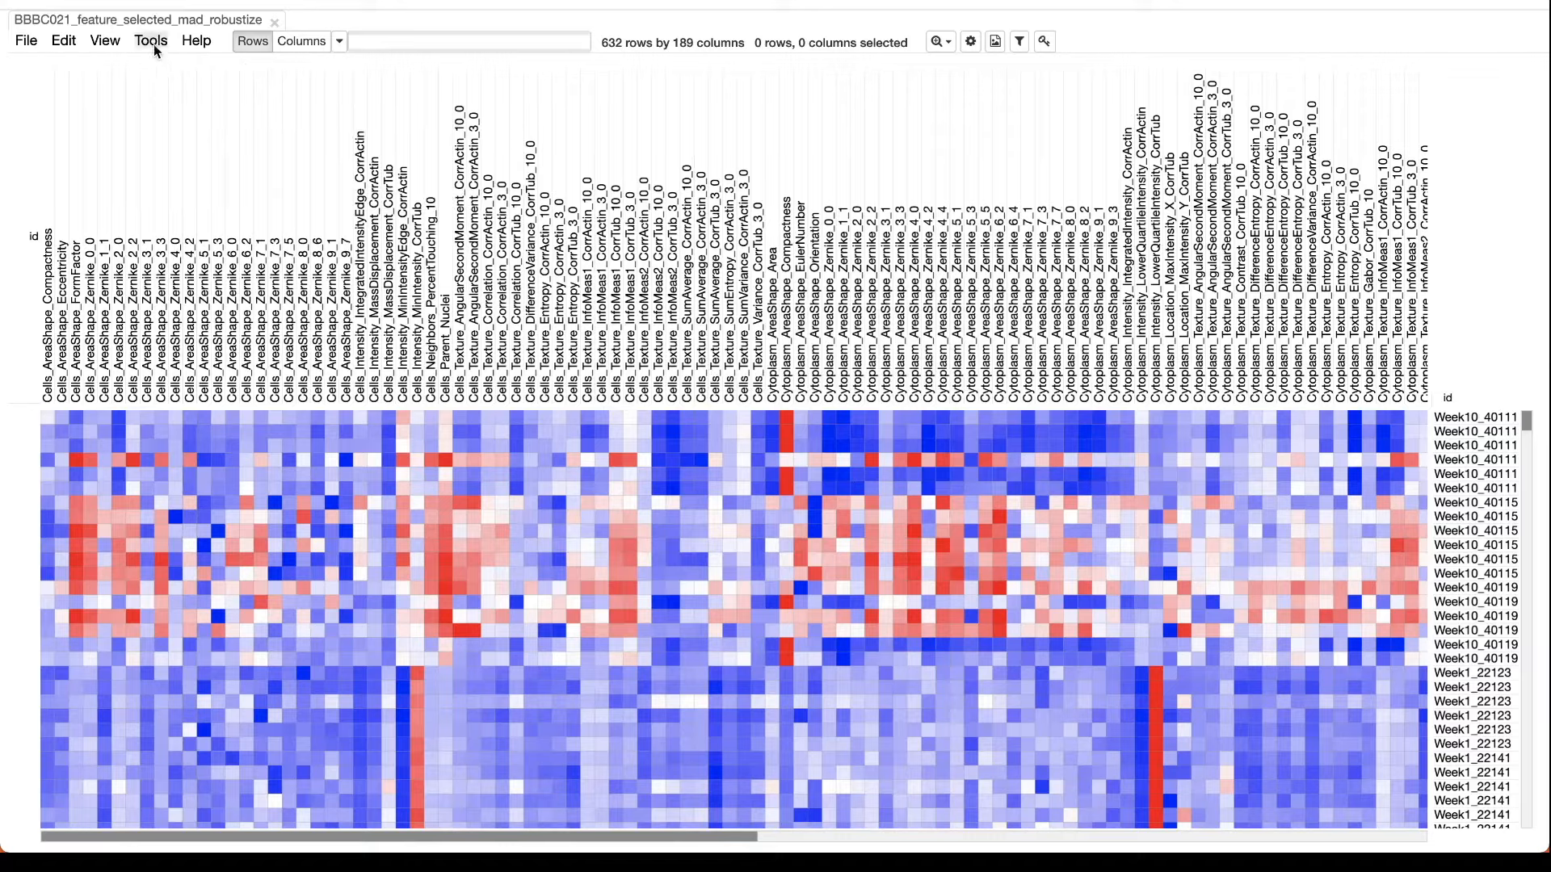
Open the Transpose tool for the current heat map.
{"action": "left_click", "coordinate": [152, 41]}
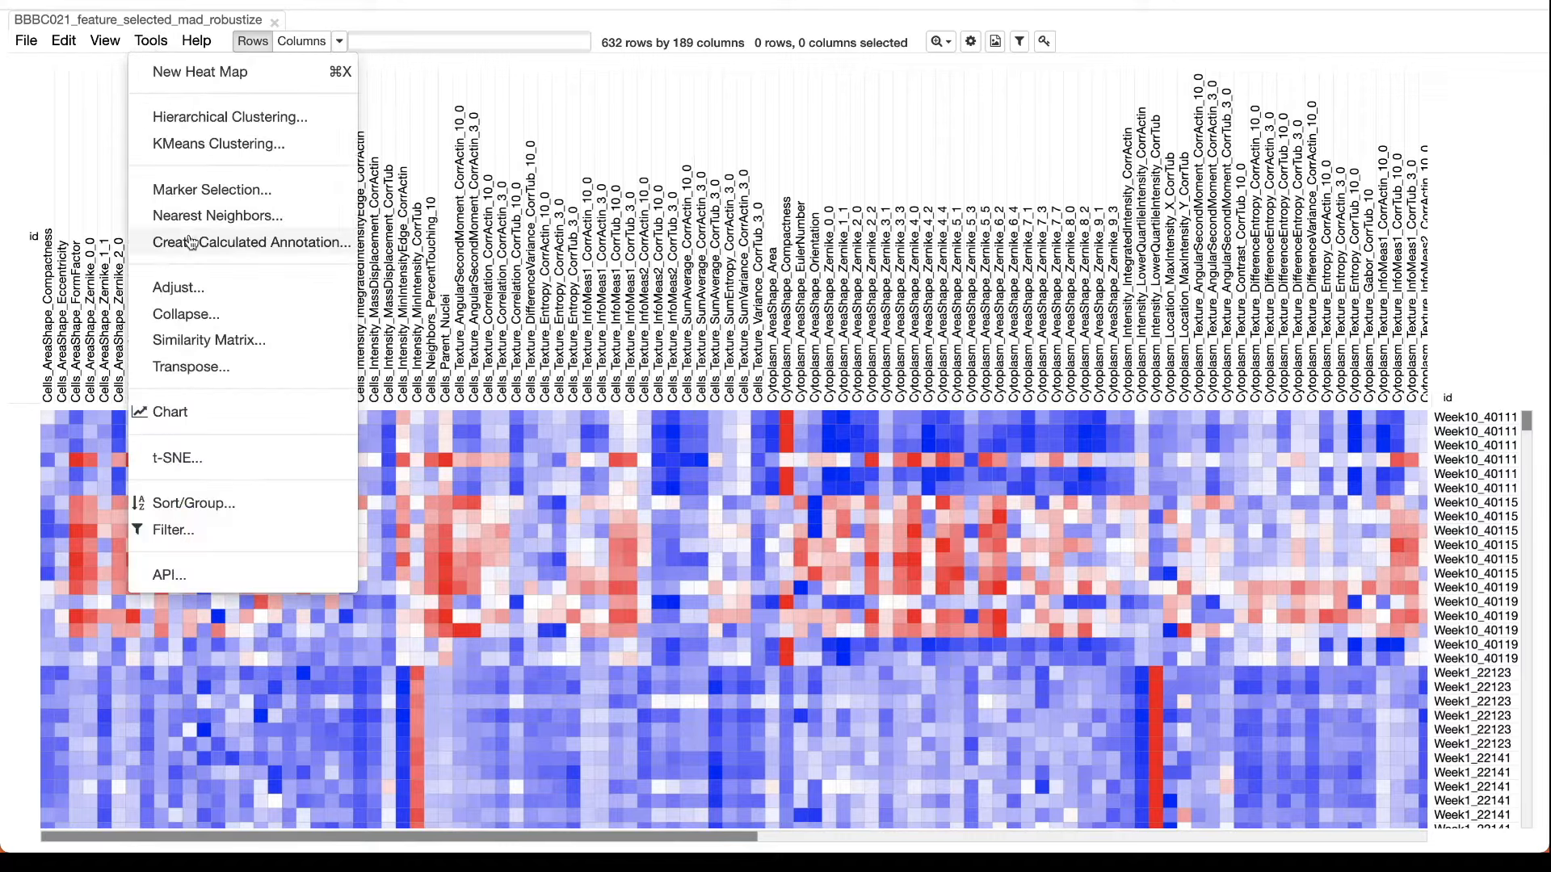
{"action": "left_click", "coordinate": [198, 378]}
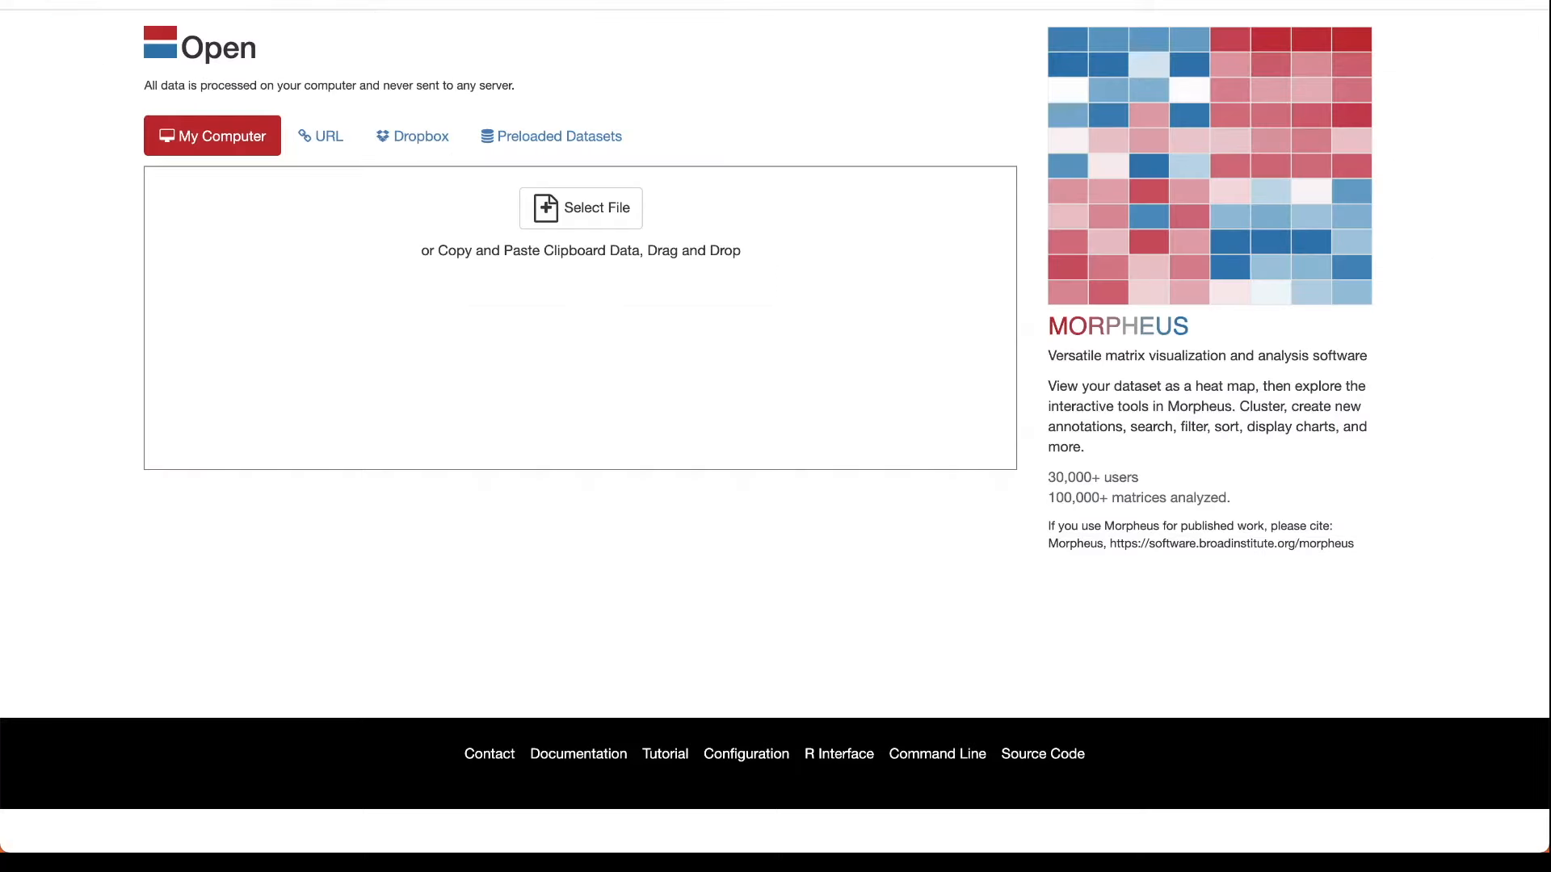
Load the BBBC021_feature_selected_mad_robustize dataset from the computer as a heat map with features as rows and samples as columns.
{"action": "left_click_drag", "start_coordinate": [0, 292], "coordinate": [252, 321]}
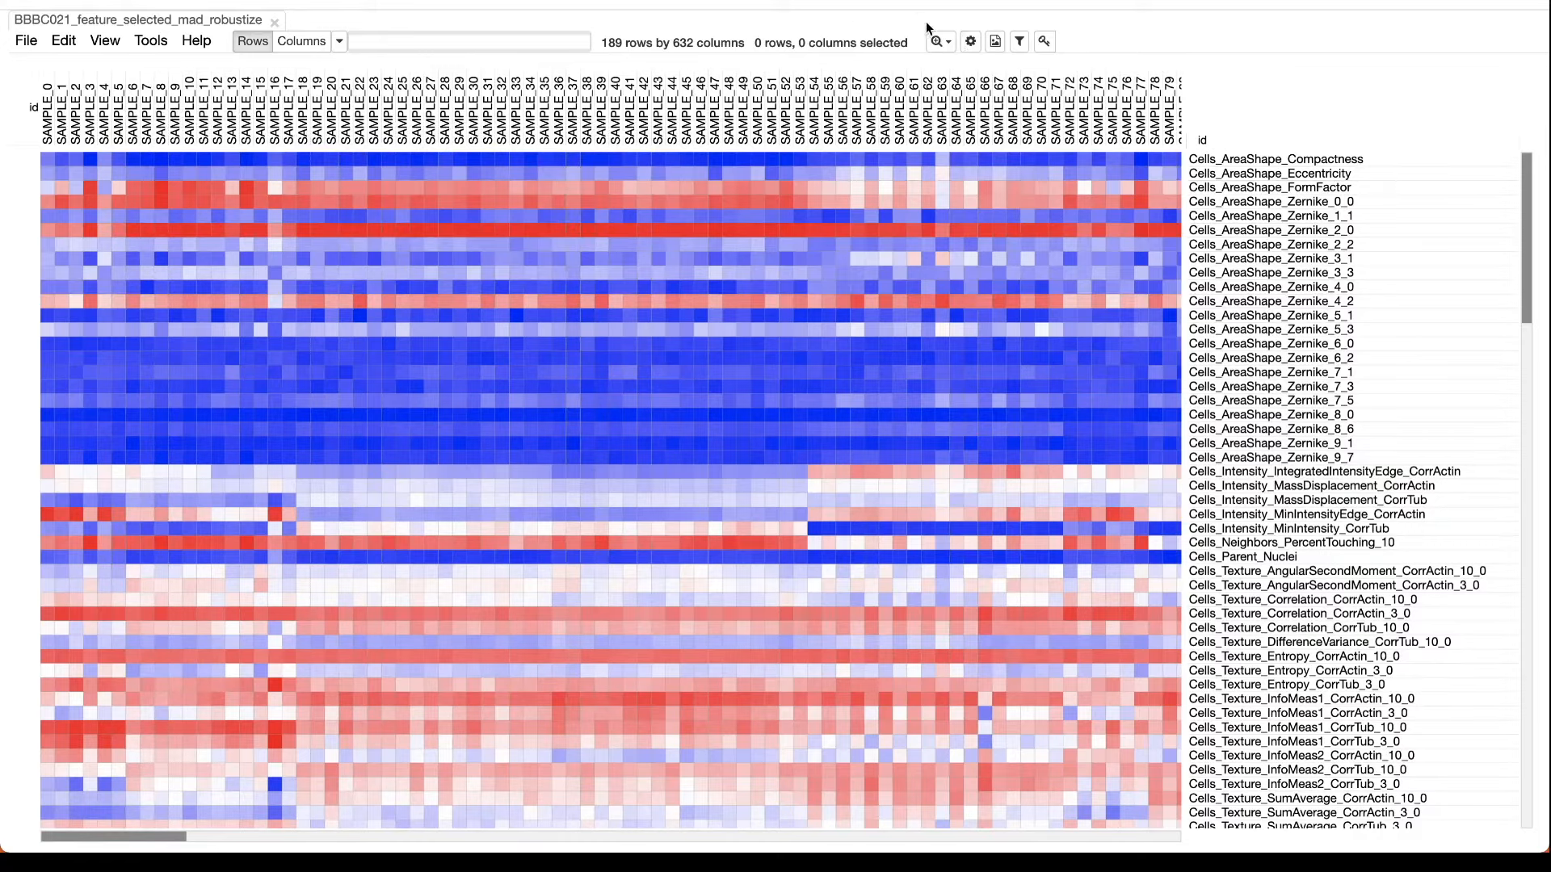
Replace the id column annotation with Compound, Concentration, moa, Plate and Well in the heat map options.
{"action": "left_click", "coordinate": [973, 43]}
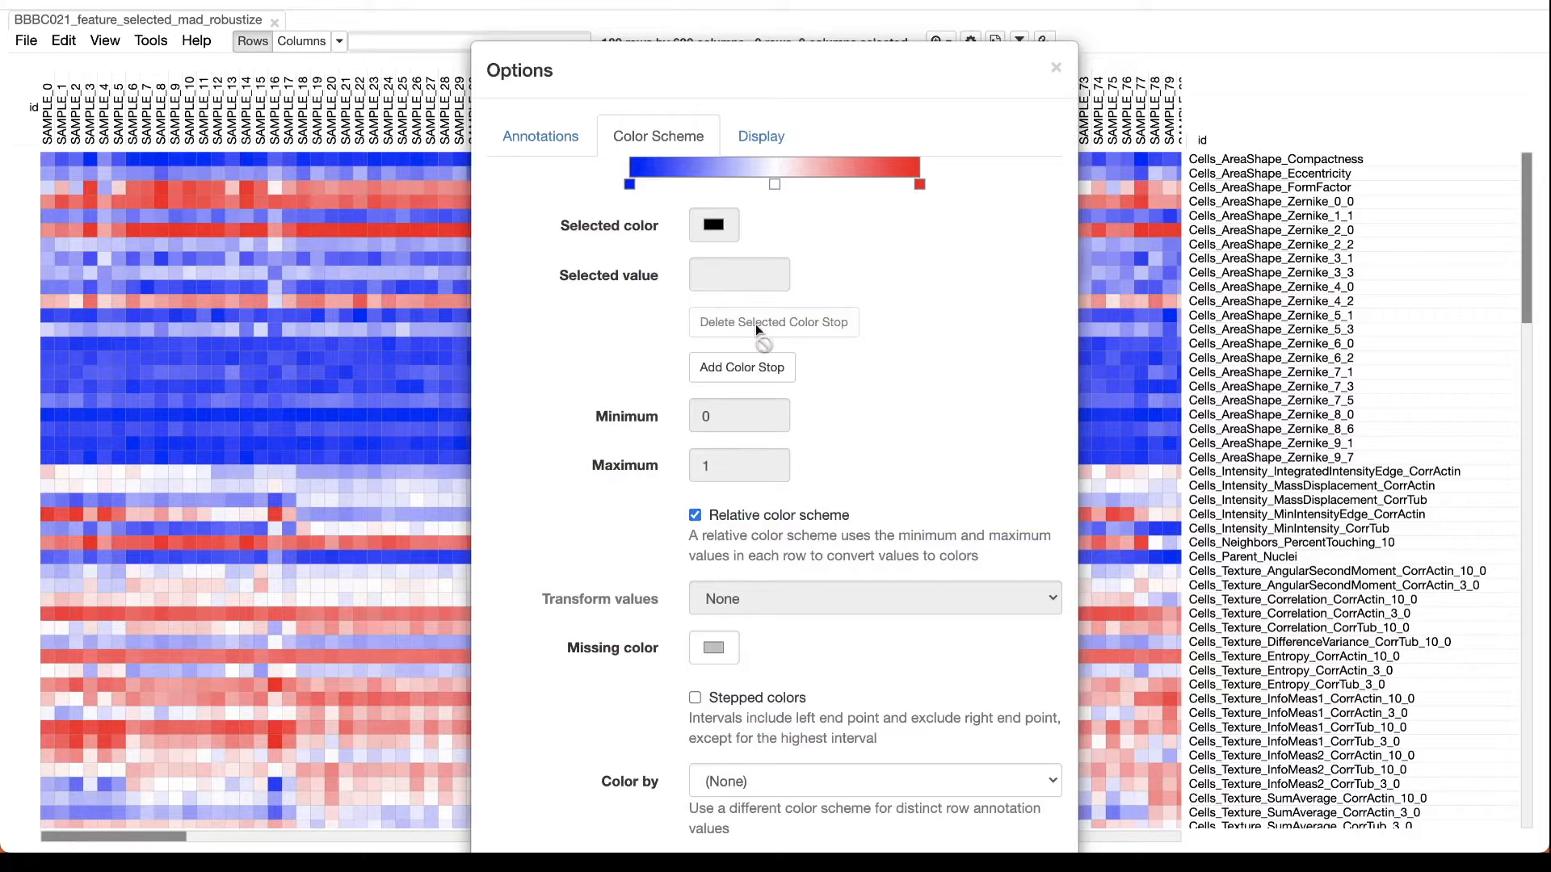
{"action": "left_click", "coordinate": [547, 149]}
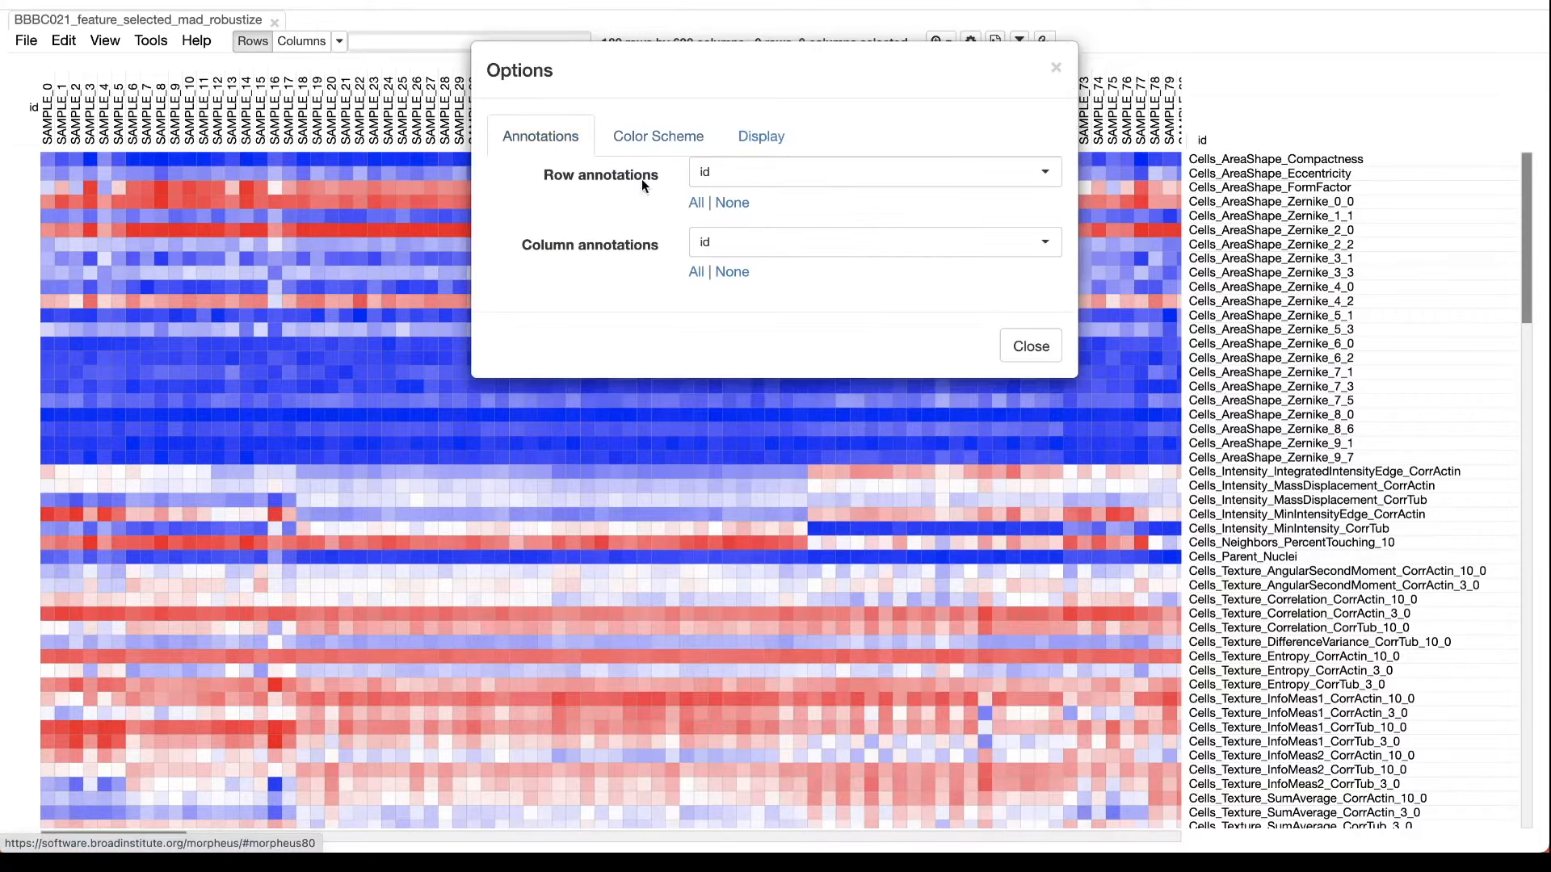
{"action": "left_click", "coordinate": [748, 241]}
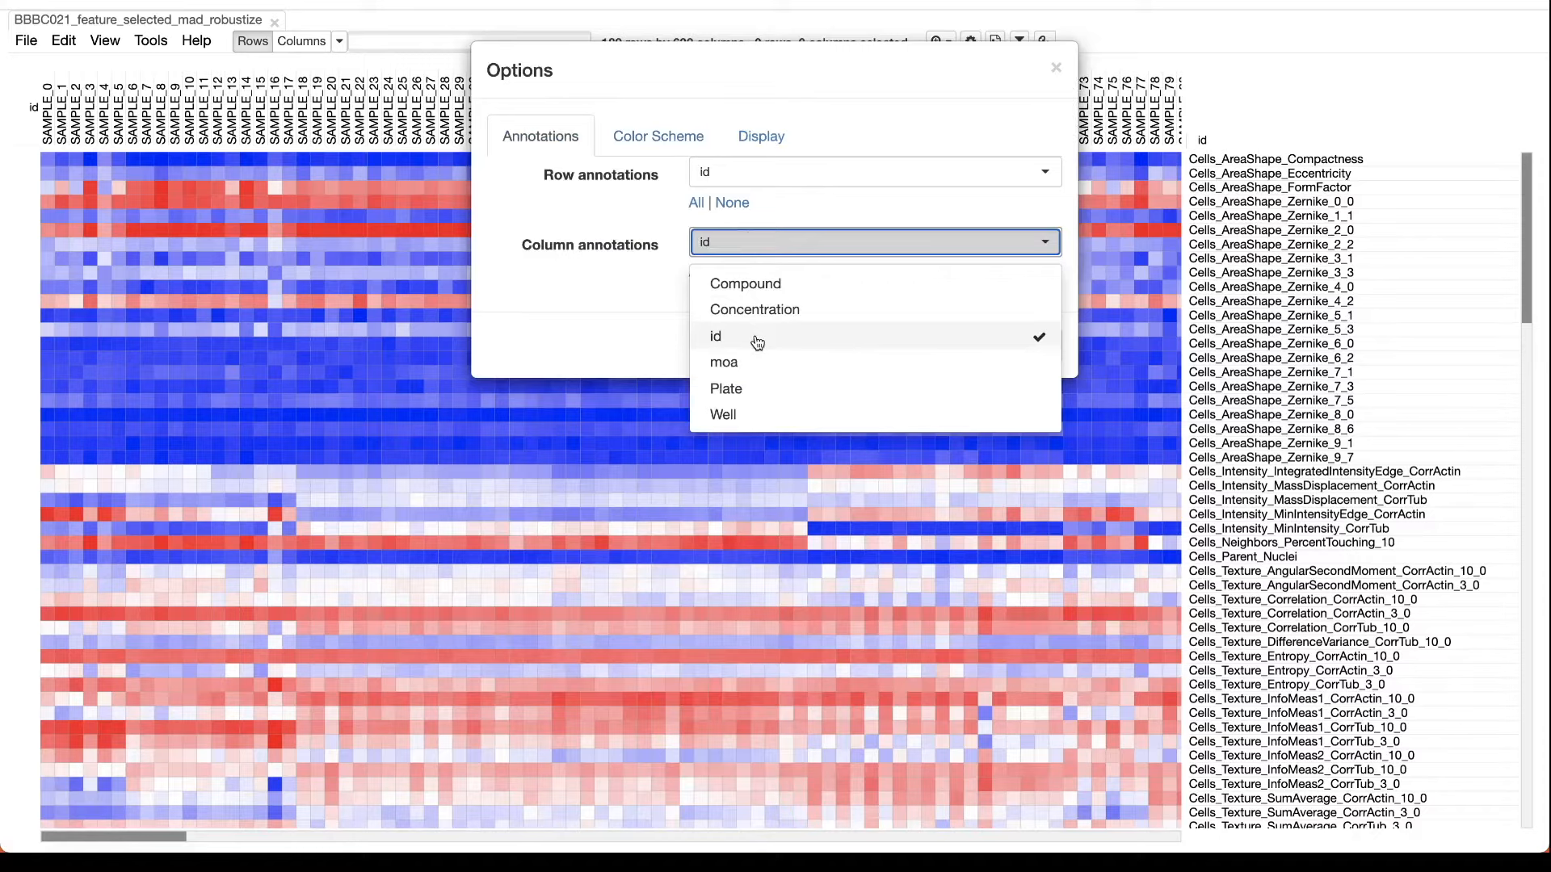
{"action": "left_click", "coordinate": [757, 339]}
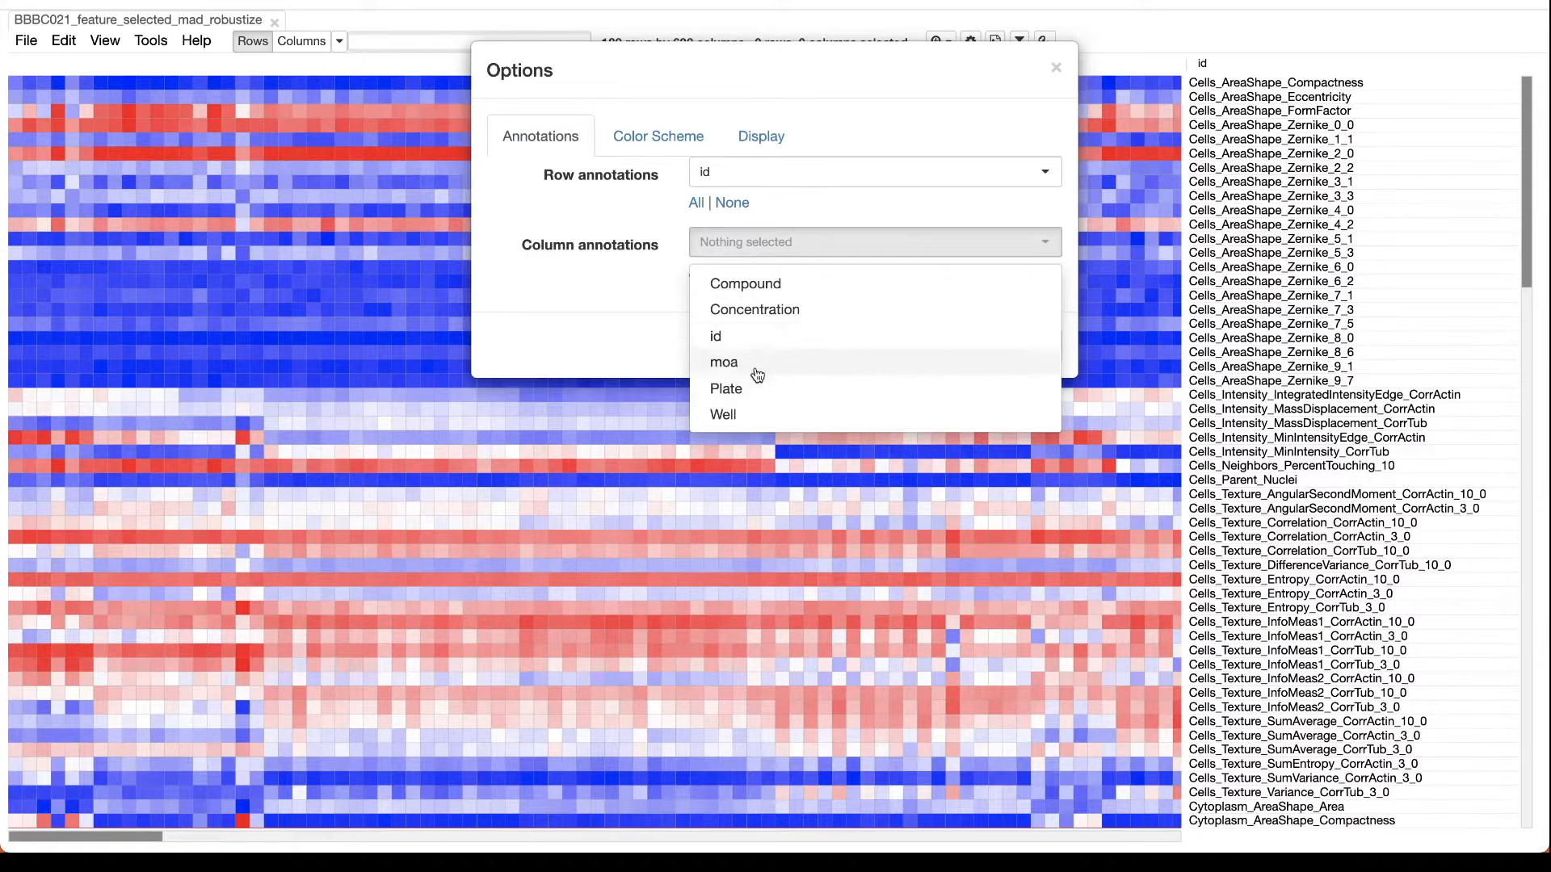
{"action": "left_click", "coordinate": [753, 289]}
{"action": "left_click", "coordinate": [751, 310]}
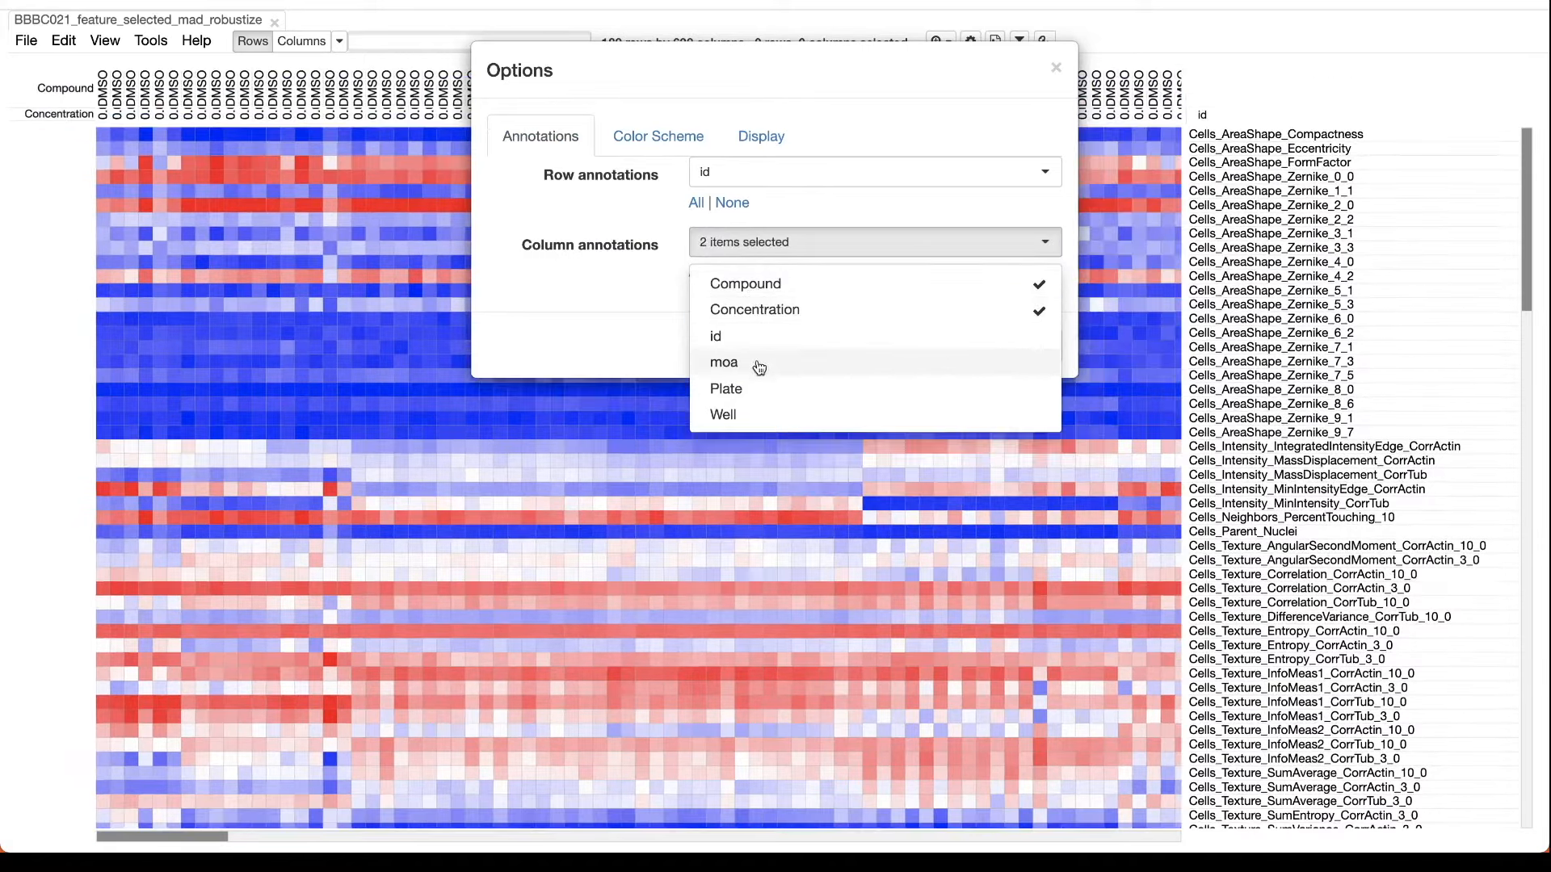
{"action": "left_click", "coordinate": [756, 370]}
{"action": "left_click", "coordinate": [756, 392]}
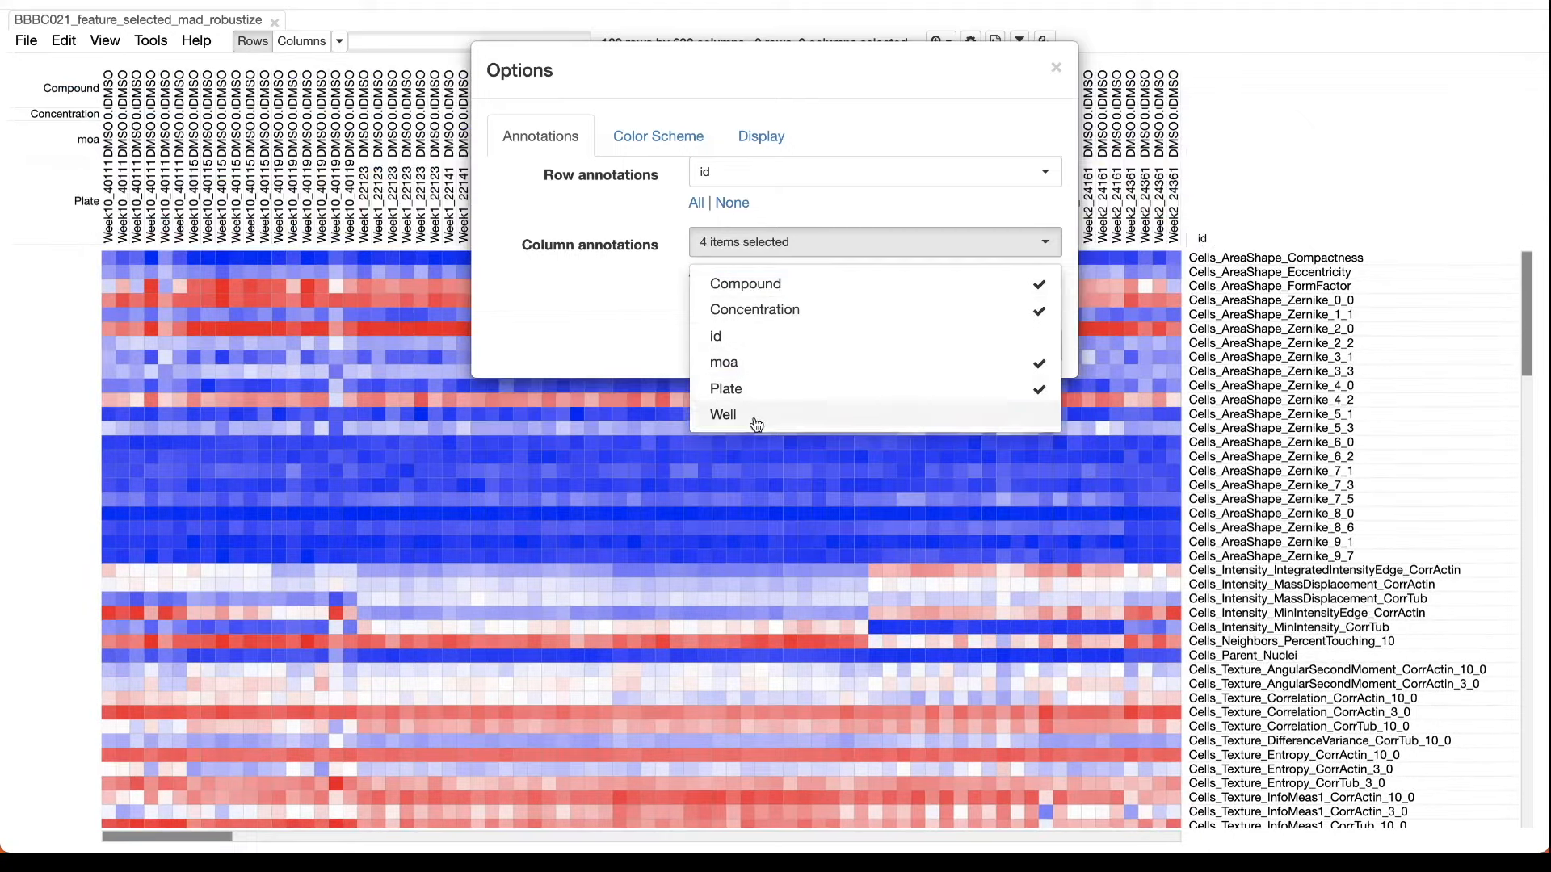
{"action": "left_click", "coordinate": [757, 421]}
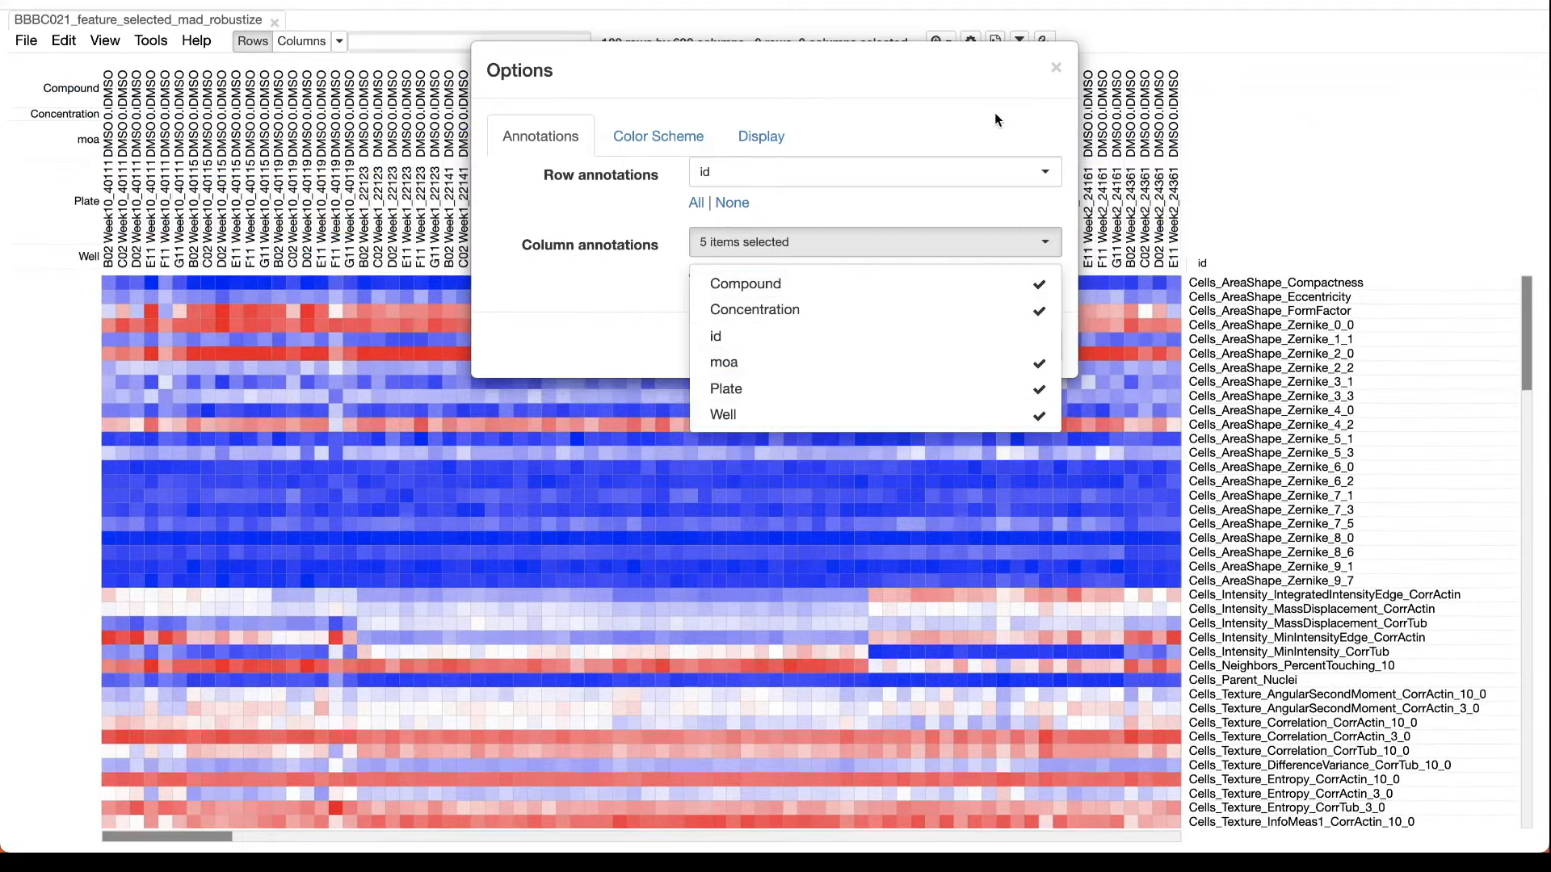
{"action": "left_click", "coordinate": [1057, 69]}
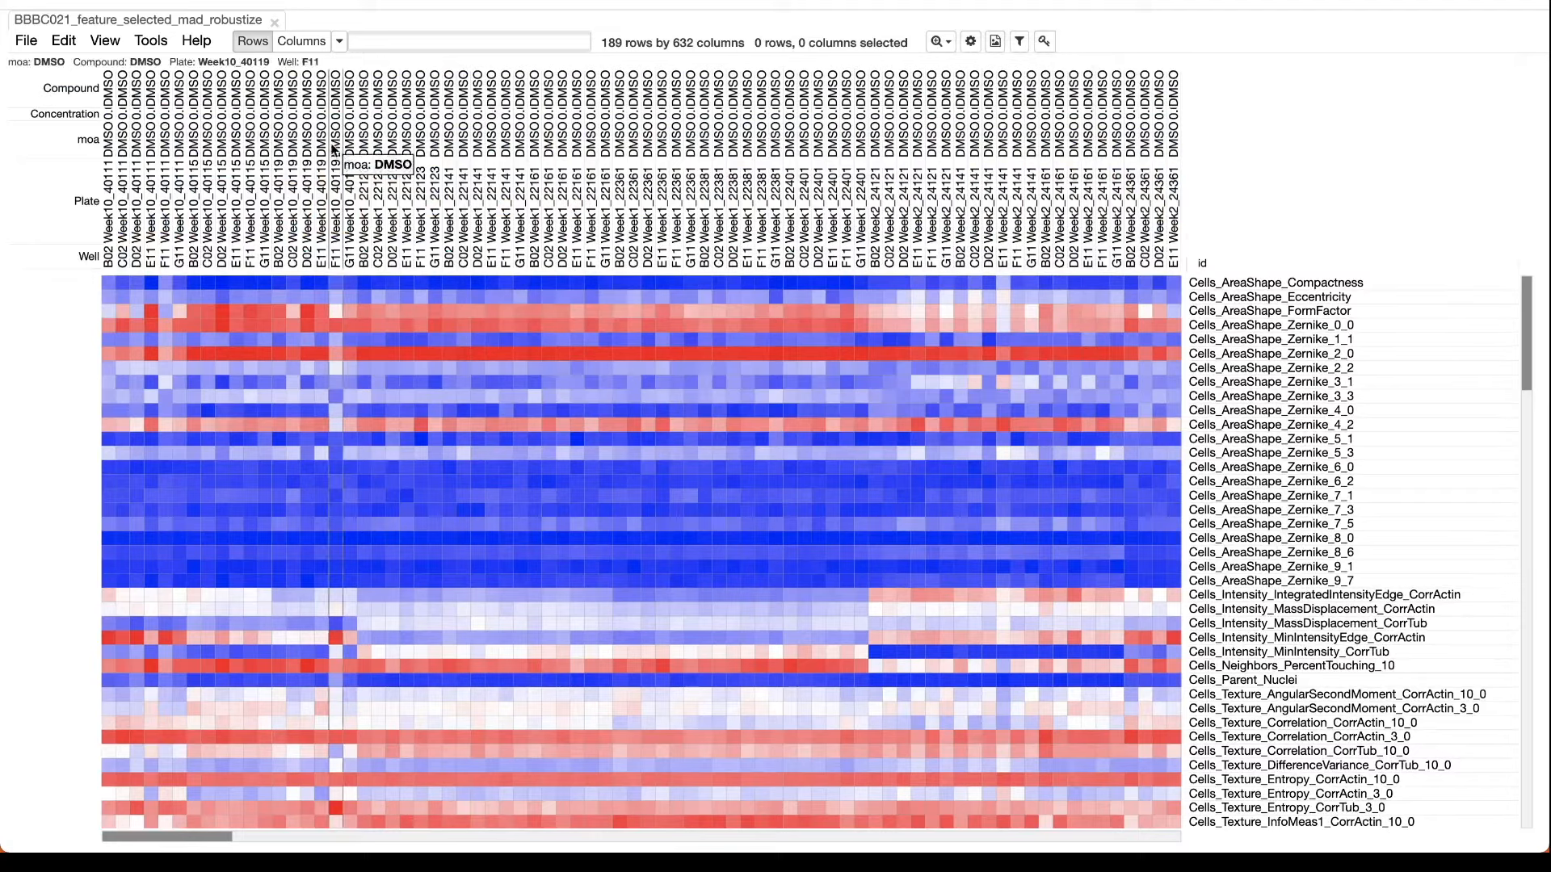
Display the Compound, Concentration, moa, Plate and Well column annotations with color.
{"action": "right_click", "coordinate": [80, 95]}
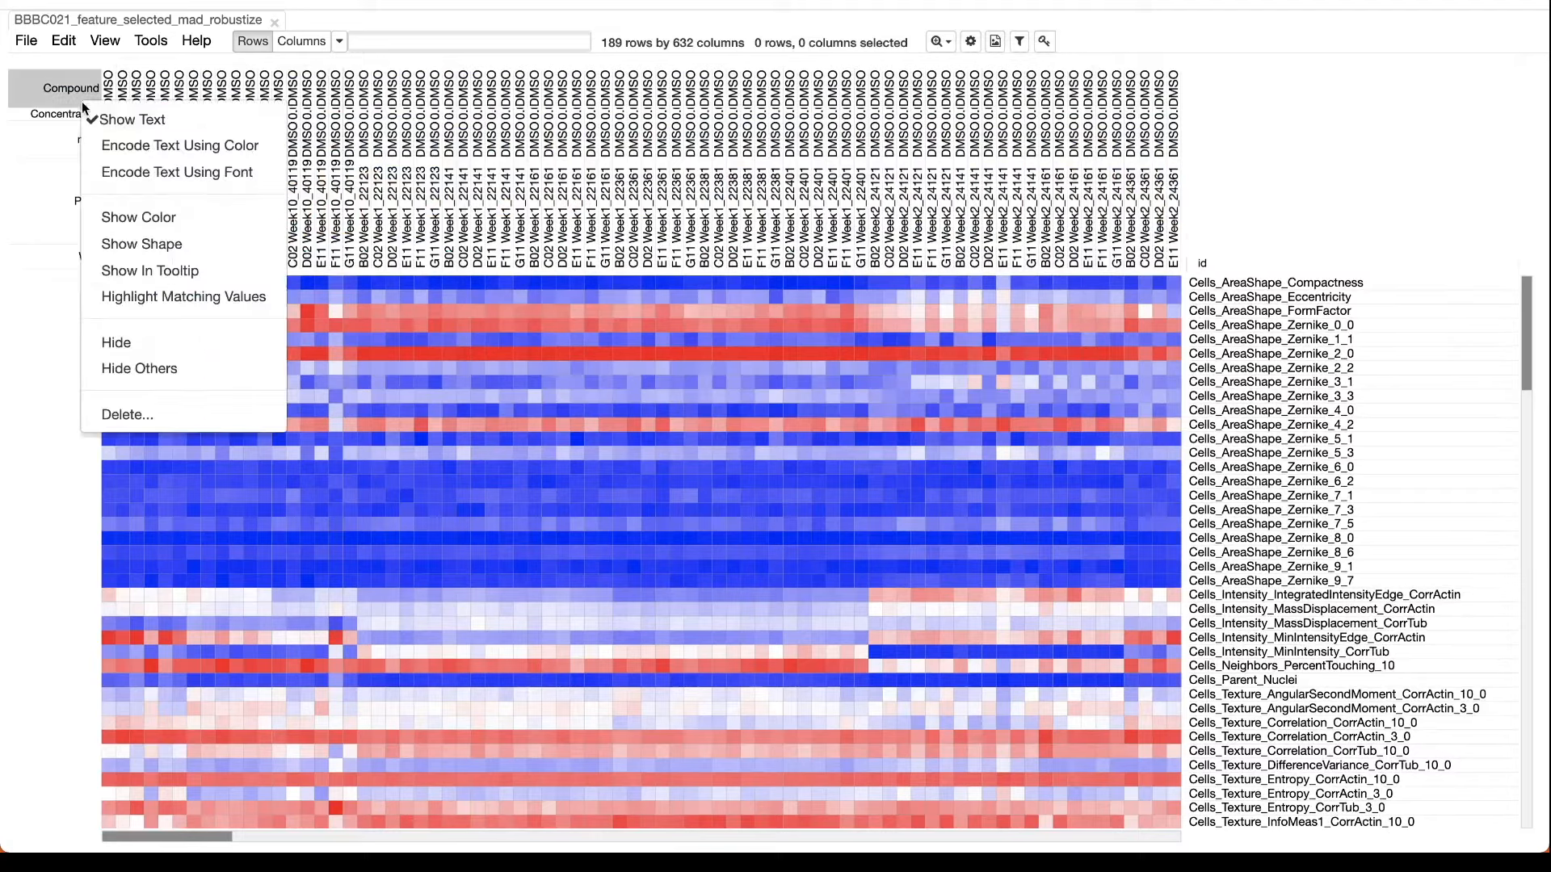
{"action": "left_click", "coordinate": [113, 217]}
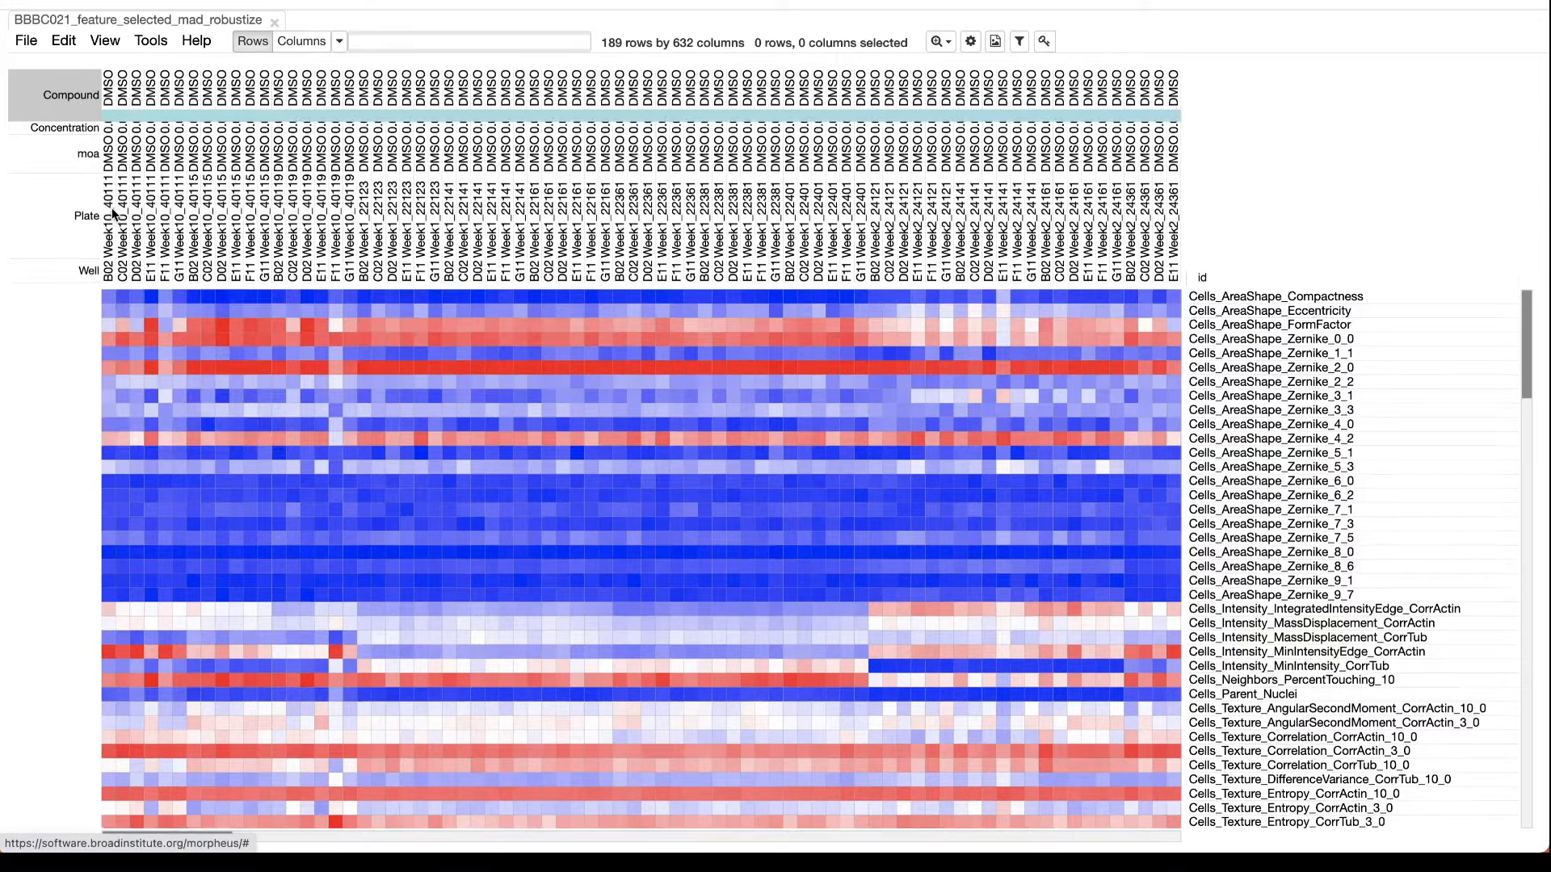
{"action": "right_click", "coordinate": [66, 130]}
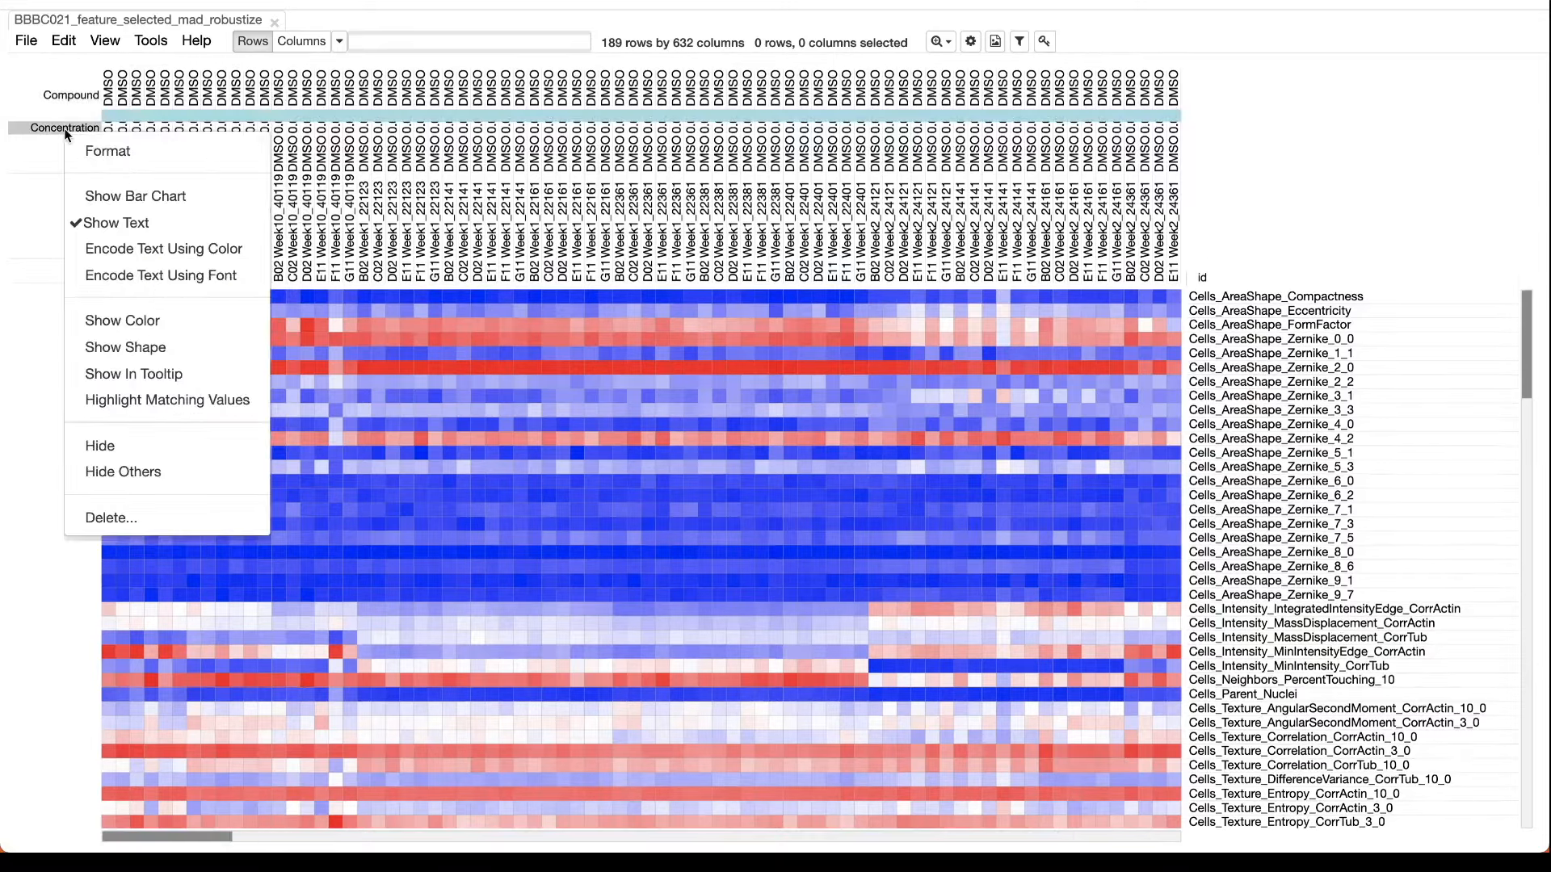
{"action": "left_click", "coordinate": [141, 321]}
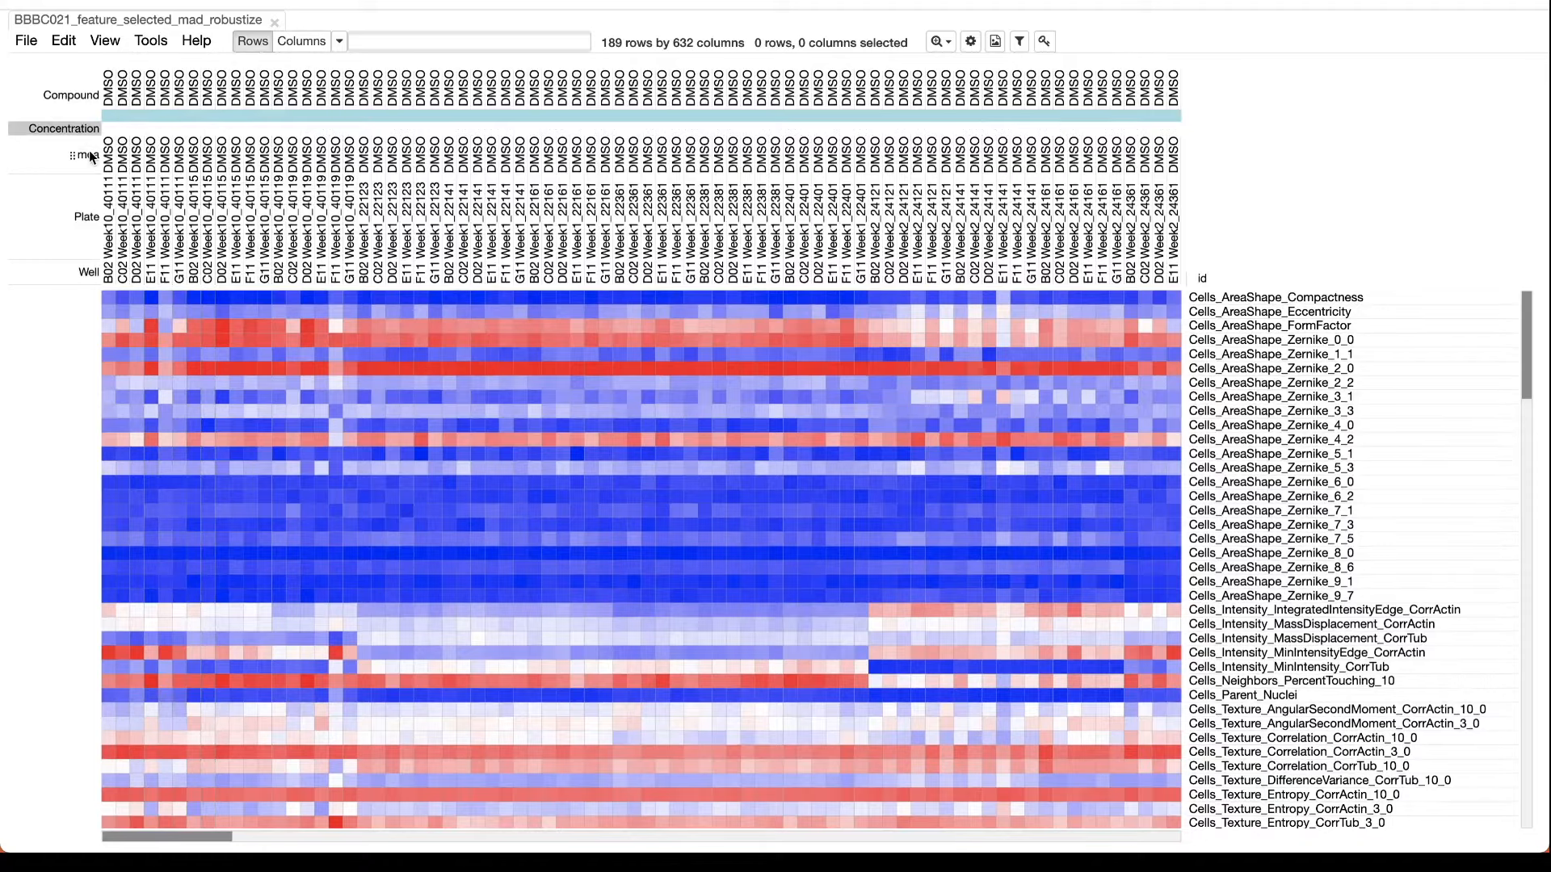
{"action": "right_click", "coordinate": [46, 155]}
{"action": "left_click", "coordinate": [159, 283]}
{"action": "right_click", "coordinate": [48, 215]}
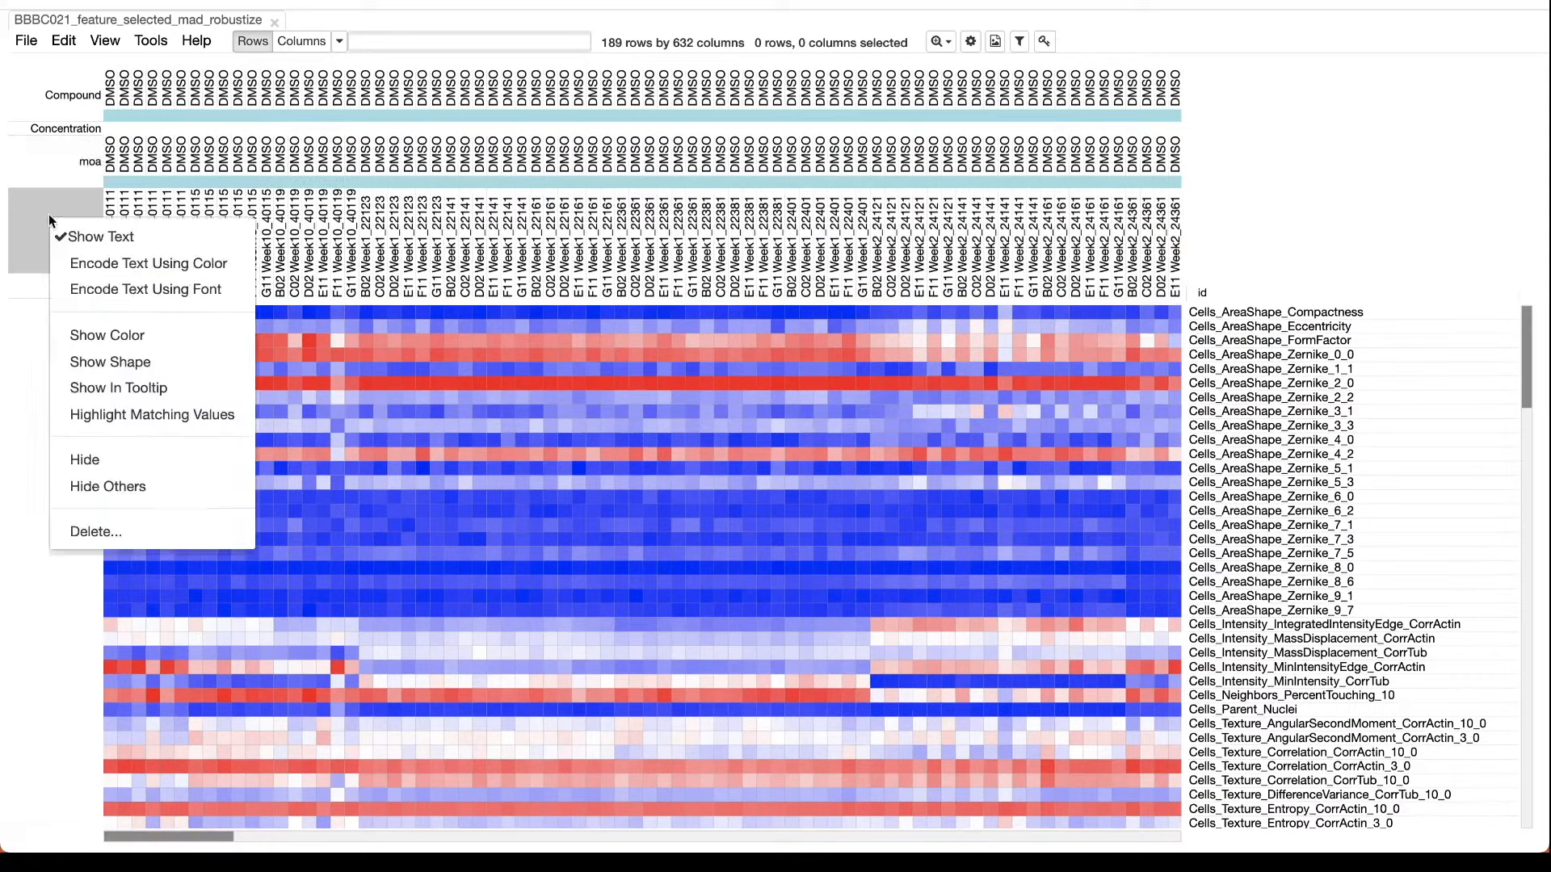
{"action": "left_click", "coordinate": [137, 337]}
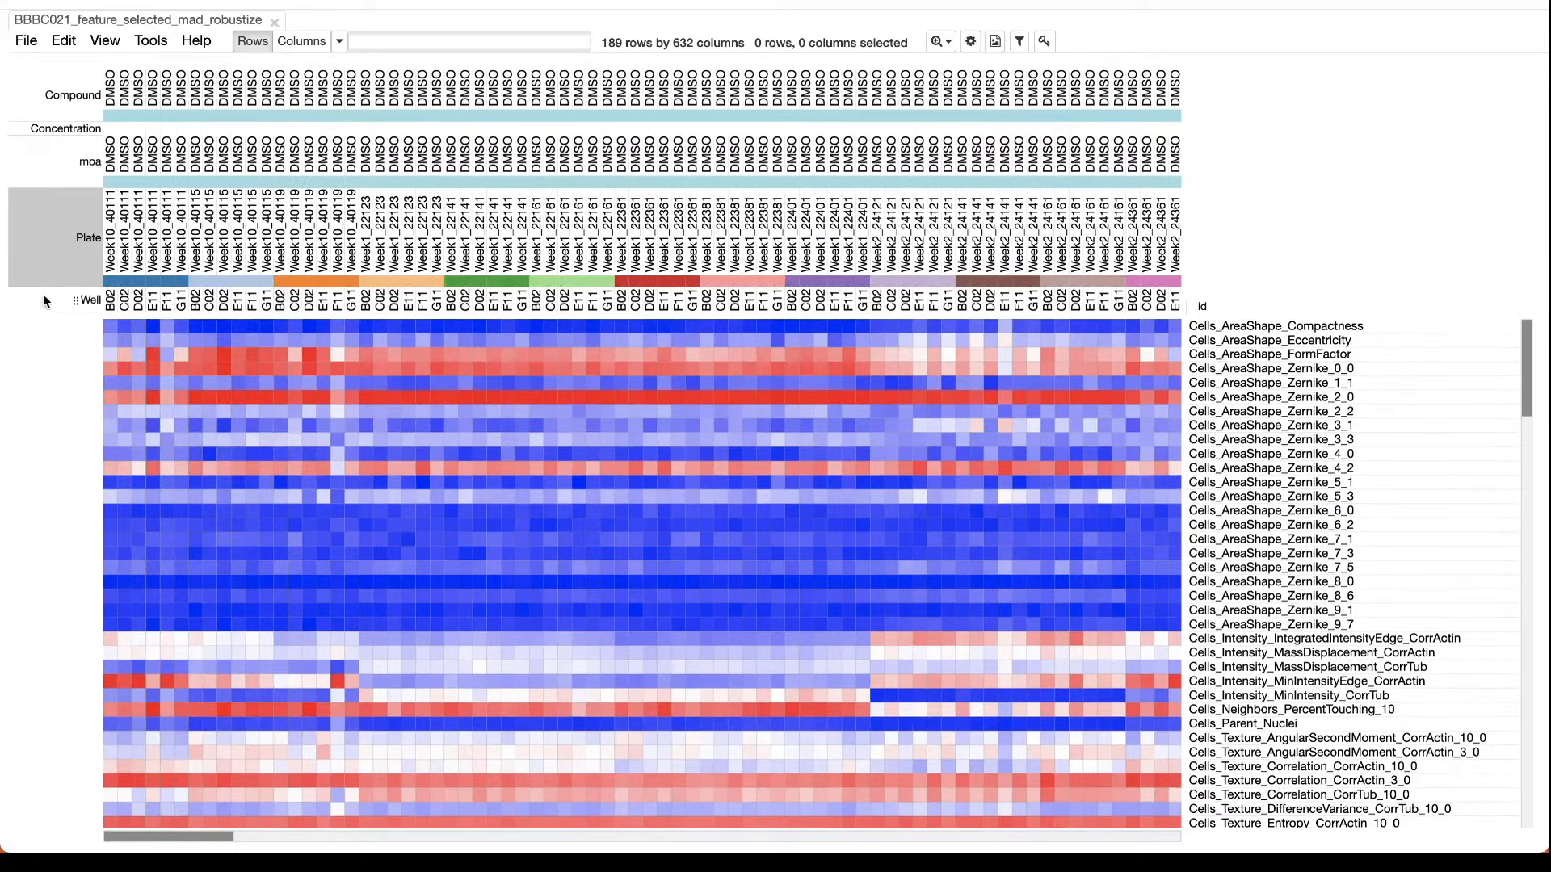
{"action": "right_click", "coordinate": [44, 299]}
{"action": "left_click", "coordinate": [139, 412]}
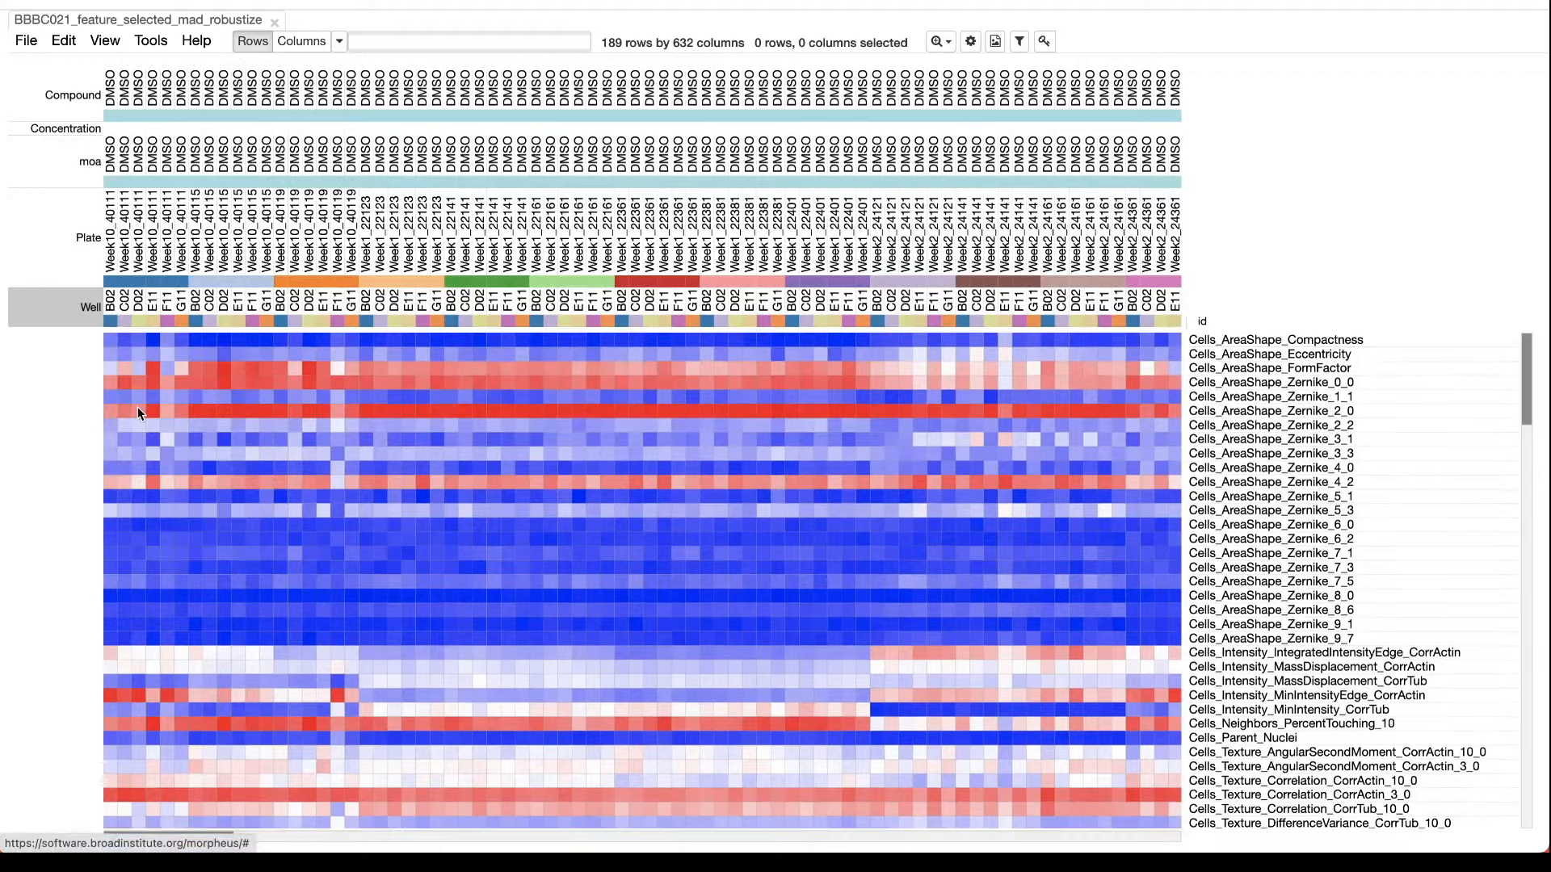
Examine the colored annotations across all sample columns and return to the first columns.
{"action": "scroll", "coordinate": [414, 258], "scroll_direction": "right", "scroll_amount": 1}
{"action": "scroll", "coordinate": [415, 258], "scroll_direction": "right", "scroll_amount": 20}
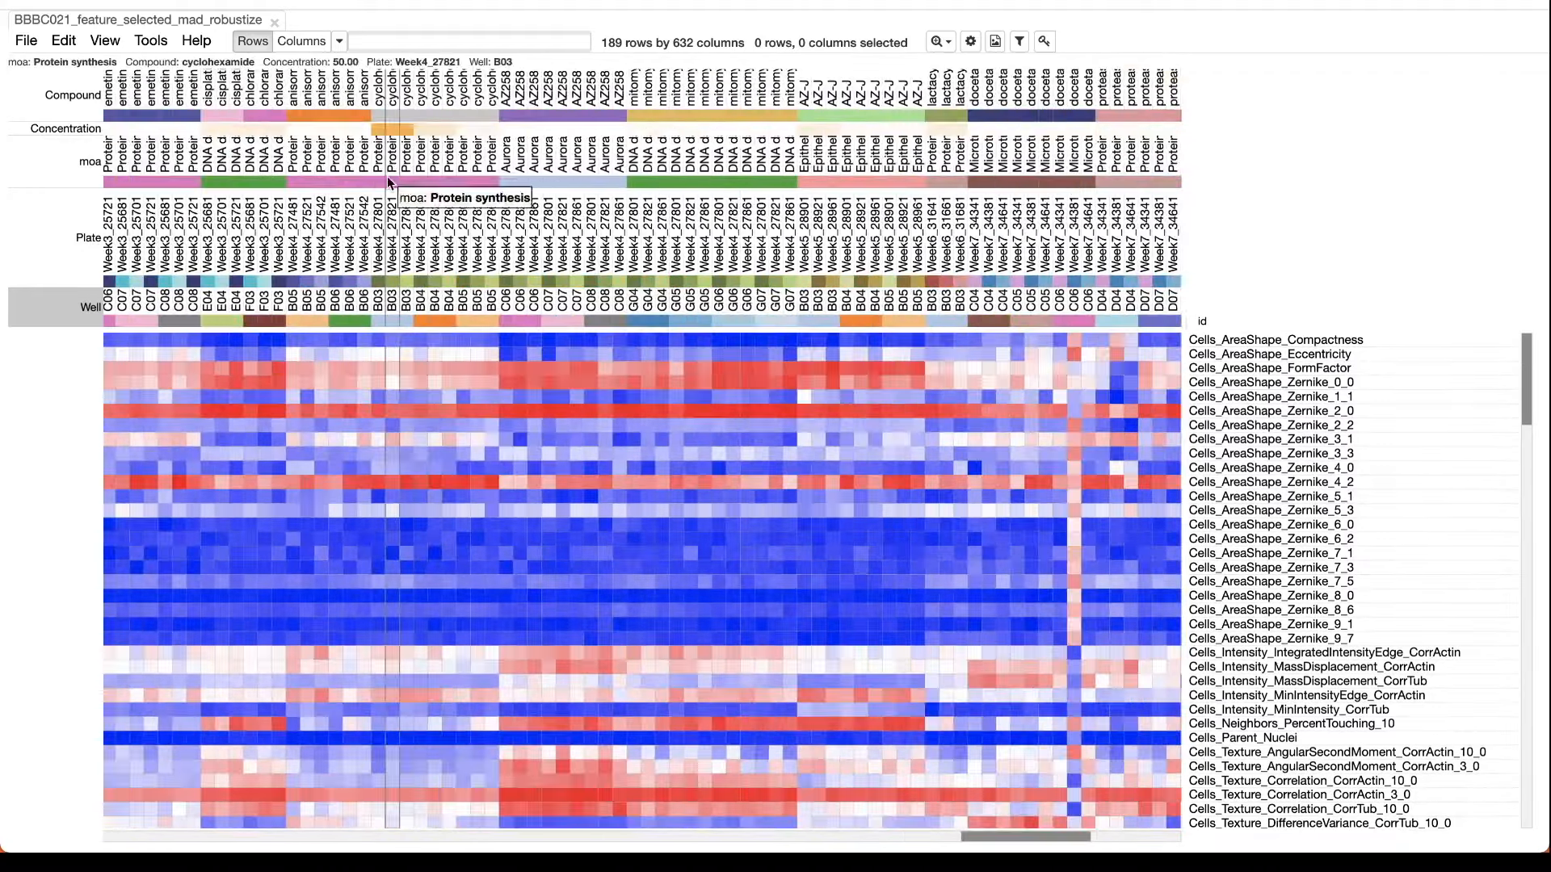
{"action": "scroll", "coordinate": [583, 261], "scroll_direction": "right", "scroll_amount": 20}
{"action": "scroll", "coordinate": [583, 261], "scroll_direction": "left", "scroll_amount": 20}
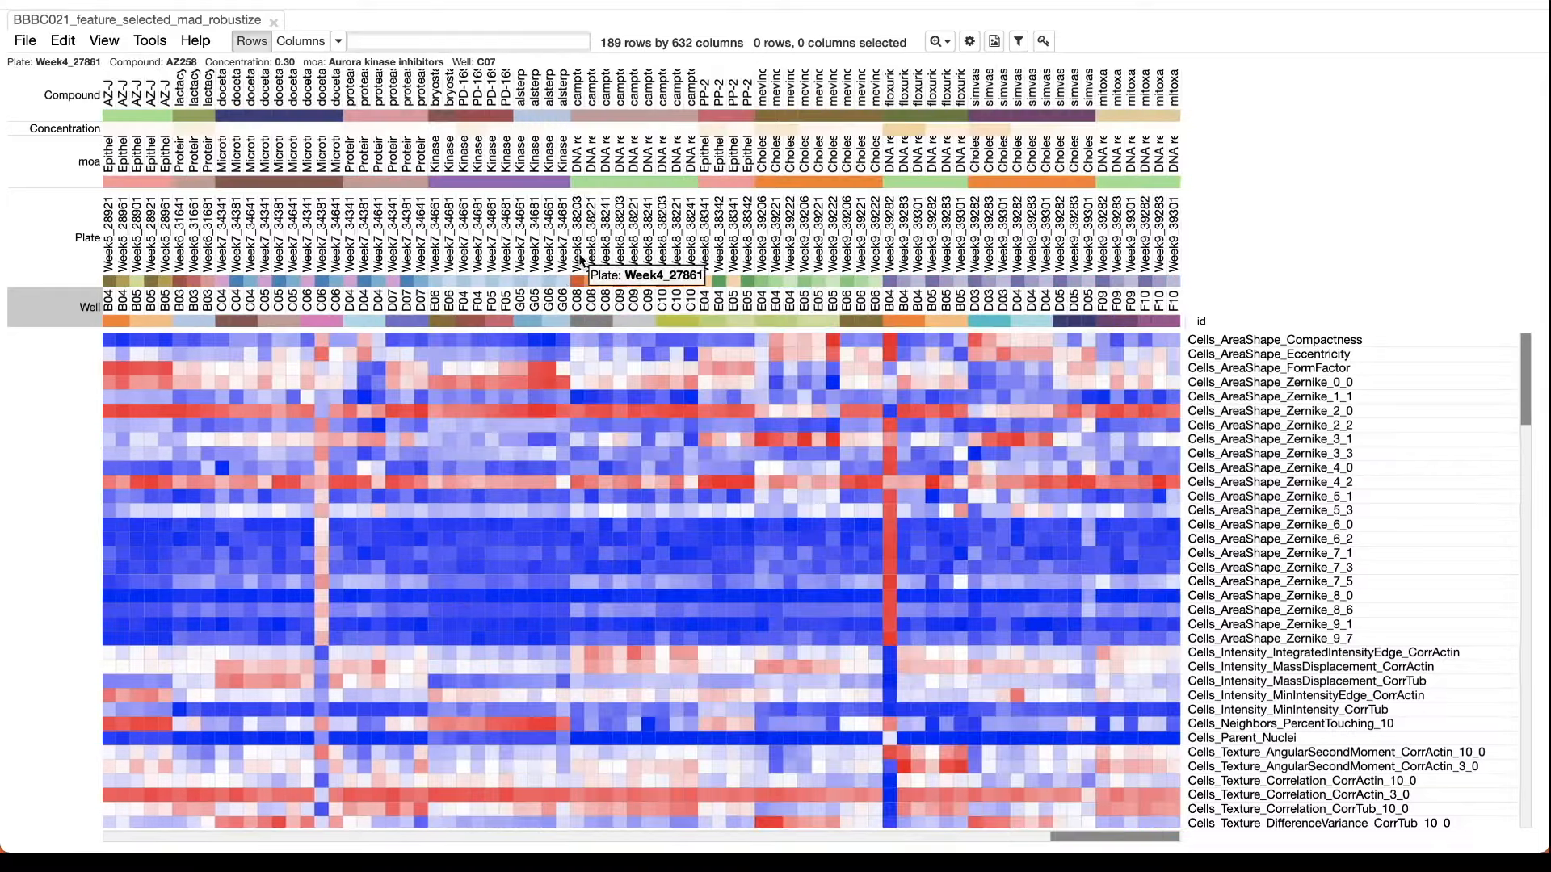
{"action": "scroll", "coordinate": [582, 258], "scroll_direction": "left", "scroll_amount": 20}
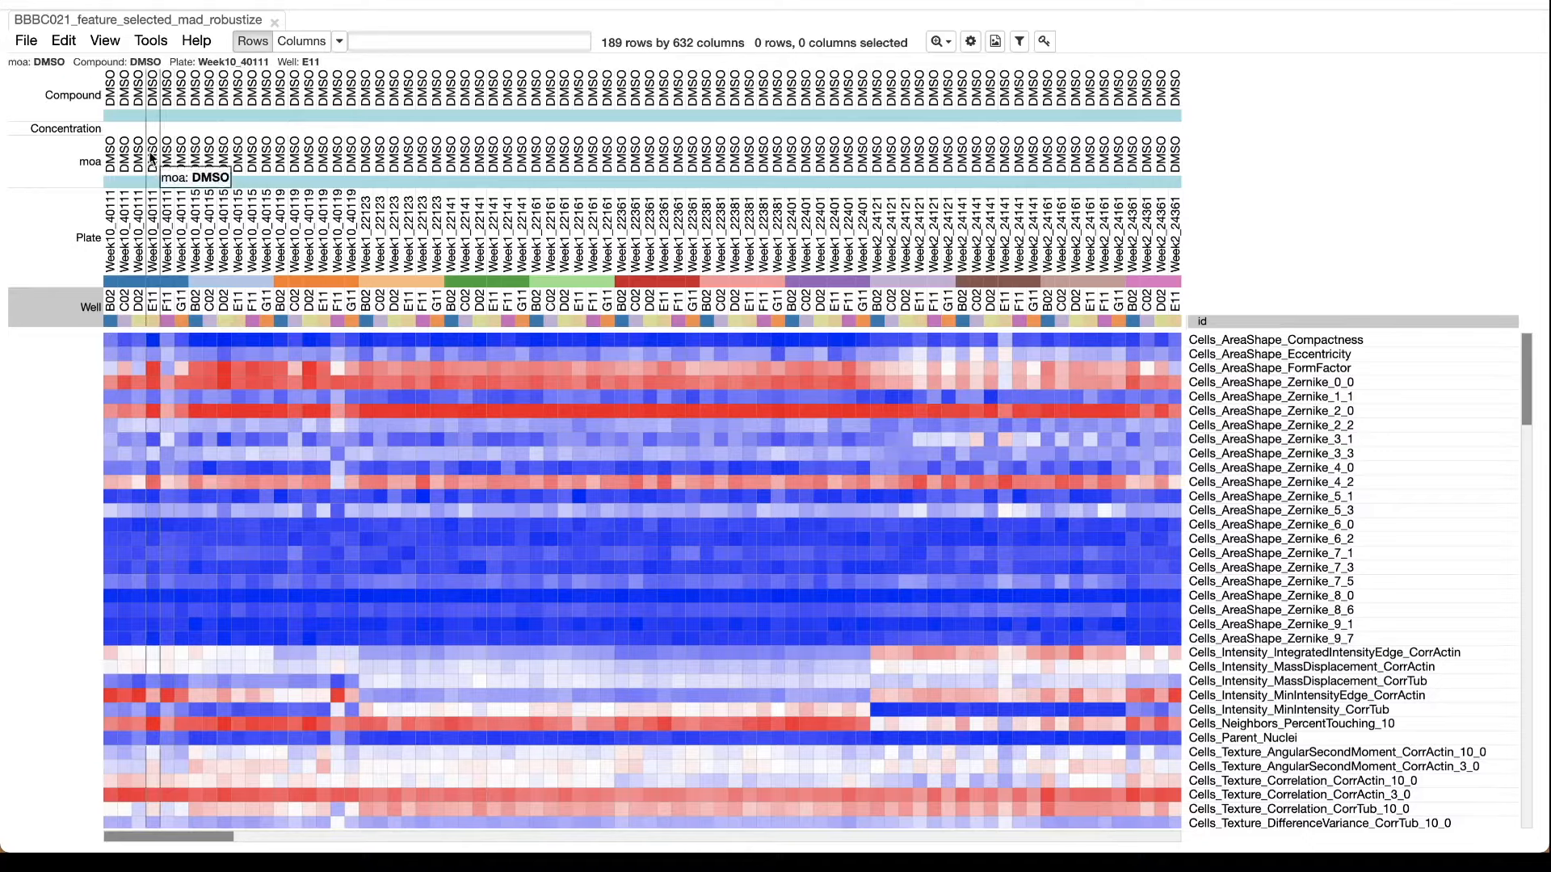
Select all feature rows of the heat map, from Cells_AreaShape_Compactness to Nuclei_Texture_Variance_CorrTub_10_0.
{"action": "left_click", "coordinate": [1269, 342]}
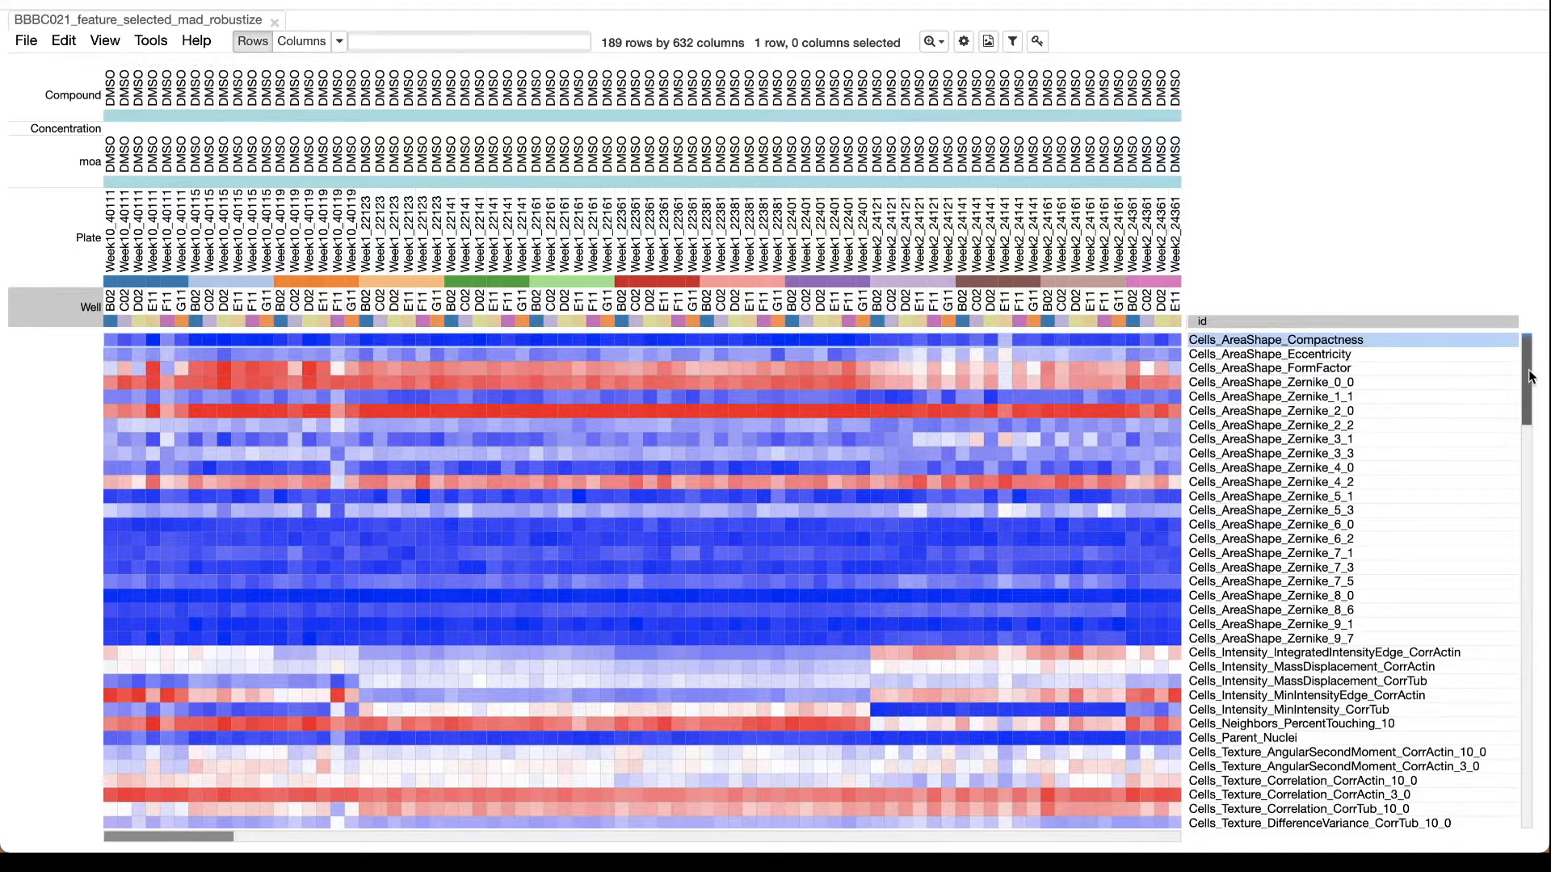
{"action": "scroll", "coordinate": [1529, 519], "scroll_direction": "down", "scroll_amount": 3}
{"action": "scroll", "coordinate": [1529, 520], "scroll_direction": "down", "scroll_amount": 15}
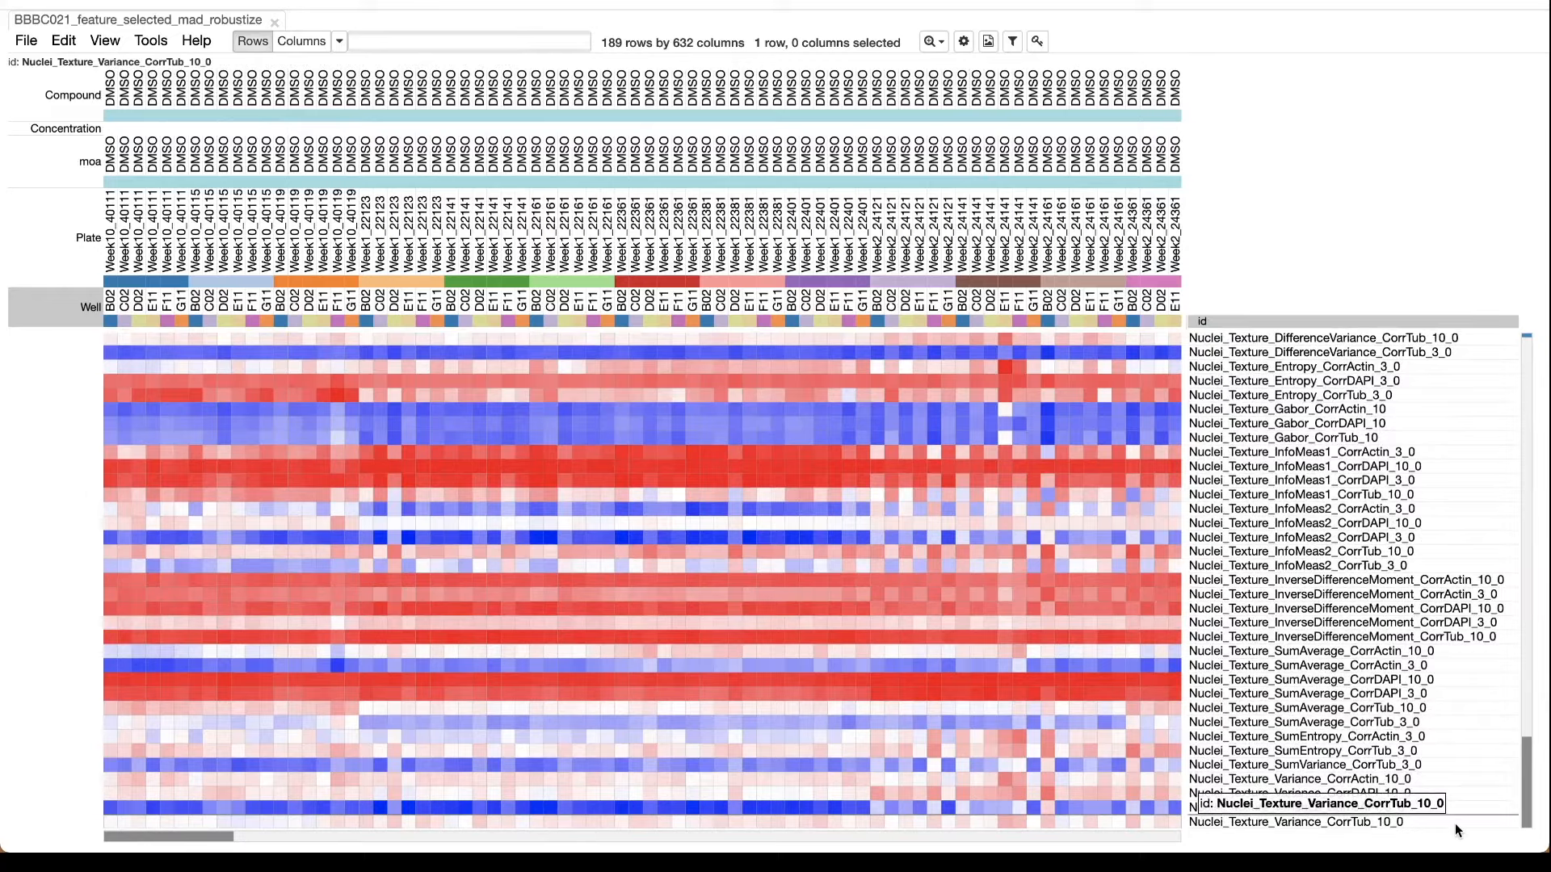
{"action": "key", "text": "ctrl+a"}
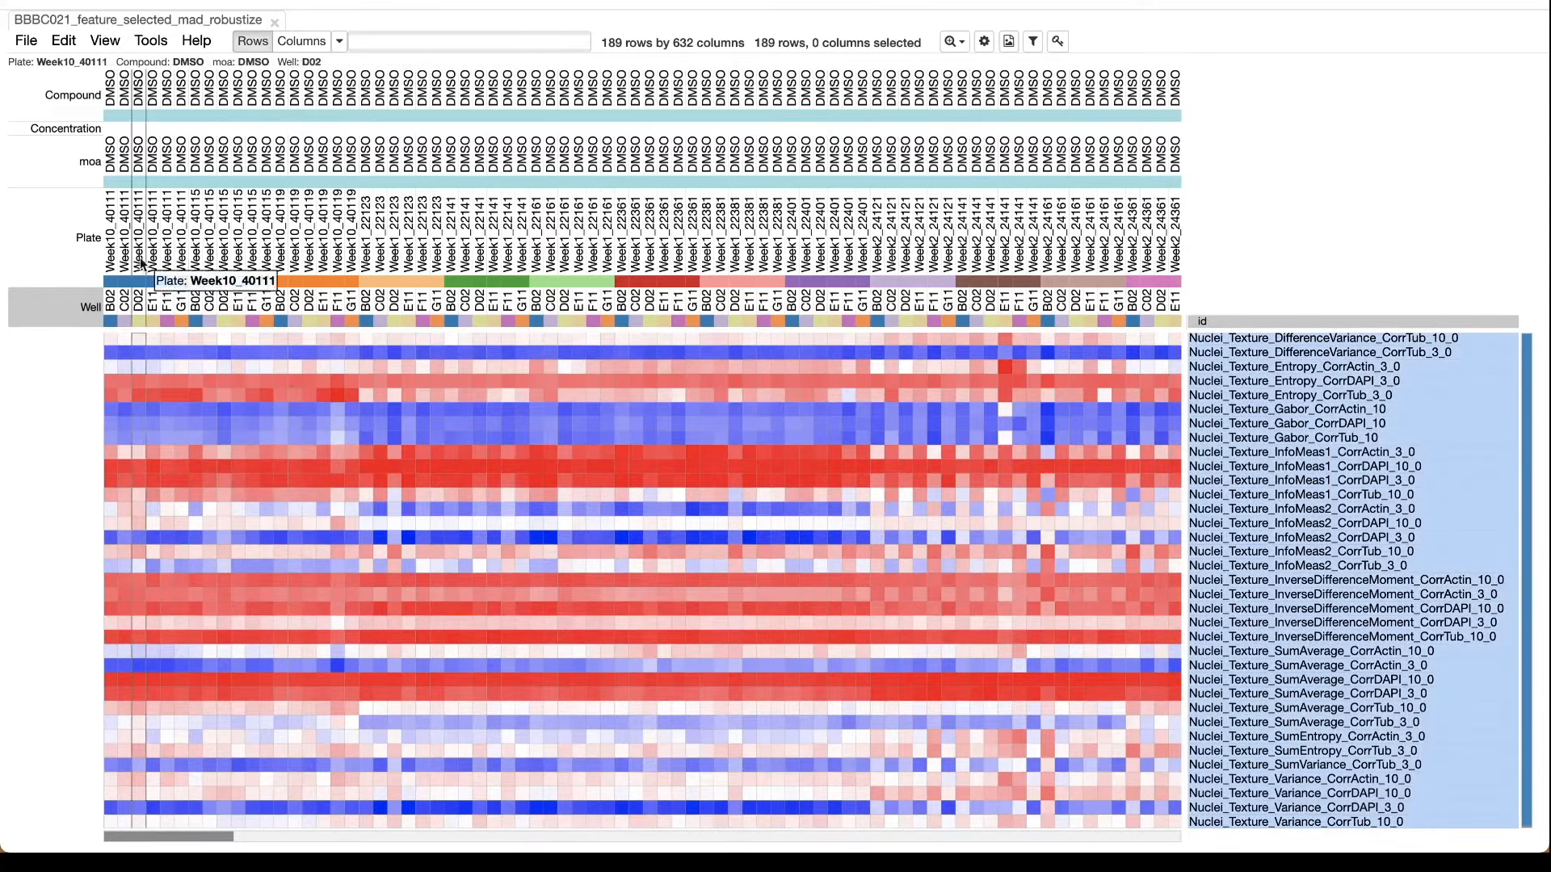
Sort the columns by Plate and select the B02, C02 and C05 well columns of plate Week10_40111.
{"action": "left_click", "coordinate": [90, 244]}
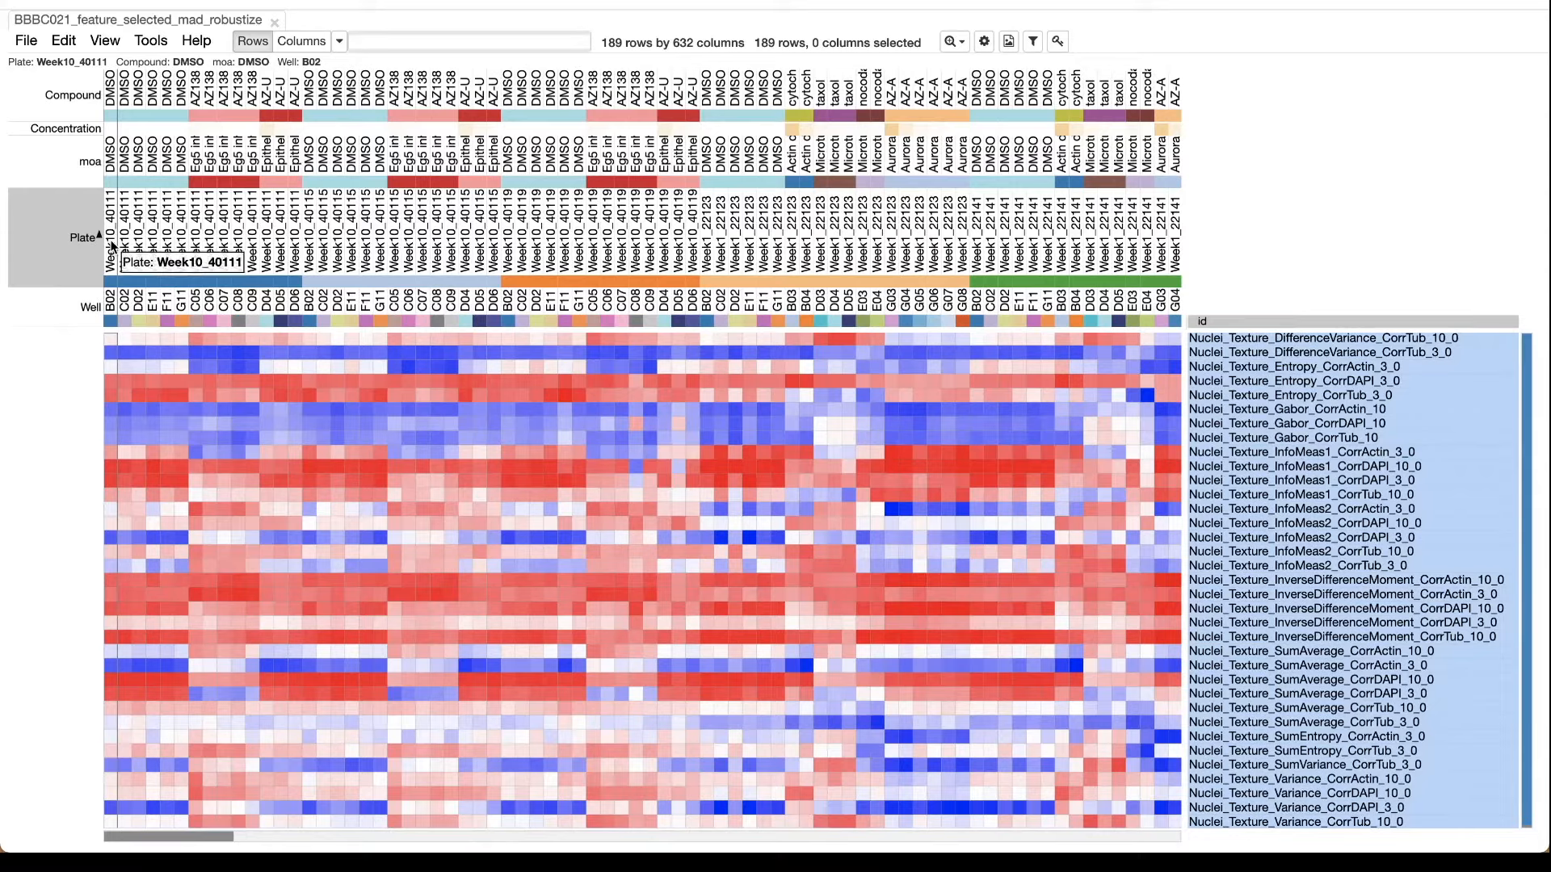
{"action": "left_click", "coordinate": [112, 246]}
{"action": "left_click", "coordinate": [125, 246], "text": "shift"}
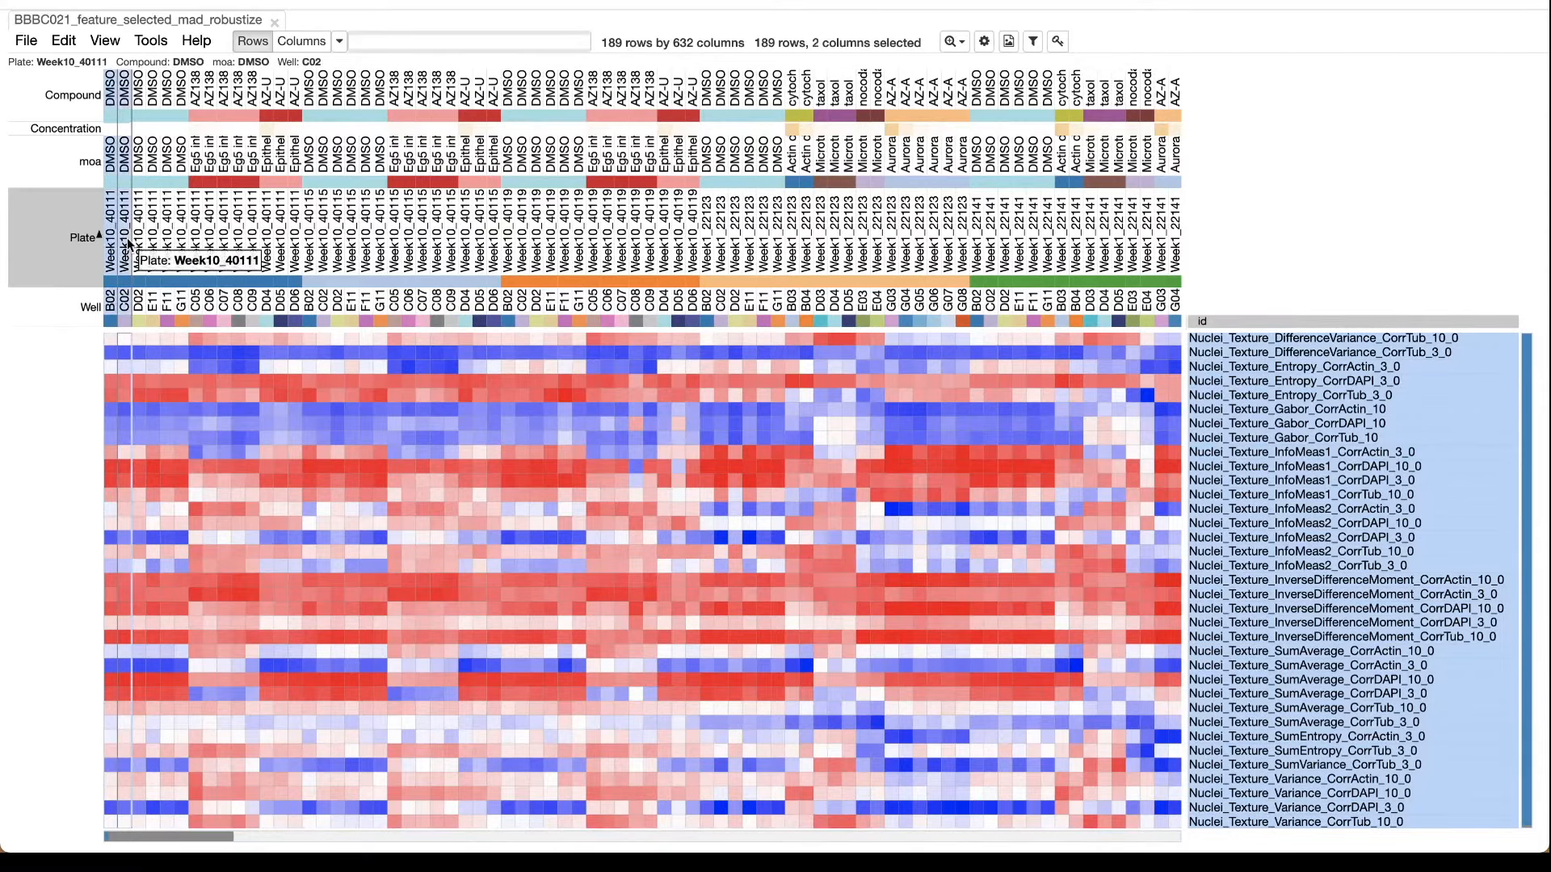
{"action": "left_click", "coordinate": [196, 208], "text": "ctrl"}
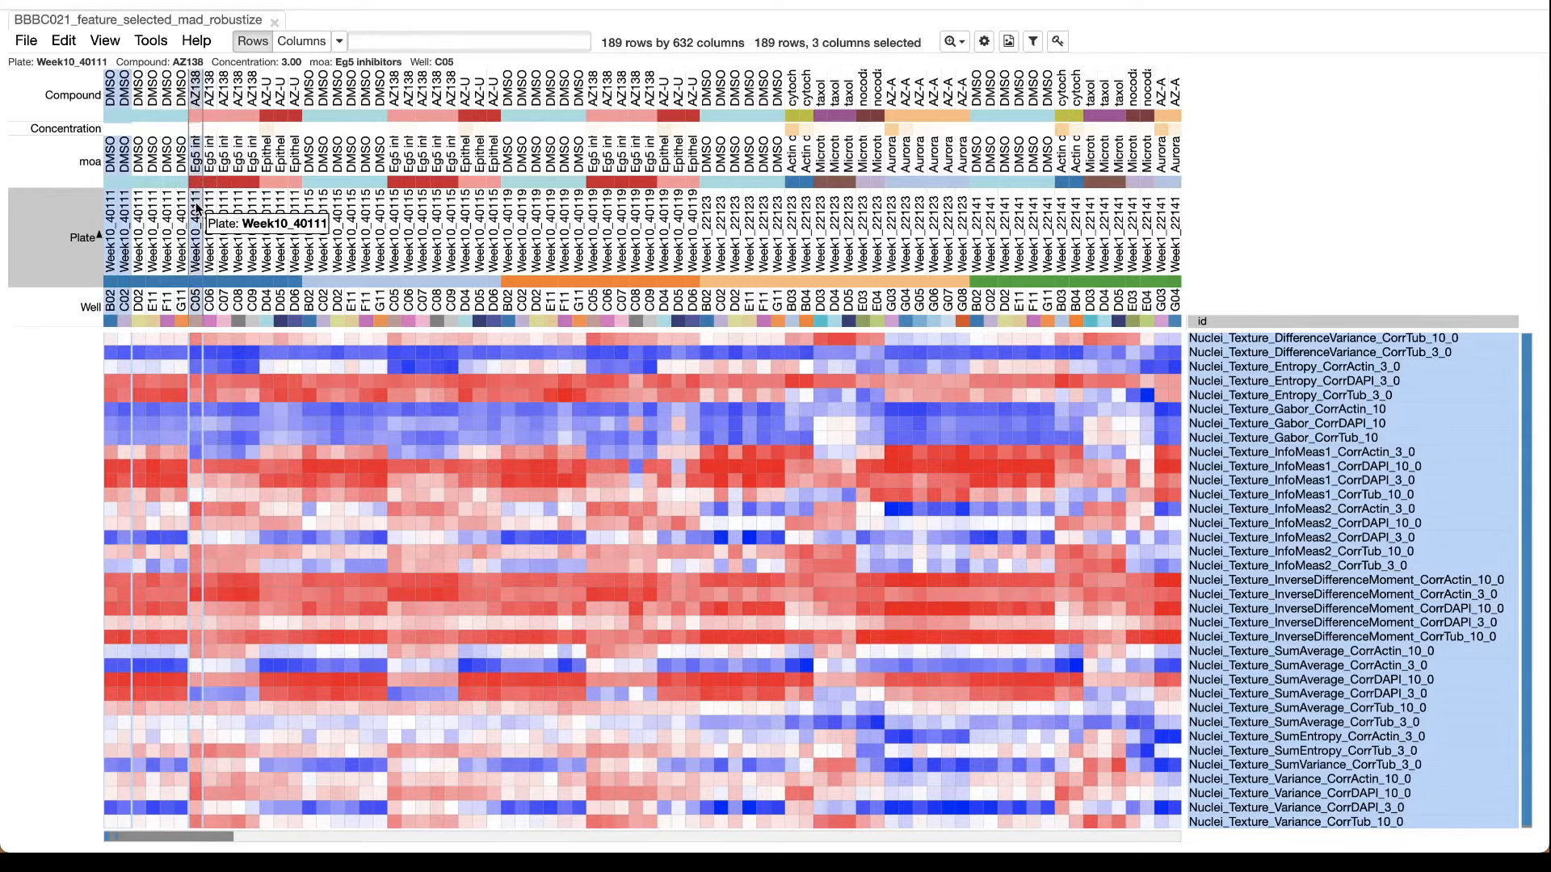
Create a chart of the selected rows and columns as a column scatter matrix.
{"action": "left_click", "coordinate": [151, 42]}
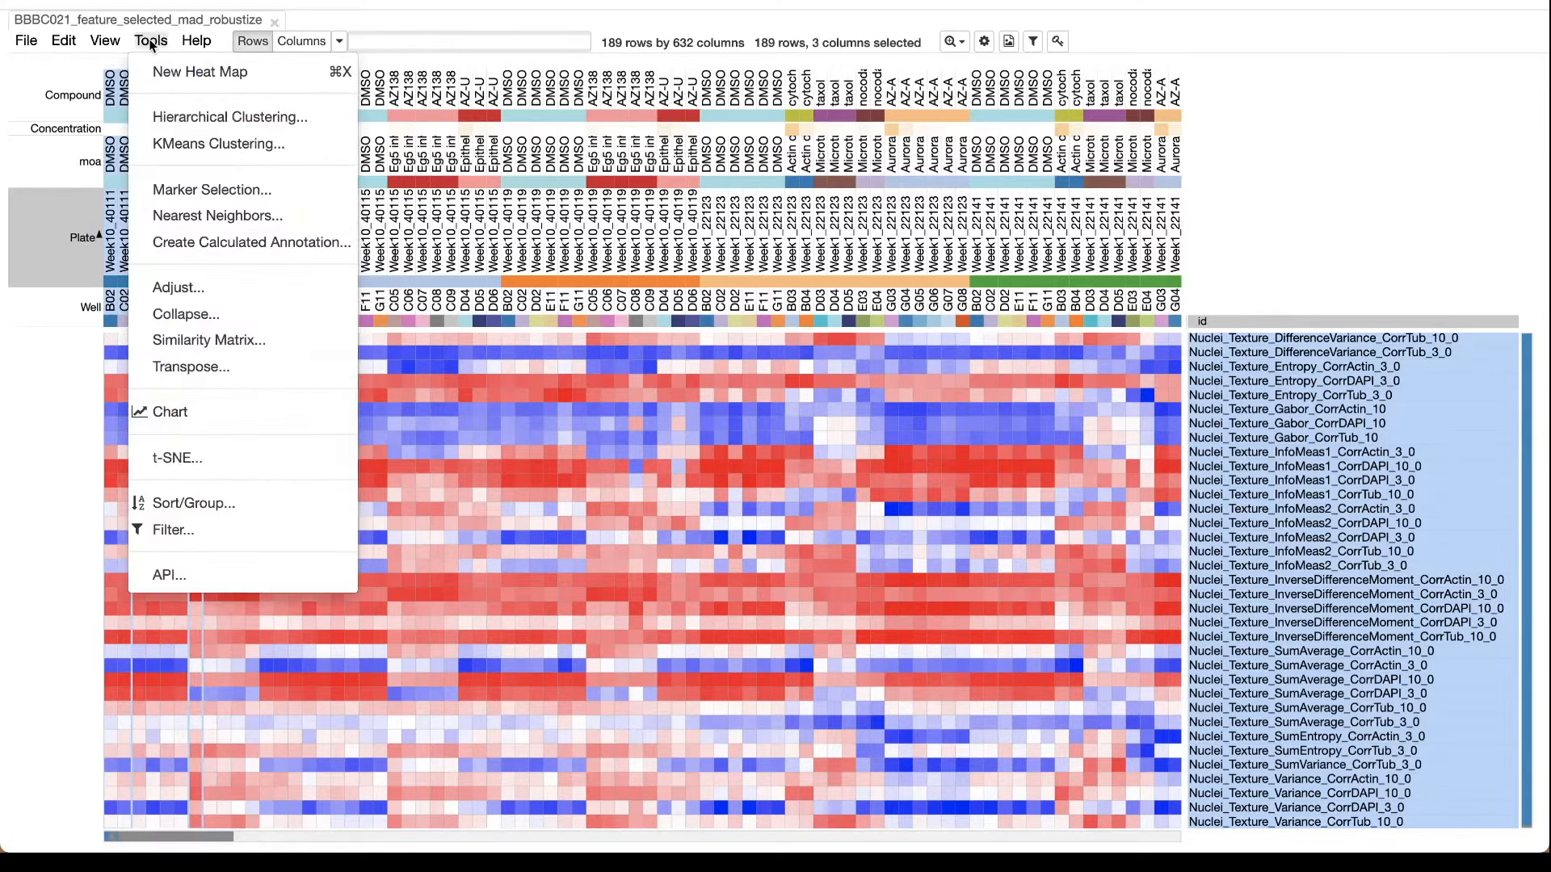
{"action": "left_click", "coordinate": [171, 412]}
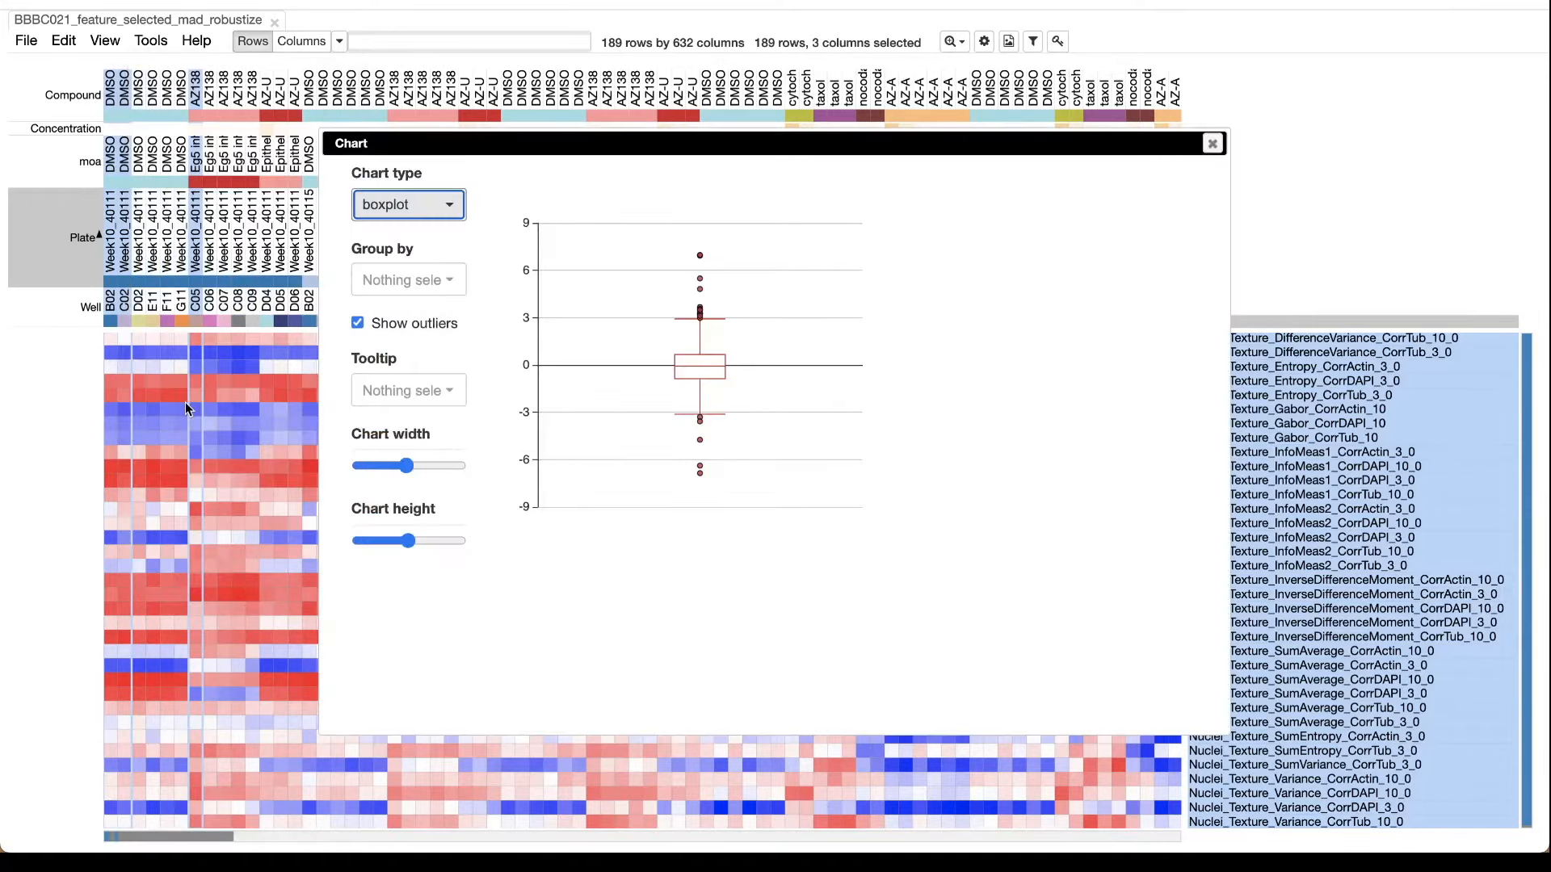
{"action": "left_click", "coordinate": [445, 209]}
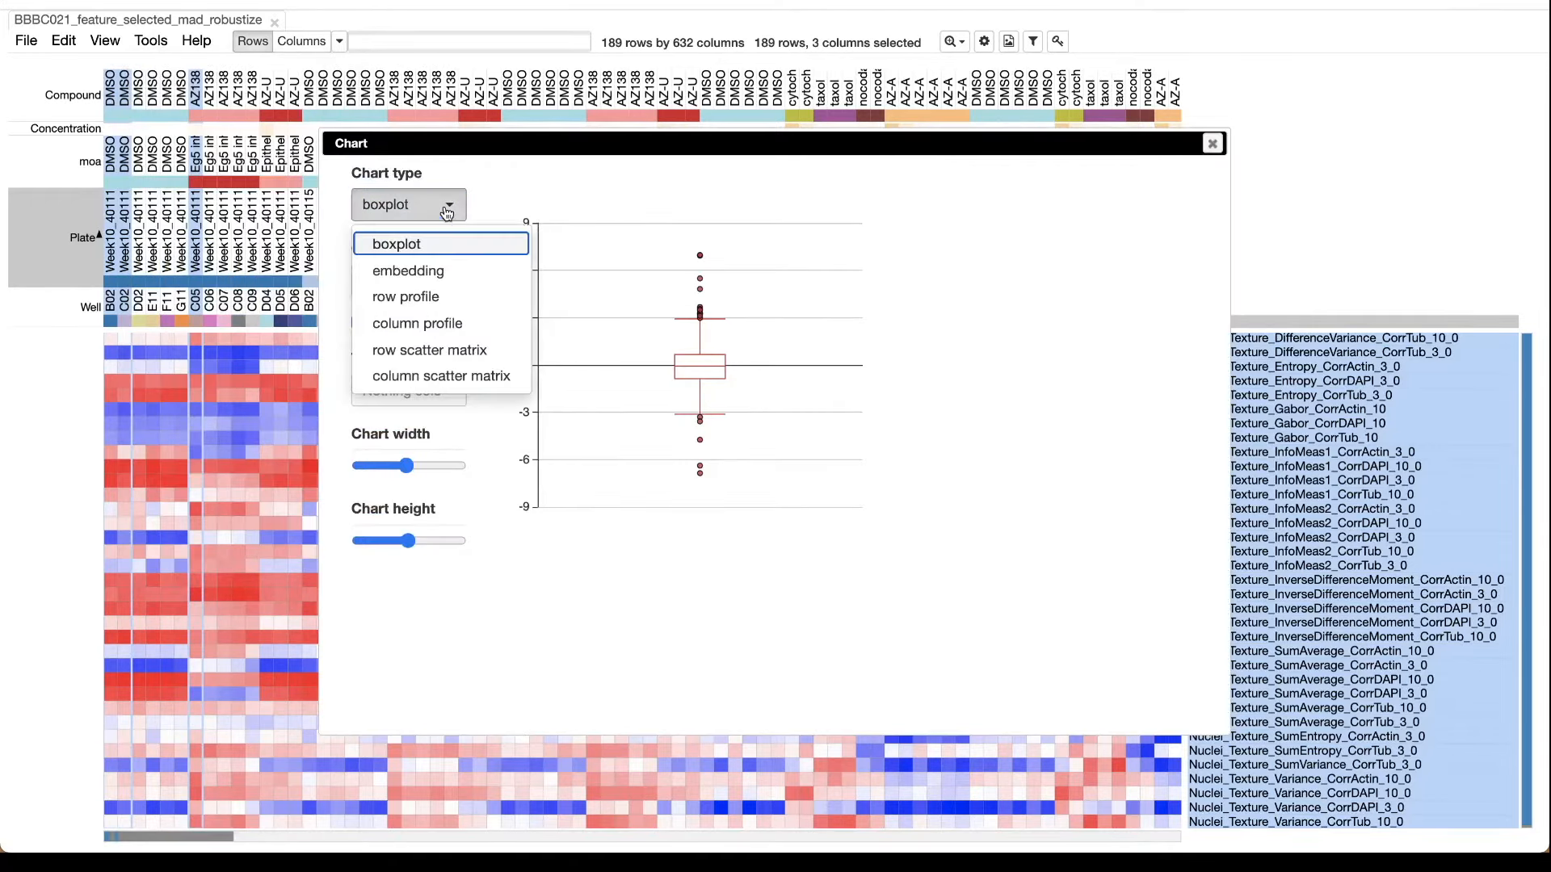
{"action": "left_click", "coordinate": [438, 376]}
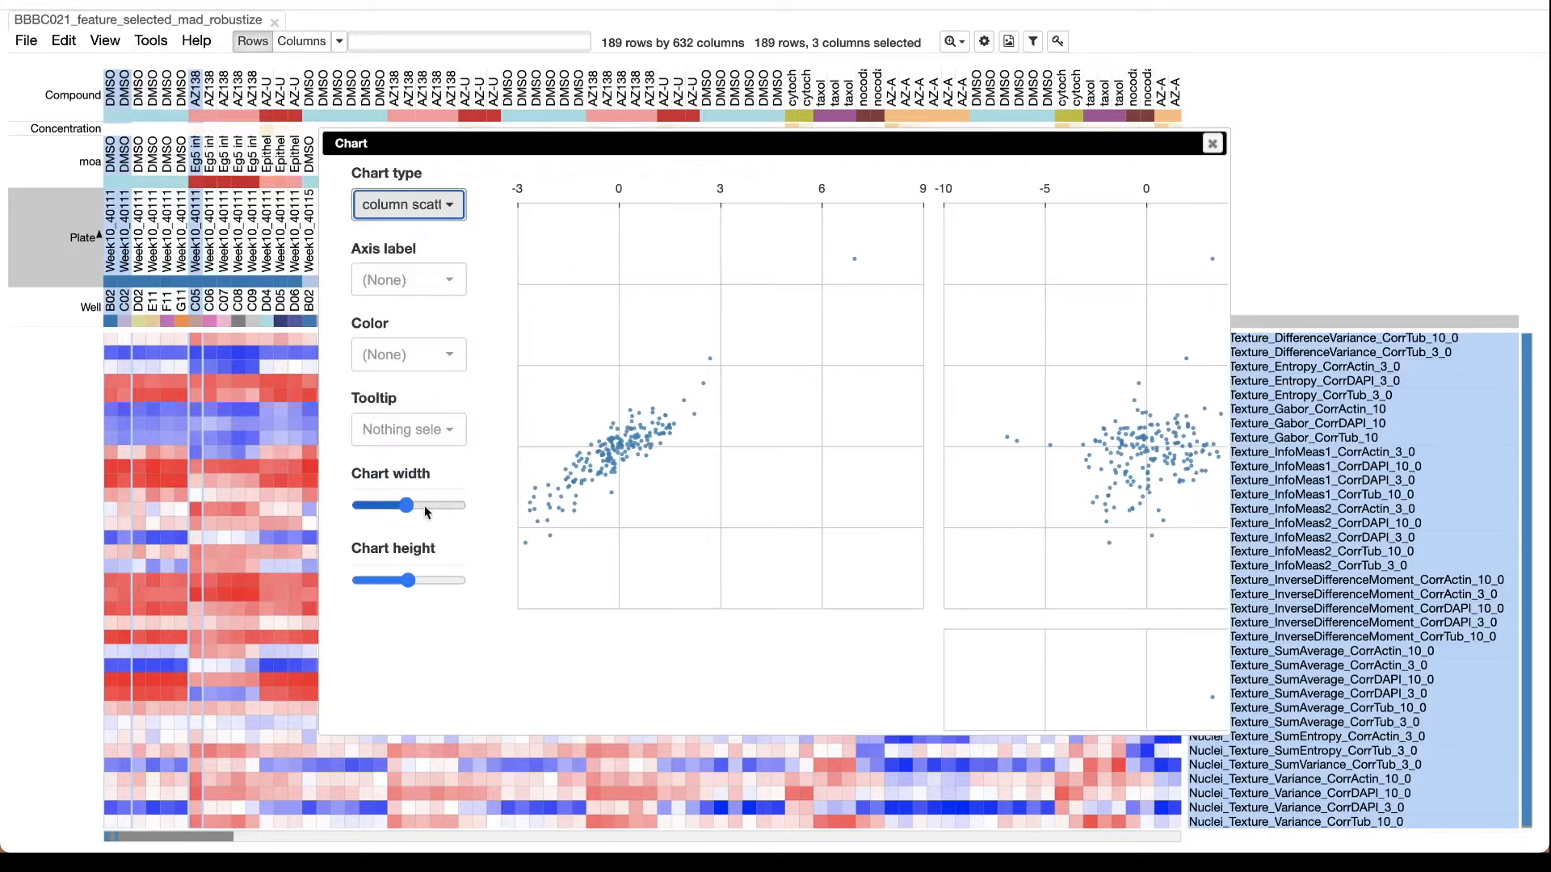
Reduce the chart width and height so all scatter plots fit, and label the axes by Well.
{"action": "left_click_drag", "start_coordinate": [406, 509], "coordinate": [387, 507]}
{"action": "left_click_drag", "start_coordinate": [407, 580], "coordinate": [392, 587]}
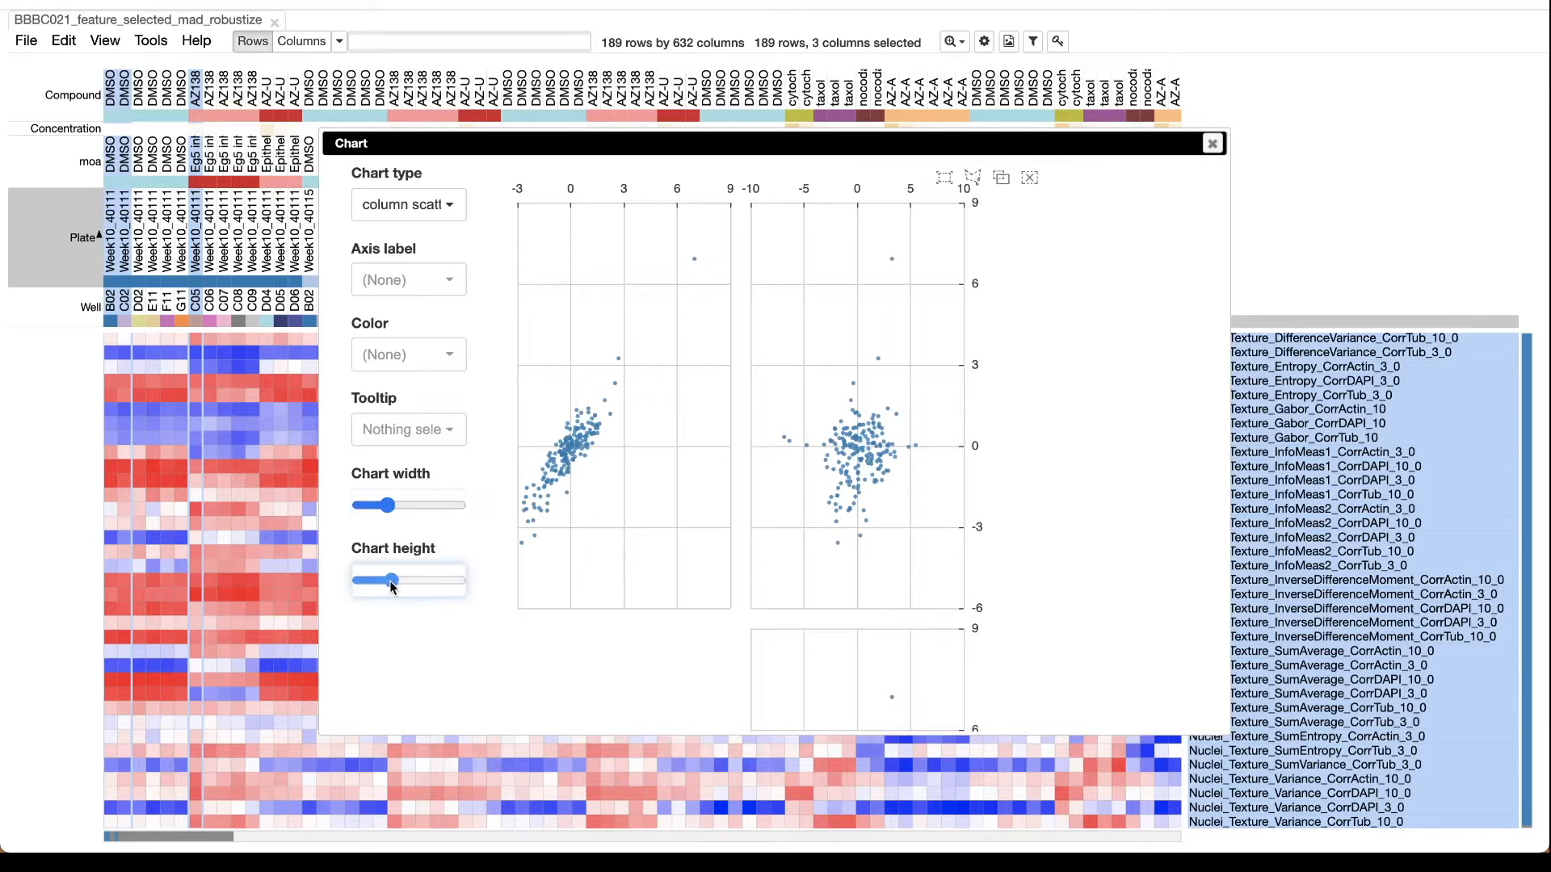
{"action": "left_click", "coordinate": [436, 289]}
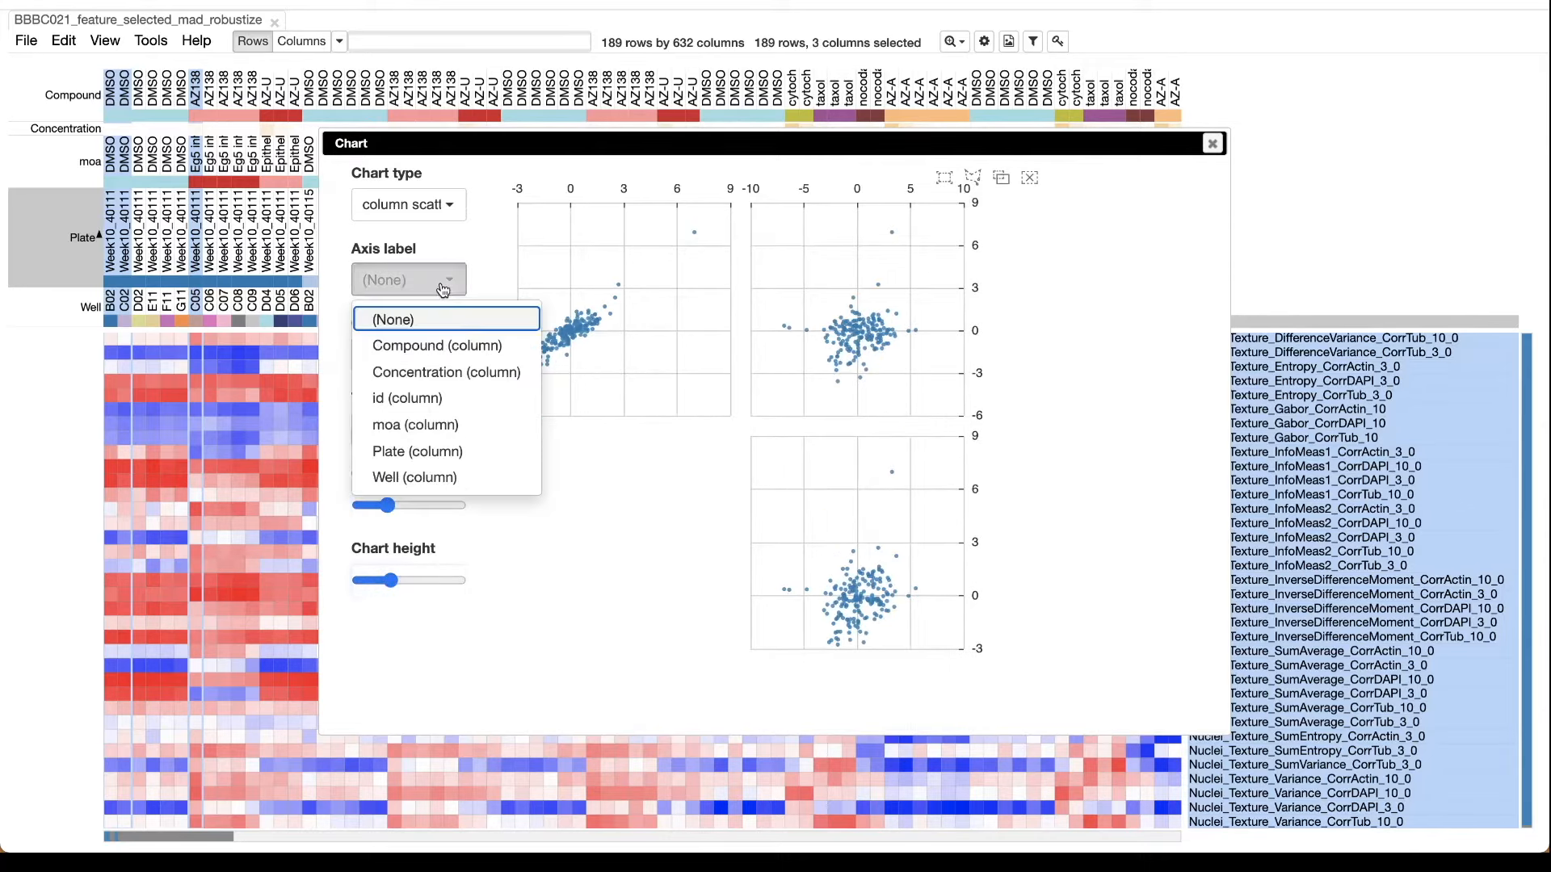
{"action": "left_click", "coordinate": [421, 478]}
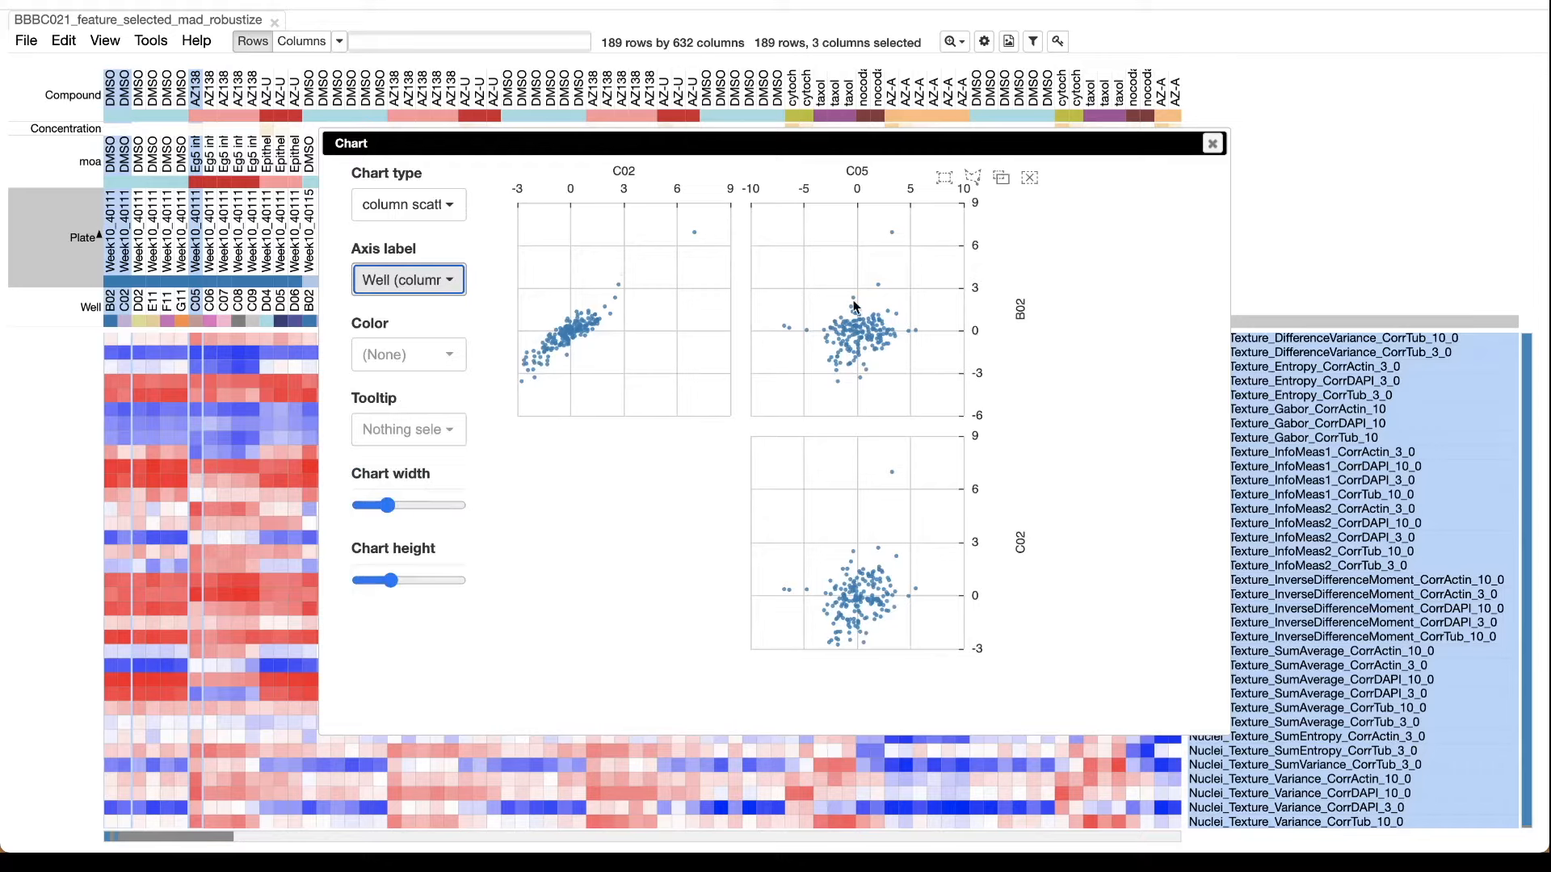
{"action": "left_click", "coordinate": [490, 320]}
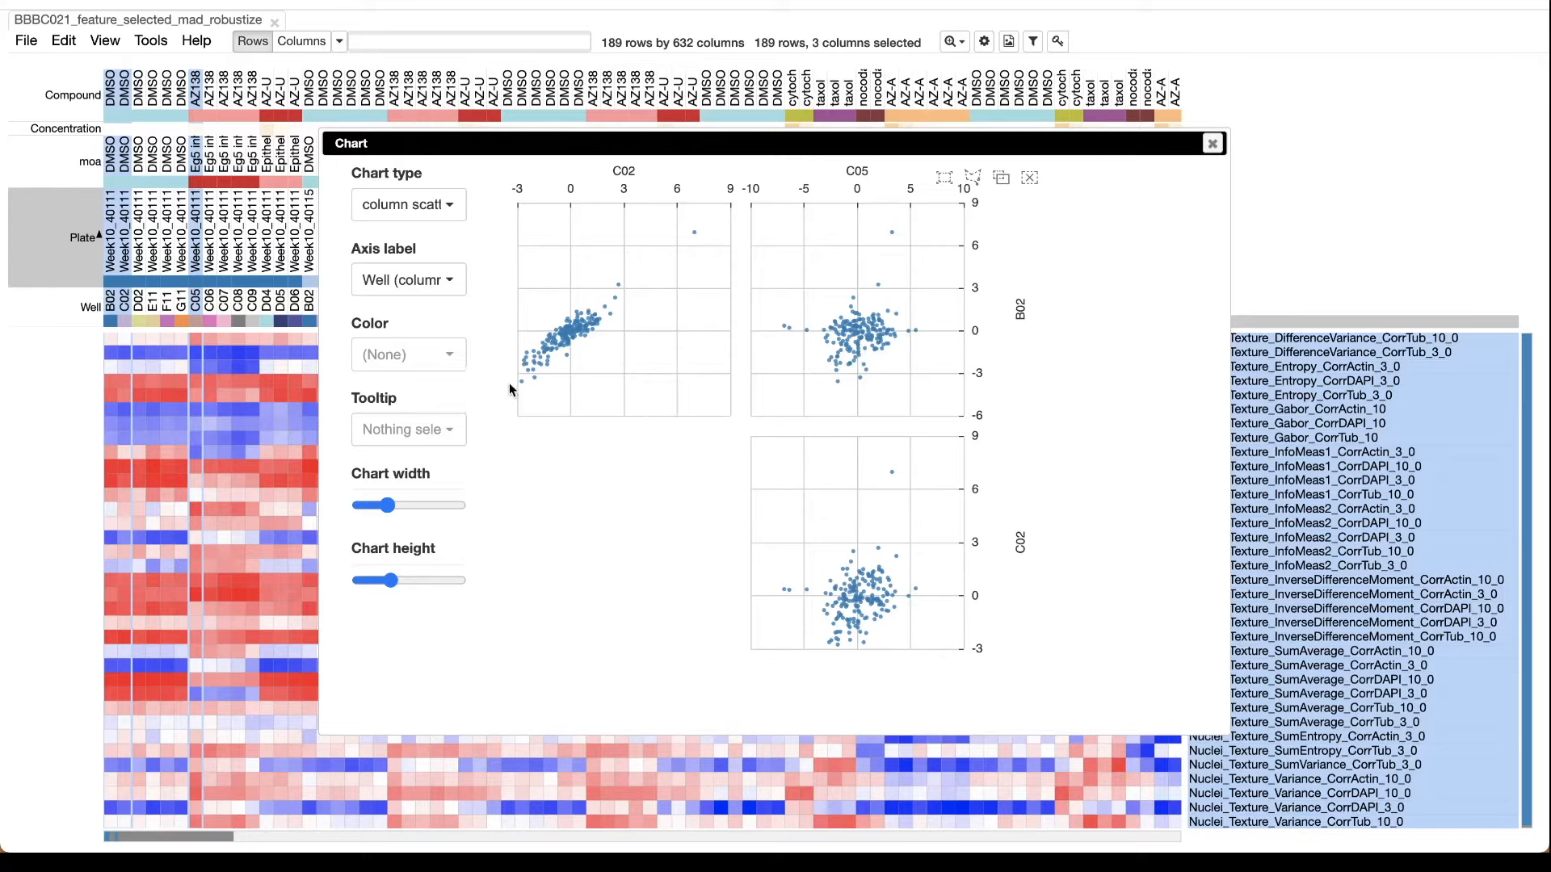
Move the scatter matrix chart aside to view the heat map behind it, and close the chart.
{"action": "mouse_move", "coordinate": [555, 349]}
{"action": "left_click_drag", "start_coordinate": [947, 153], "coordinate": [1137, 154]}
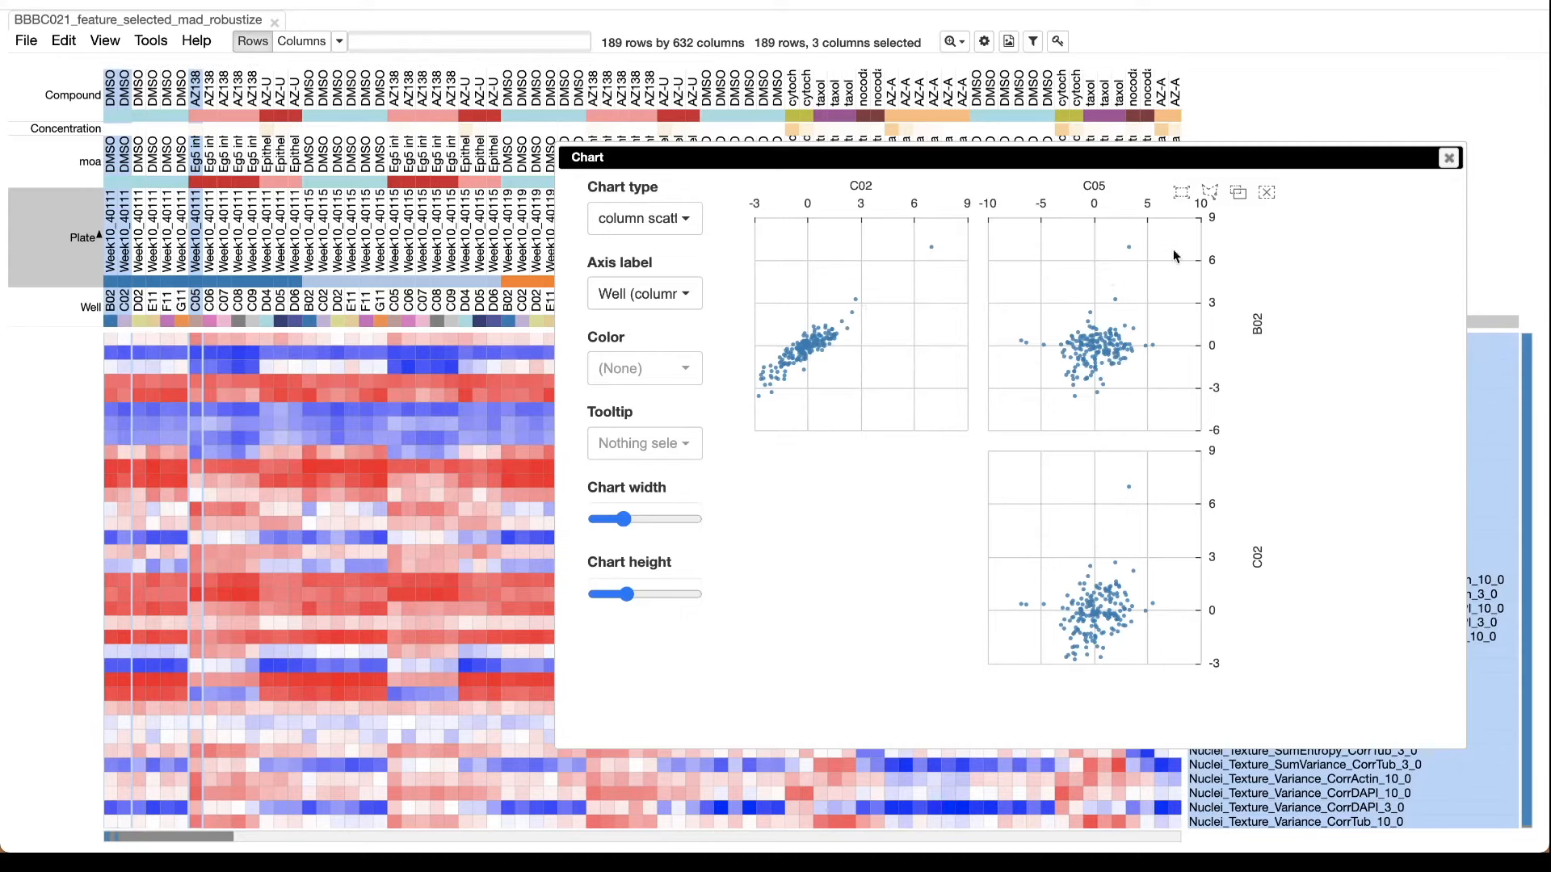
{"action": "left_click", "coordinate": [1449, 158]}
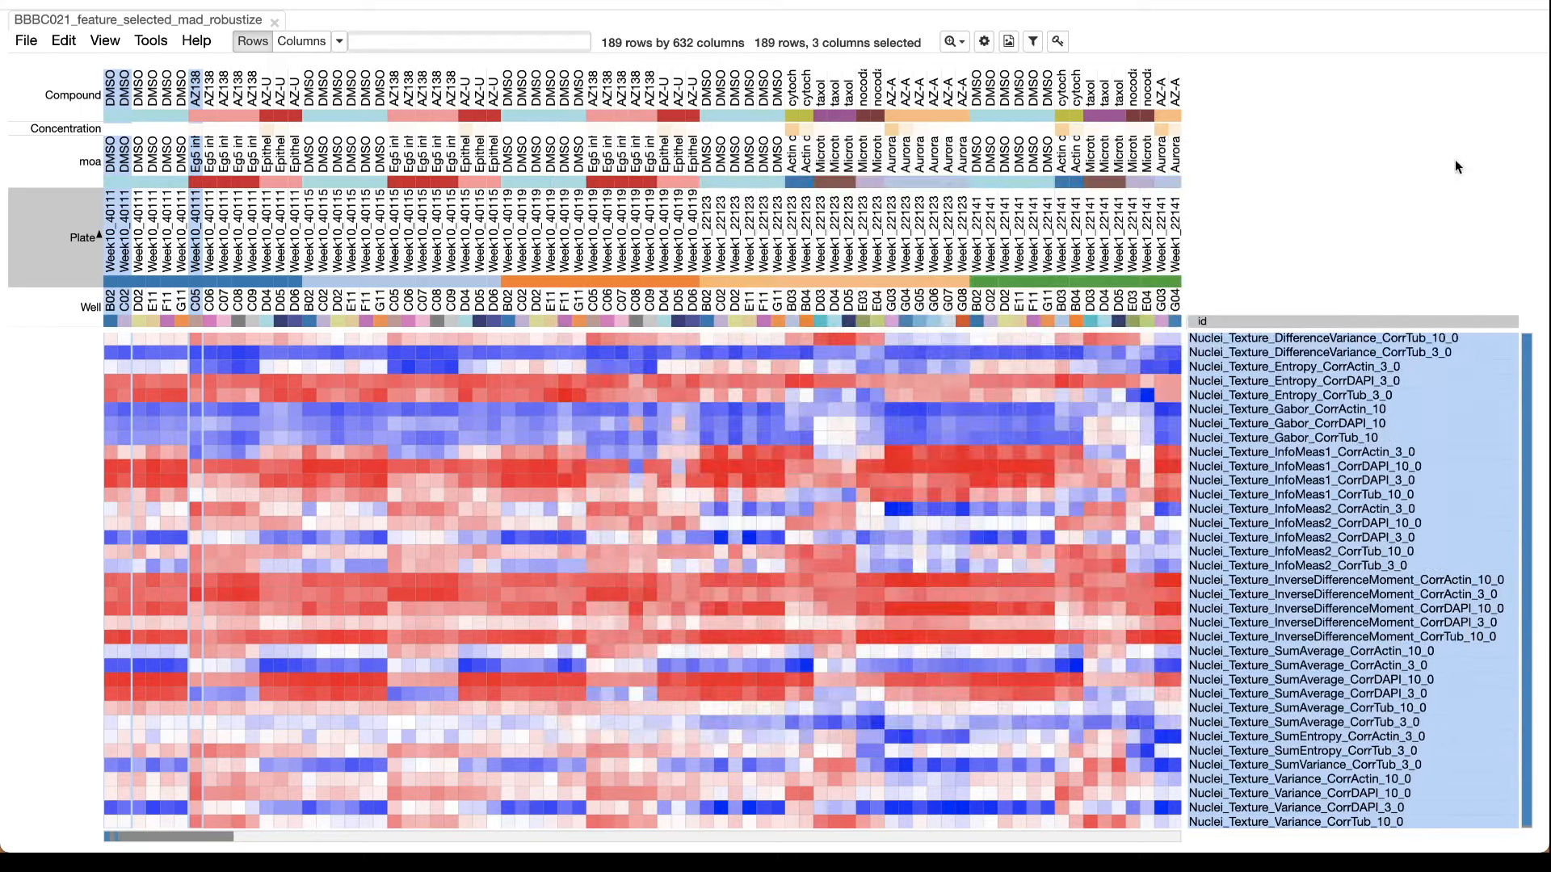
Compute a similarity matrix for the columns using Pearson correlation.
{"action": "left_click", "coordinate": [150, 40]}
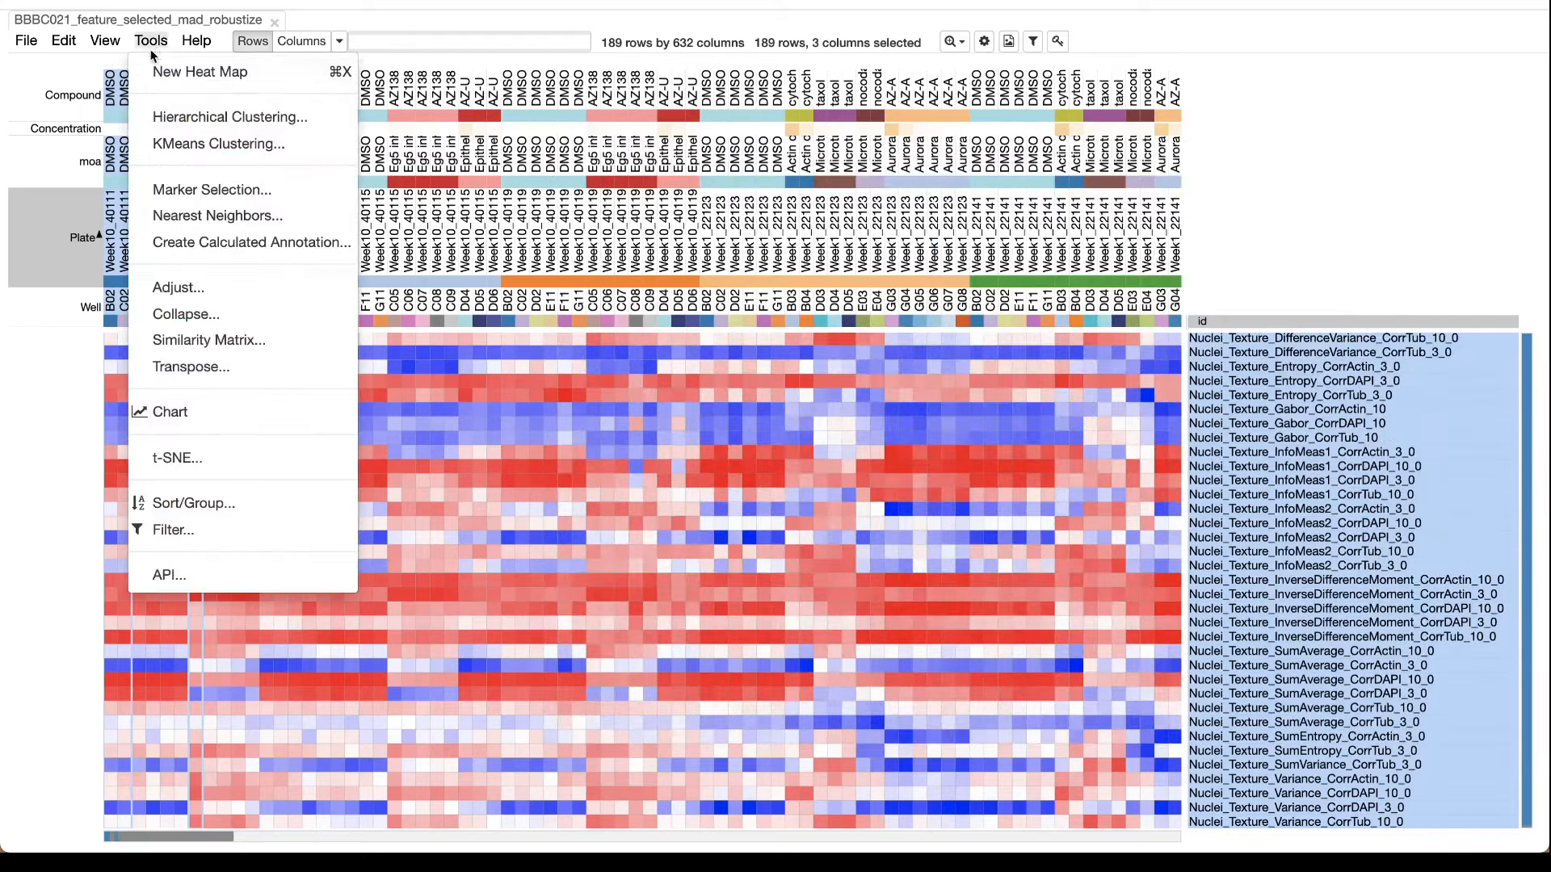
{"action": "left_click", "coordinate": [202, 340]}
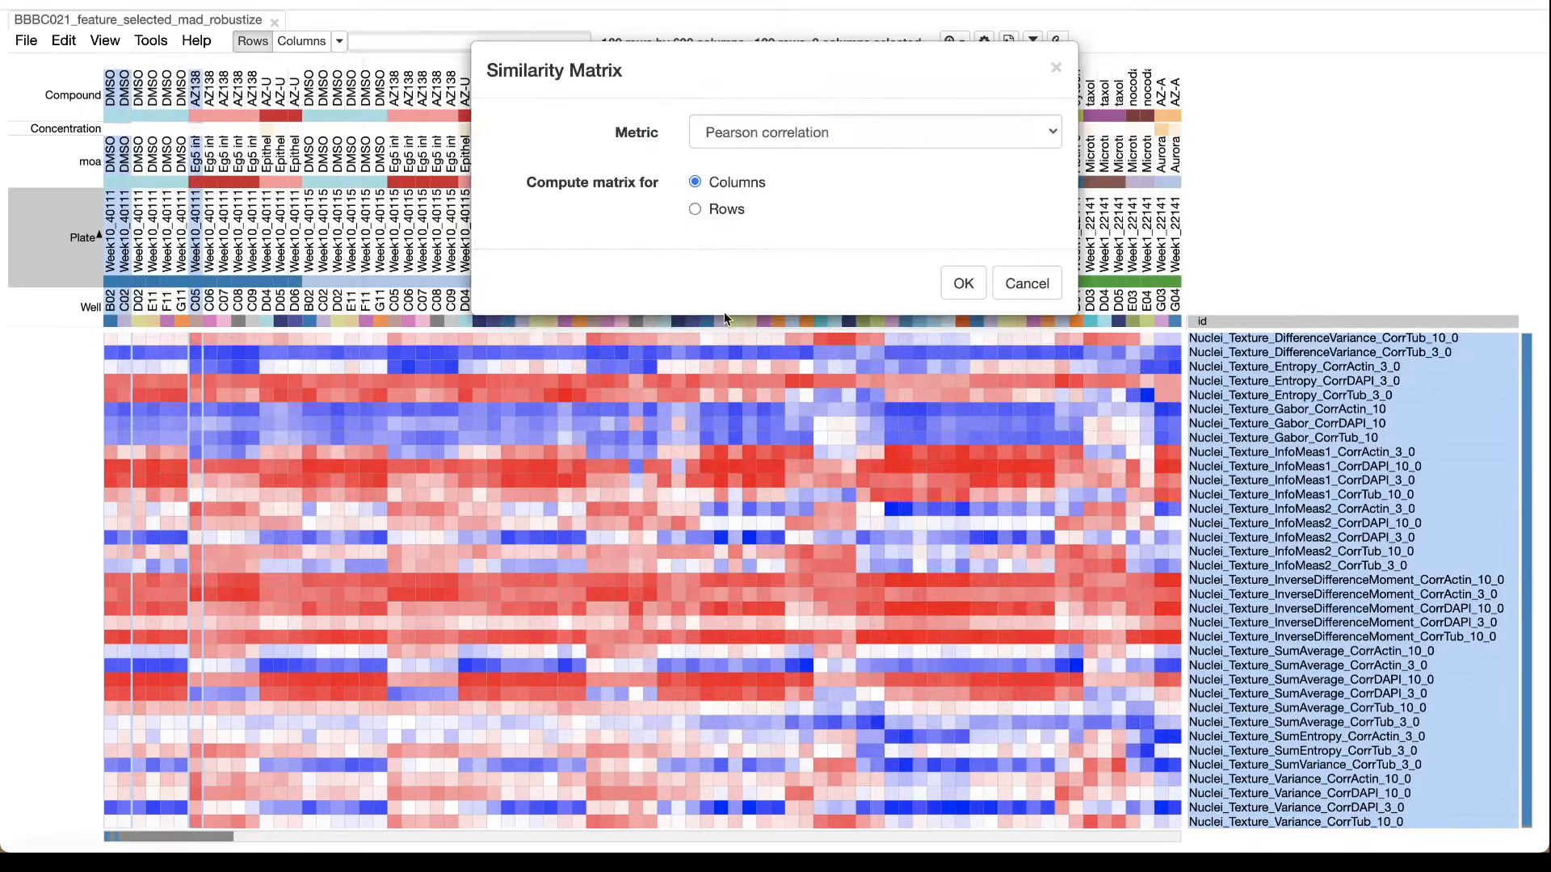
{"action": "left_click", "coordinate": [958, 274]}
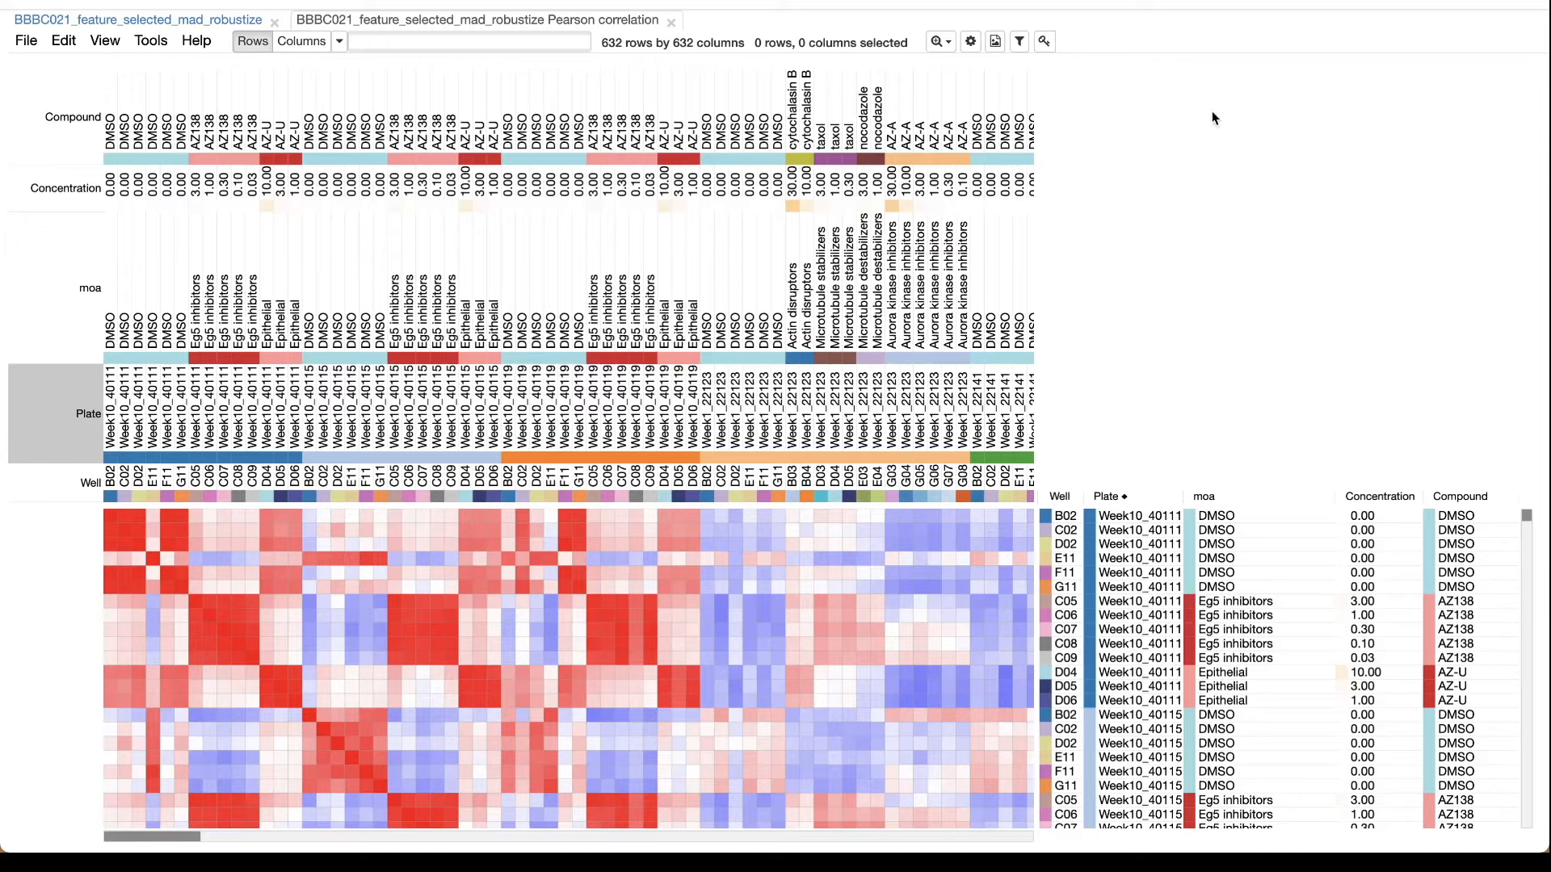
Link rows and columns in the display options of the Pearson correlation heat map.
{"action": "left_click", "coordinate": [972, 42]}
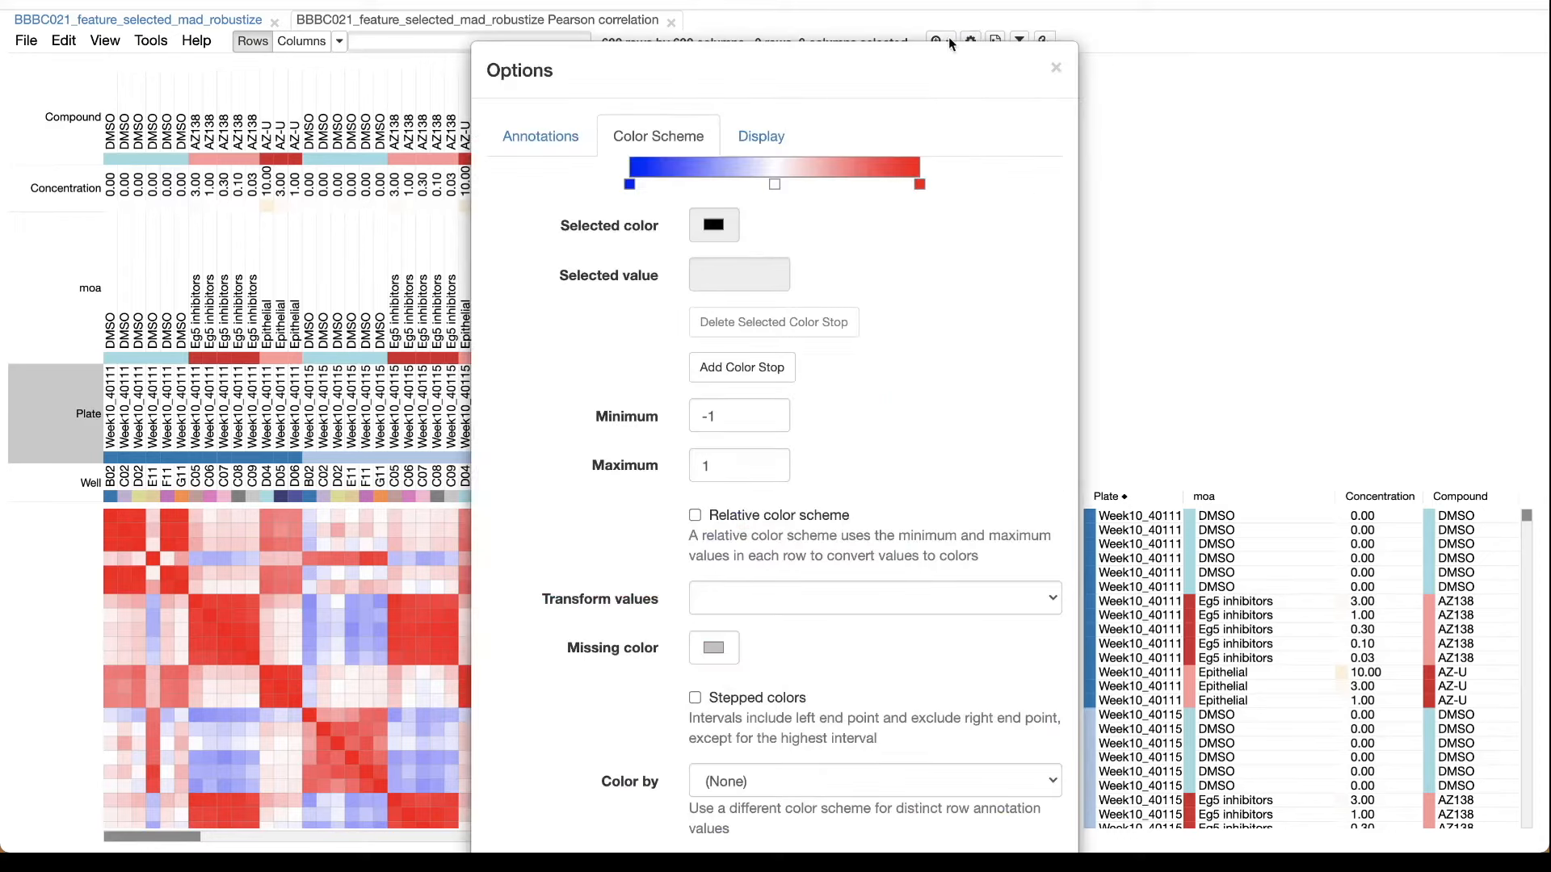
{"action": "left_click", "coordinate": [763, 133]}
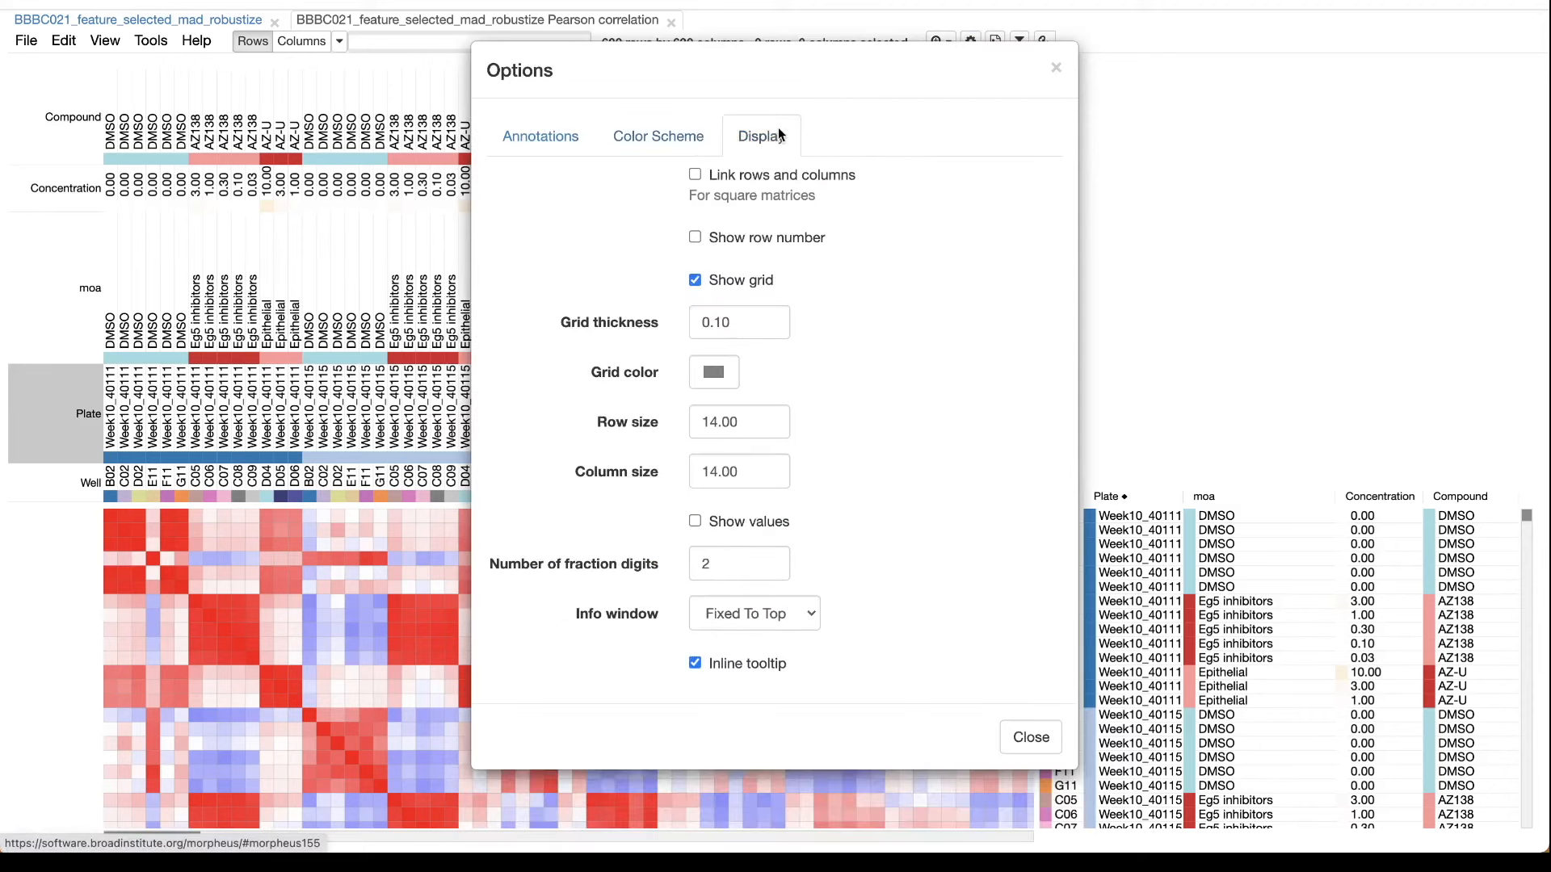
{"action": "left_click", "coordinate": [748, 176]}
{"action": "left_click", "coordinate": [1056, 69]}
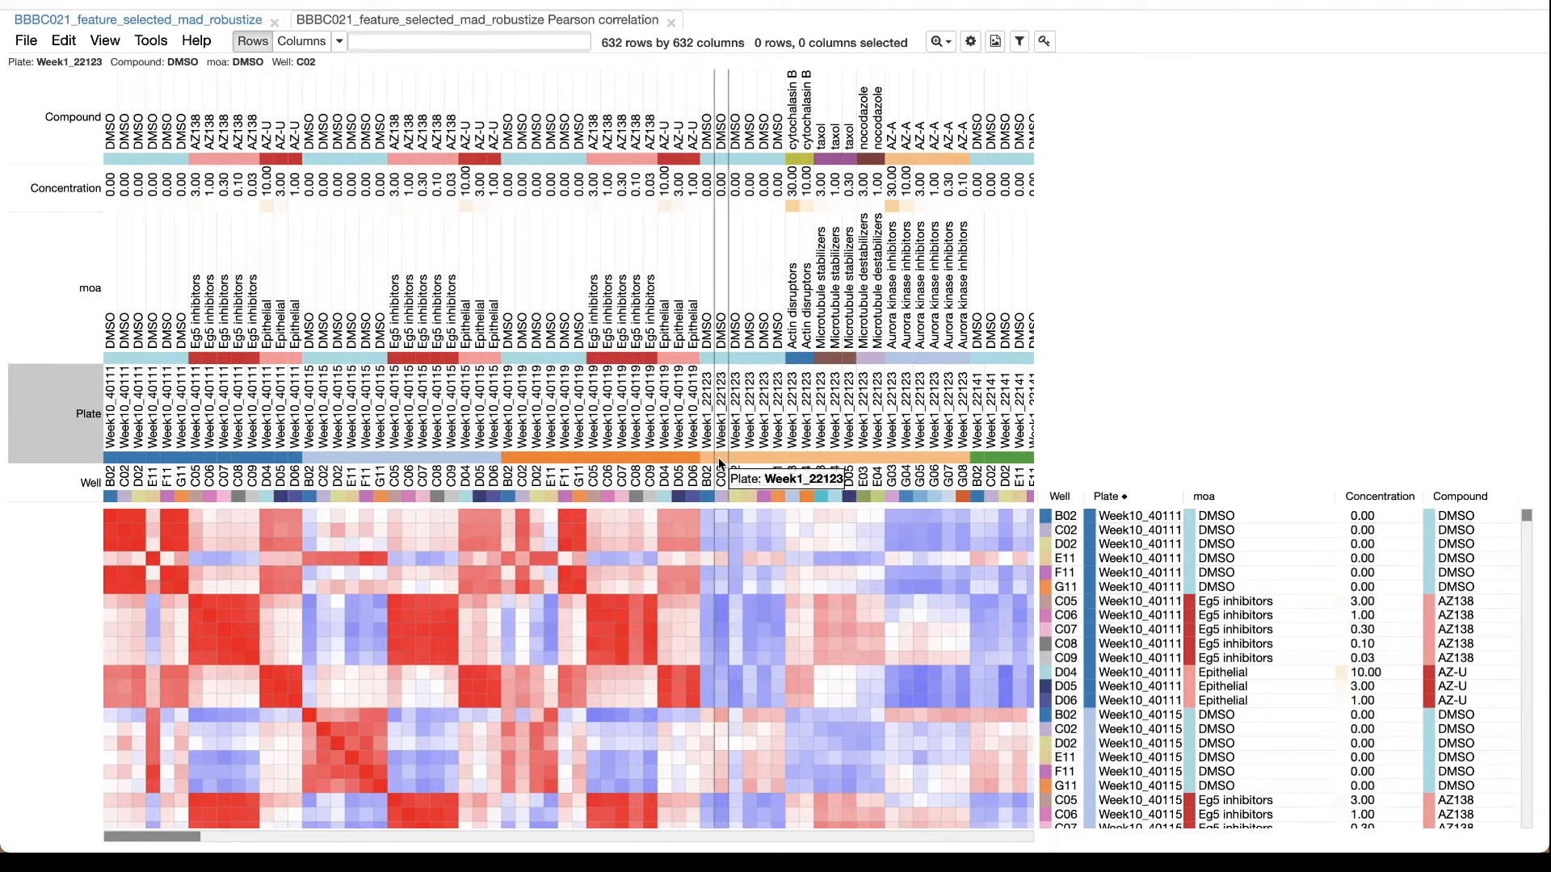
Sort the correlation matrix in ascending order by moa, with Compound as second and Concentration as third sort key.
{"action": "left_click", "coordinate": [61, 300]}
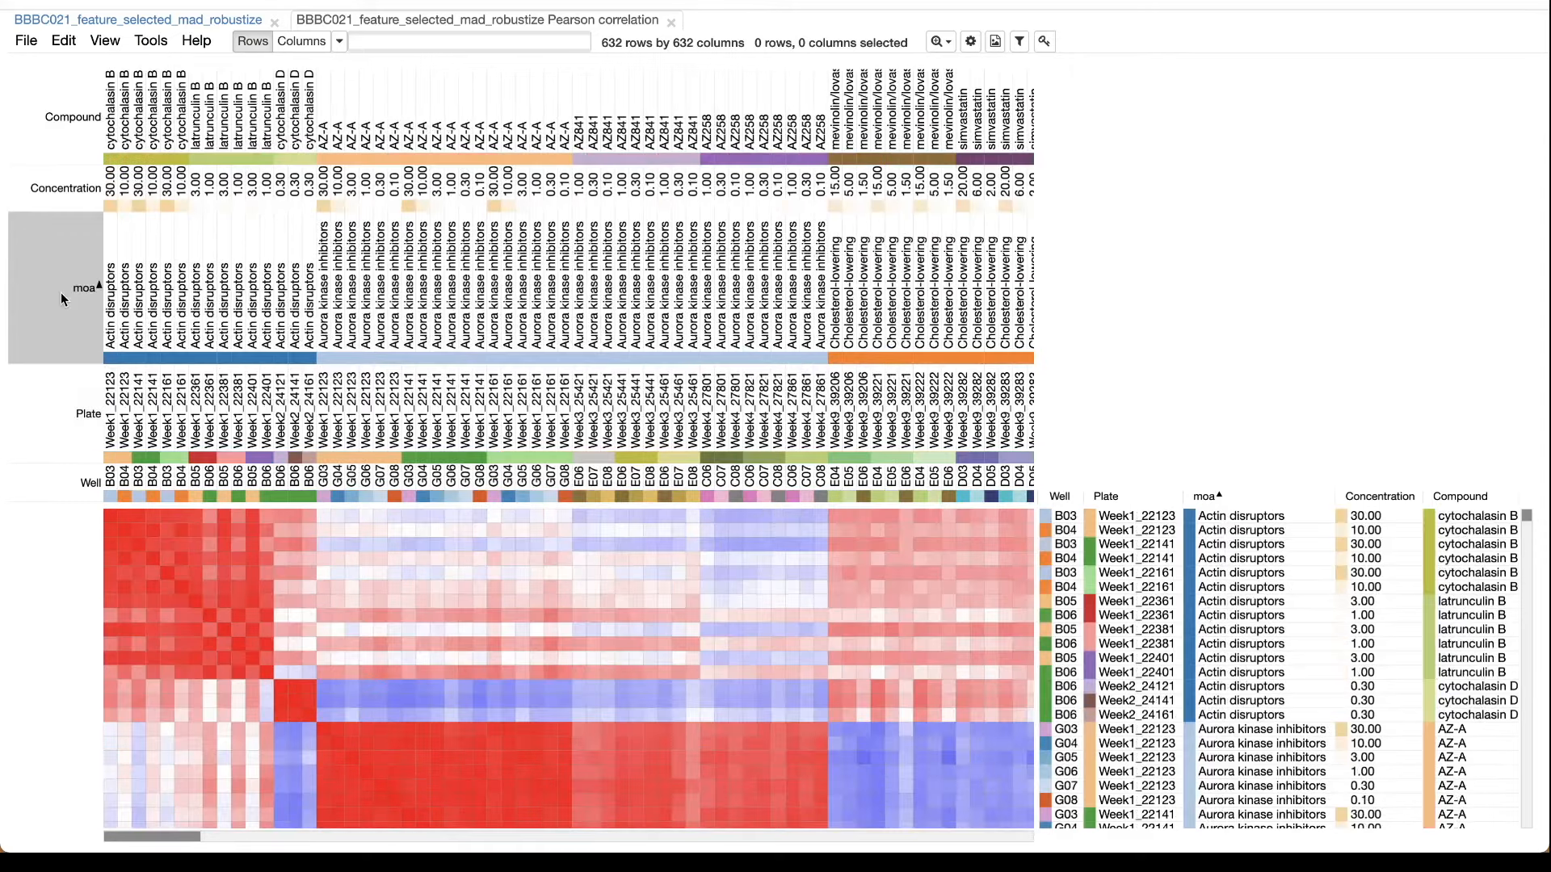
{"action": "left_click", "coordinate": [81, 118], "text": "shift"}
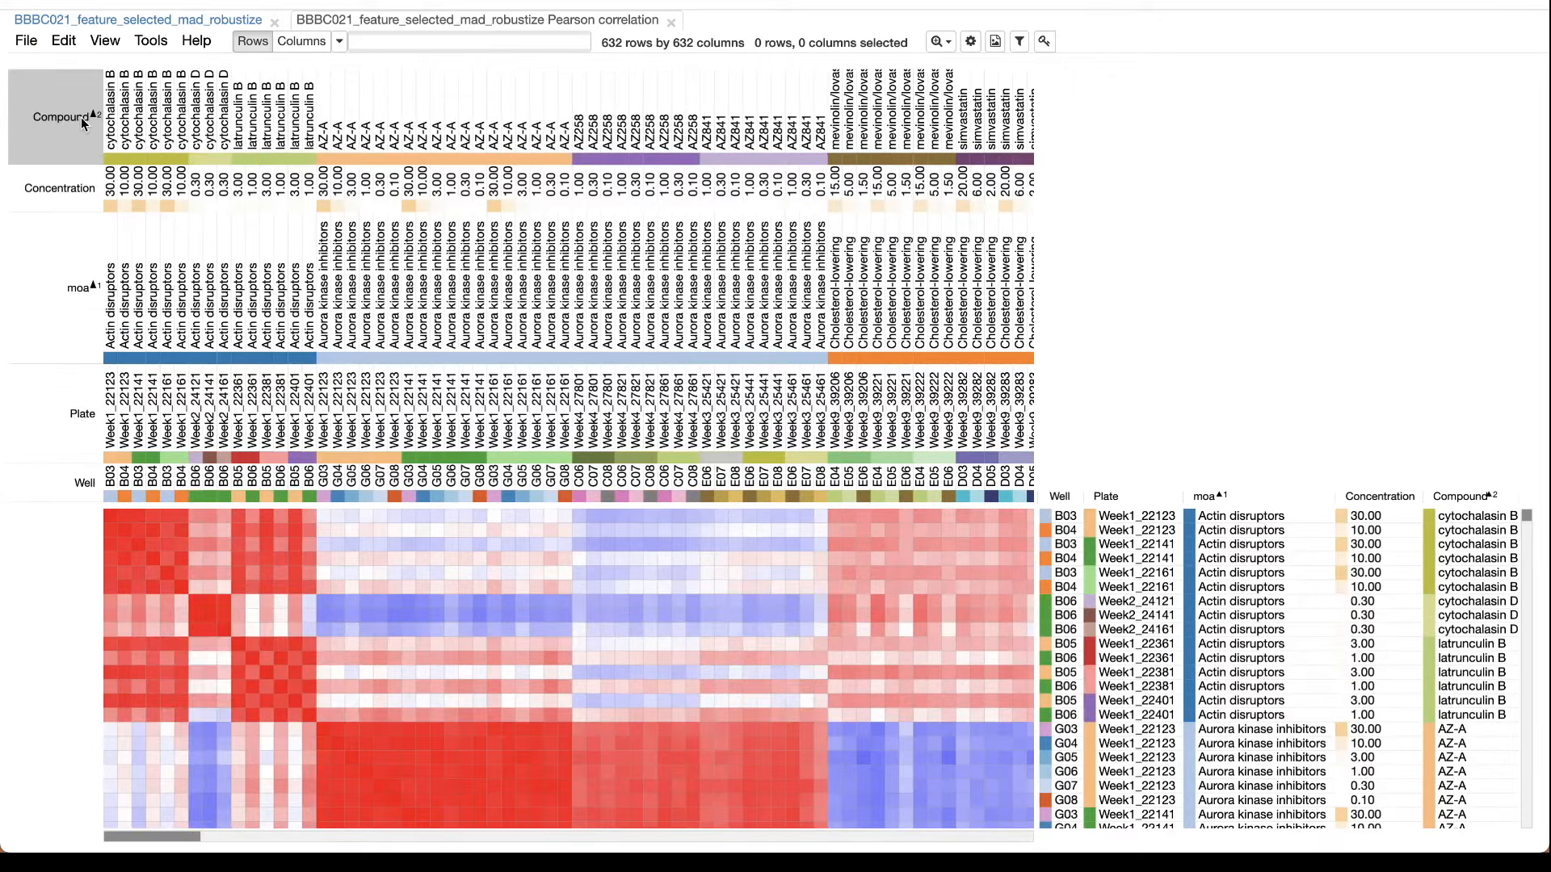
{"action": "left_click", "coordinate": [77, 191], "text": "shift"}
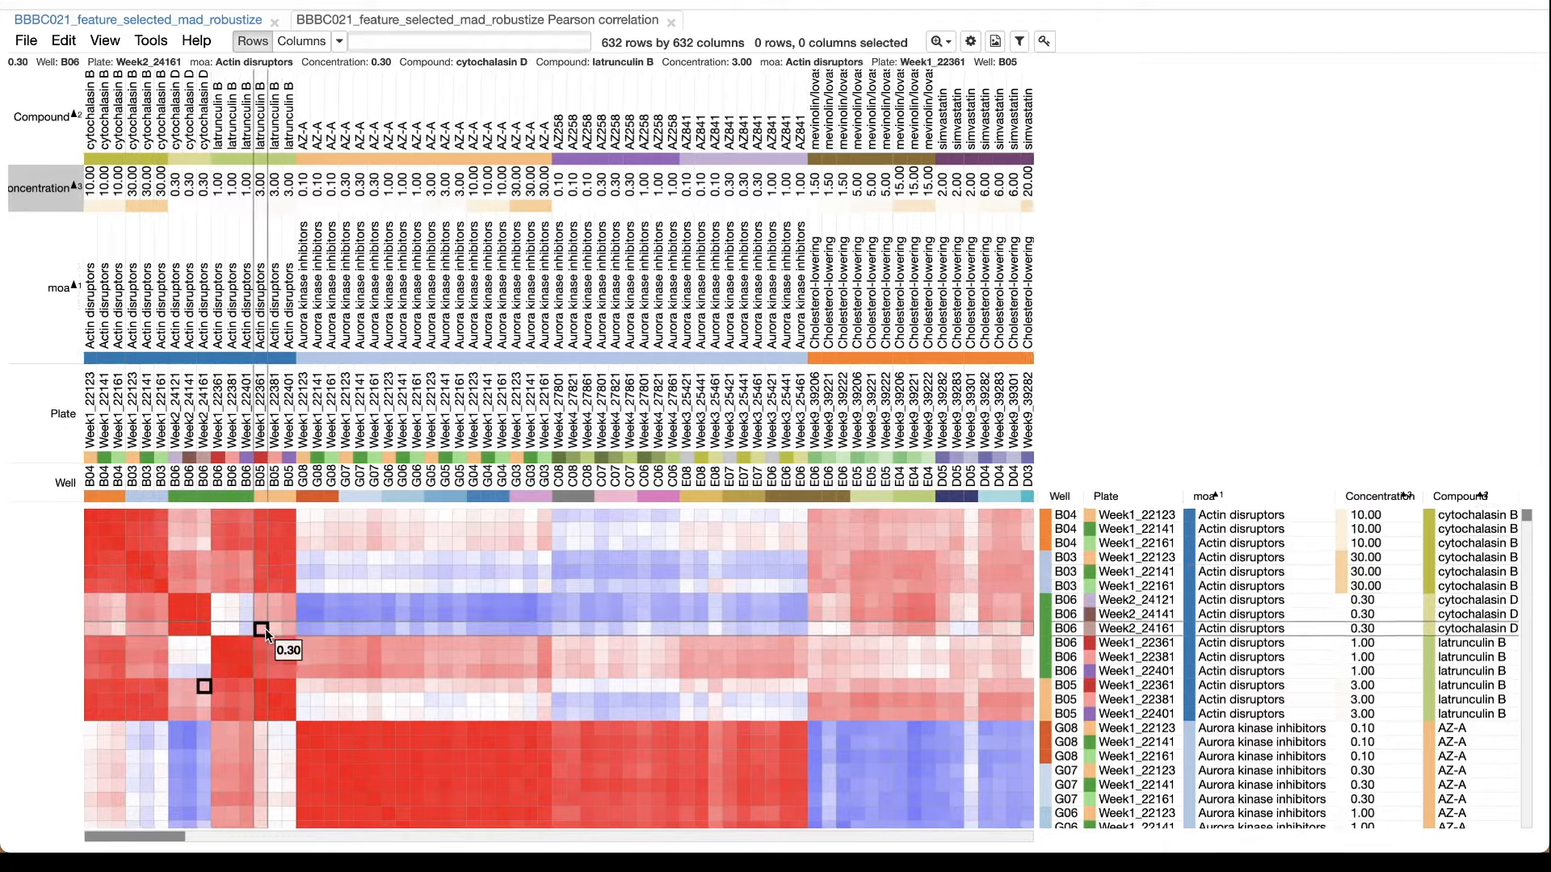
Examine the zoomed-out correlation blocks of the Aurora kinase inhibitors and cholesterol-lowering compounds, and how the two groups correlate.
{"action": "scroll", "coordinate": [265, 629], "scroll_direction": "down", "scroll_amount": 5}
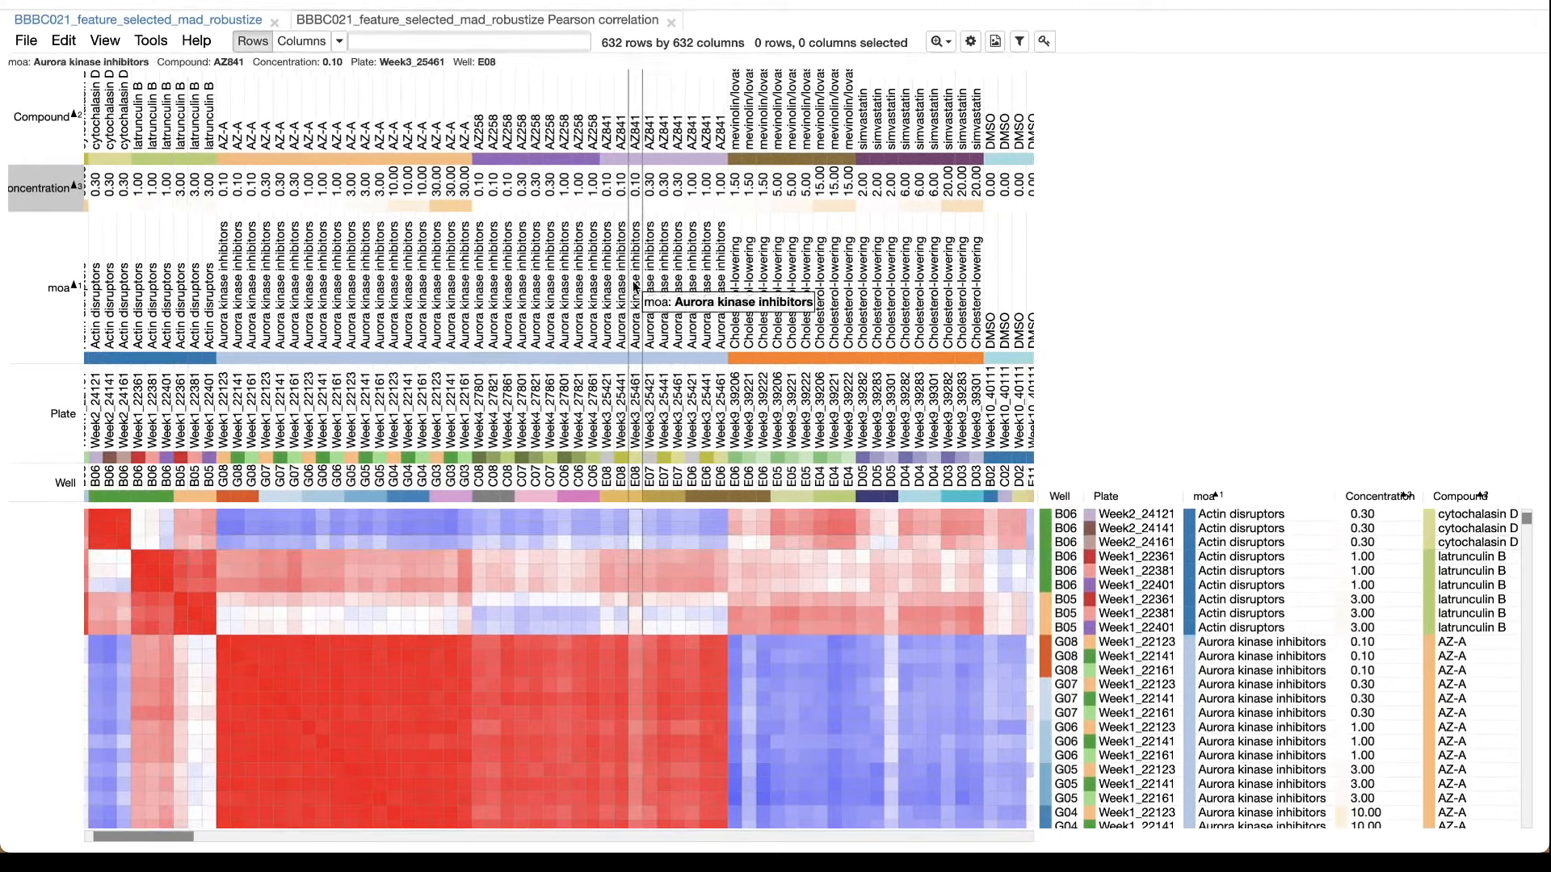
{"action": "left_click", "coordinate": [937, 41]}
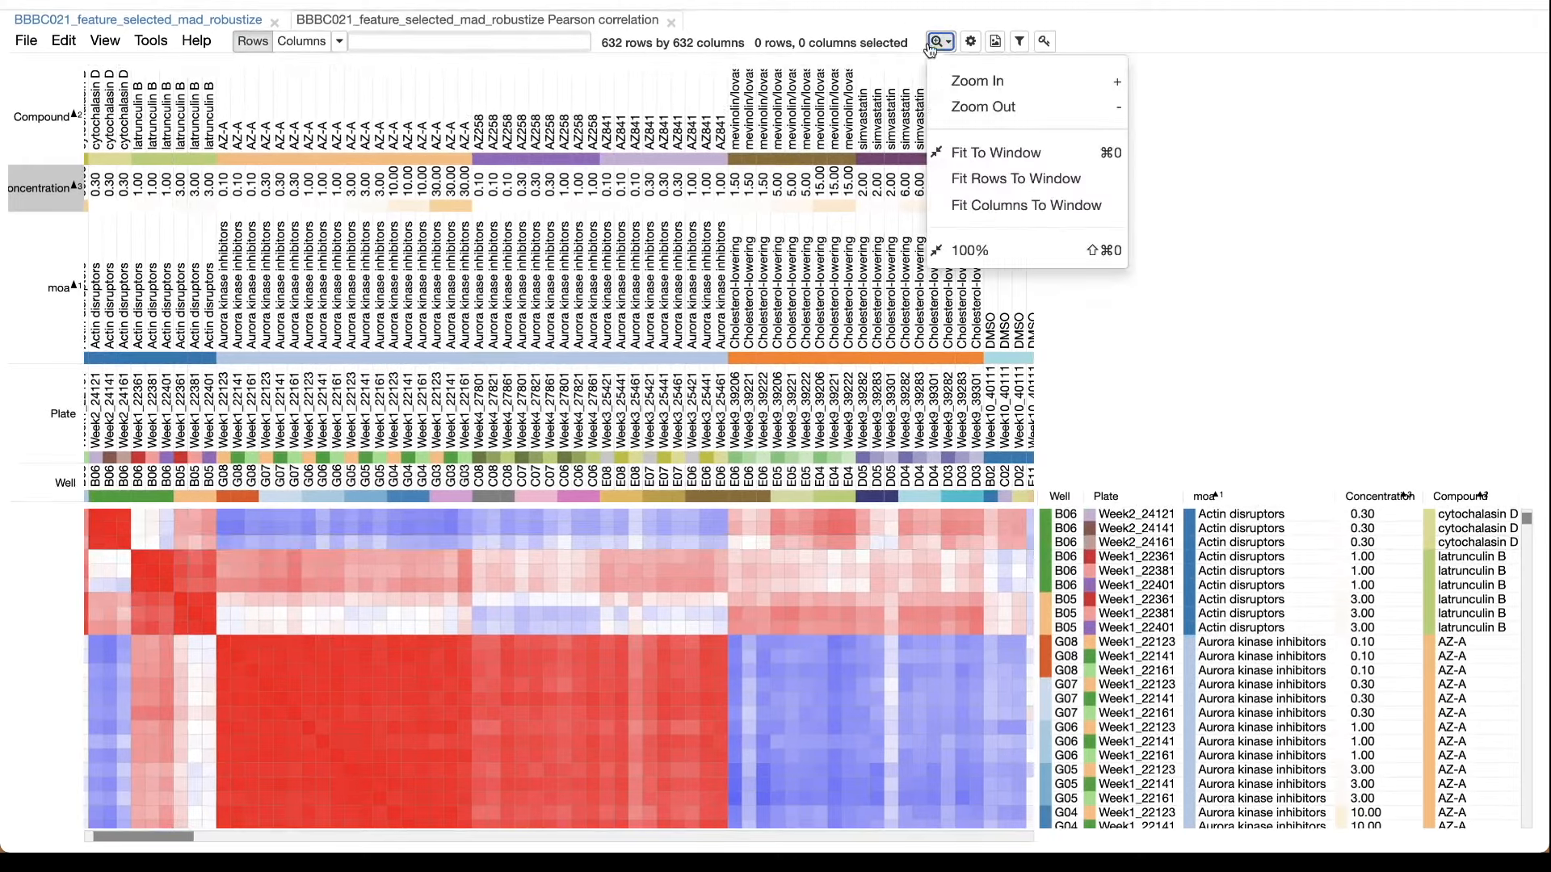
{"action": "left_click", "coordinate": [963, 108]}
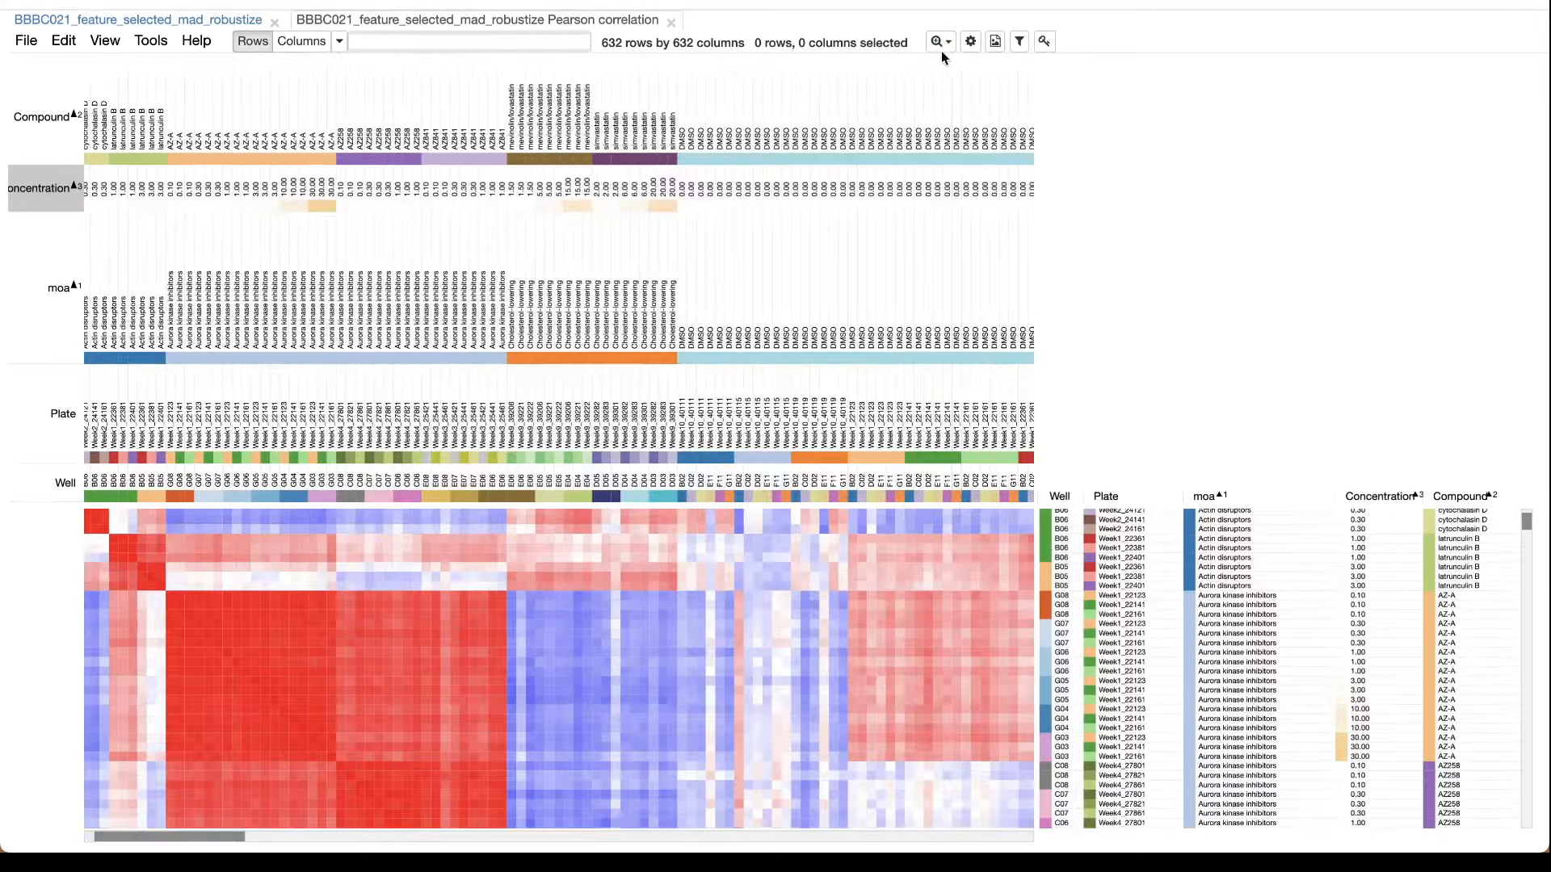
{"action": "left_click", "coordinate": [939, 42]}
{"action": "left_click", "coordinate": [958, 106]}
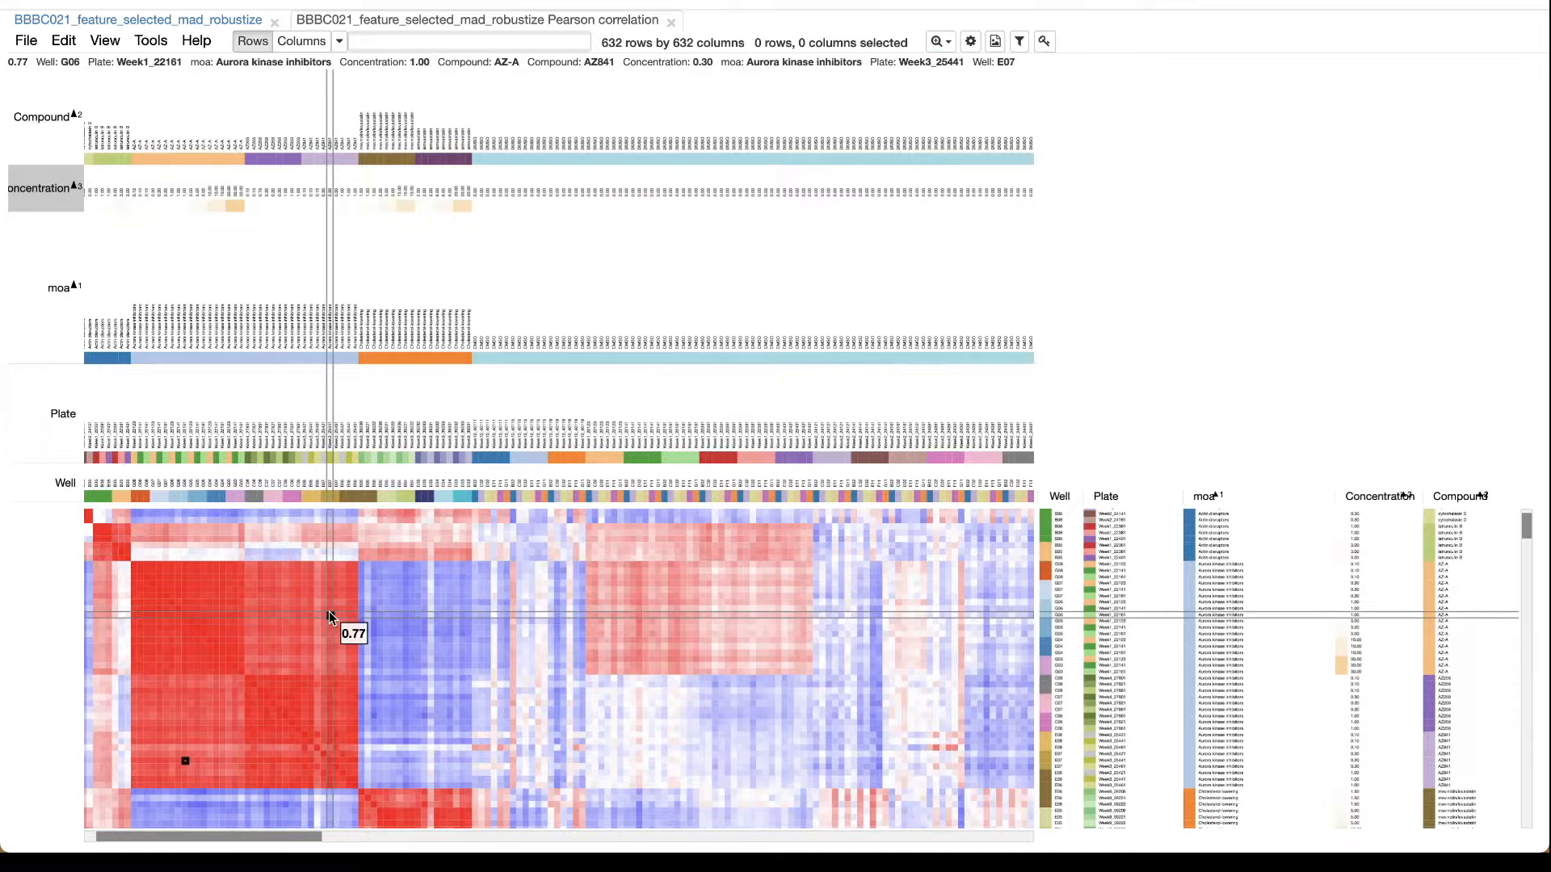
{"action": "scroll", "coordinate": [328, 610], "scroll_direction": "down", "scroll_amount": 2}
{"action": "scroll", "coordinate": [328, 611], "scroll_direction": "right", "scroll_amount": 1}
{"action": "scroll", "coordinate": [328, 611], "scroll_direction": "down", "scroll_amount": 6}
{"action": "scroll", "coordinate": [328, 611], "scroll_direction": "right", "scroll_amount": 5}
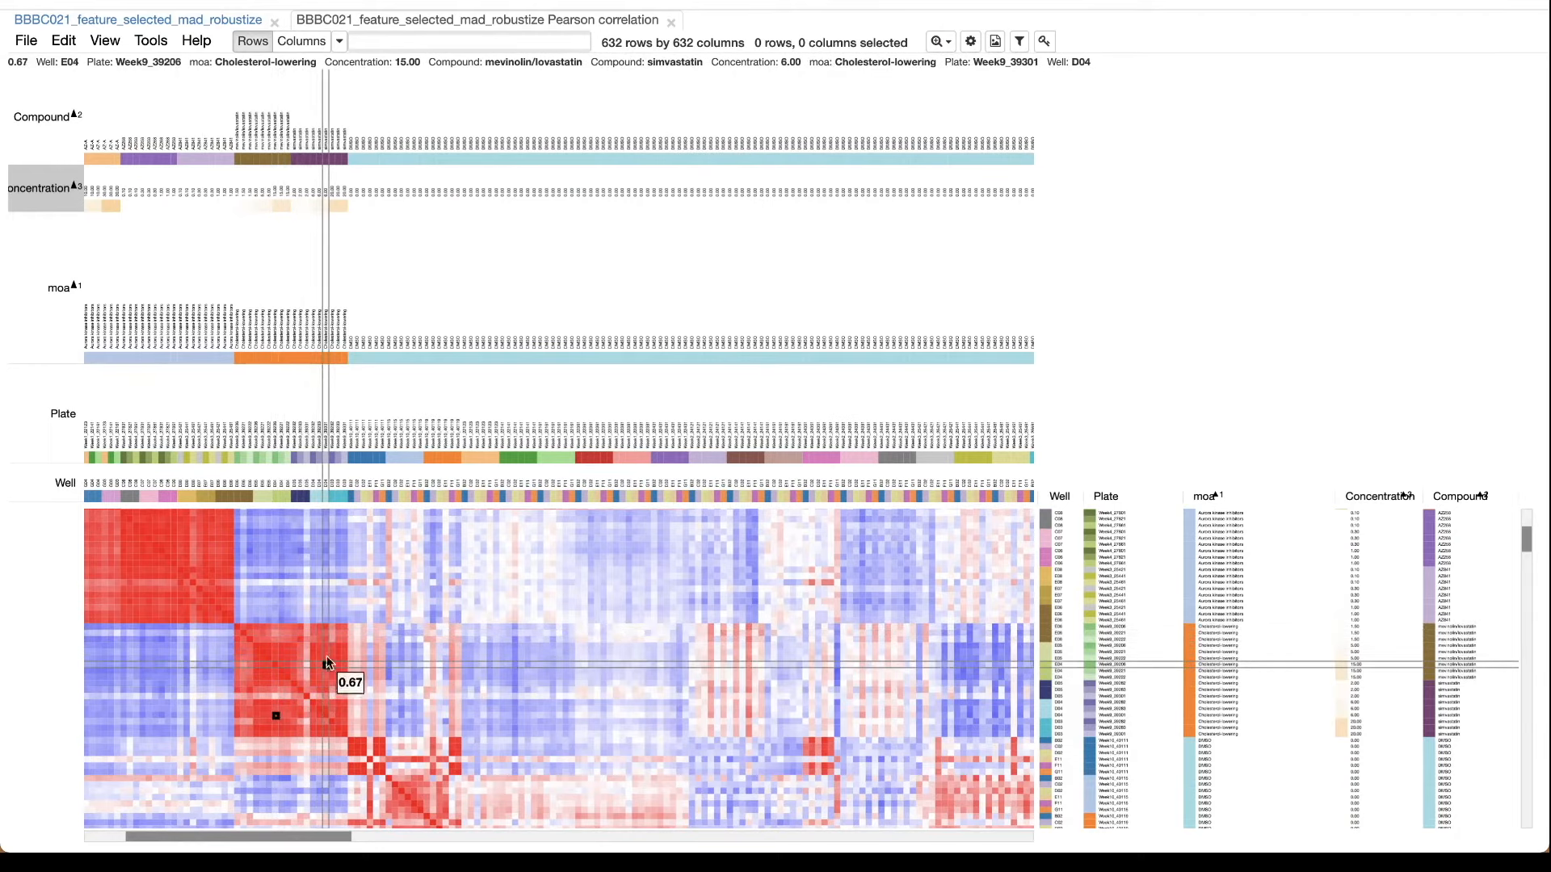
{"action": "scroll", "coordinate": [288, 565], "scroll_direction": "up", "scroll_amount": 3}
{"action": "scroll", "coordinate": [289, 565], "scroll_direction": "left", "scroll_amount": 2}
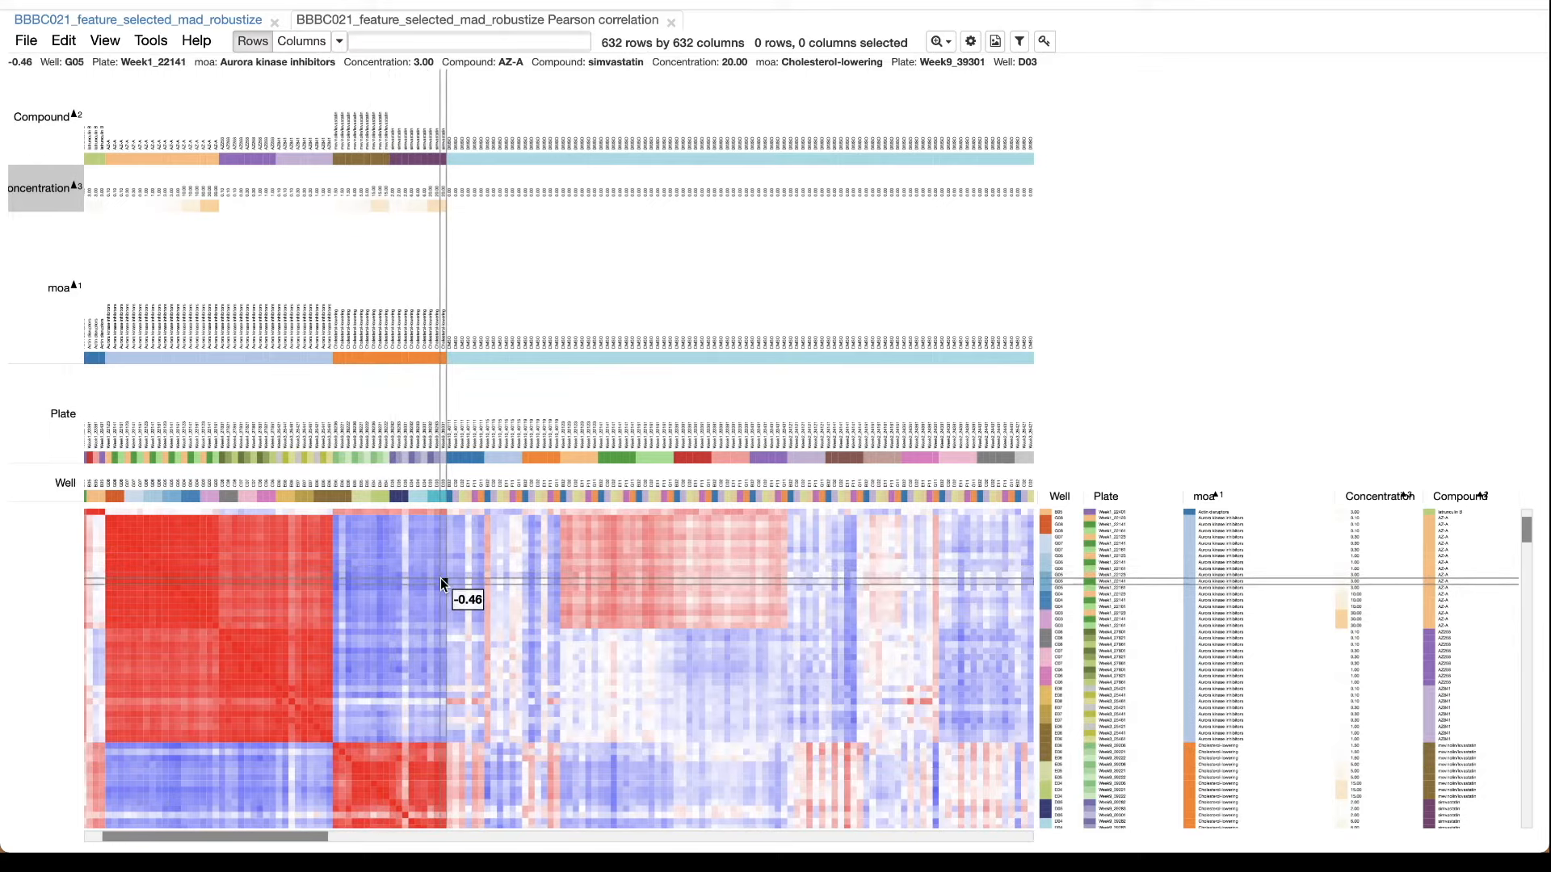
Examine the correlations among the DMSO wells and between the DNA damage and DNA replication compounds.
{"action": "scroll", "coordinate": [472, 613], "scroll_direction": "right", "scroll_amount": 10}
{"action": "scroll", "coordinate": [472, 613], "scroll_direction": "down", "scroll_amount": 5}
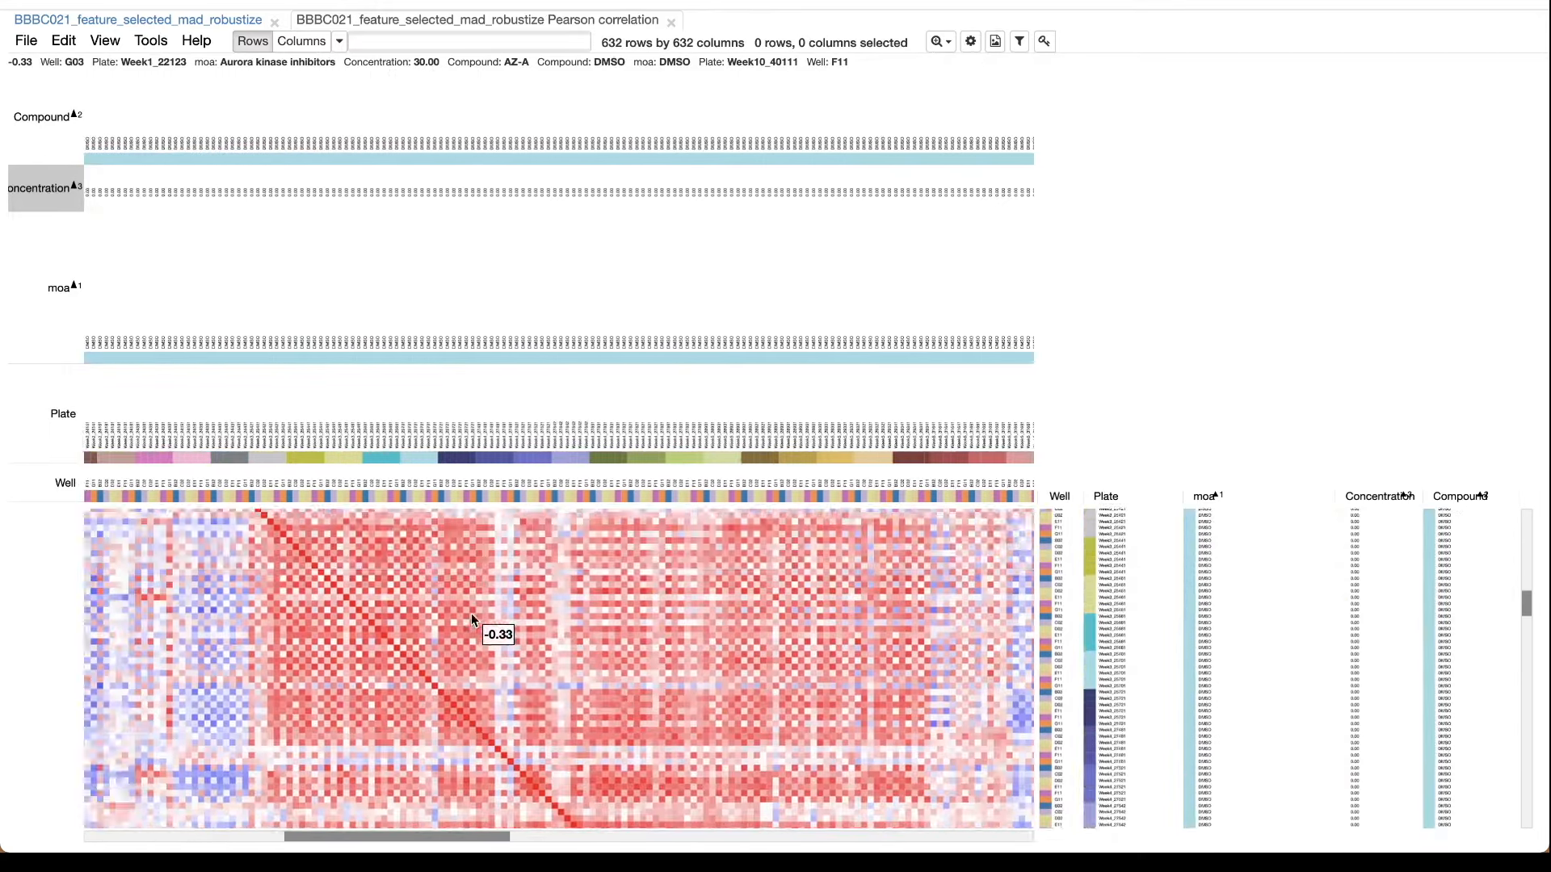
{"action": "scroll", "coordinate": [472, 613], "scroll_direction": "right", "scroll_amount": 15}
{"action": "scroll", "coordinate": [472, 613], "scroll_direction": "down", "scroll_amount": 8}
{"action": "scroll", "coordinate": [472, 613], "scroll_direction": "left", "scroll_amount": 5}
{"action": "scroll", "coordinate": [472, 613], "scroll_direction": "up", "scroll_amount": 3}
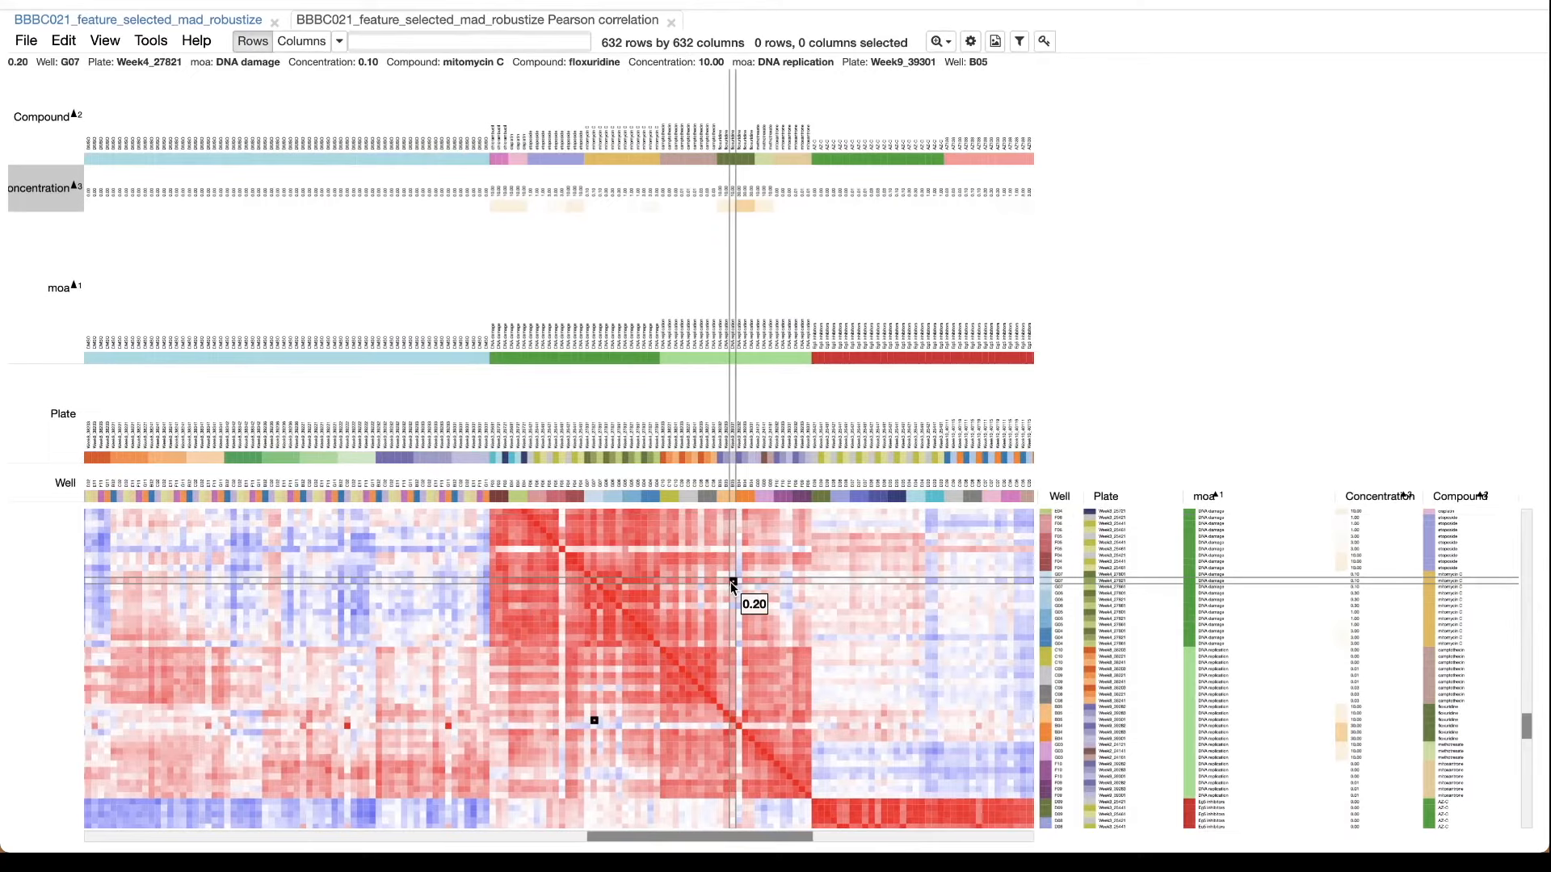
{"action": "scroll", "coordinate": [731, 581], "scroll_direction": "left", "scroll_amount": 3}
{"action": "scroll", "coordinate": [731, 581], "scroll_direction": "up", "scroll_amount": 3}
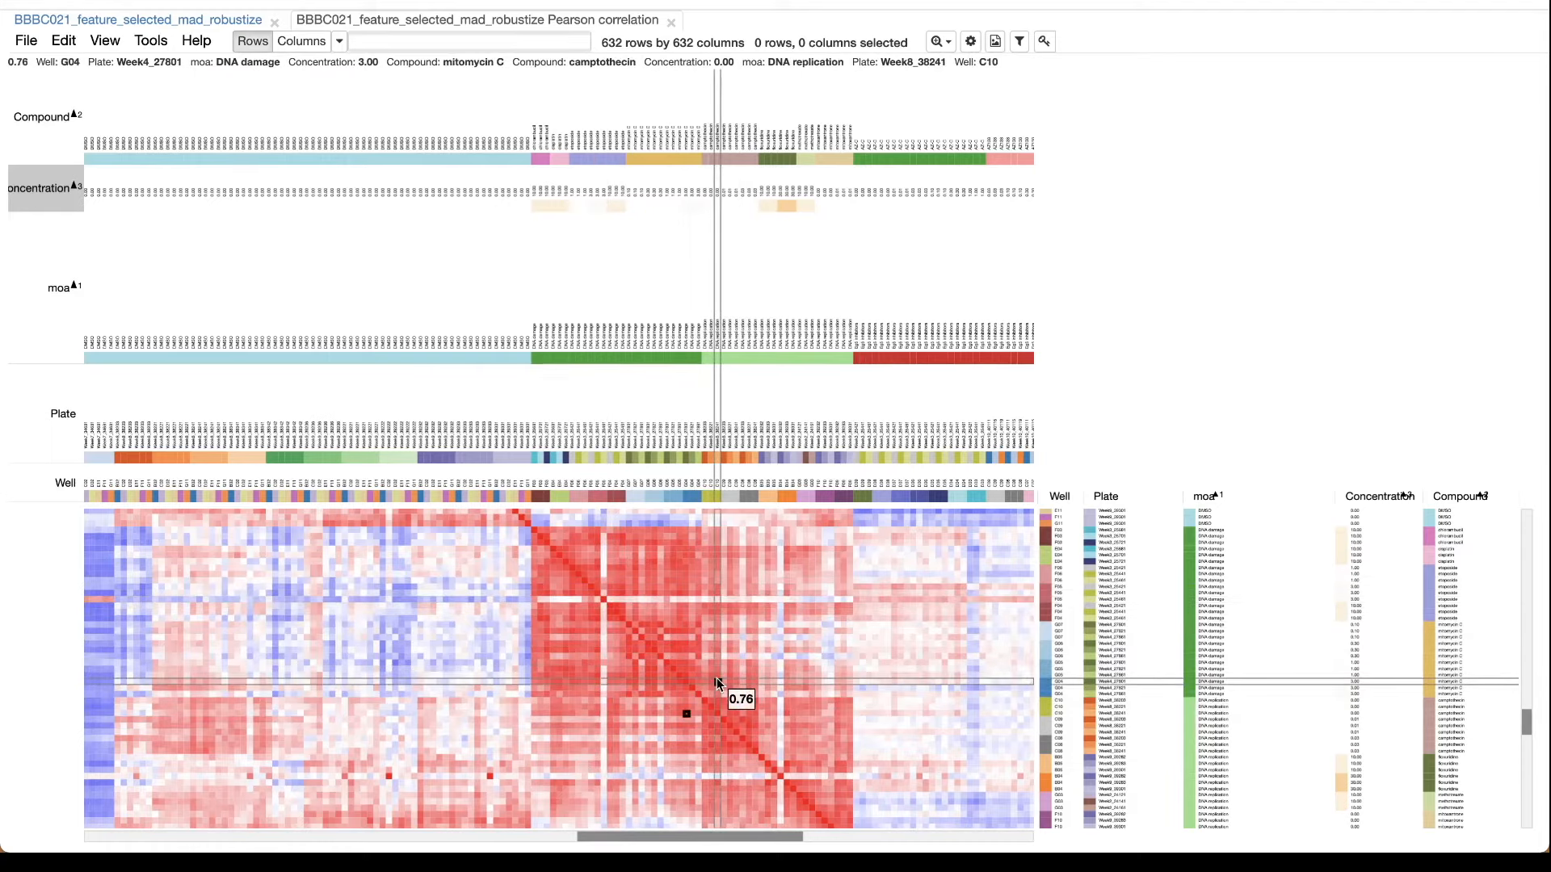
Examine the remaining correlation blocks along the diagonal, from Eg5 inhibitors to protein synthesis, and return to the DNA damage block.
{"action": "scroll", "coordinate": [732, 672], "scroll_direction": "right", "scroll_amount": 5}
{"action": "scroll", "coordinate": [732, 672], "scroll_direction": "down", "scroll_amount": 5}
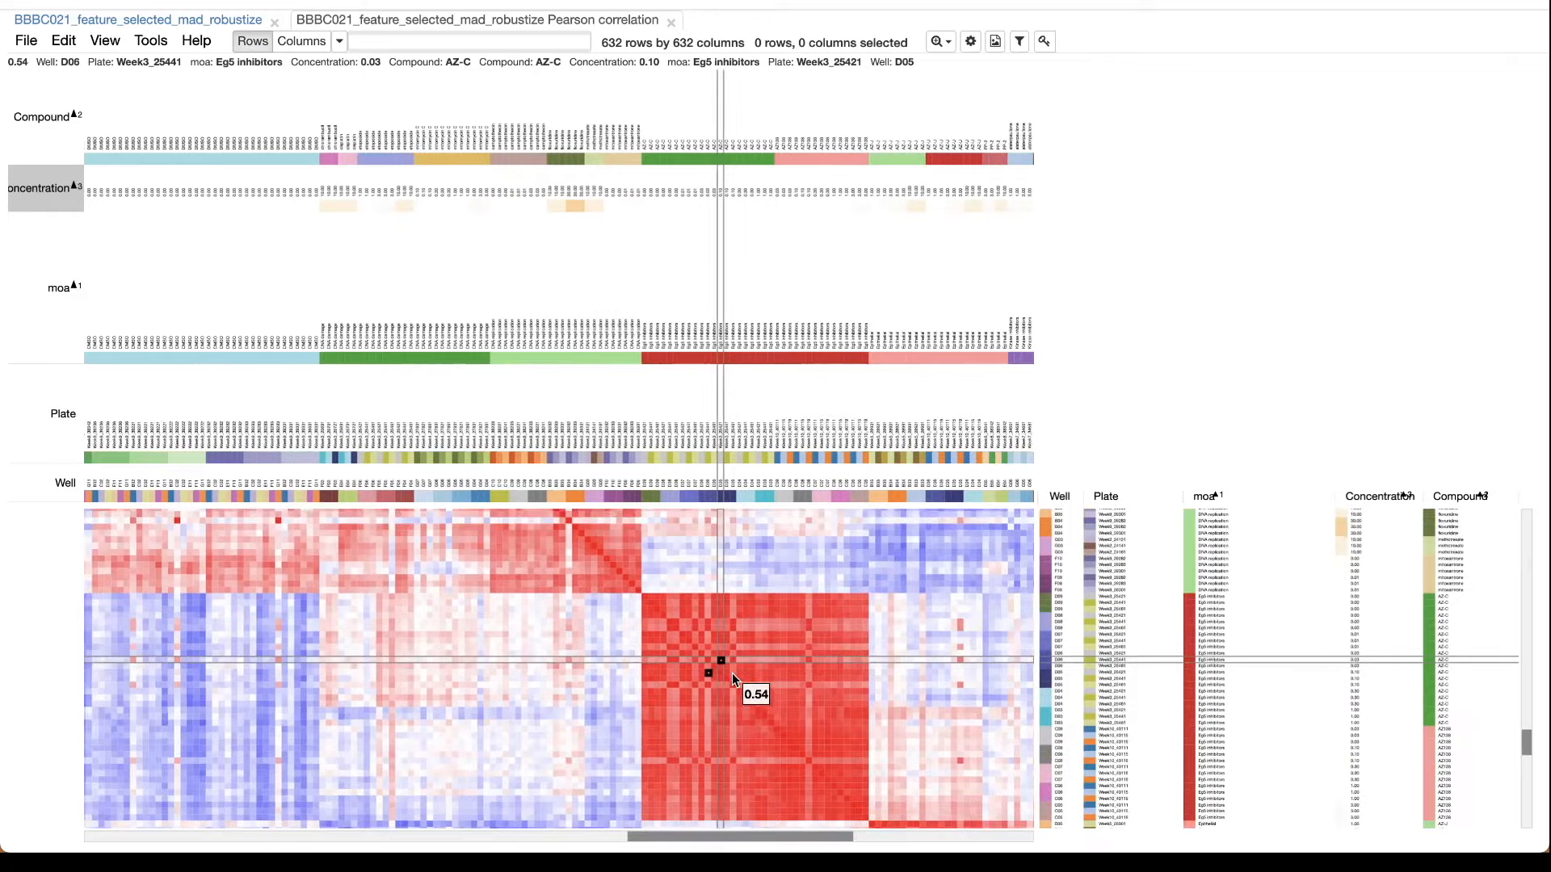
{"action": "scroll", "coordinate": [732, 672], "scroll_direction": "right", "scroll_amount": 5}
{"action": "scroll", "coordinate": [732, 672], "scroll_direction": "down", "scroll_amount": 5}
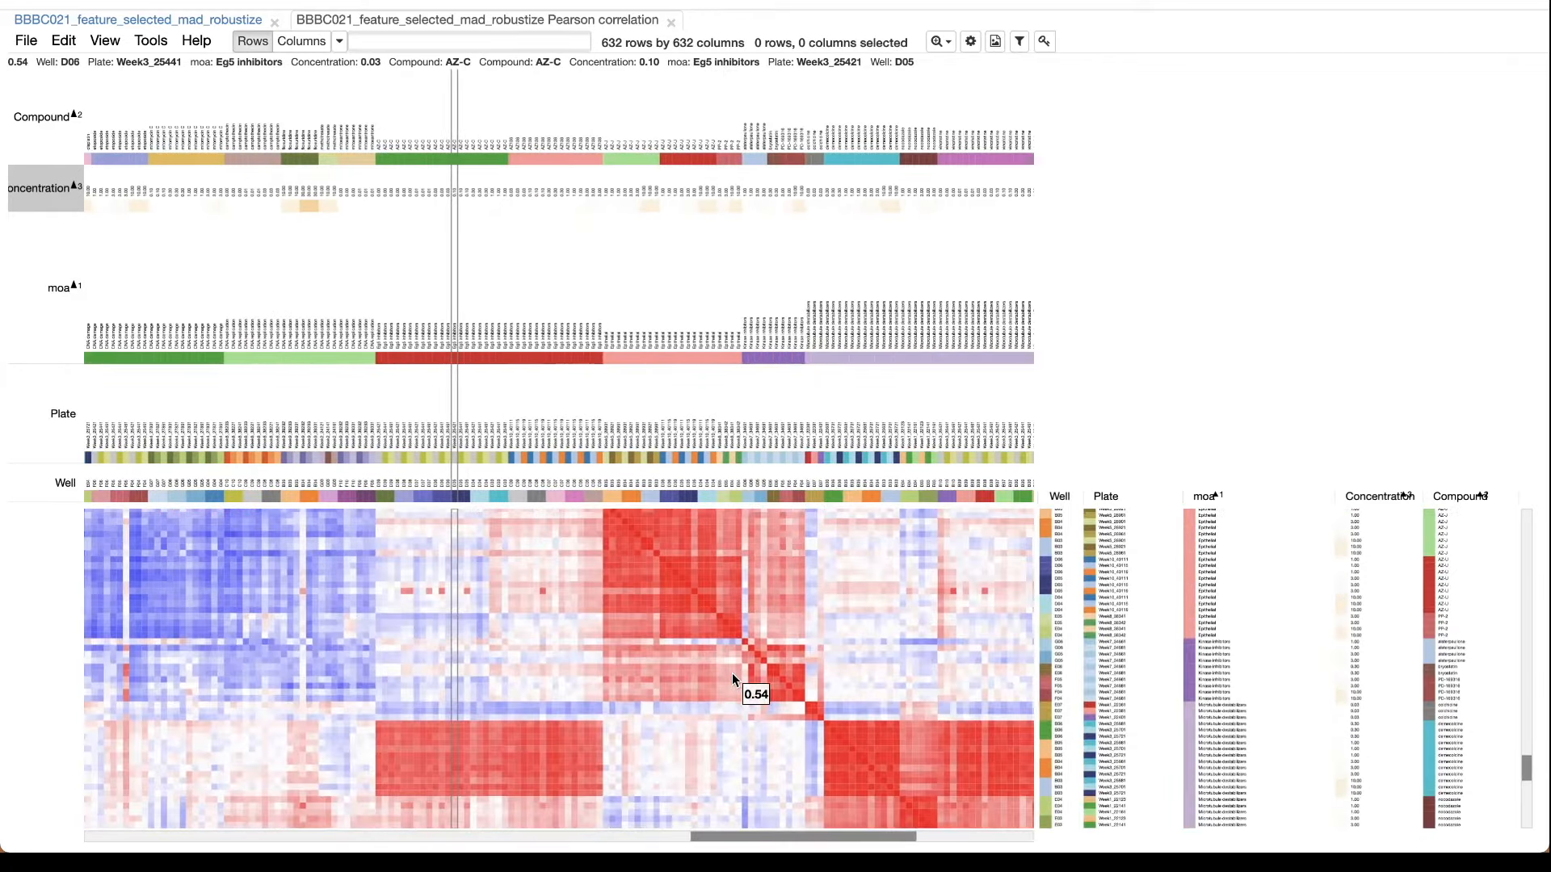
{"action": "scroll", "coordinate": [732, 673], "scroll_direction": "right", "scroll_amount": 2}
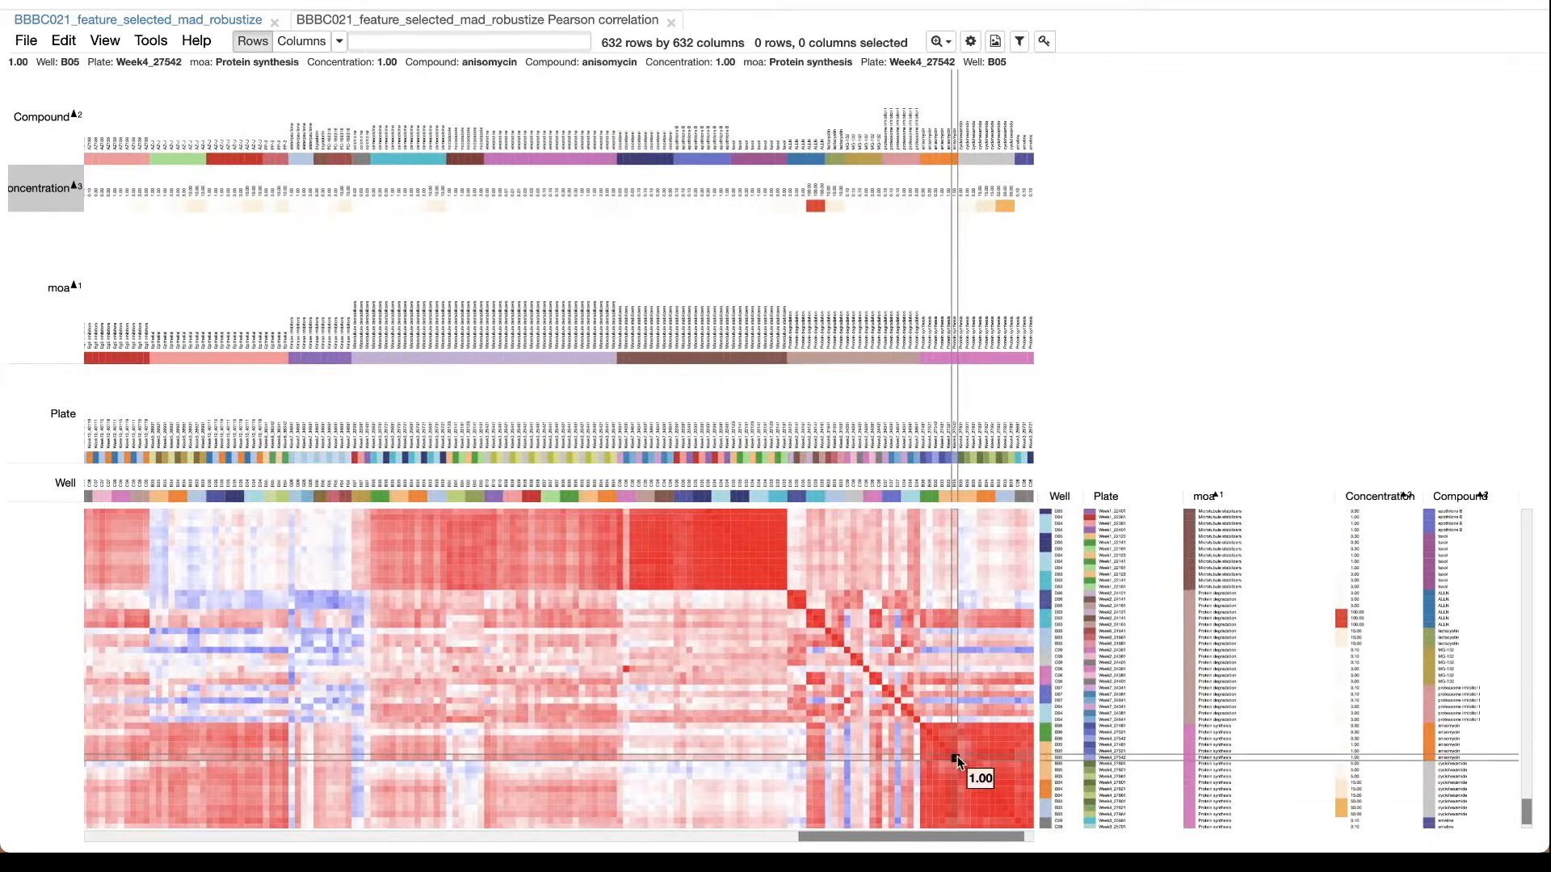
{"action": "scroll", "coordinate": [958, 756], "scroll_direction": "right", "scroll_amount": 3}
{"action": "scroll", "coordinate": [957, 756], "scroll_direction": "down", "scroll_amount": 2}
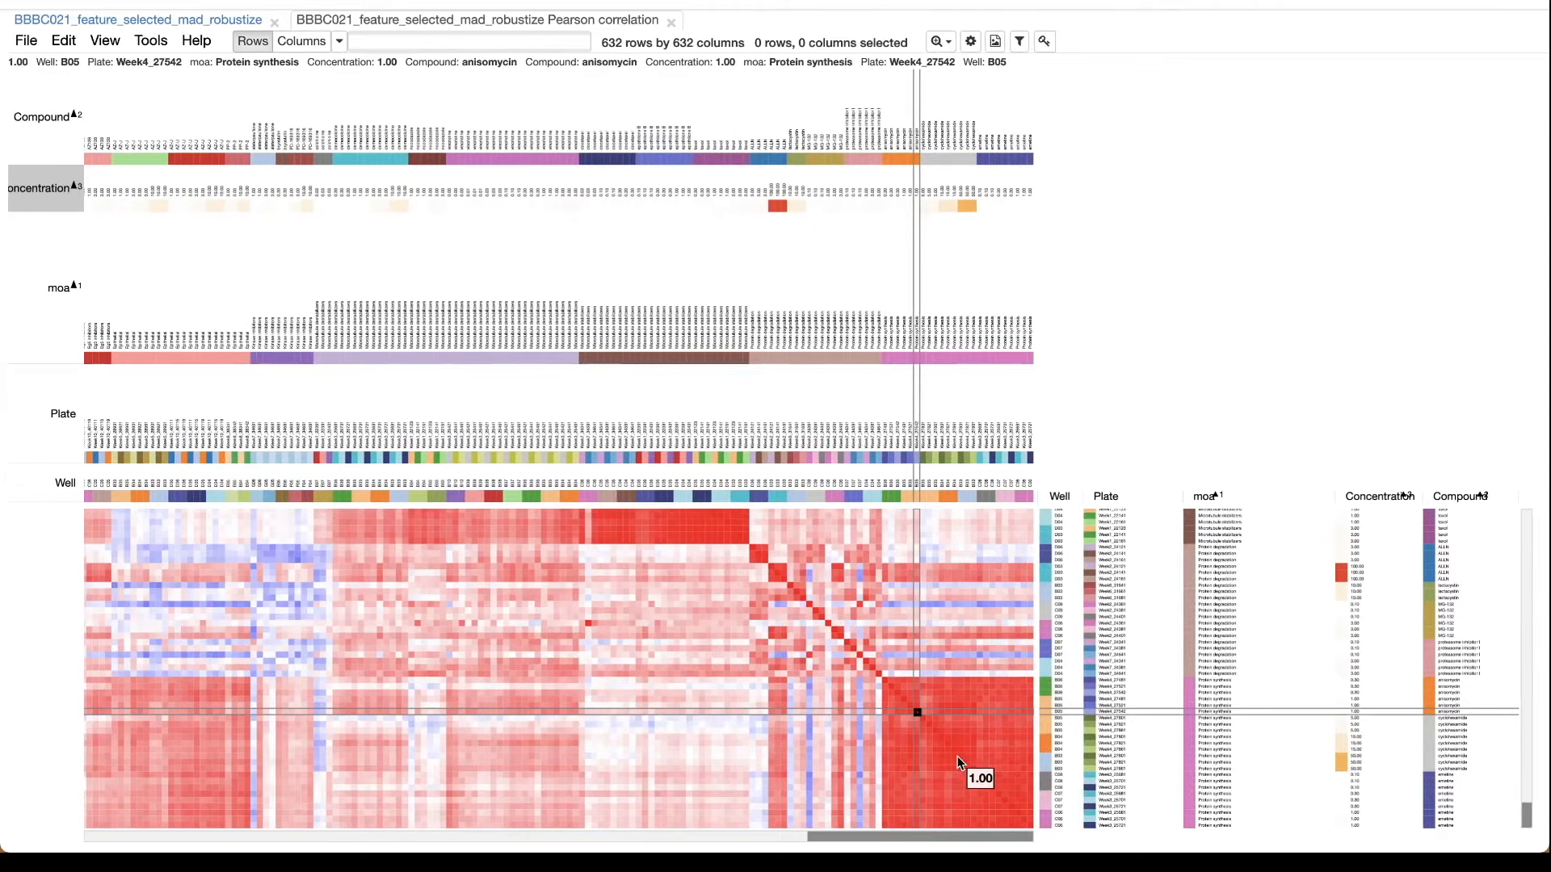
{"action": "scroll", "coordinate": [957, 756], "scroll_direction": "left", "scroll_amount": 5}
{"action": "scroll", "coordinate": [958, 756], "scroll_direction": "up", "scroll_amount": 3}
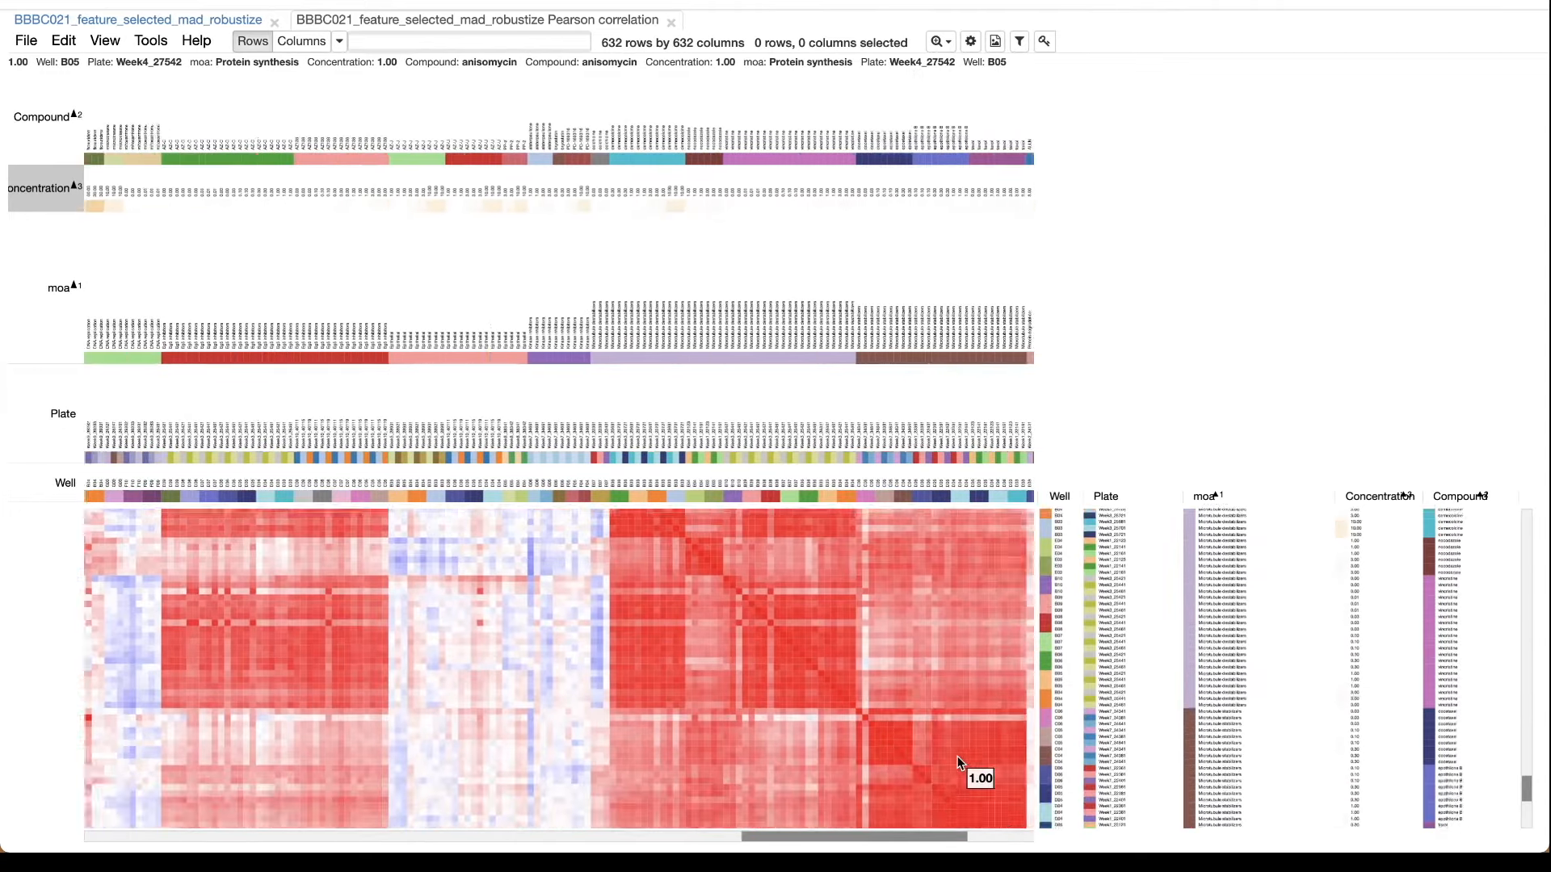
{"action": "scroll", "coordinate": [957, 756], "scroll_direction": "left", "scroll_amount": 5}
{"action": "scroll", "coordinate": [958, 756], "scroll_direction": "up", "scroll_amount": 4}
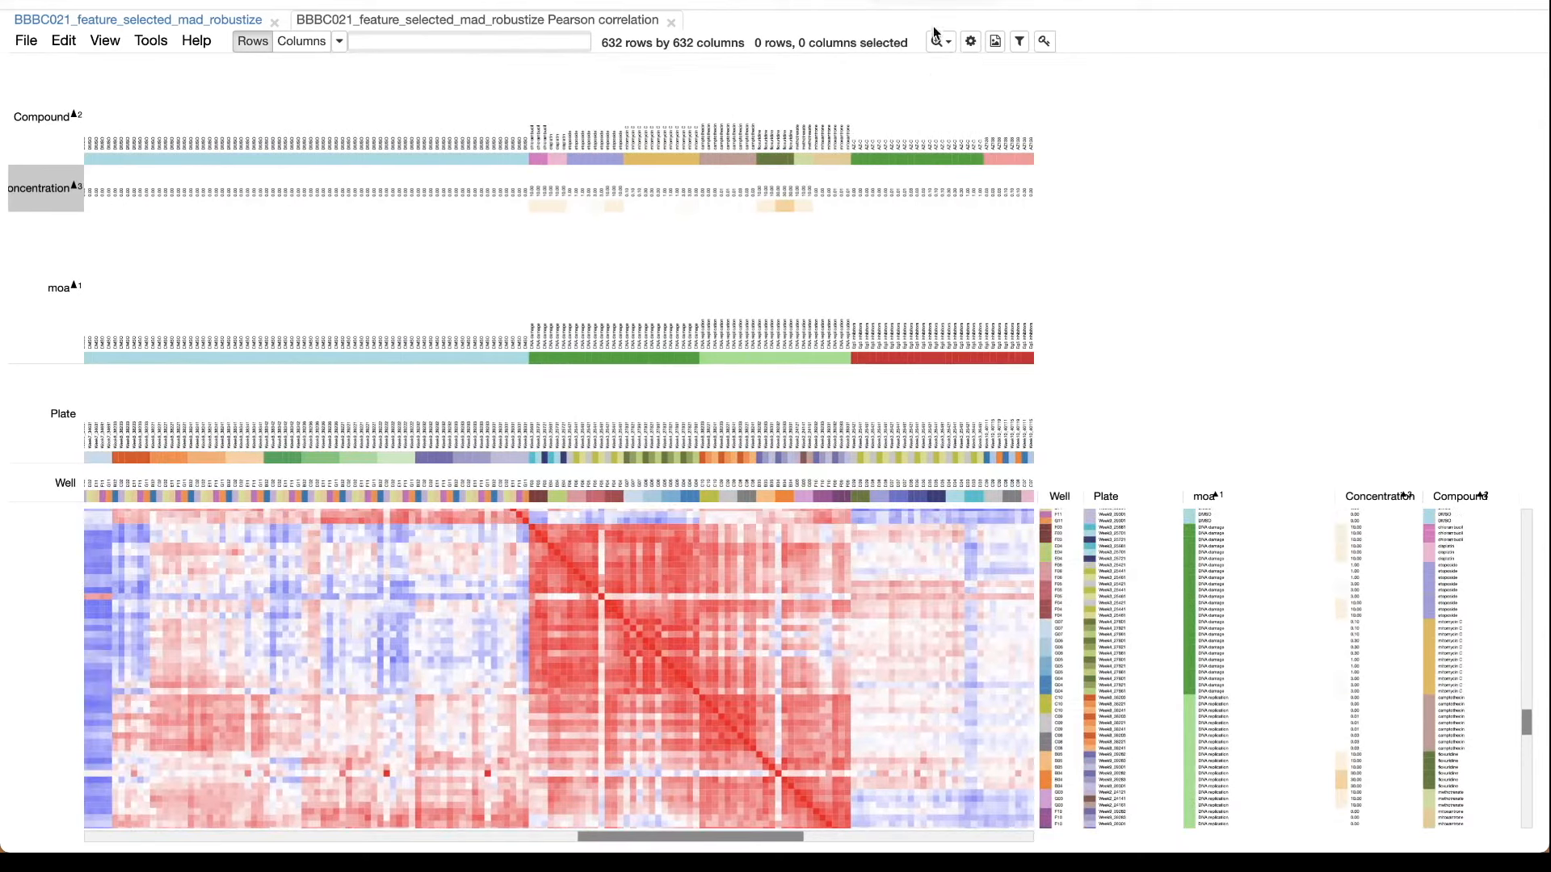
Examine the whole correlation matrix fitted to the window, and look closer at its first moa blocks and the adjoining DMSO wells.
{"action": "left_click", "coordinate": [935, 42]}
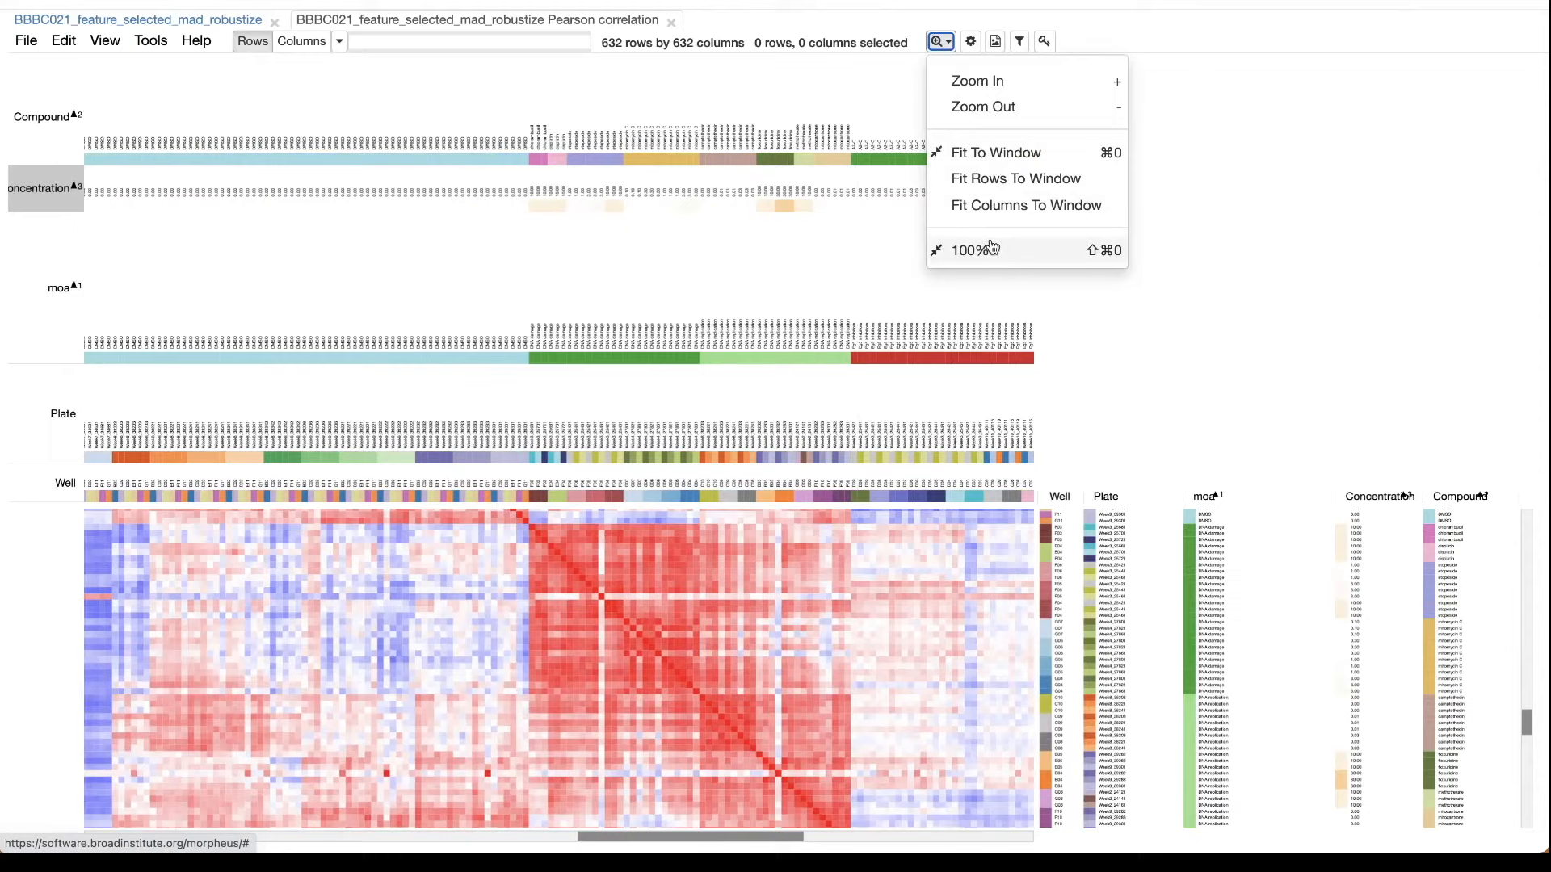
{"action": "left_click", "coordinate": [1002, 165]}
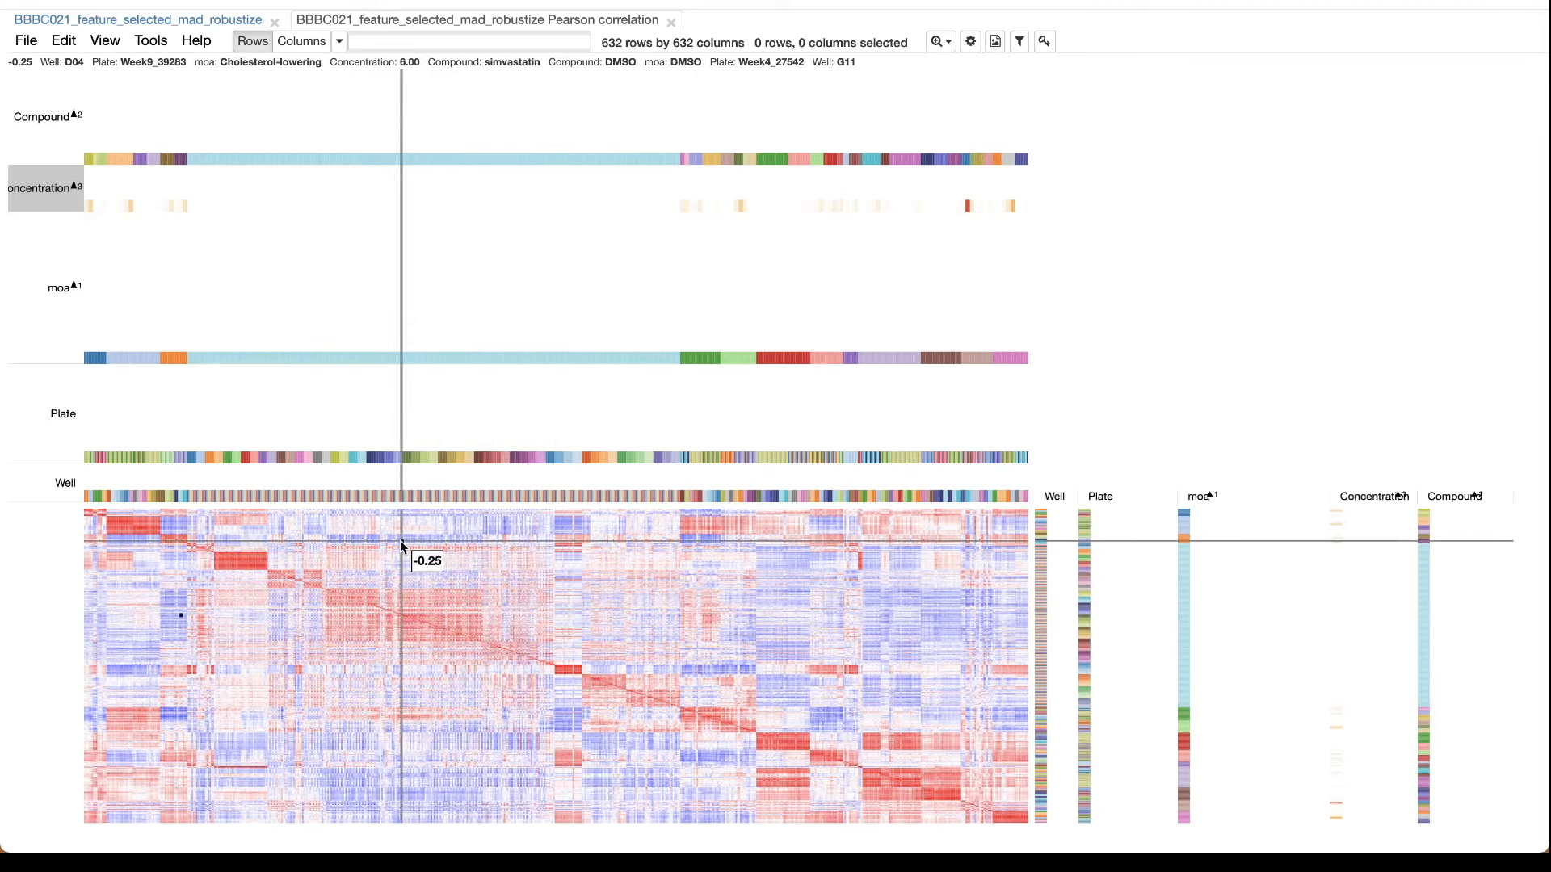
{"action": "left_click", "coordinate": [941, 44]}
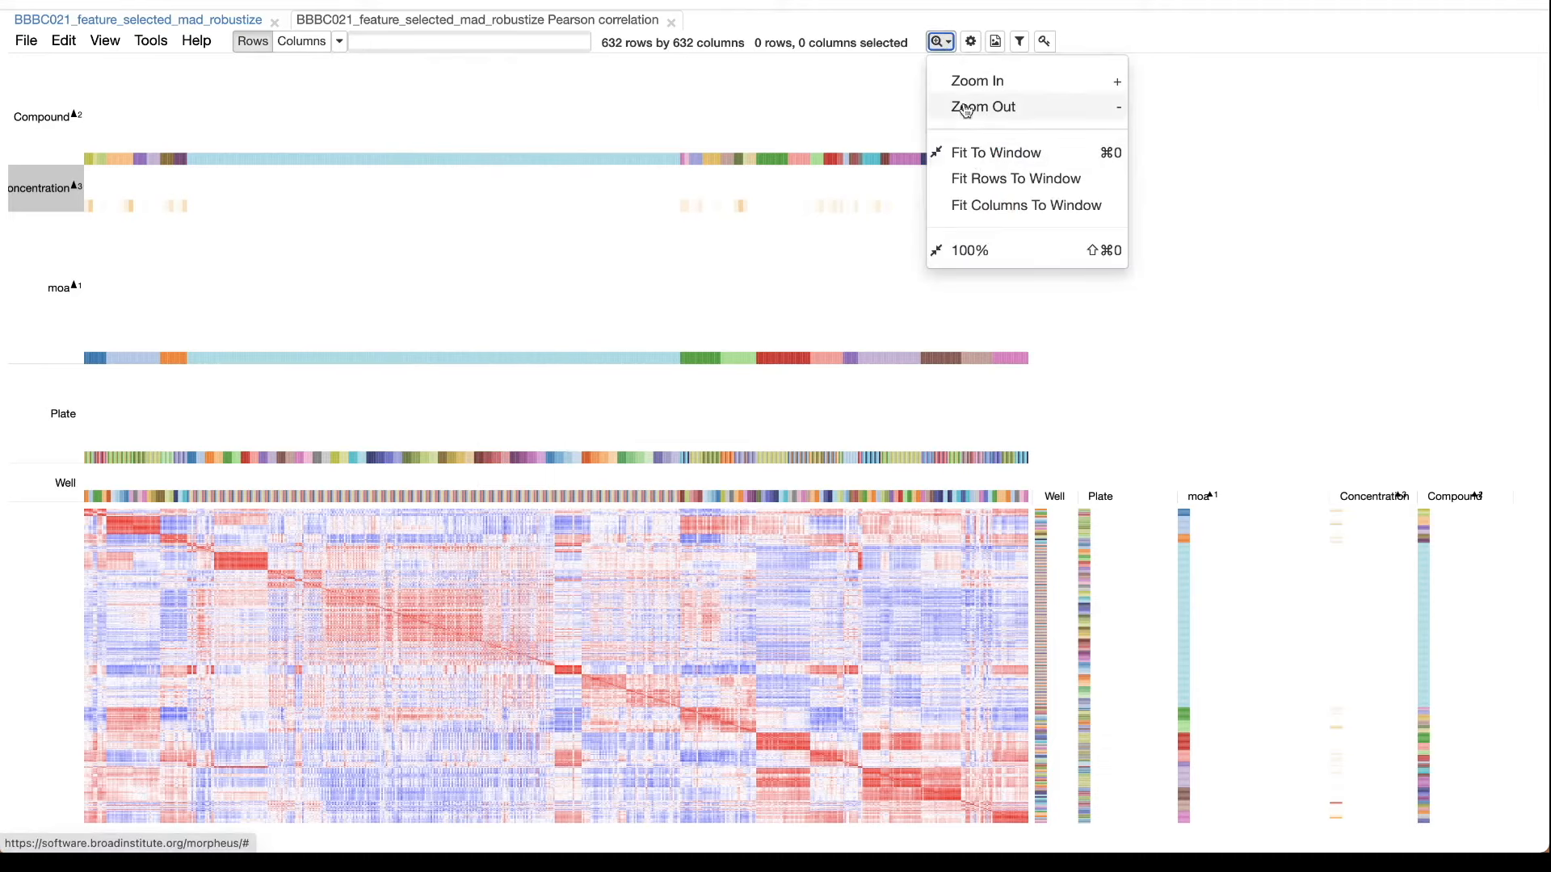
{"action": "left_click", "coordinate": [964, 80]}
{"action": "left_click", "coordinate": [941, 44]}
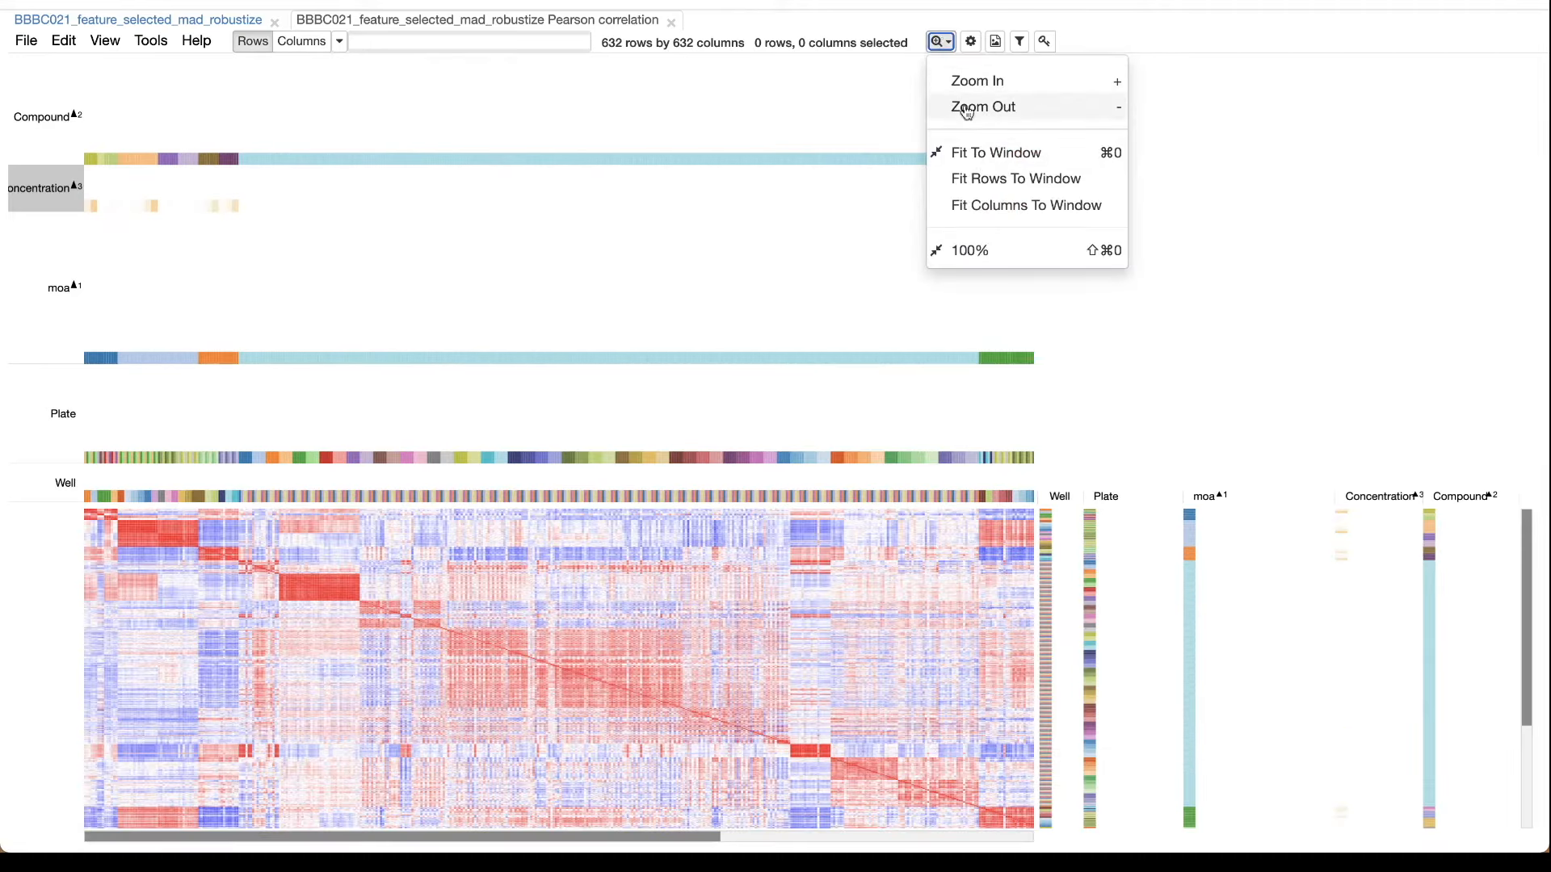
{"action": "left_click", "coordinate": [962, 80]}
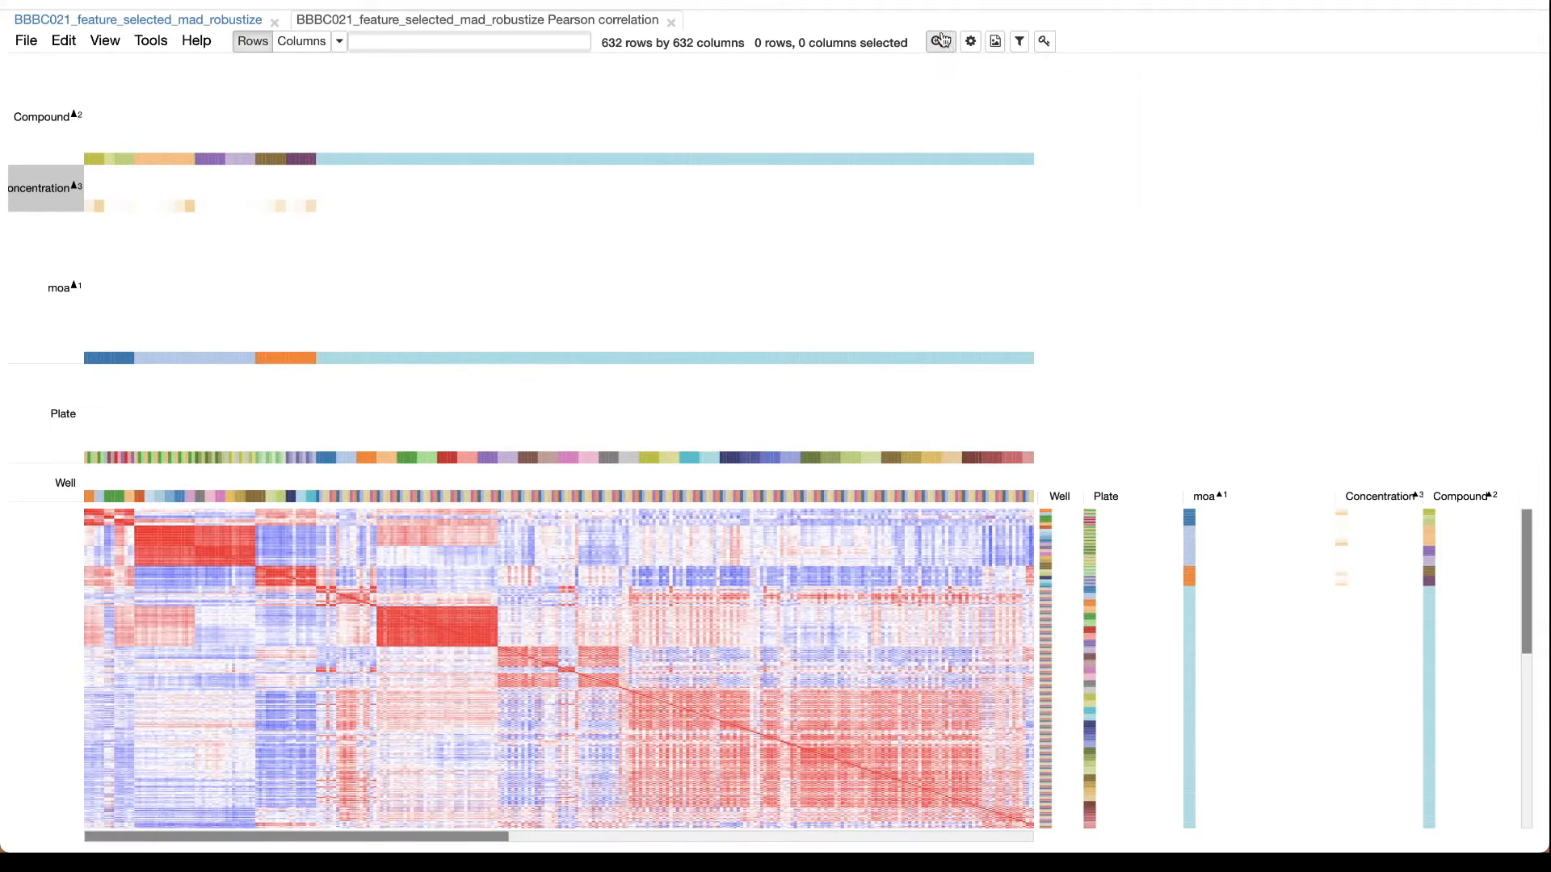
{"action": "left_click", "coordinate": [942, 40]}
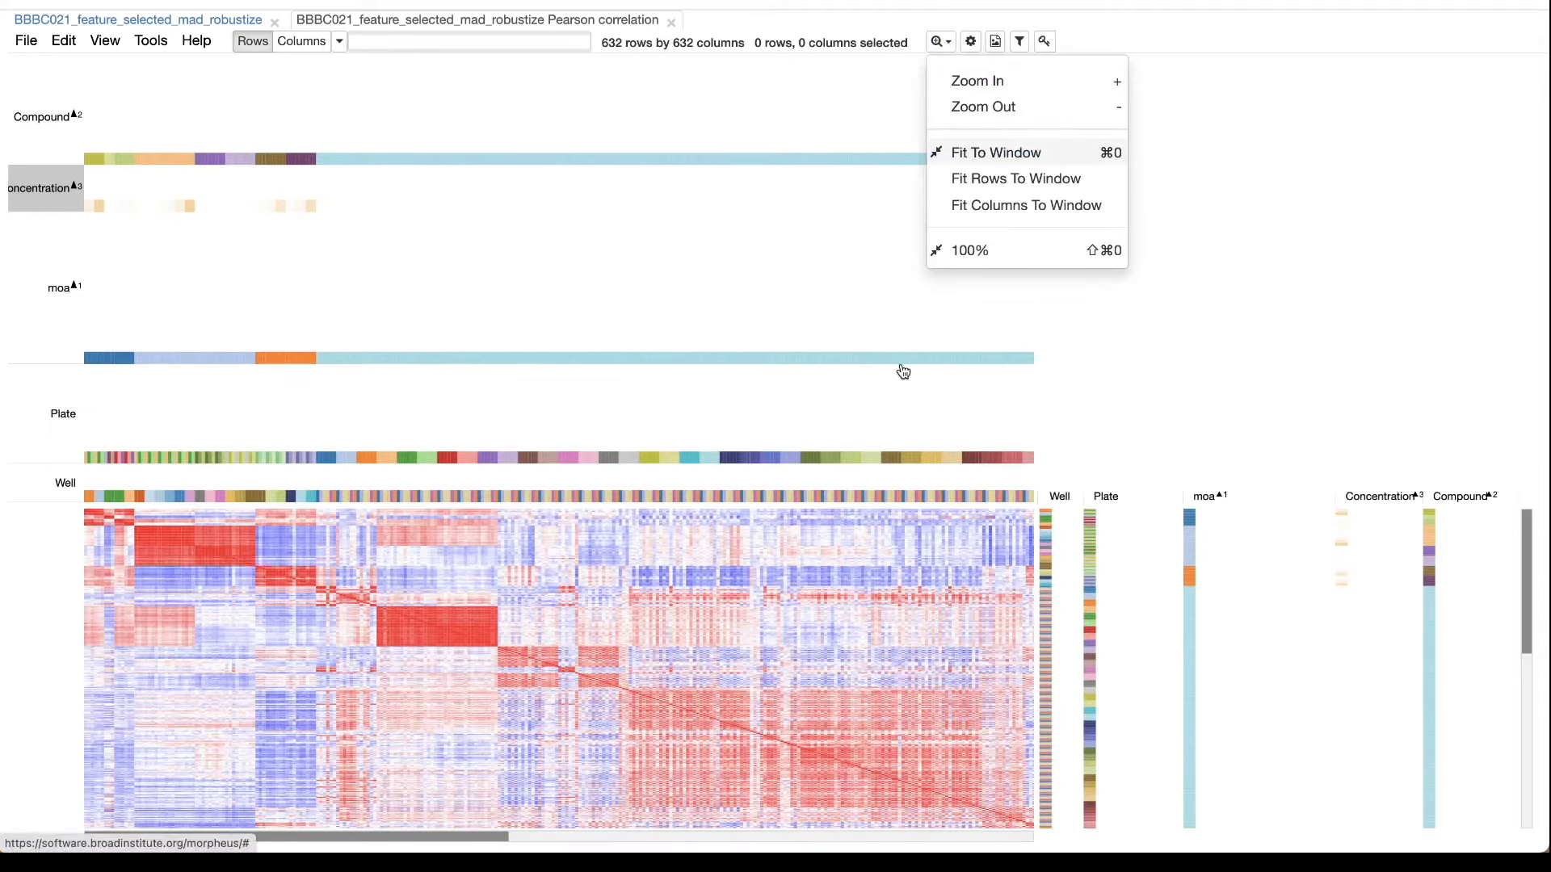
{"action": "left_click", "coordinate": [940, 41]}
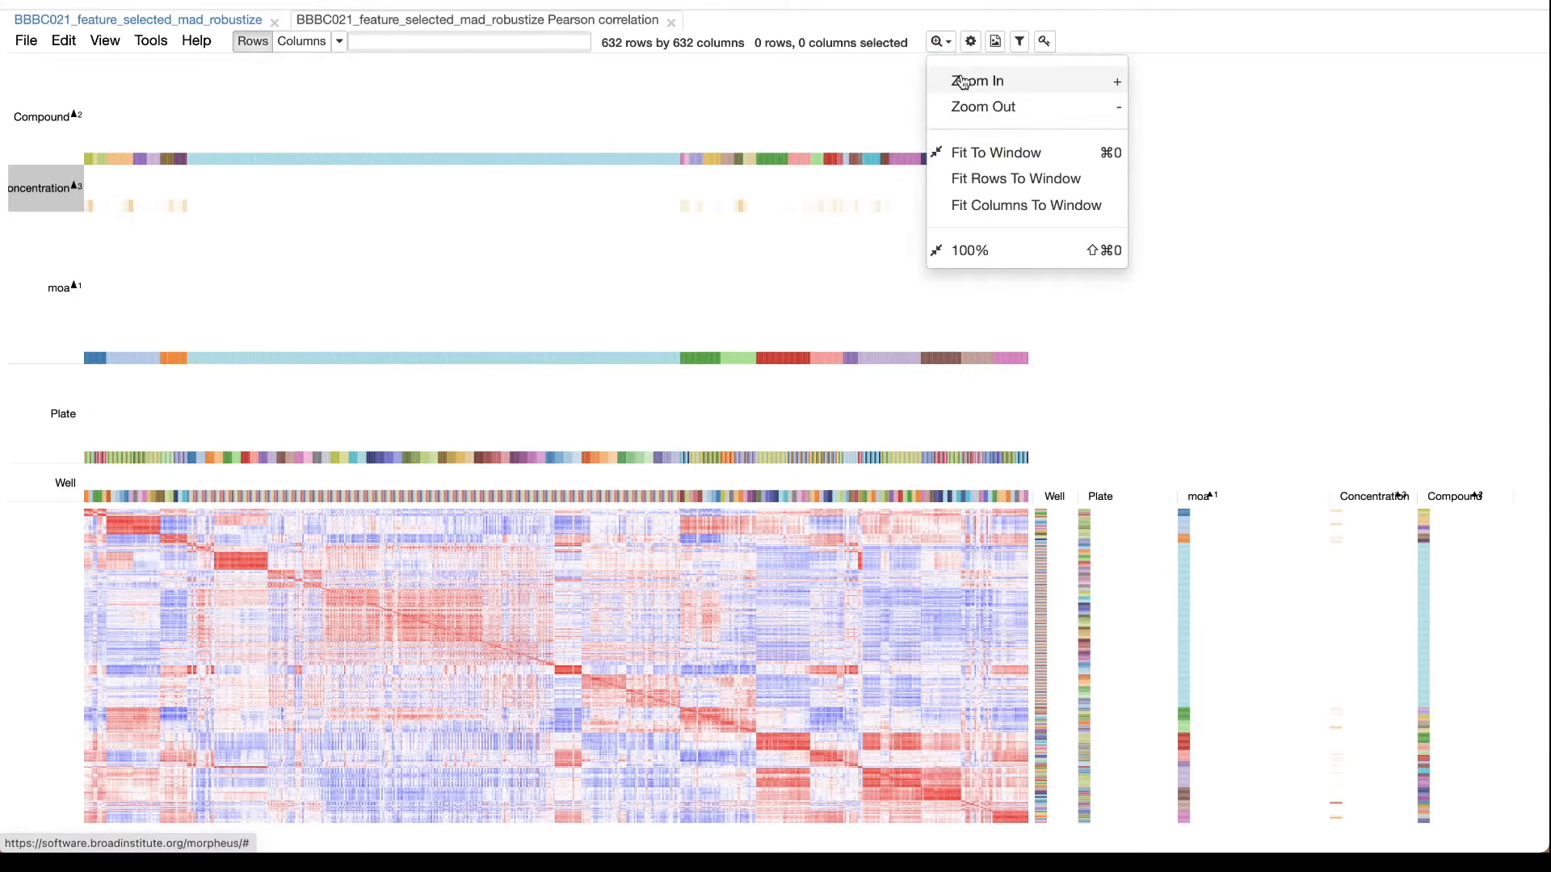
{"action": "left_click", "coordinate": [963, 82]}
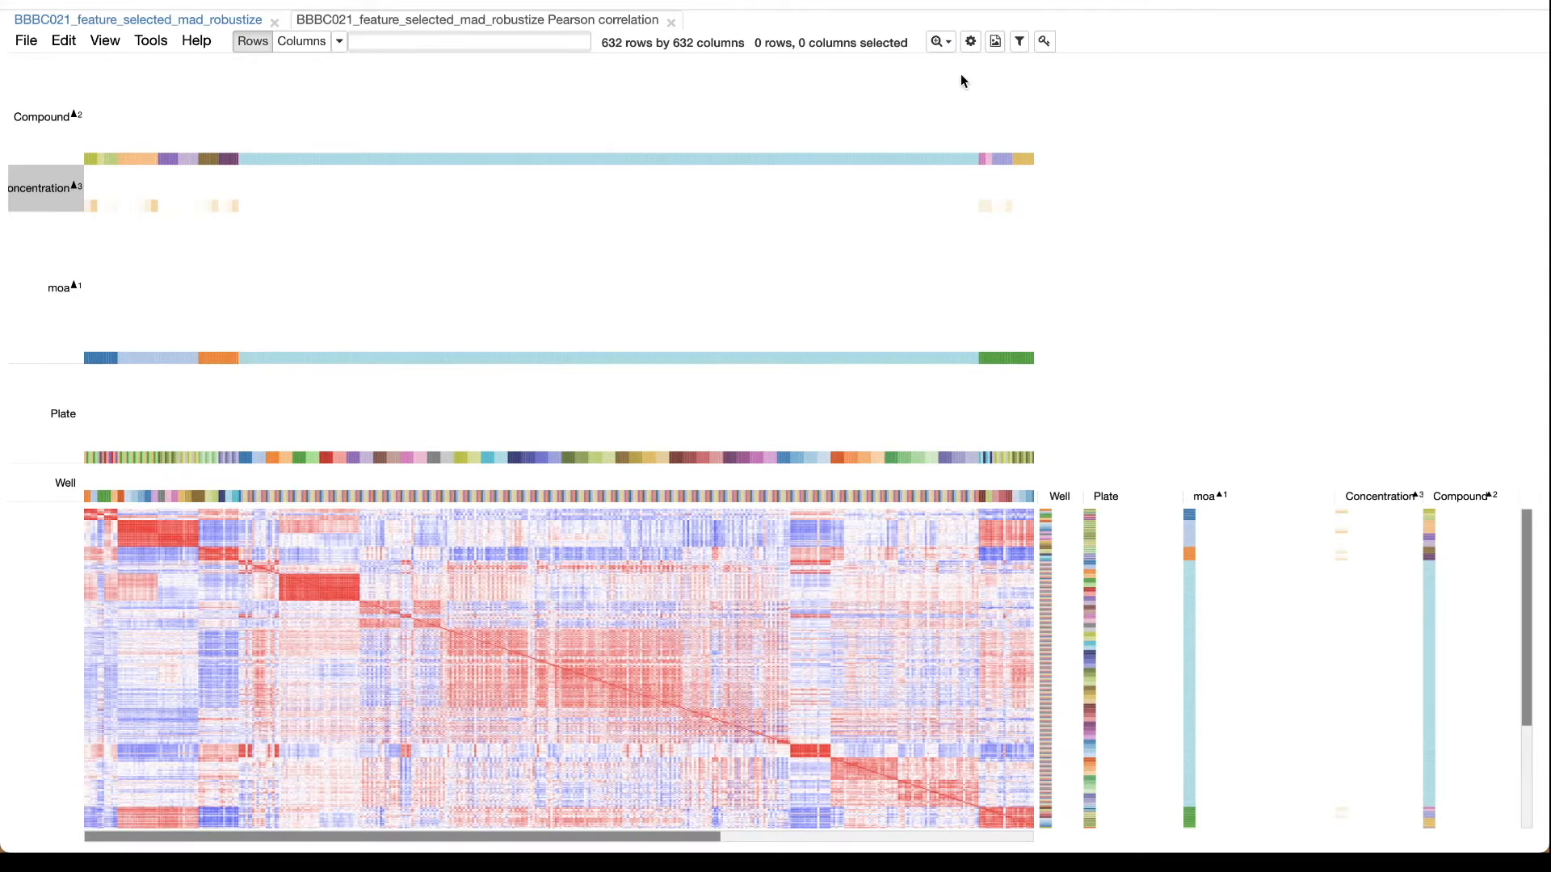
{"action": "key", "text": "plus"}
{"action": "key", "text": "plus"}
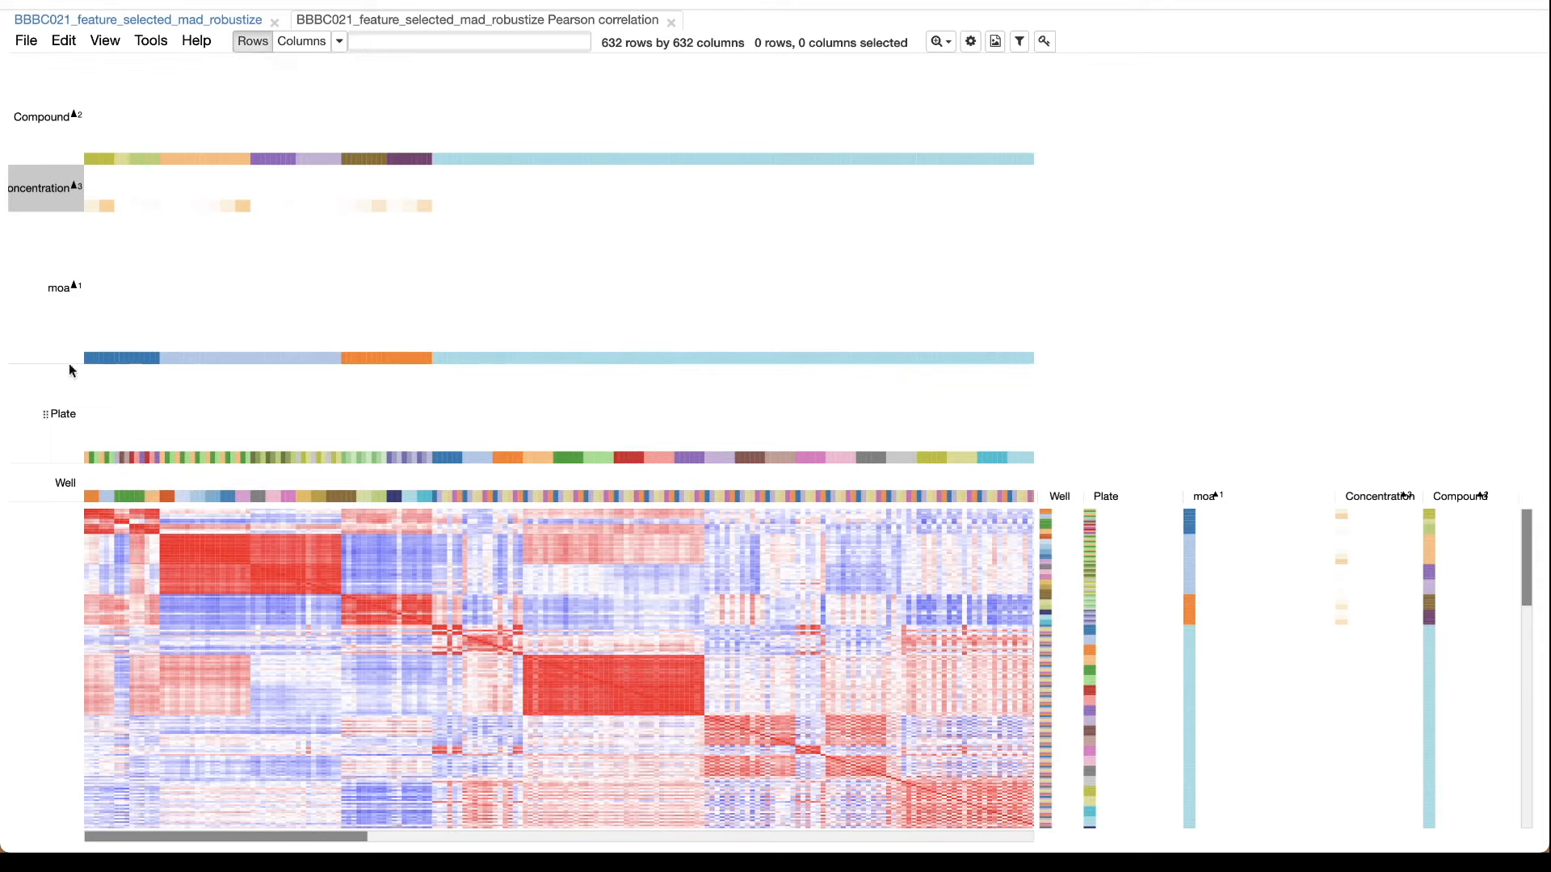
Sort the wells of the correlation matrix by moa, with Plate as the second sort level.
{"action": "left_click", "coordinate": [49, 340]}
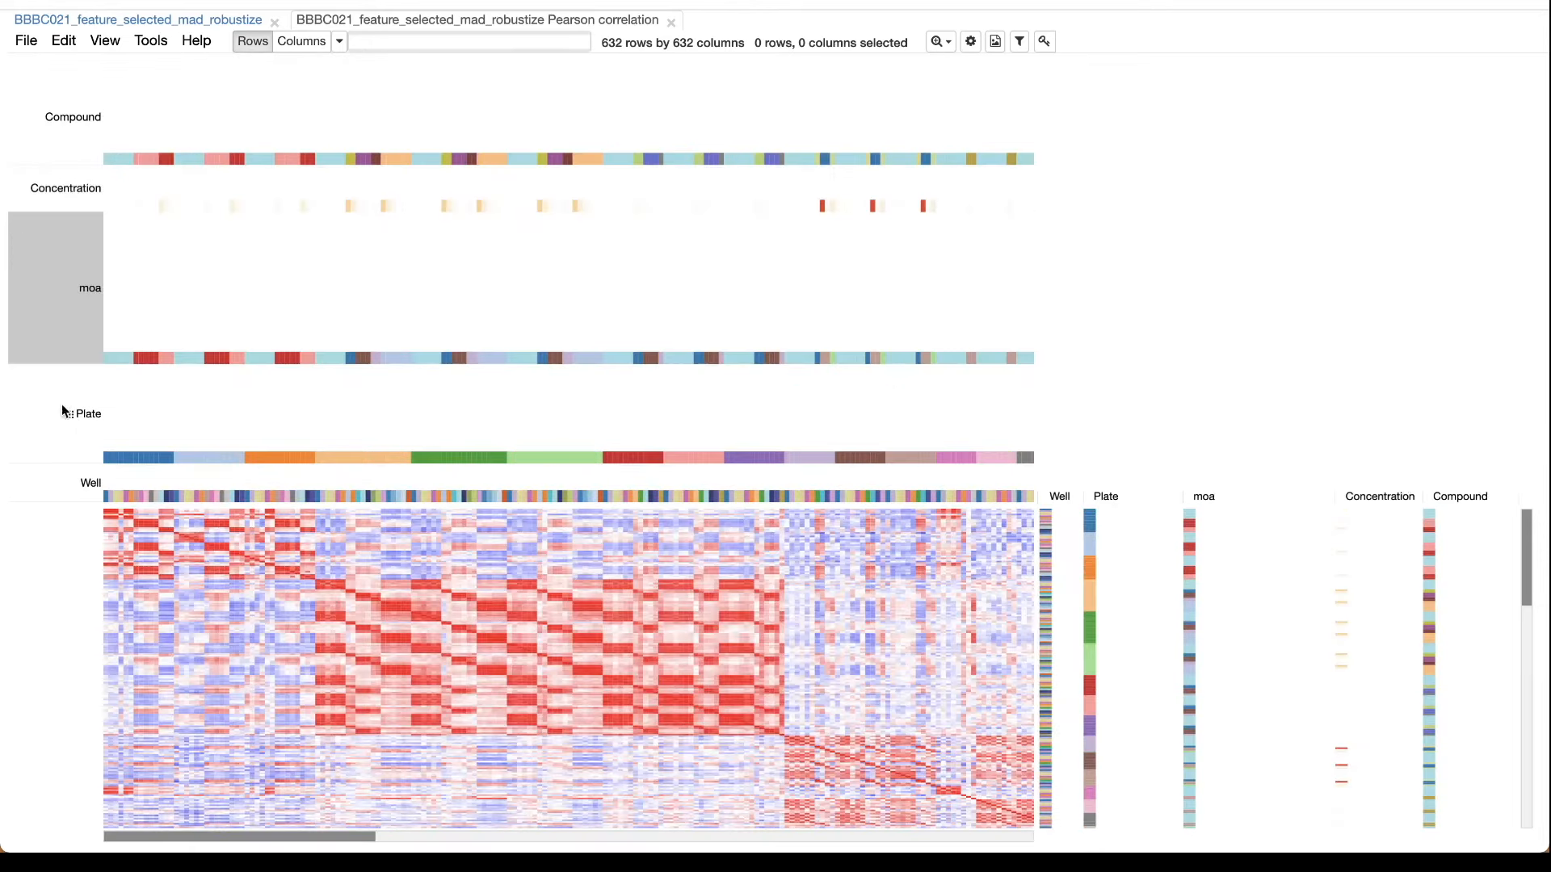
{"action": "left_click", "coordinate": [64, 429]}
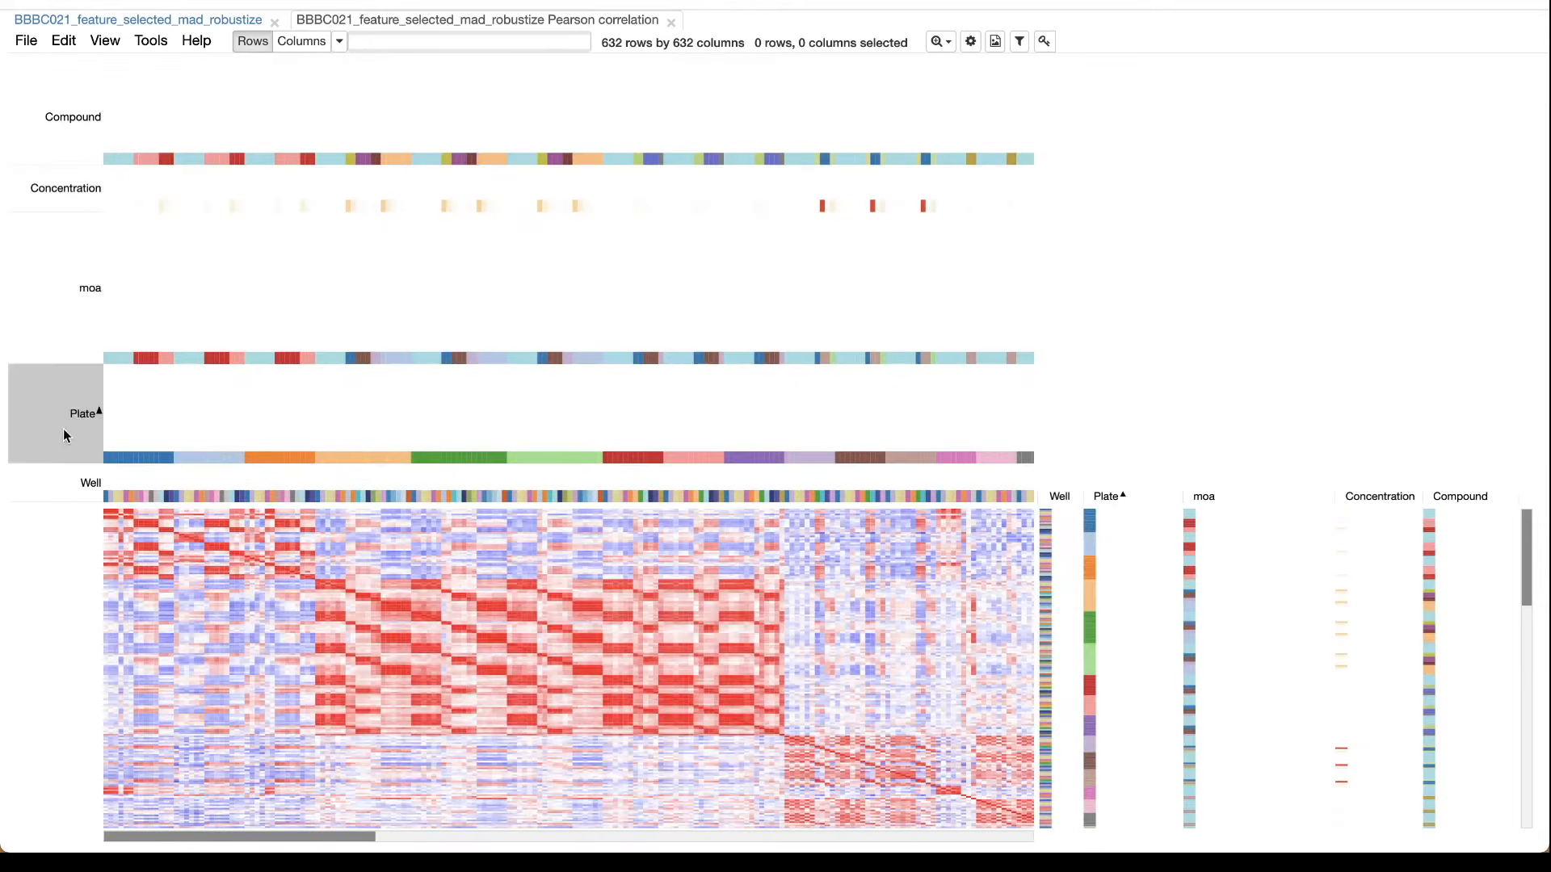
{"action": "left_click", "coordinate": [81, 307]}
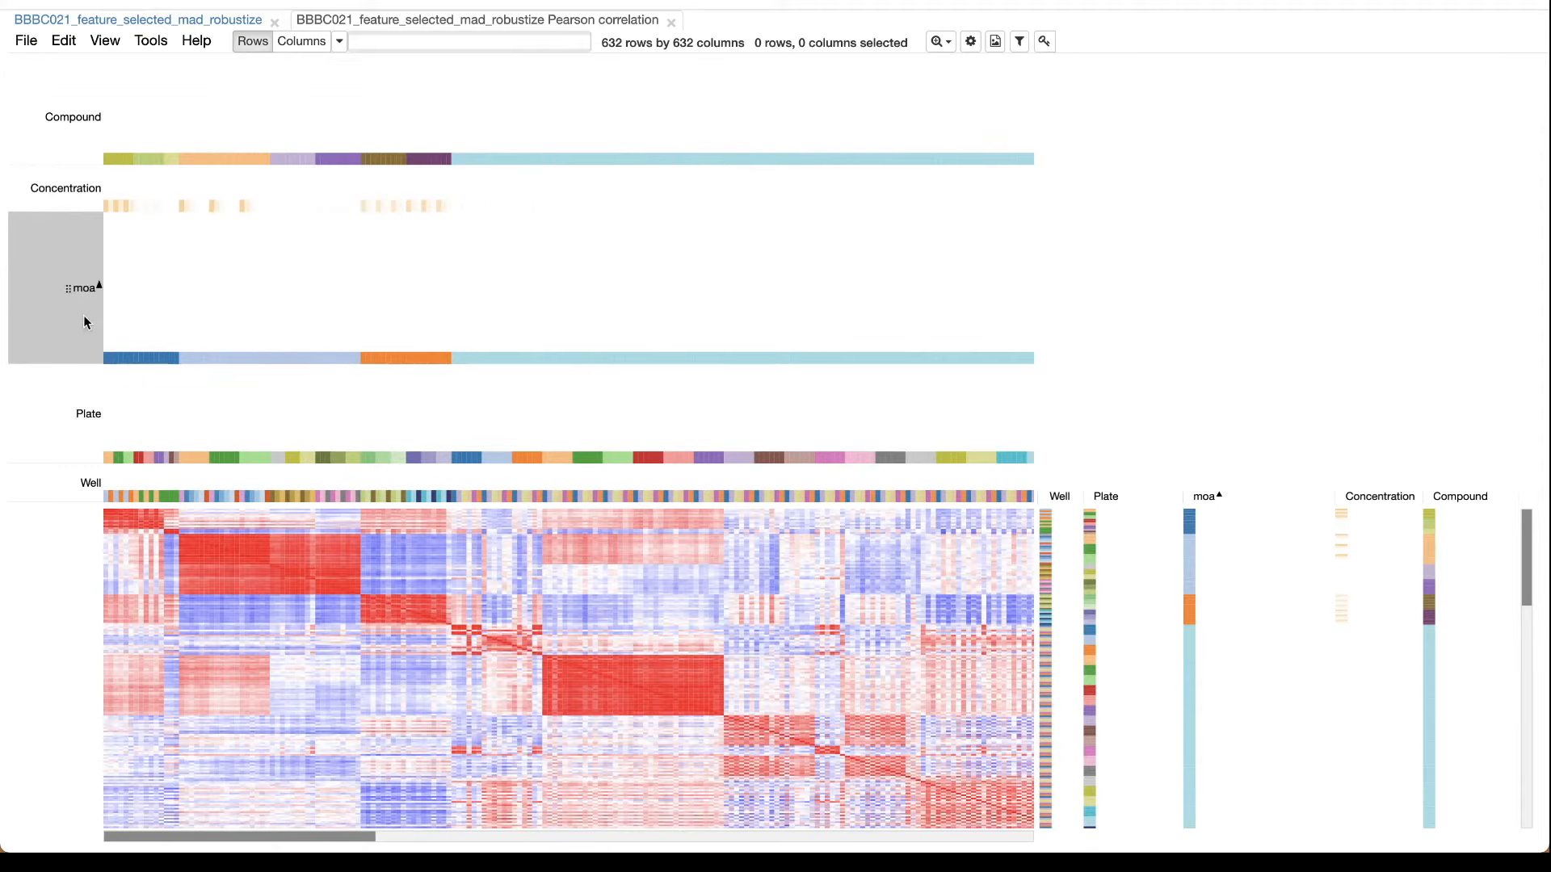
{"action": "left_click", "coordinate": [68, 408], "text": "shift"}
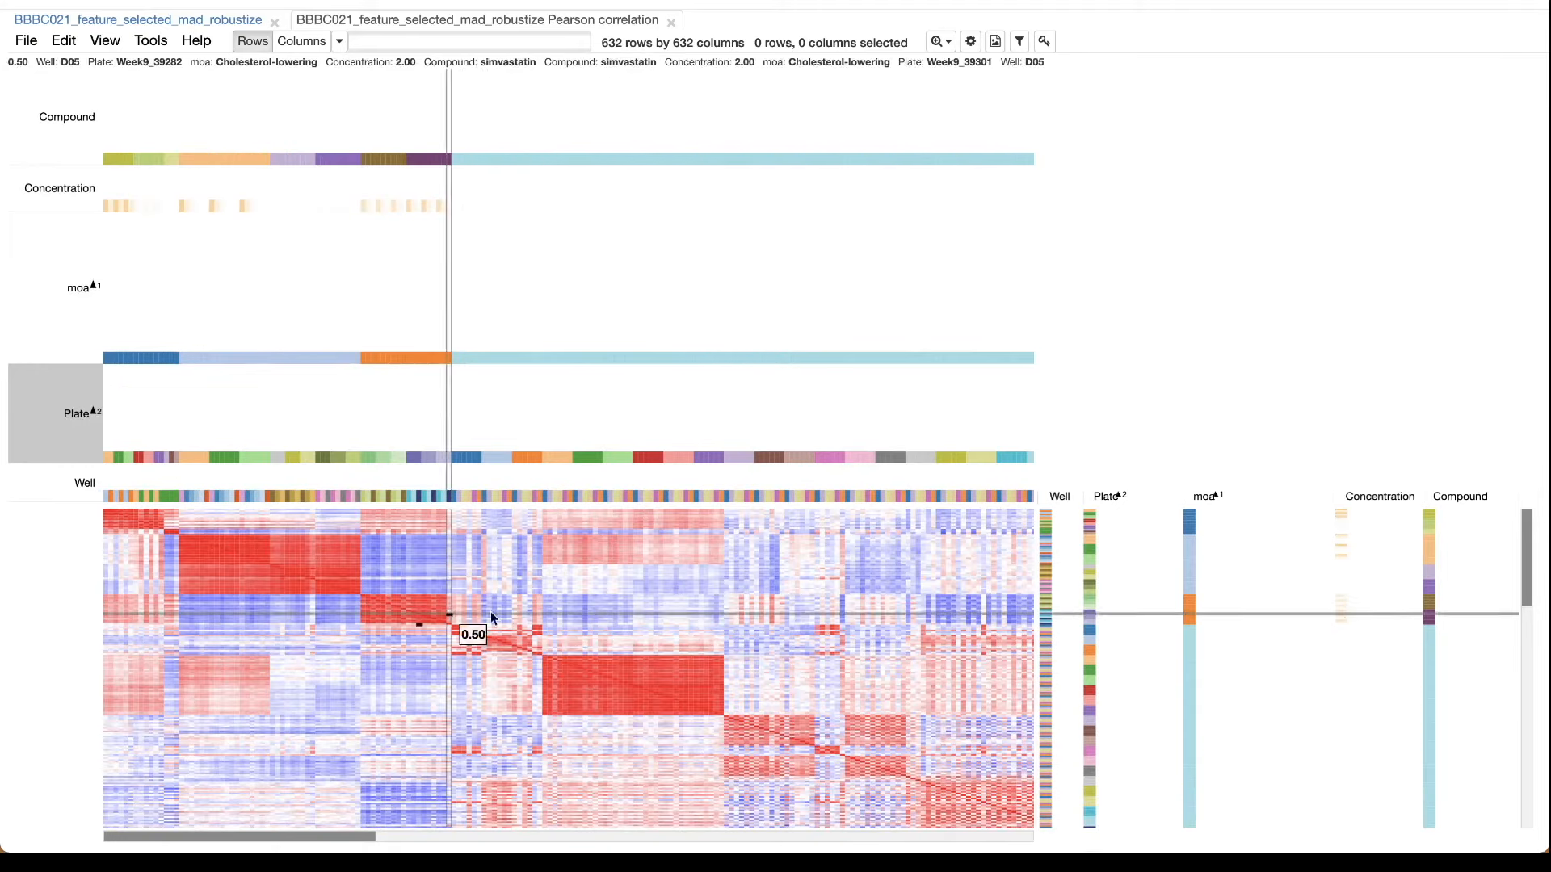
Examine how the DMSO wells correlate within and between plates and weeks along the diagonal, and return to the first moa blocks.
{"action": "scroll", "coordinate": [691, 664], "scroll_direction": "right", "scroll_amount": 3}
{"action": "scroll", "coordinate": [691, 664], "scroll_direction": "down", "scroll_amount": 2}
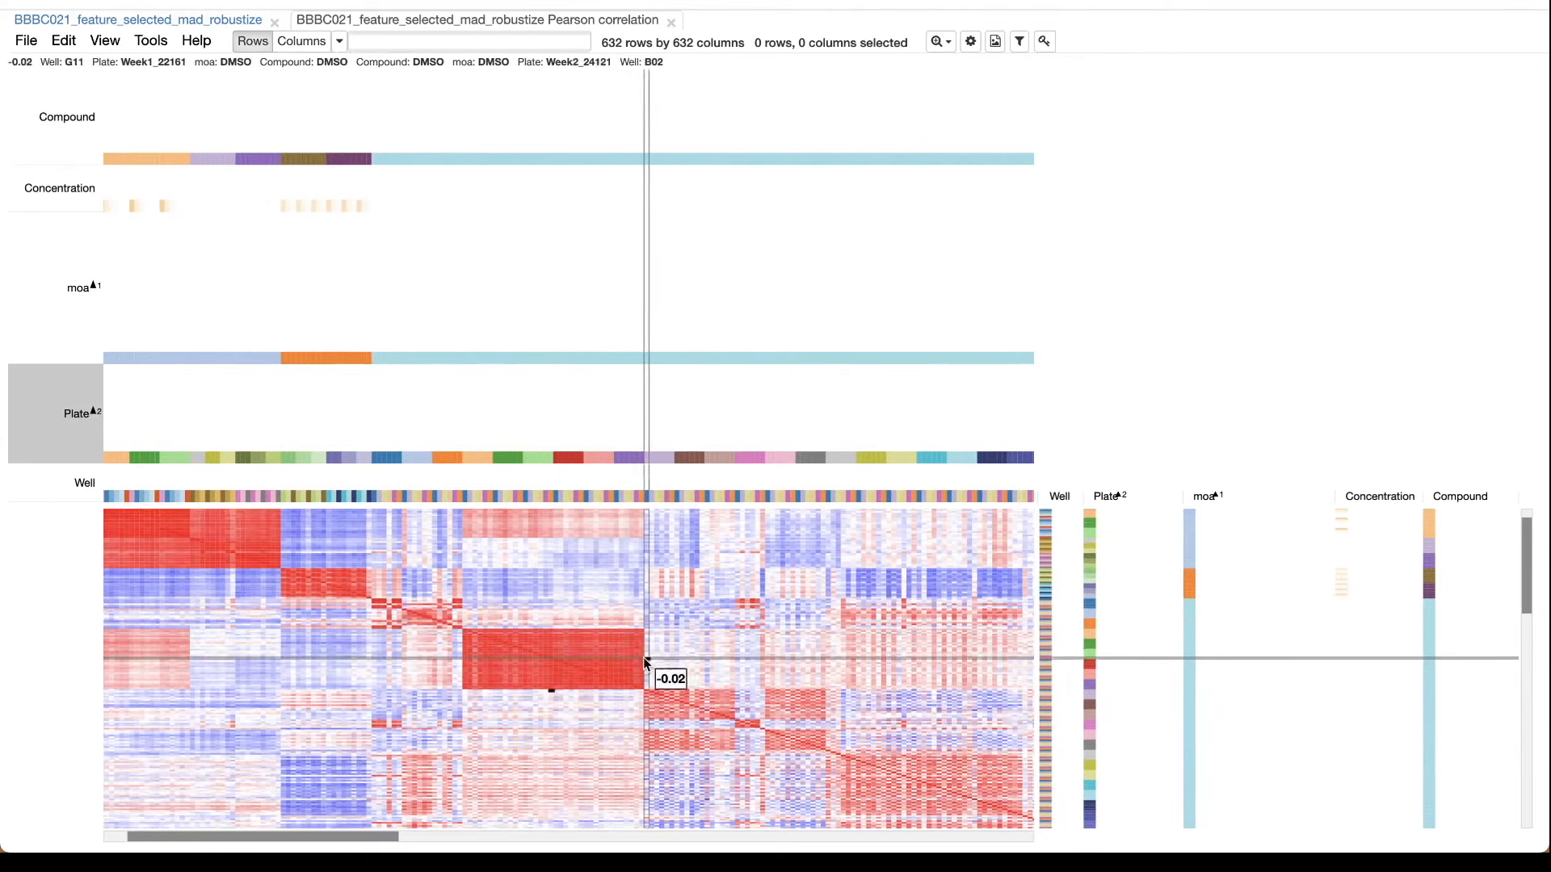
{"action": "scroll", "coordinate": [854, 725], "scroll_direction": "right", "scroll_amount": 10}
{"action": "scroll", "coordinate": [854, 726], "scroll_direction": "down", "scroll_amount": 5}
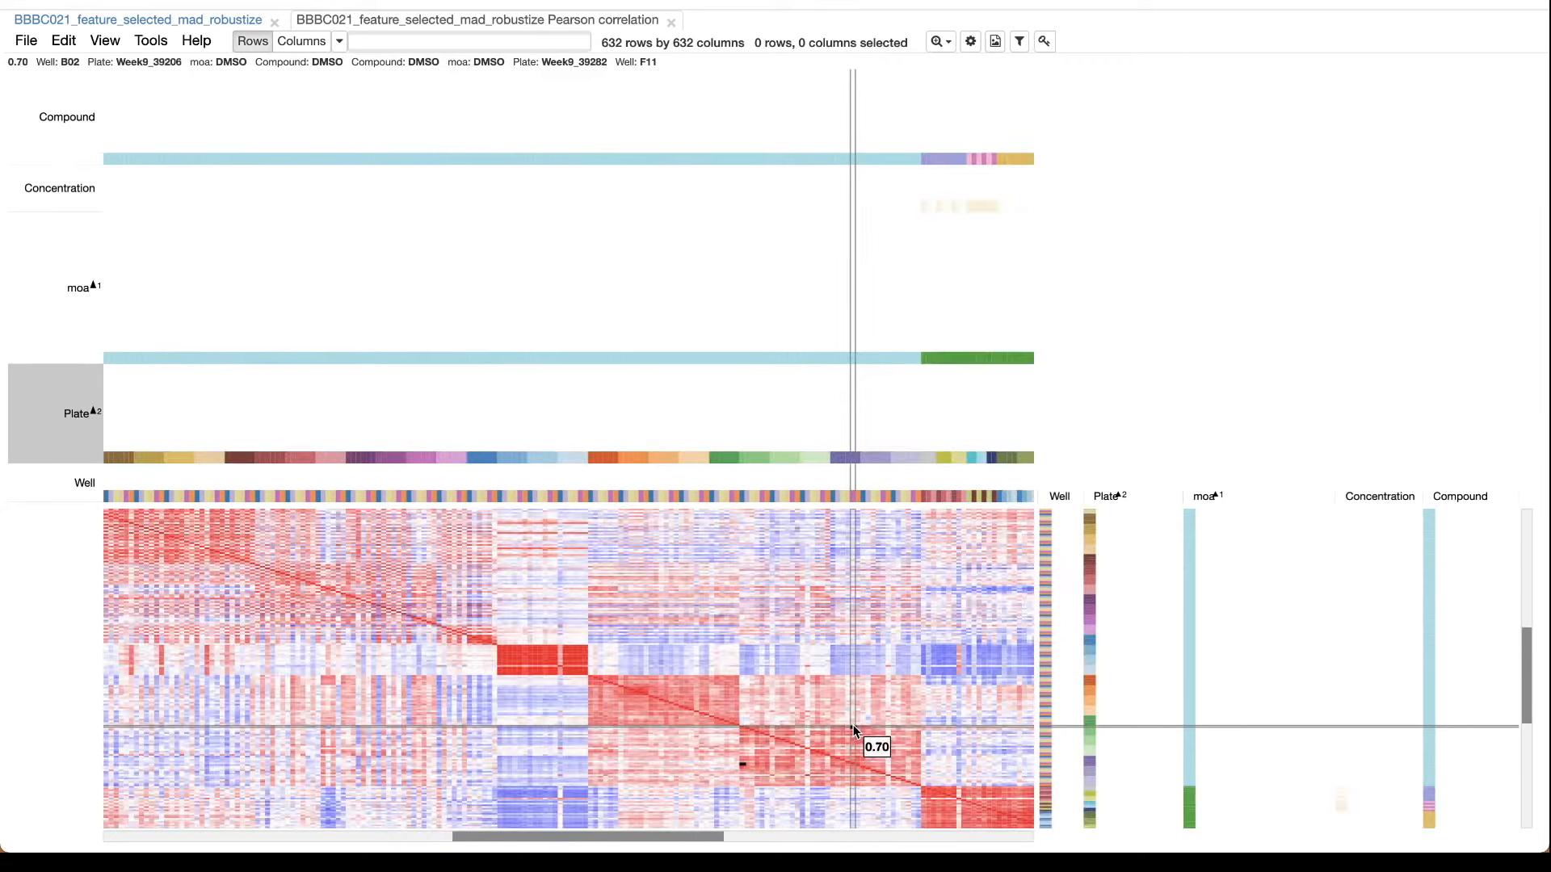
{"action": "scroll", "coordinate": [854, 727], "scroll_direction": "right", "scroll_amount": 4}
{"action": "scroll", "coordinate": [854, 727], "scroll_direction": "down", "scroll_amount": 2}
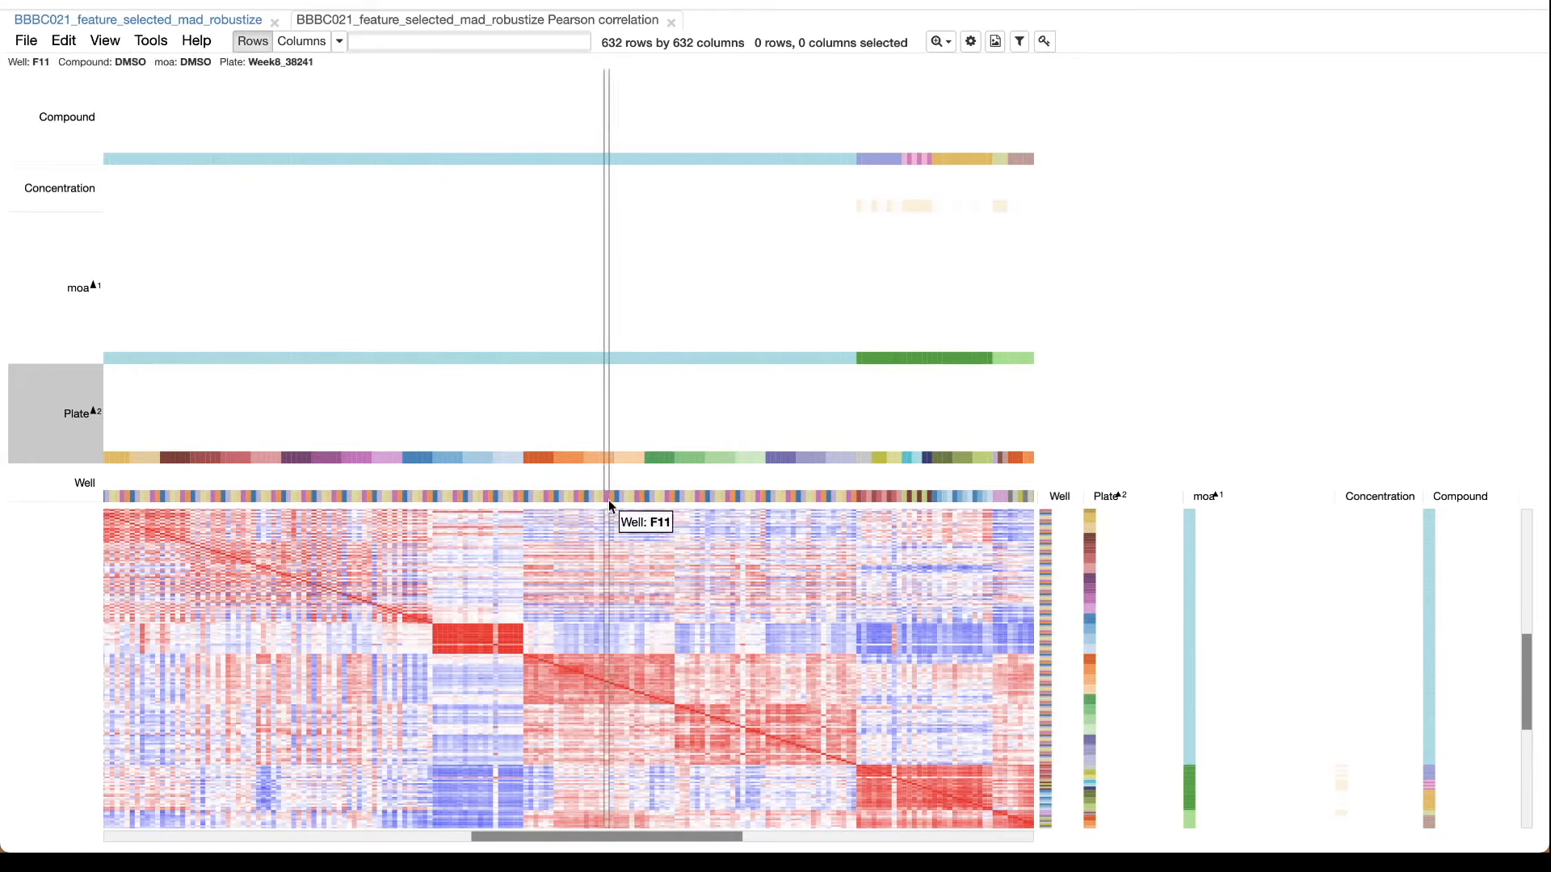
{"action": "scroll", "coordinate": [818, 660], "scroll_direction": "down", "scroll_amount": 1}
{"action": "scroll", "coordinate": [817, 660], "scroll_direction": "right", "scroll_amount": 2}
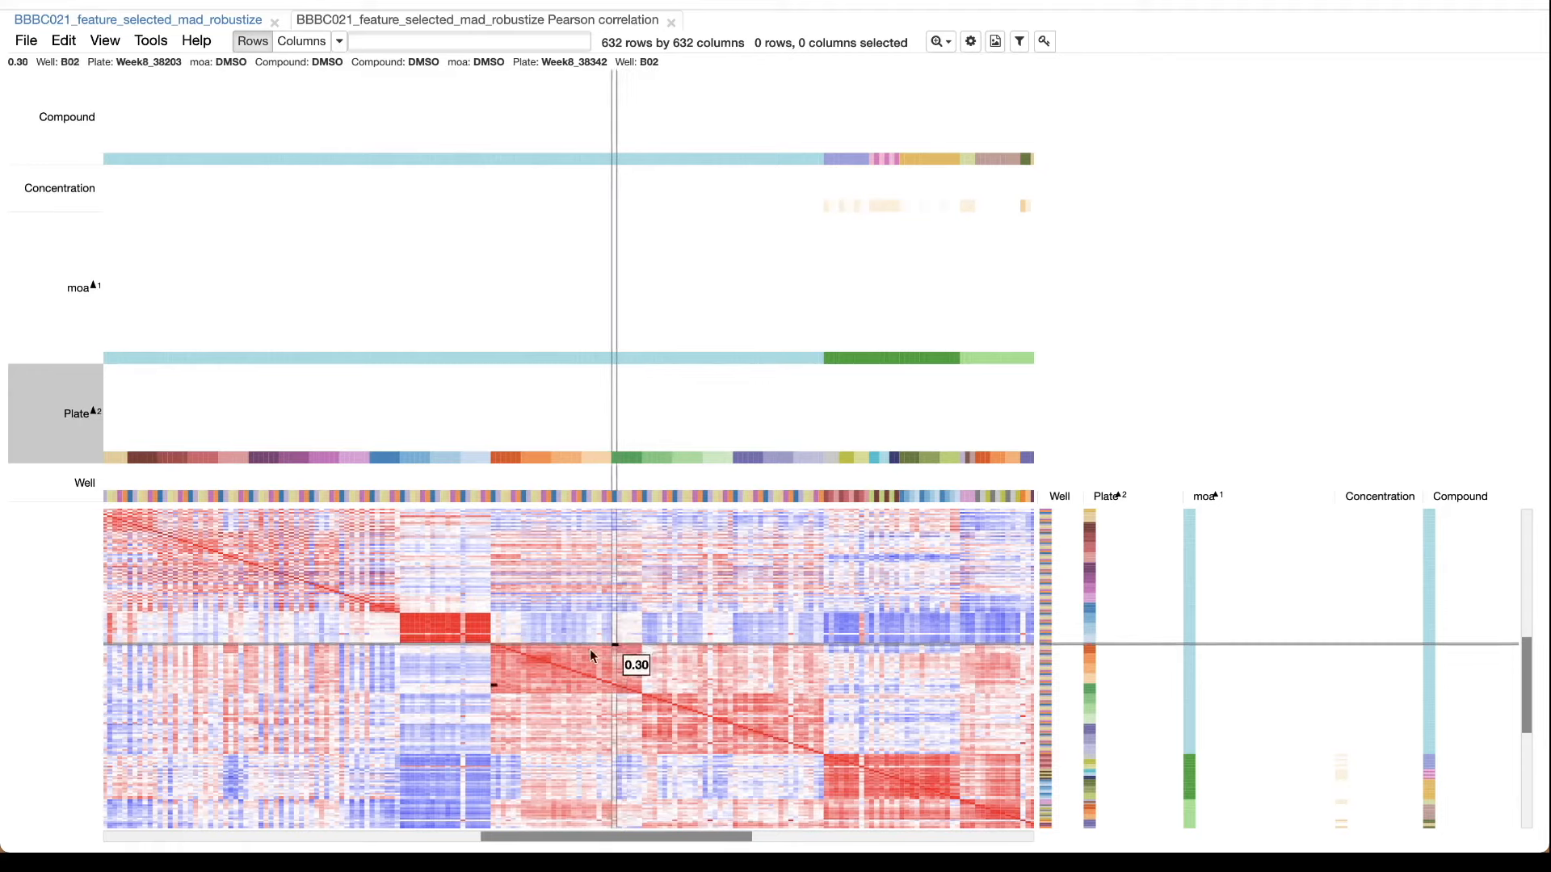
{"action": "scroll", "coordinate": [564, 647], "scroll_direction": "left", "scroll_amount": 5}
{"action": "scroll", "coordinate": [564, 647], "scroll_direction": "up", "scroll_amount": 3}
{"action": "scroll", "coordinate": [564, 647], "scroll_direction": "left", "scroll_amount": 5}
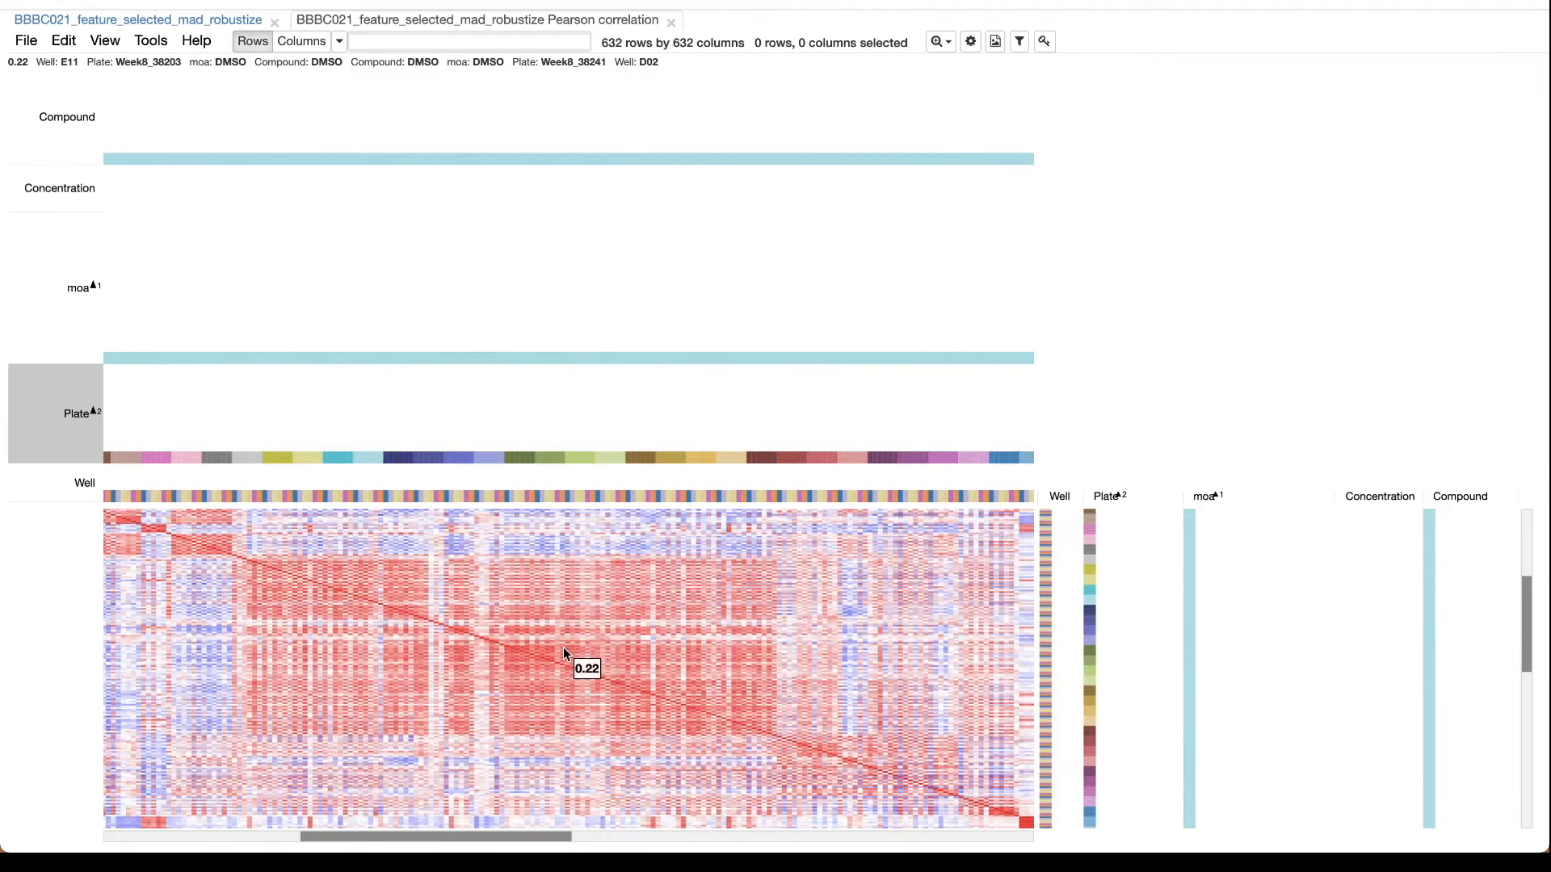
{"action": "scroll", "coordinate": [564, 647], "scroll_direction": "up", "scroll_amount": 3}
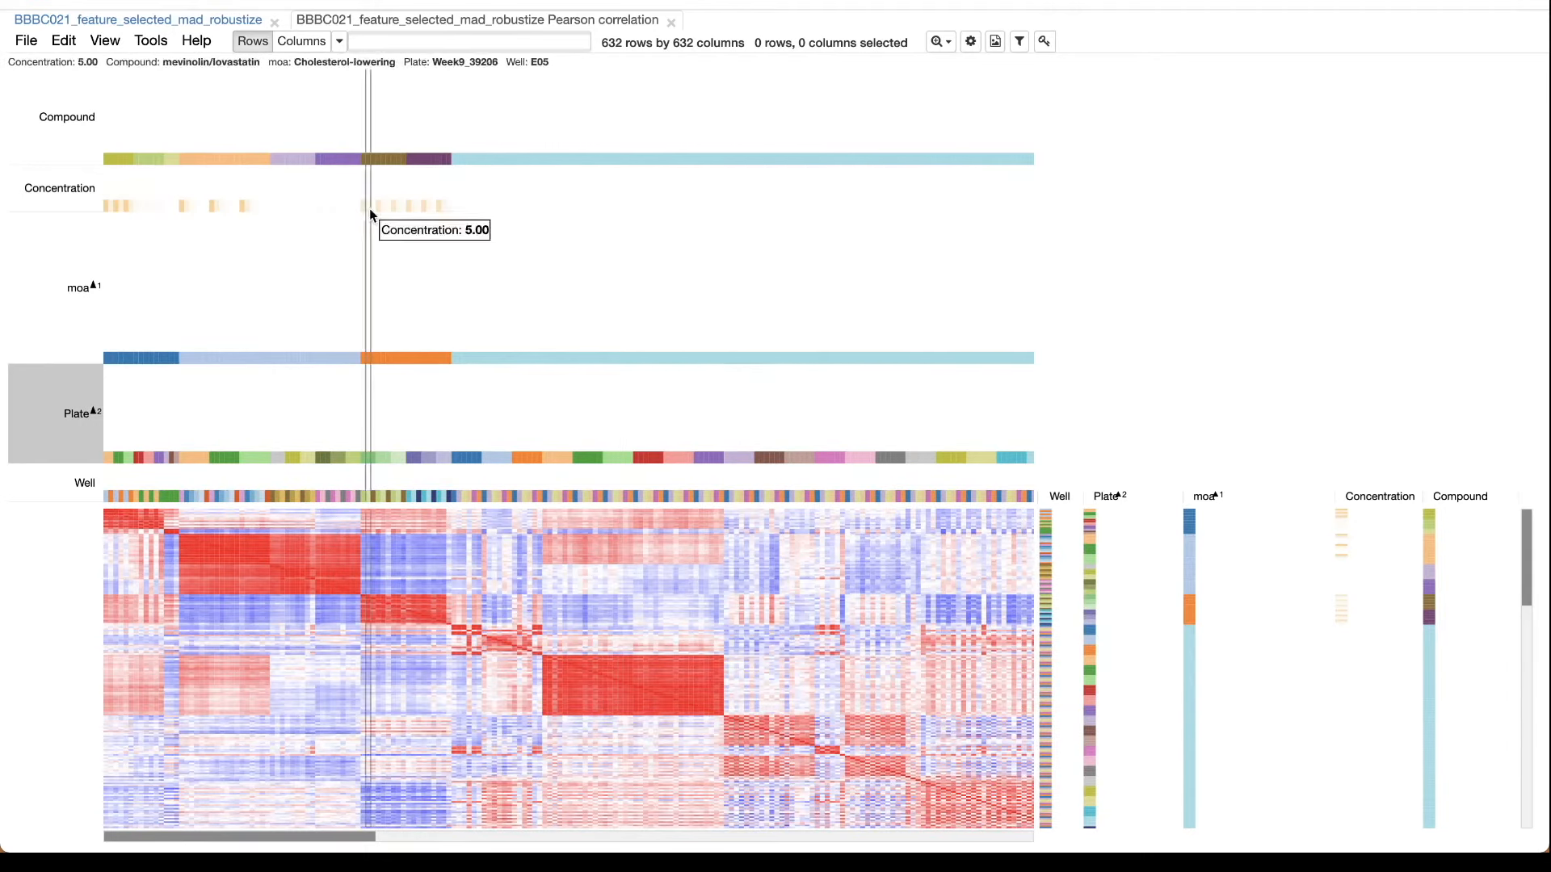
Hierarchically cluster the correlation matrix's rows and columns, using matrix values for a precomputed similarity matrix and average linkage.
{"action": "left_click", "coordinate": [941, 41]}
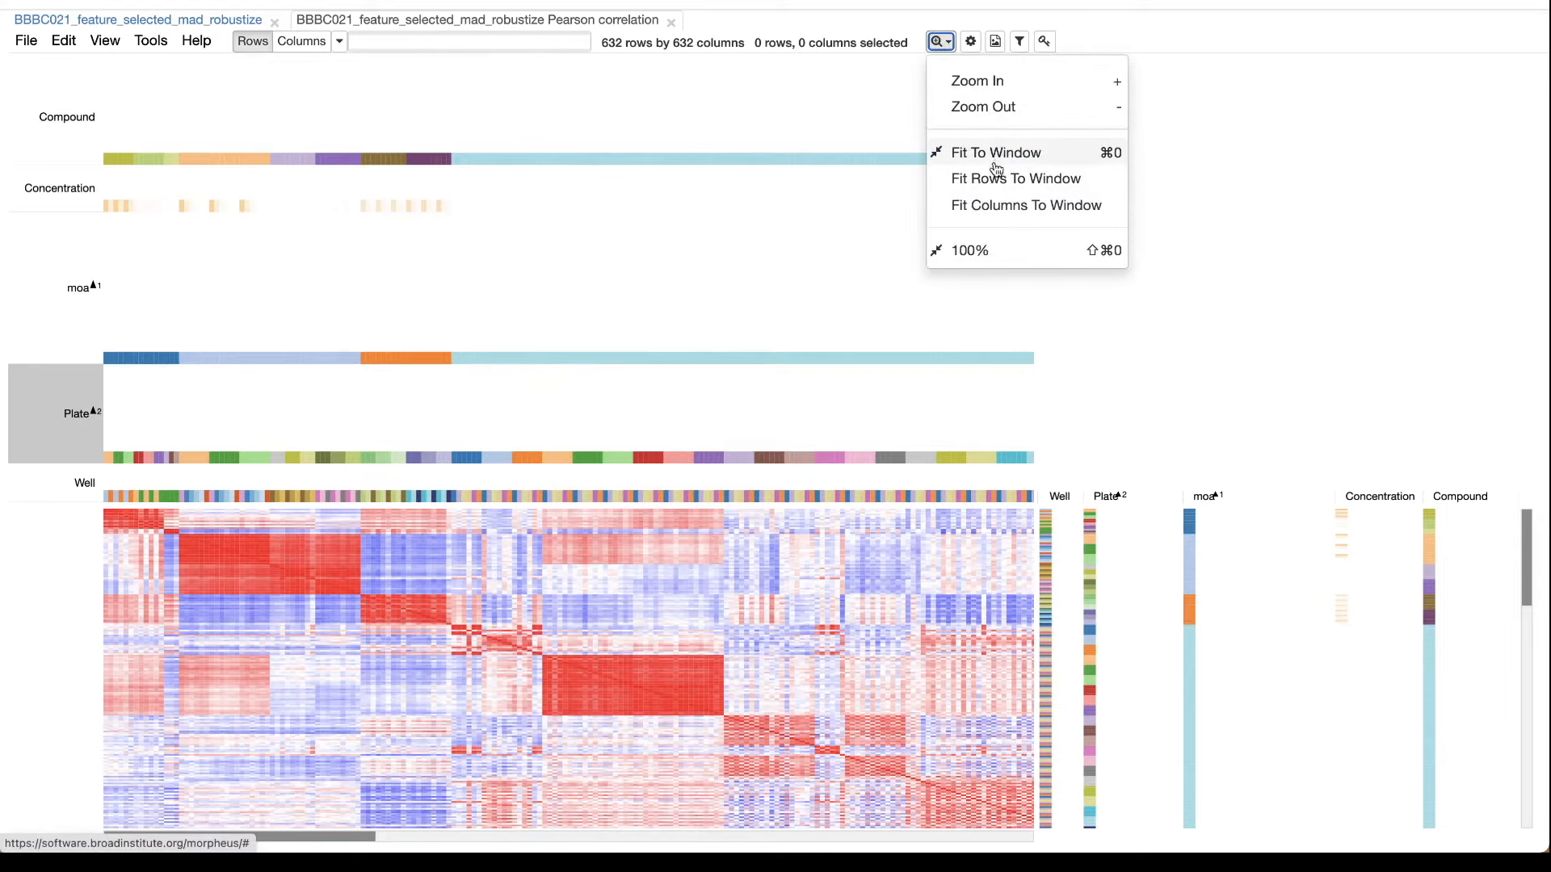
{"action": "key", "text": "super+0"}
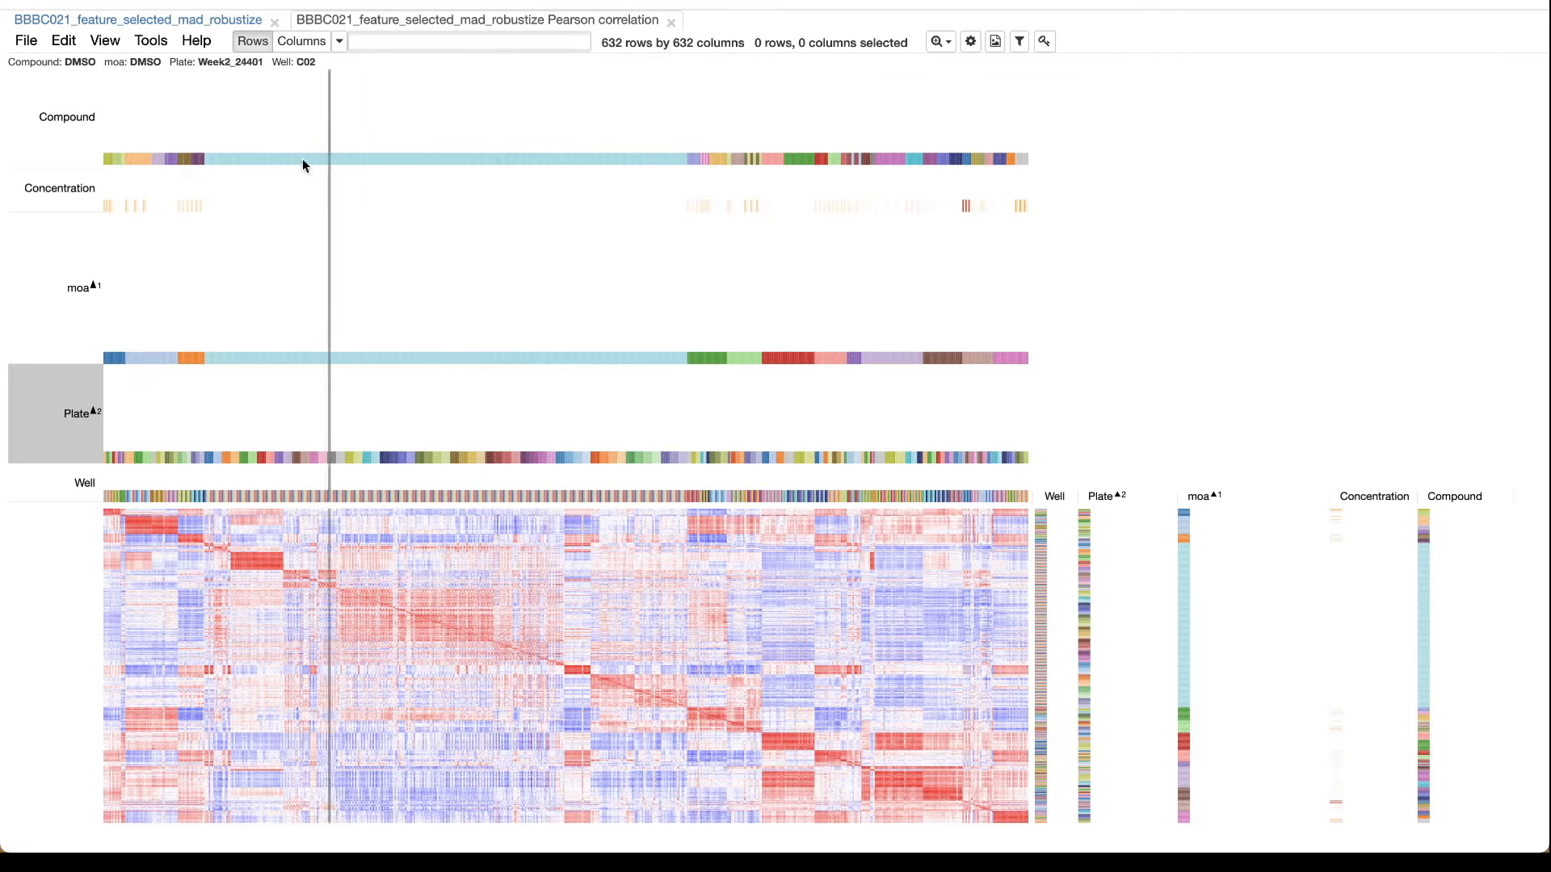
{"action": "left_click", "coordinate": [152, 41]}
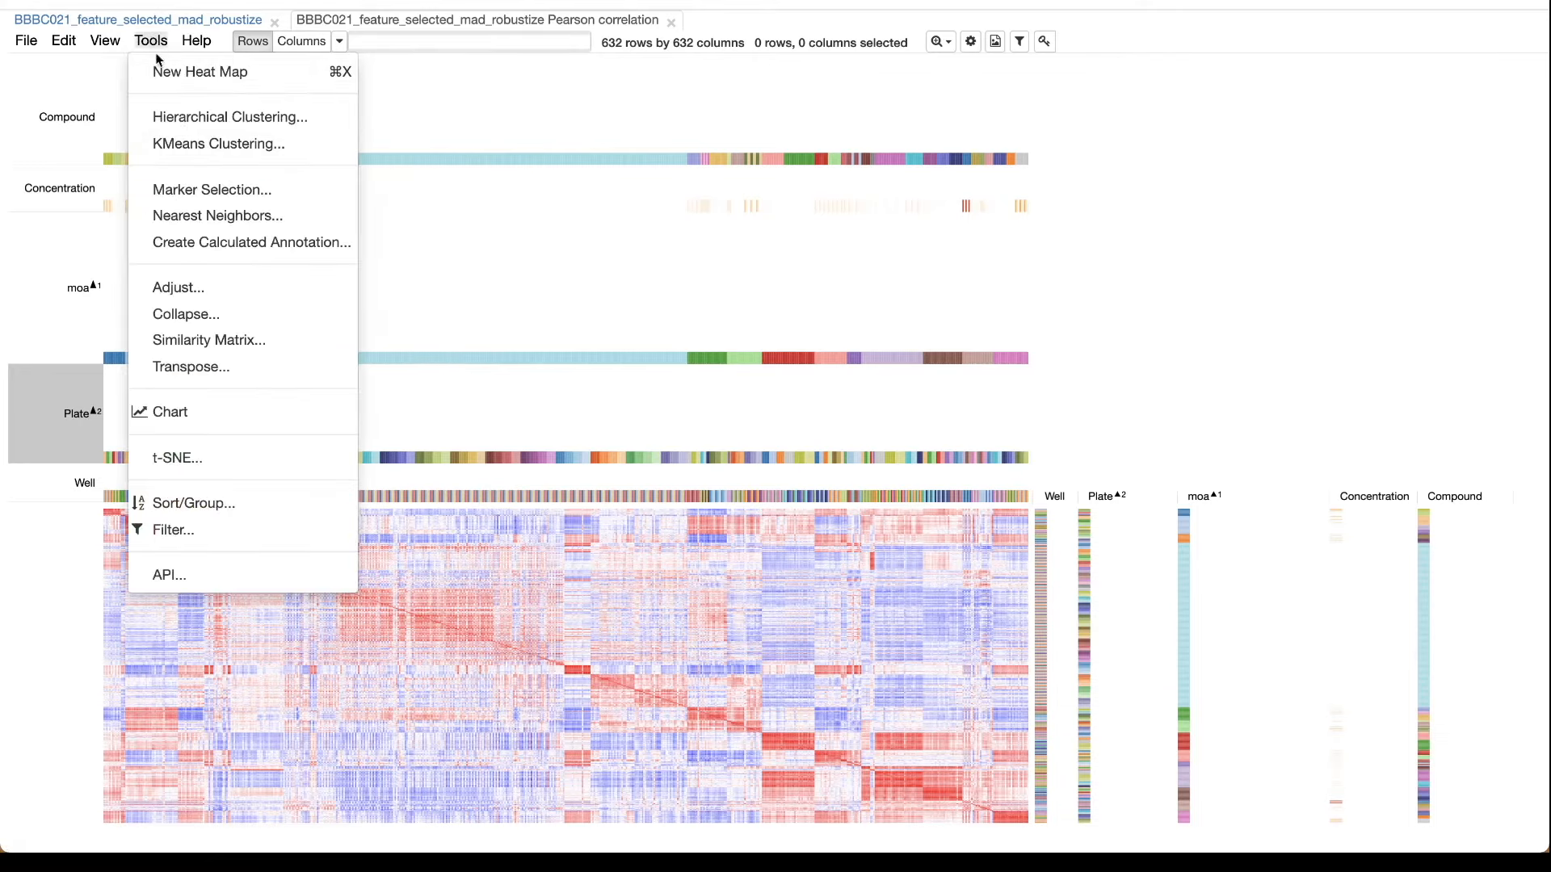
{"action": "left_click", "coordinate": [203, 118]}
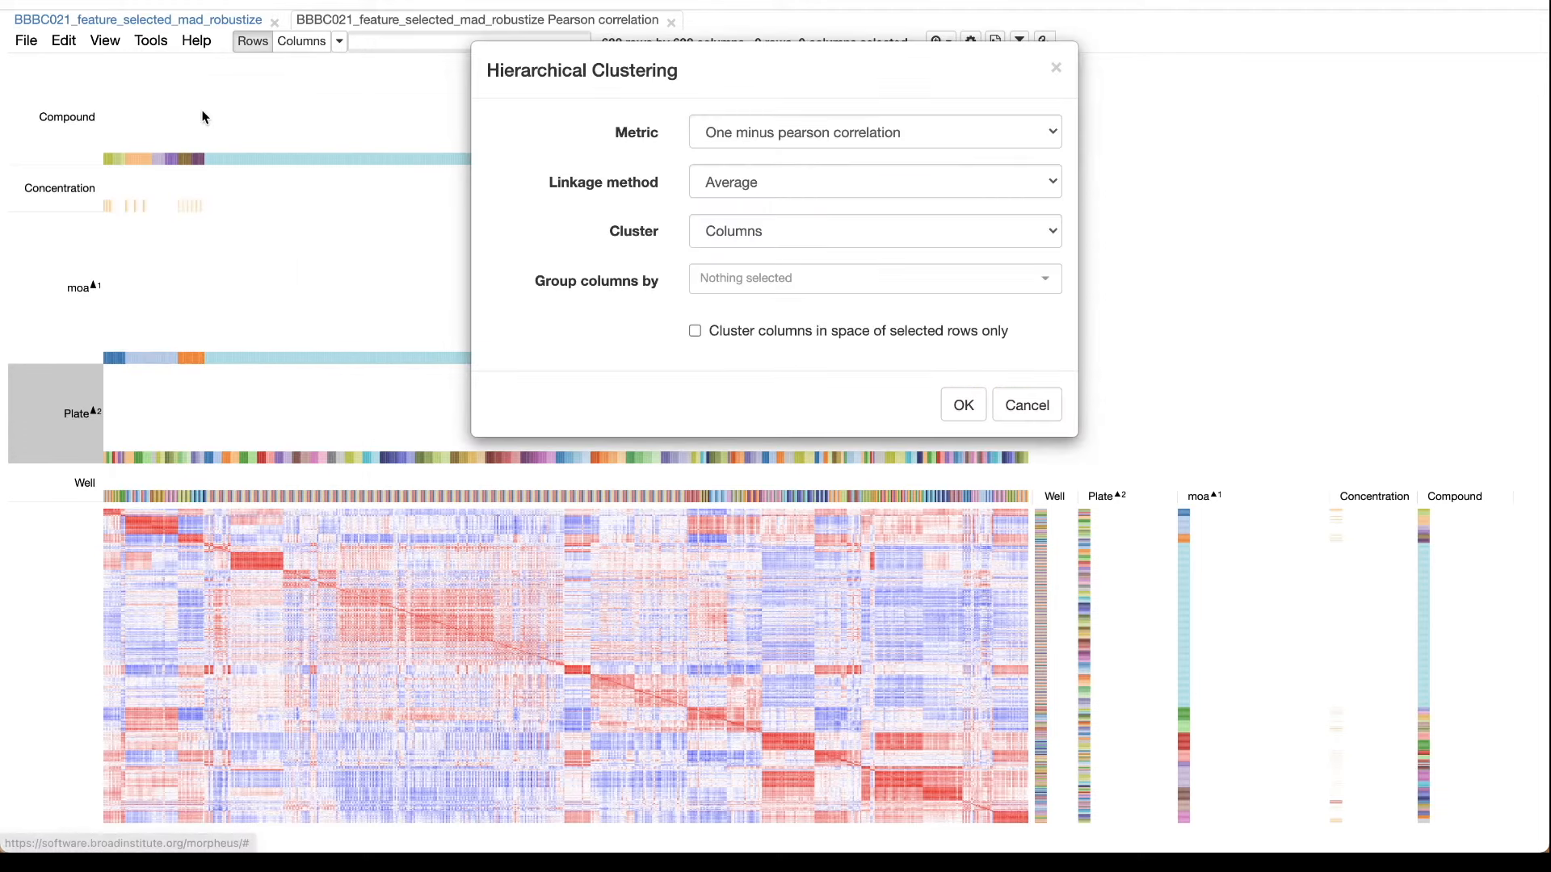
{"action": "left_click", "coordinate": [751, 133]}
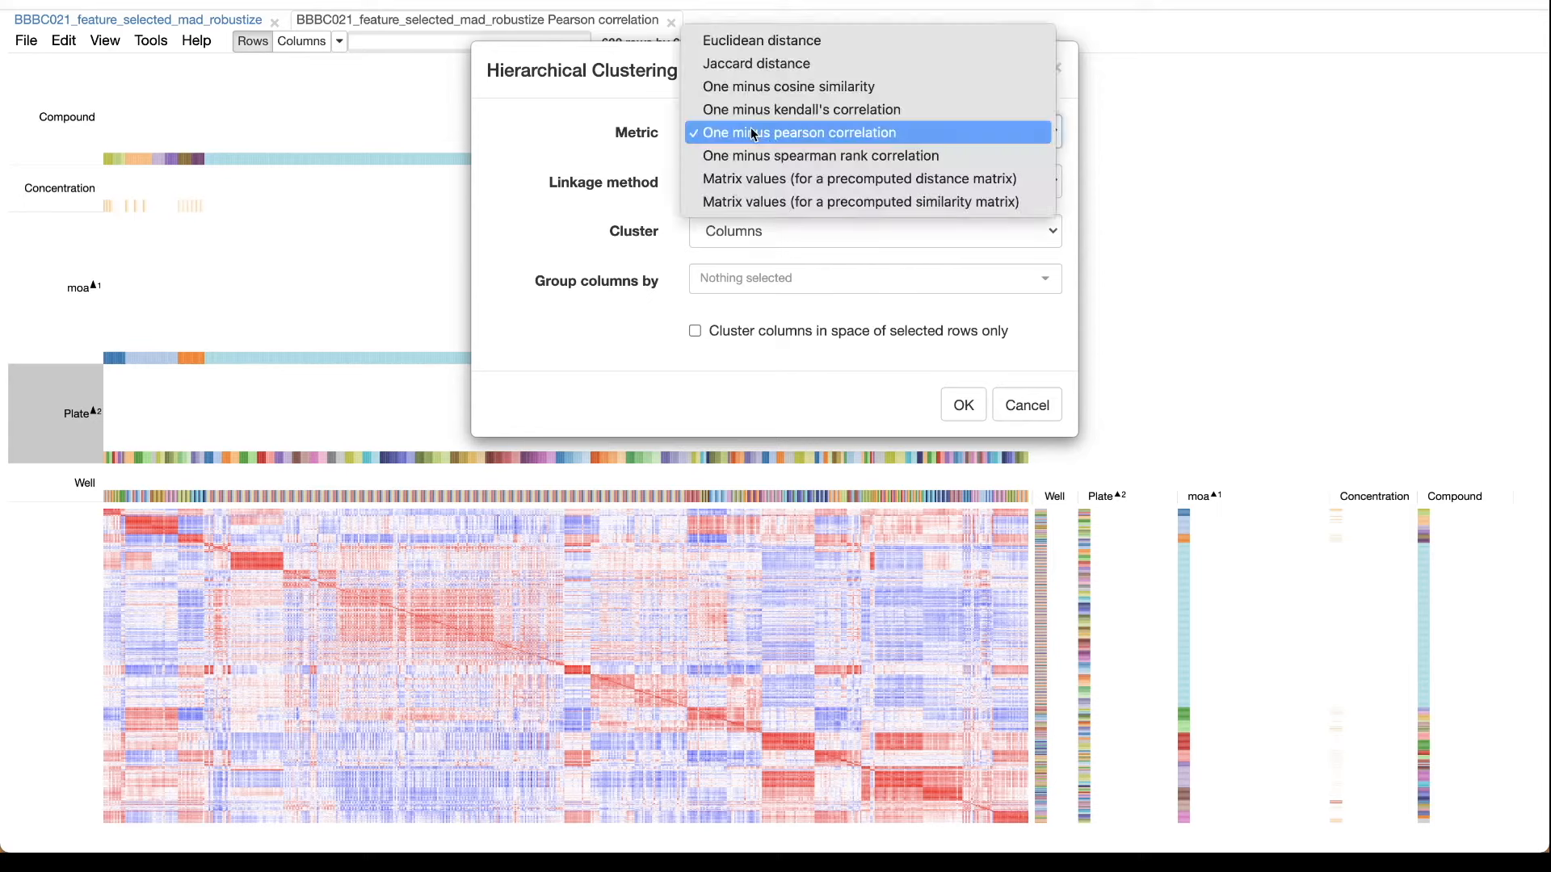
{"action": "left_click", "coordinate": [777, 205]}
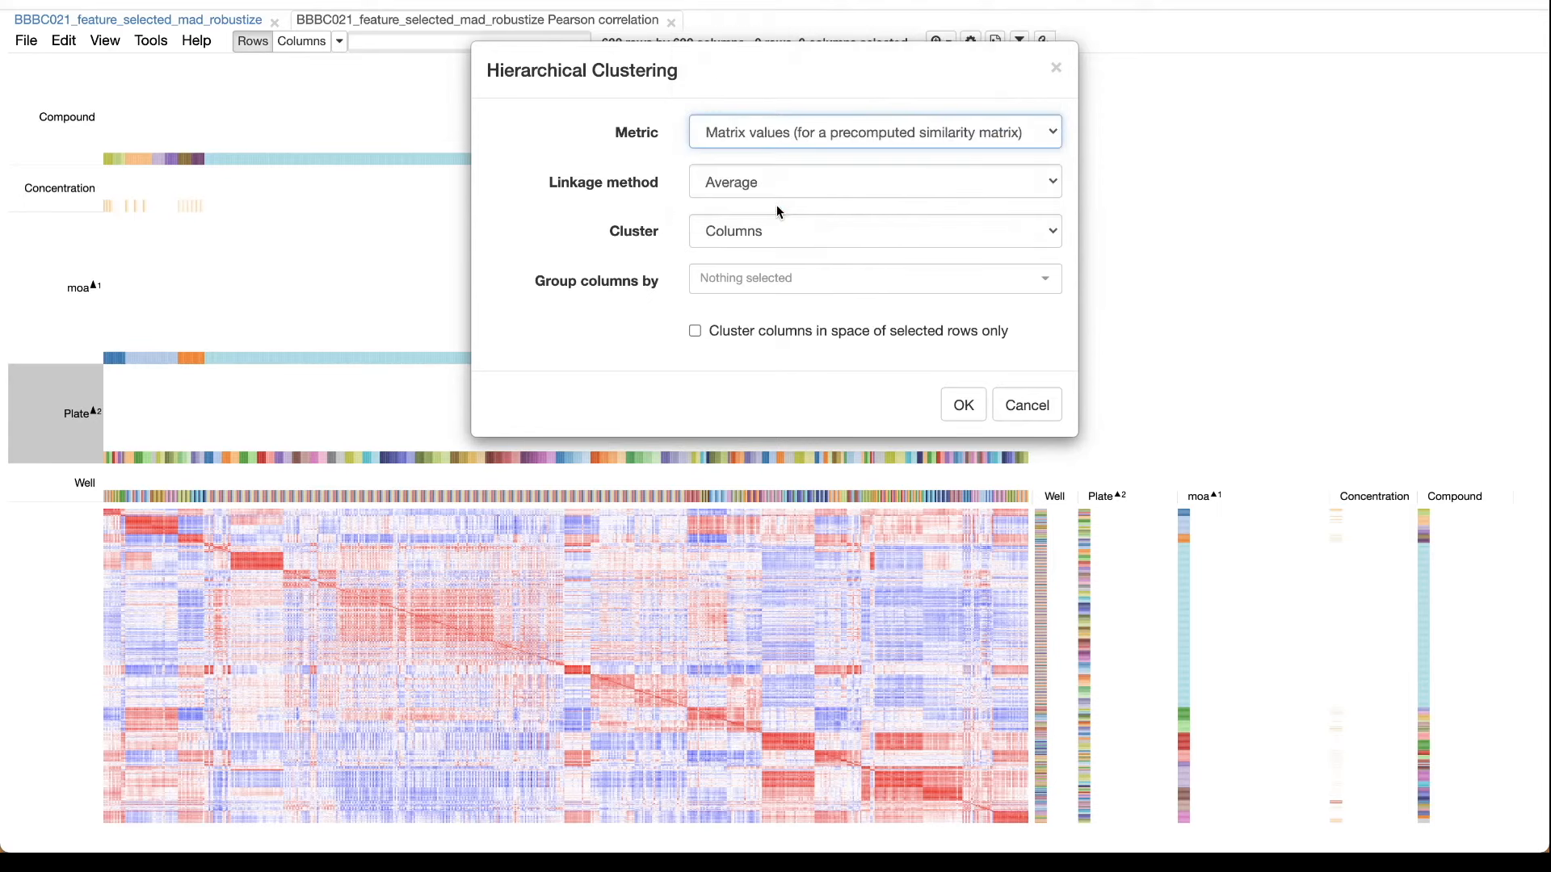
{"action": "left_click", "coordinate": [734, 234]}
{"action": "left_click", "coordinate": [765, 278]}
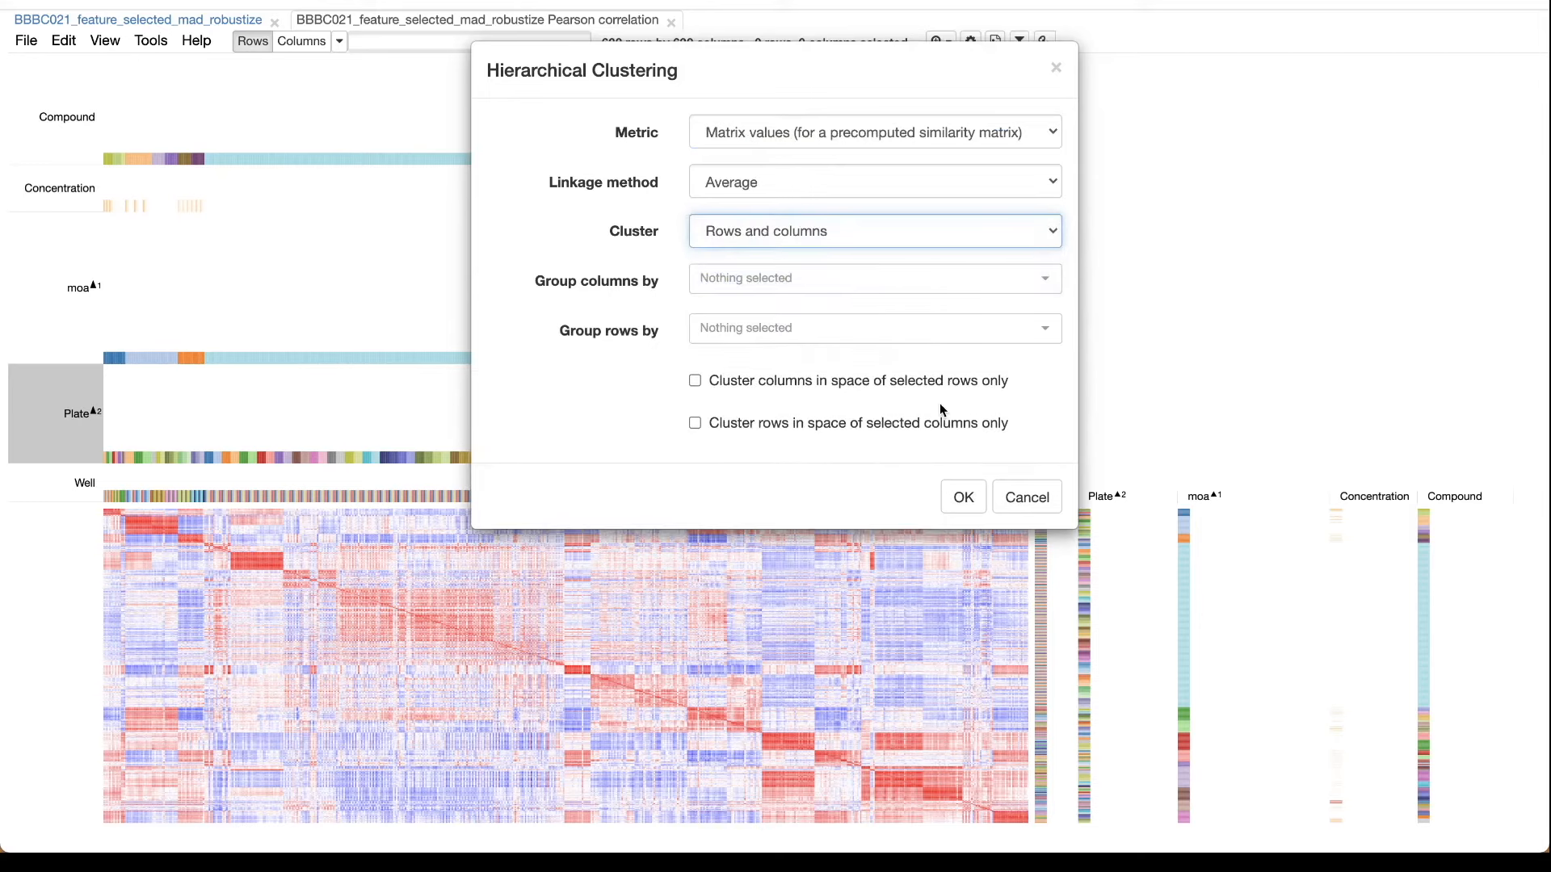
{"action": "left_click", "coordinate": [961, 498]}
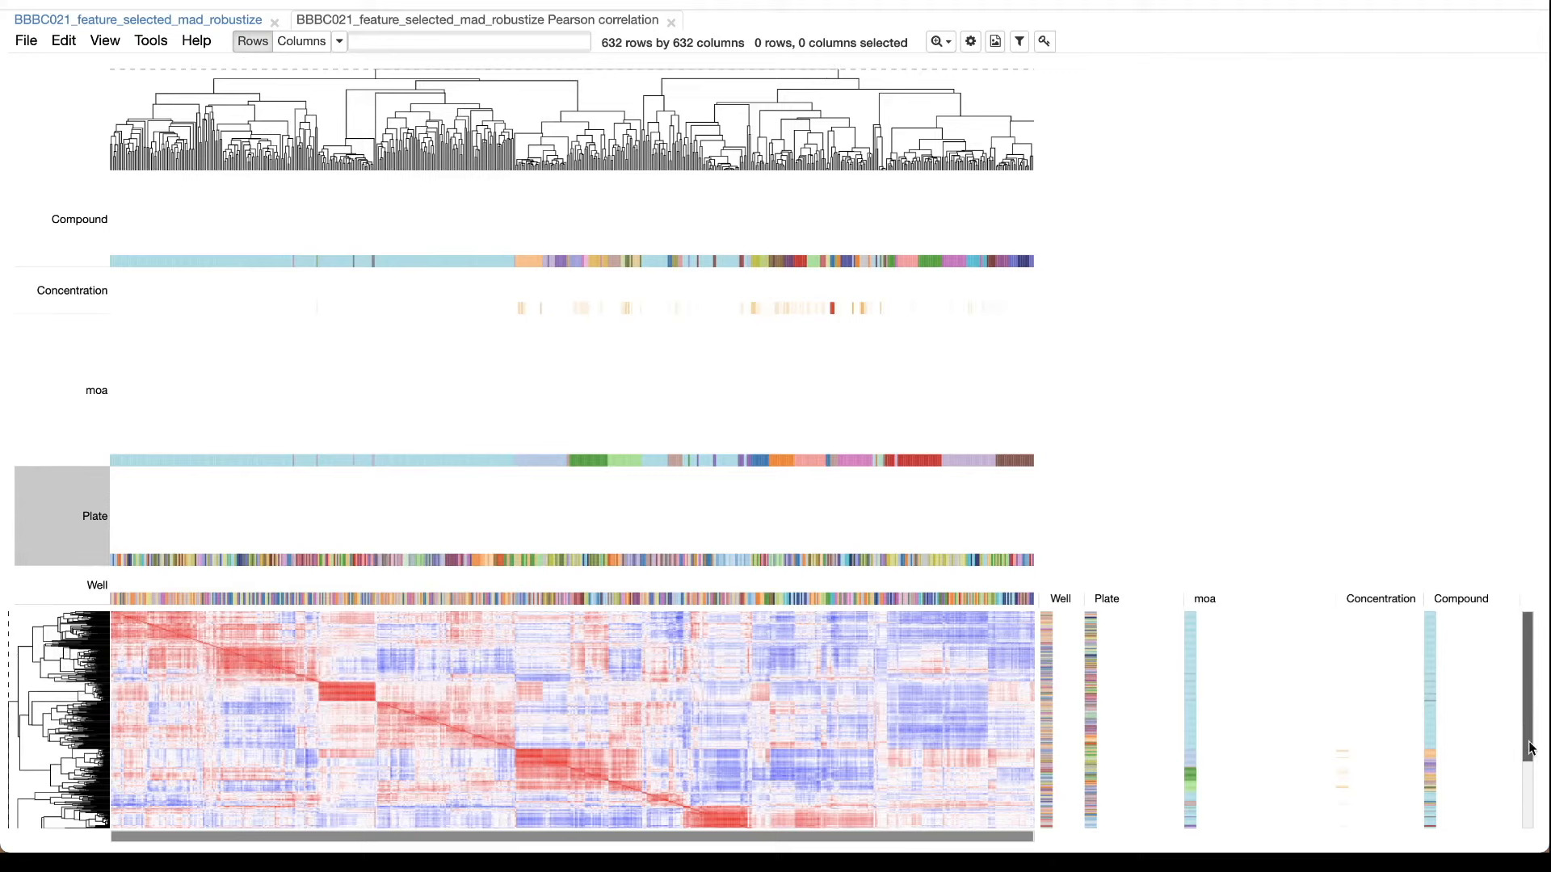
Examine the clustered correlation matrix down to its last rows, comparing its clusters with the moa and compound annotations.
{"action": "scroll", "coordinate": [1529, 749], "scroll_direction": "down", "scroll_amount": 1}
{"action": "scroll", "coordinate": [1014, 554], "scroll_direction": "down", "scroll_amount": 2}
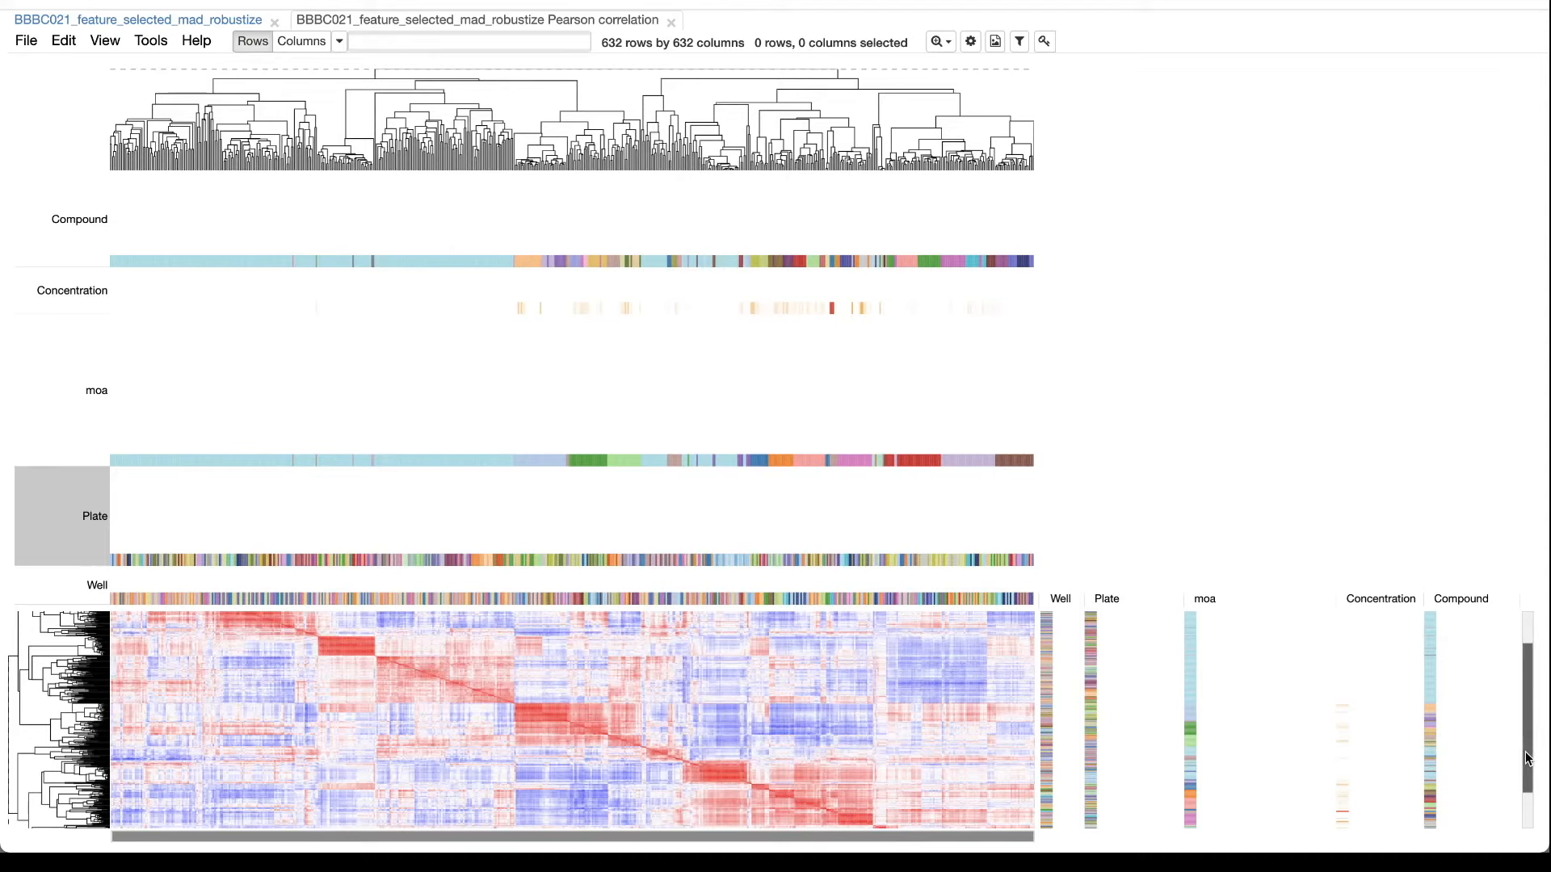
{"action": "scroll", "coordinate": [1528, 758], "scroll_direction": "down", "scroll_amount": 2}
{"action": "scroll", "coordinate": [1529, 761], "scroll_direction": "down", "scroll_amount": 5}
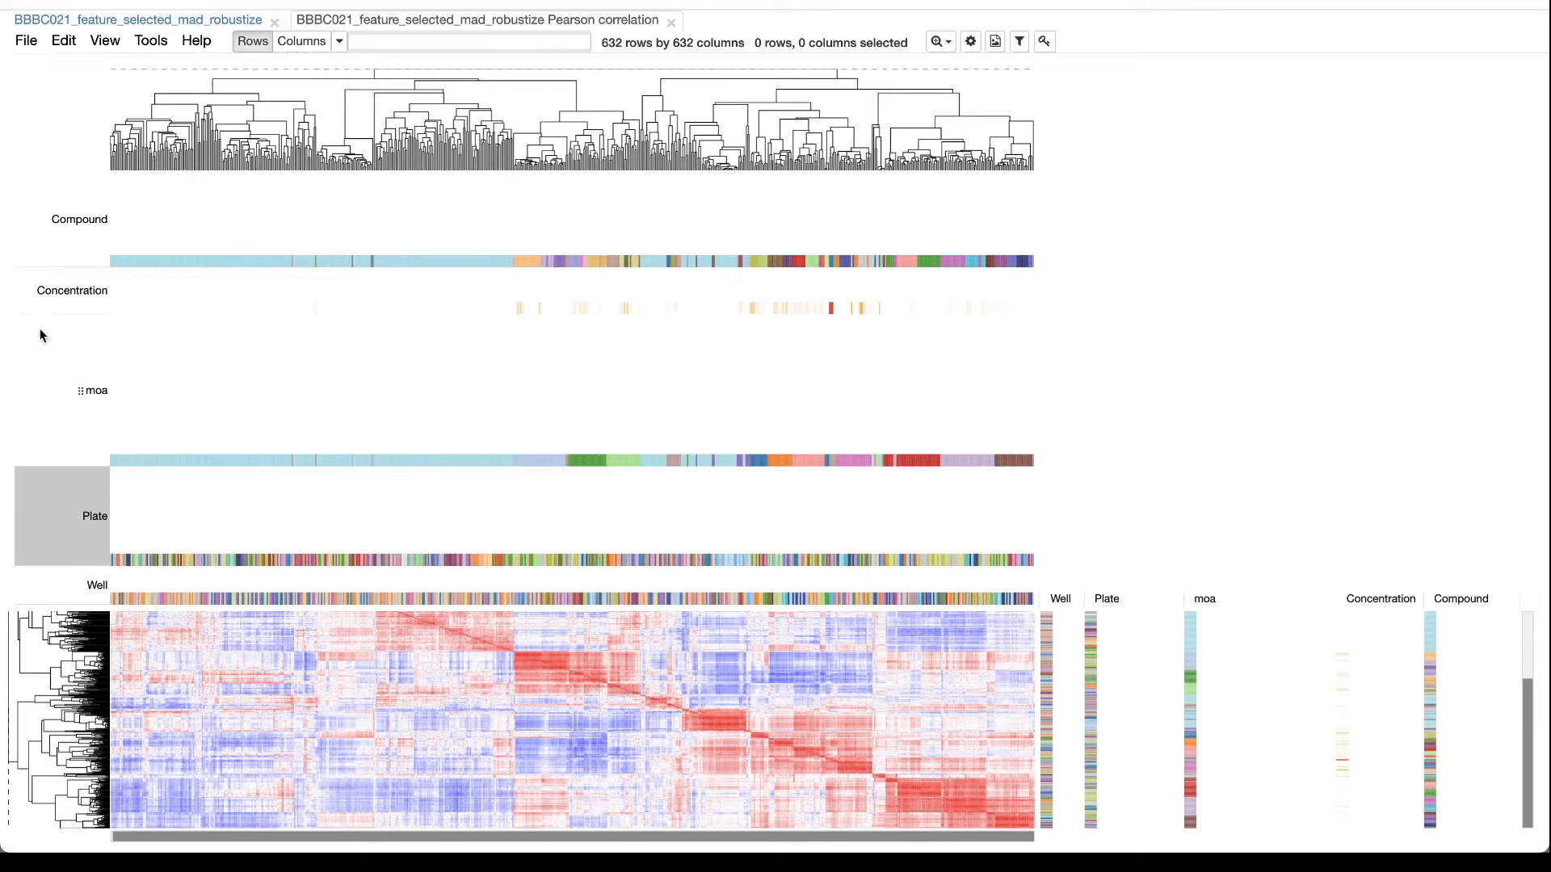
Return to the BBBC021_feature_selected_mad_robustize heat map and add a row filter on cp_feature_name.
{"action": "left_click", "coordinate": [158, 20]}
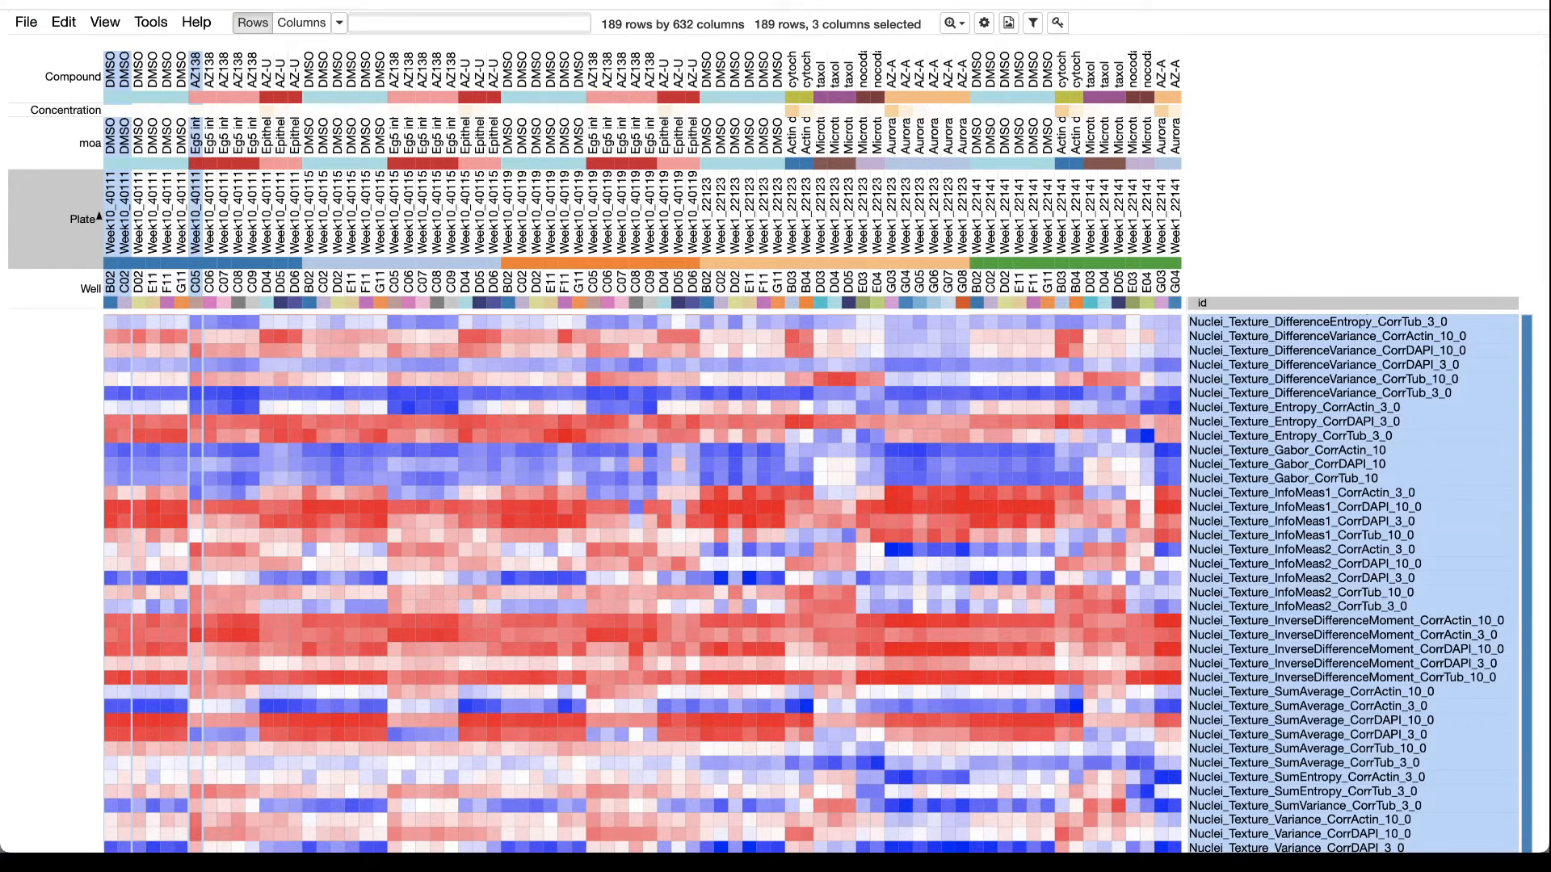
{"action": "scroll", "coordinate": [489, 412], "scroll_direction": "up", "scroll_amount": 20}
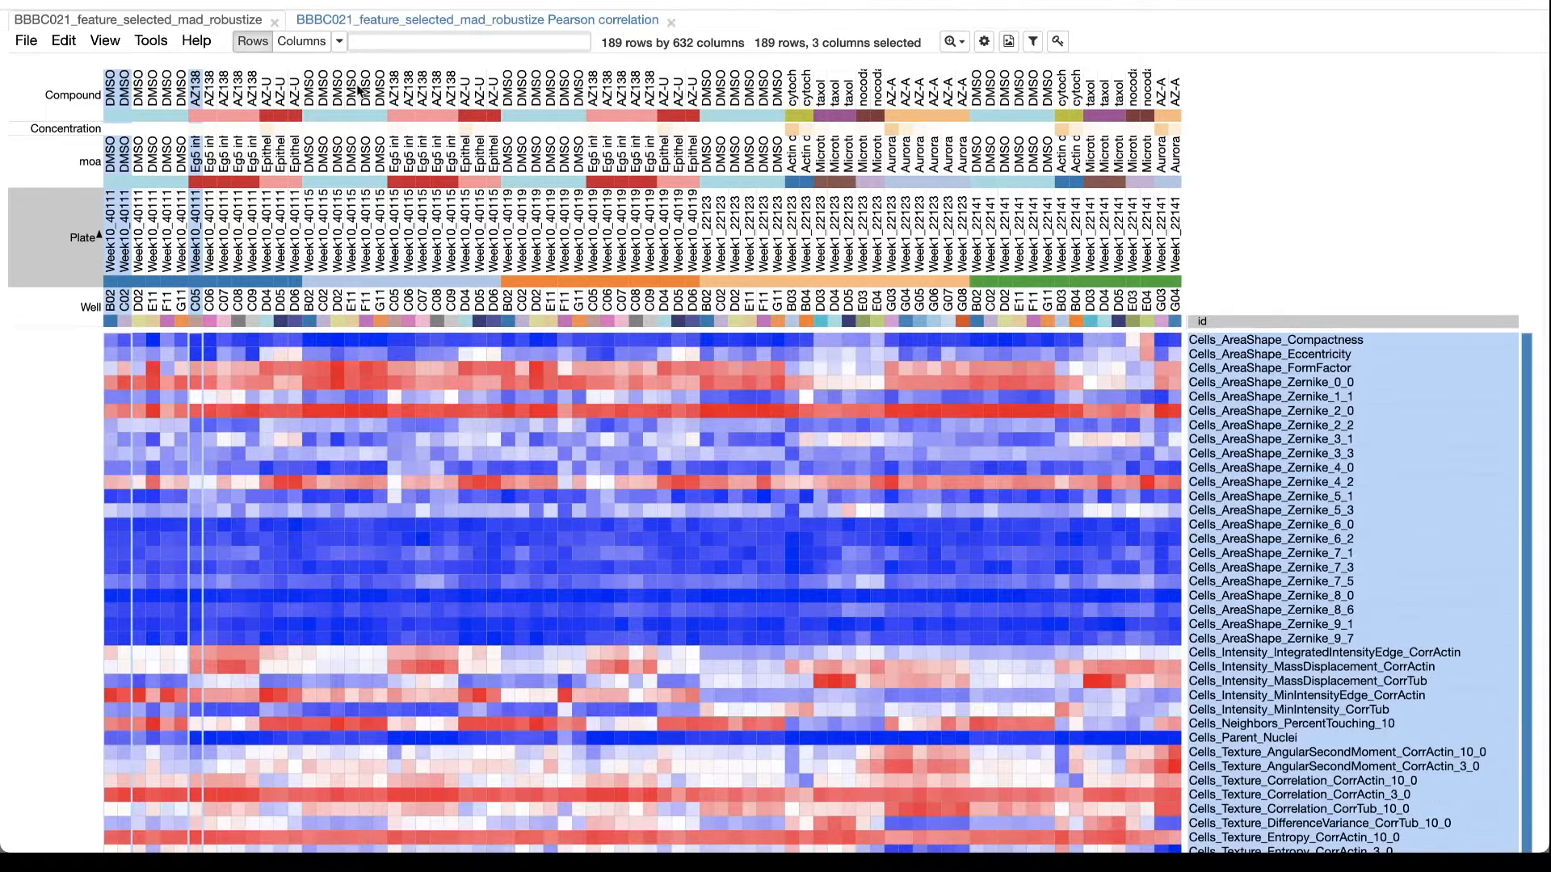
{"action": "left_click", "coordinate": [151, 41]}
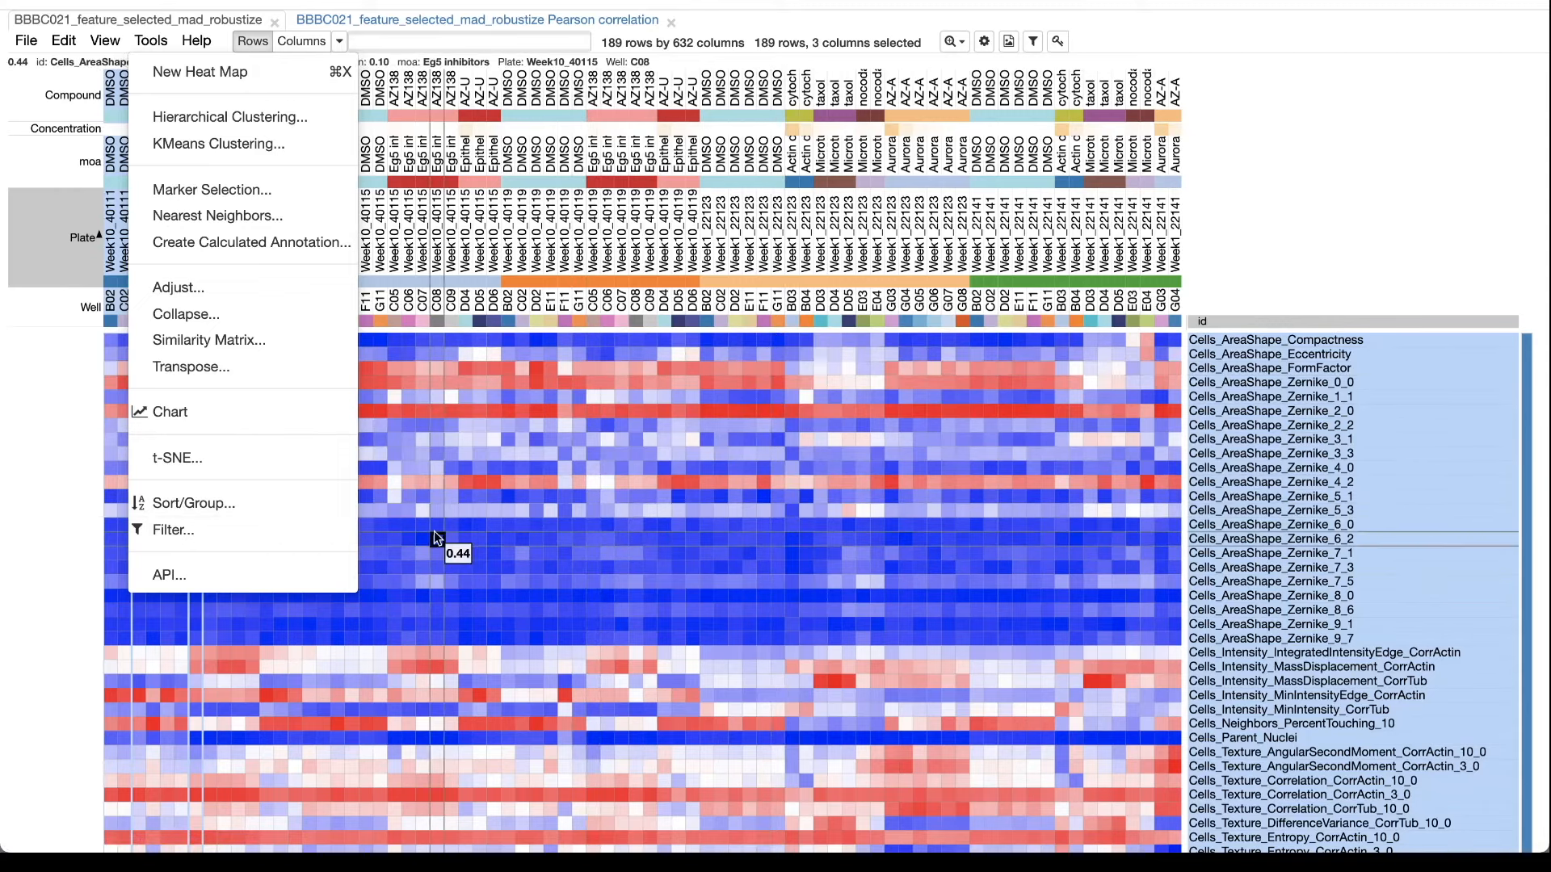
{"action": "left_click", "coordinate": [274, 534]}
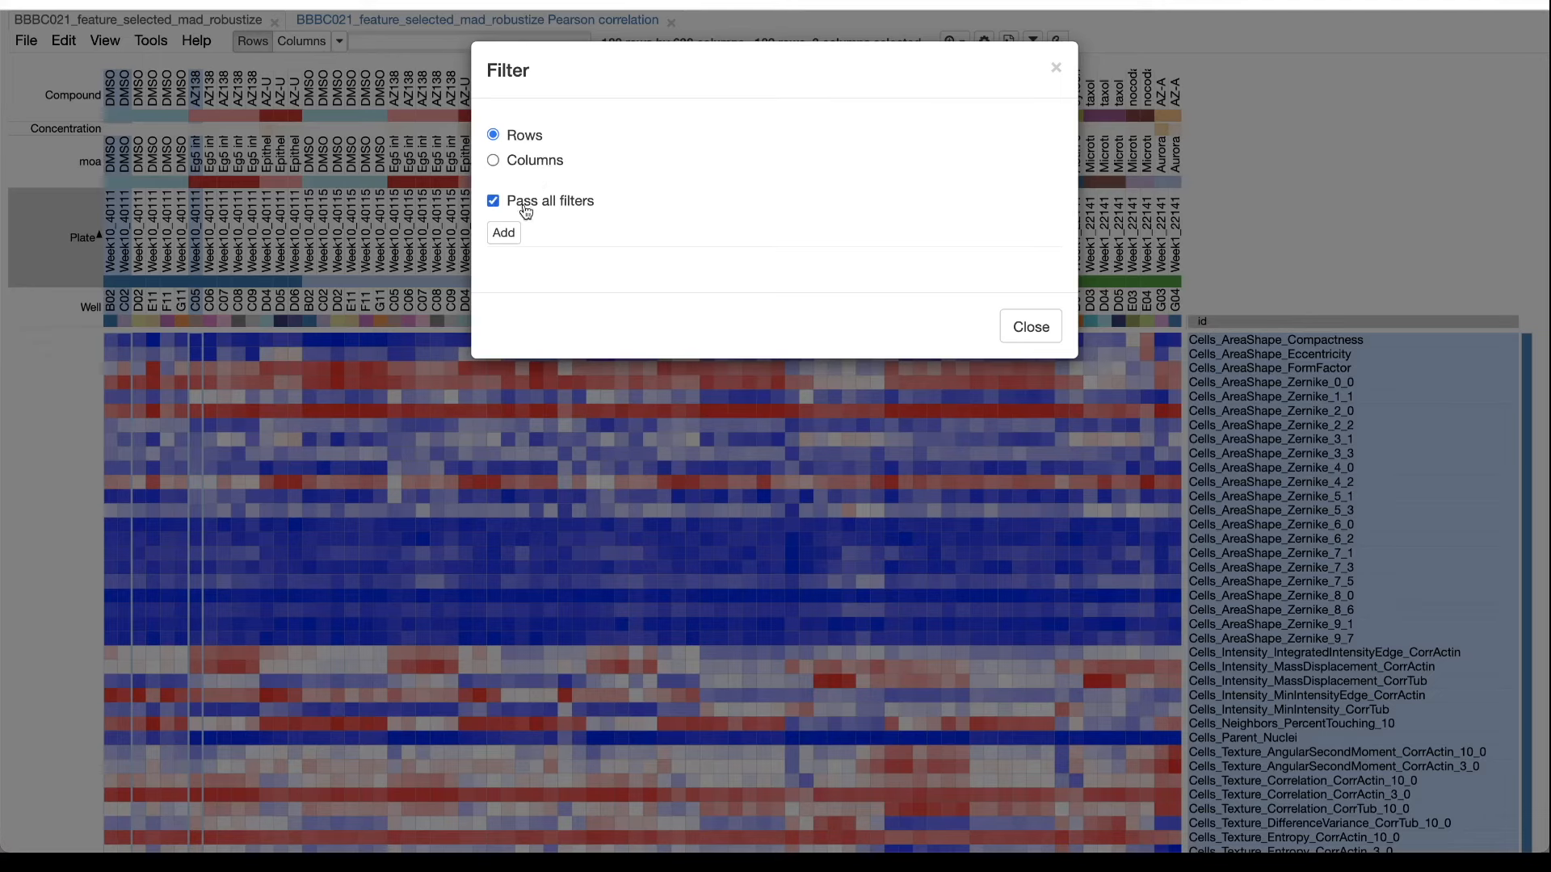
{"action": "left_click", "coordinate": [512, 233]}
{"action": "left_click", "coordinate": [540, 280]}
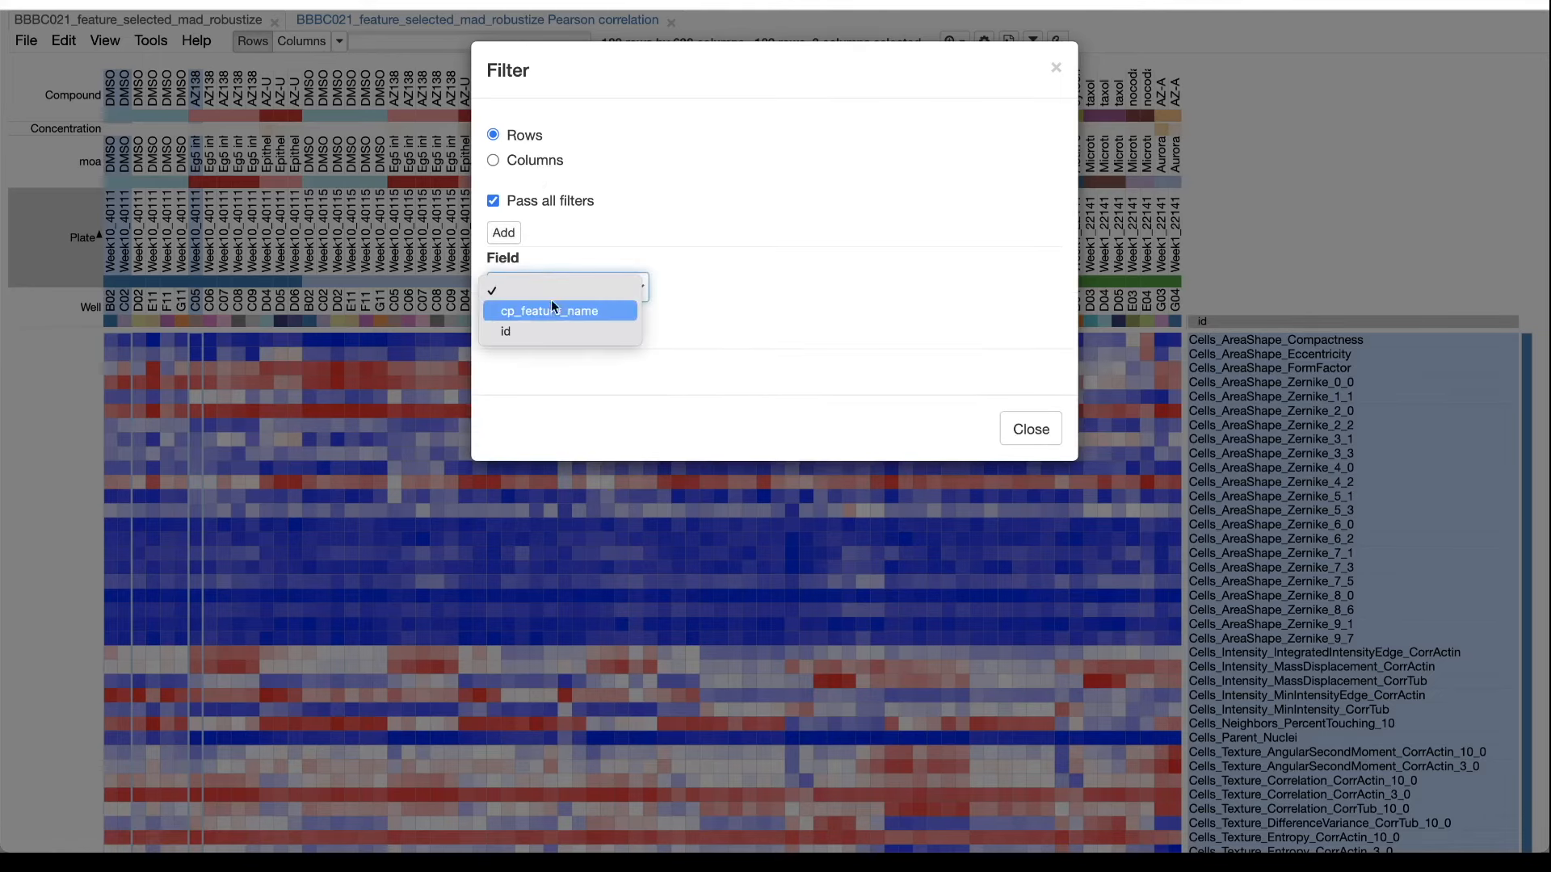
{"action": "left_click", "coordinate": [555, 312]}
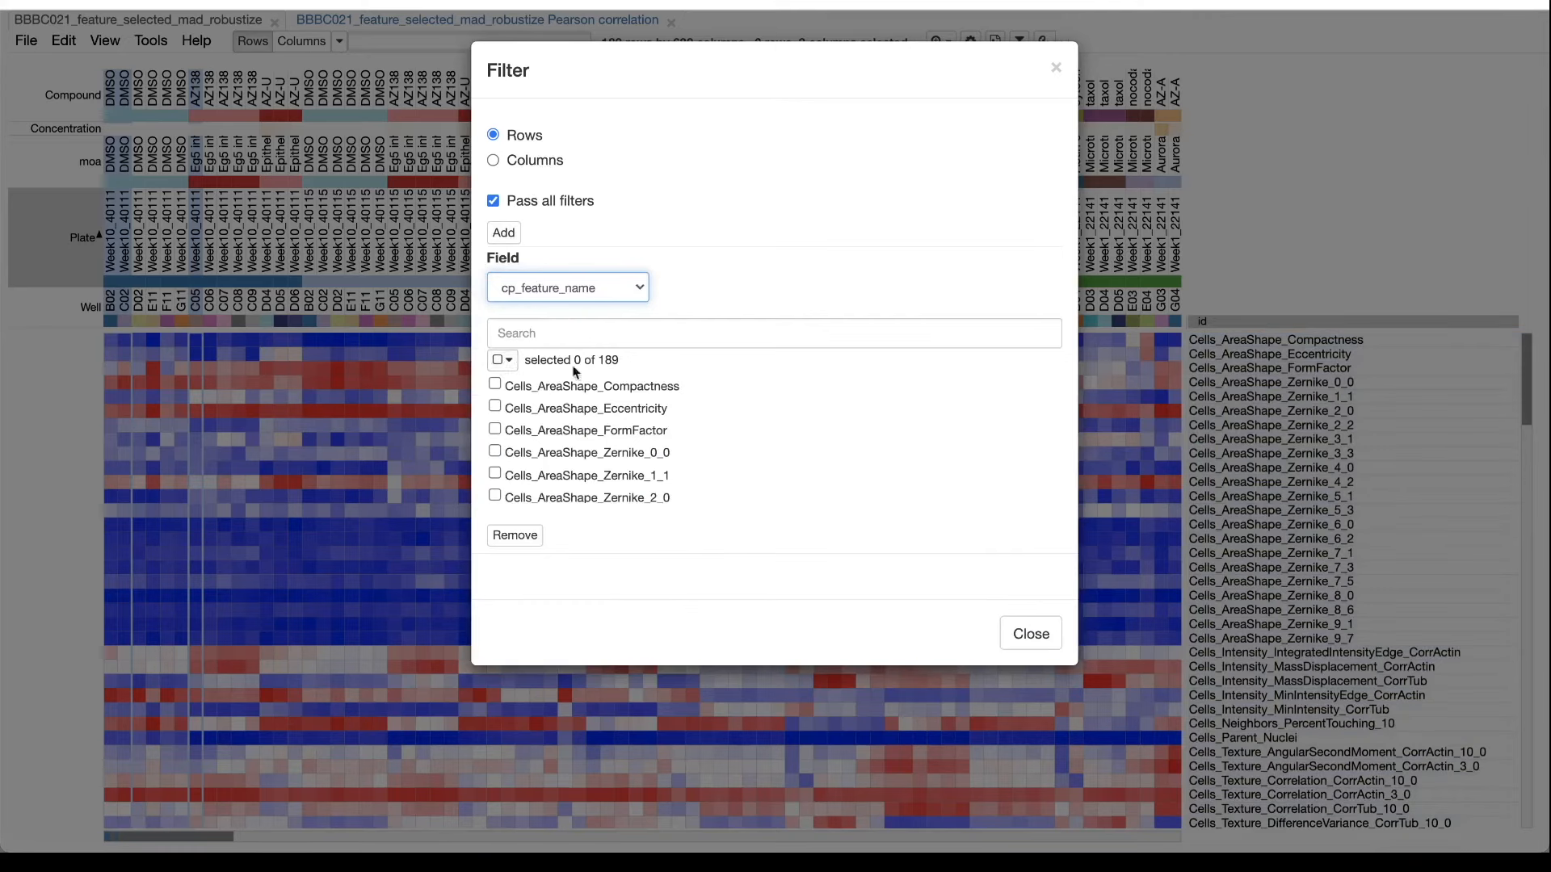
Restrict the row filter to all features whose names match "Nucl".
{"action": "left_click", "coordinate": [558, 325]}
{"action": "type", "text": "Nu"}
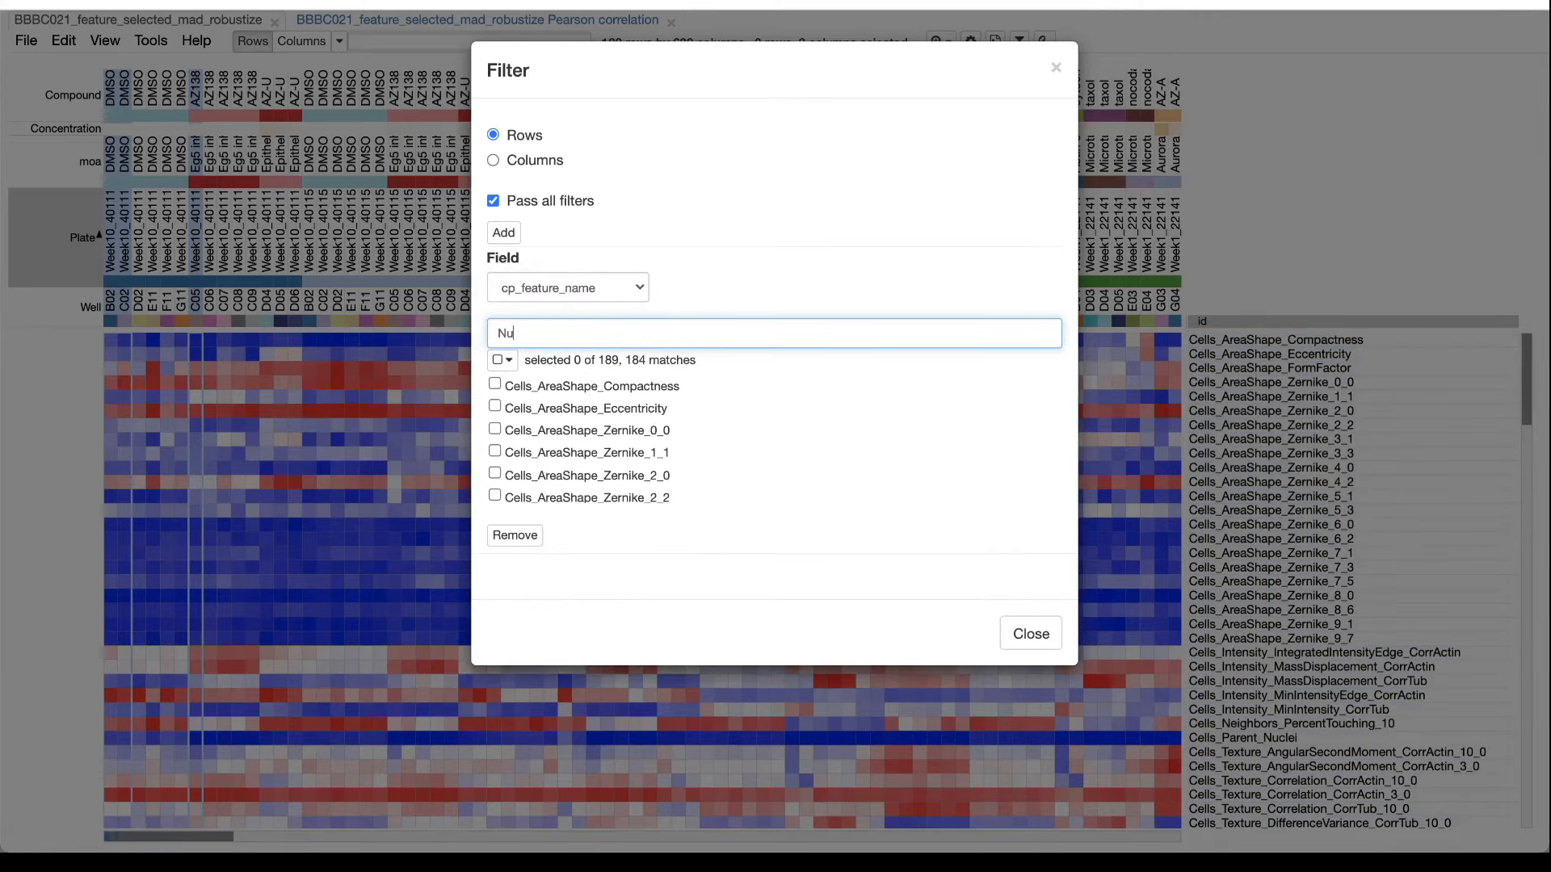
{"action": "type", "text": "cl"}
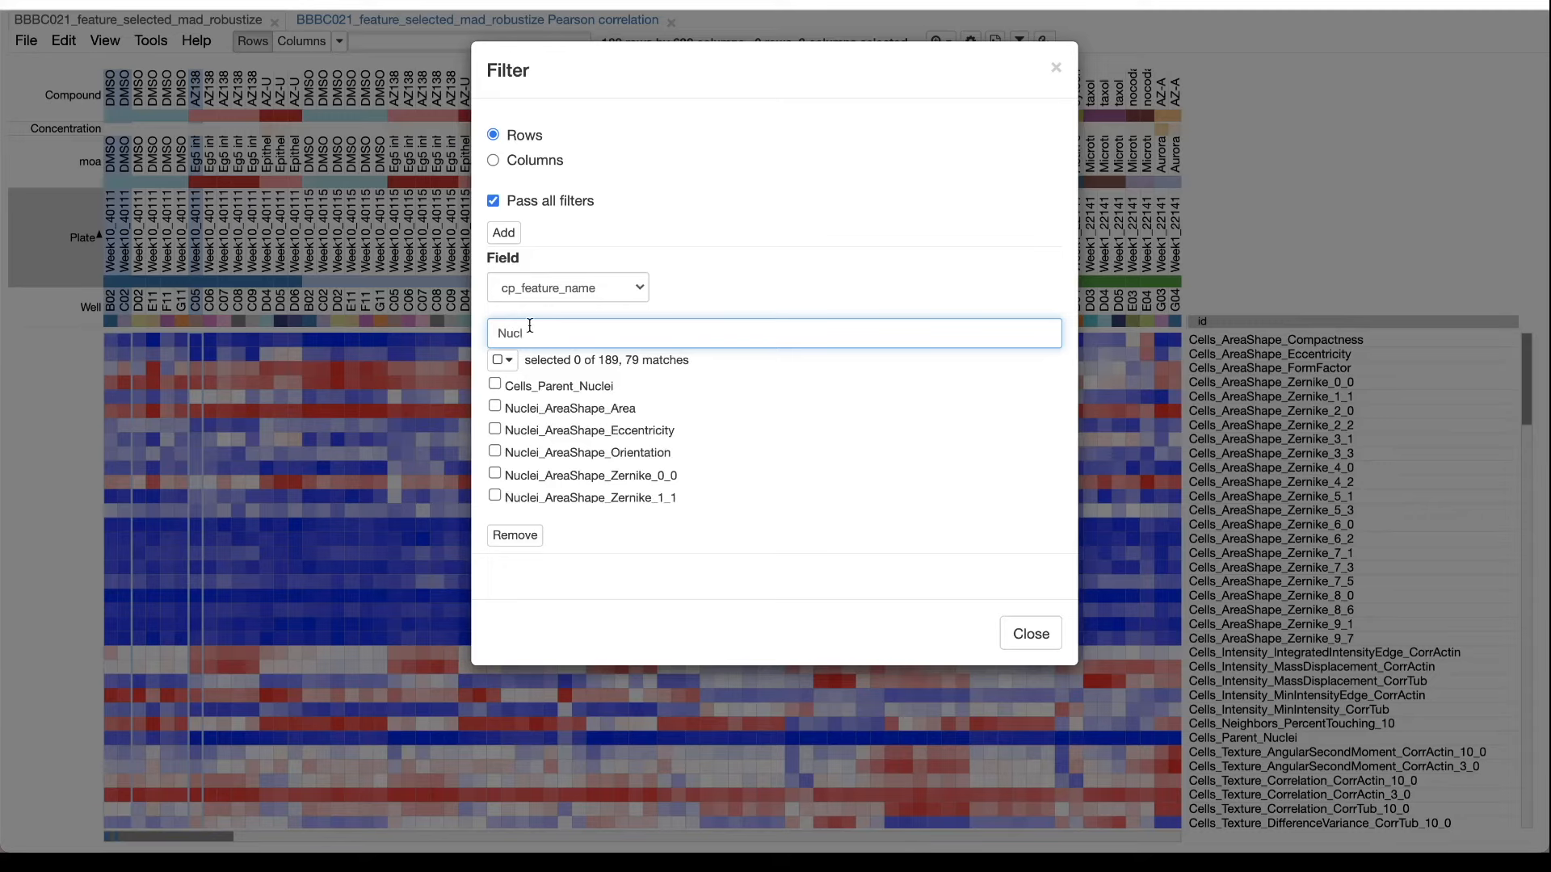
{"action": "left_click", "coordinate": [499, 361]}
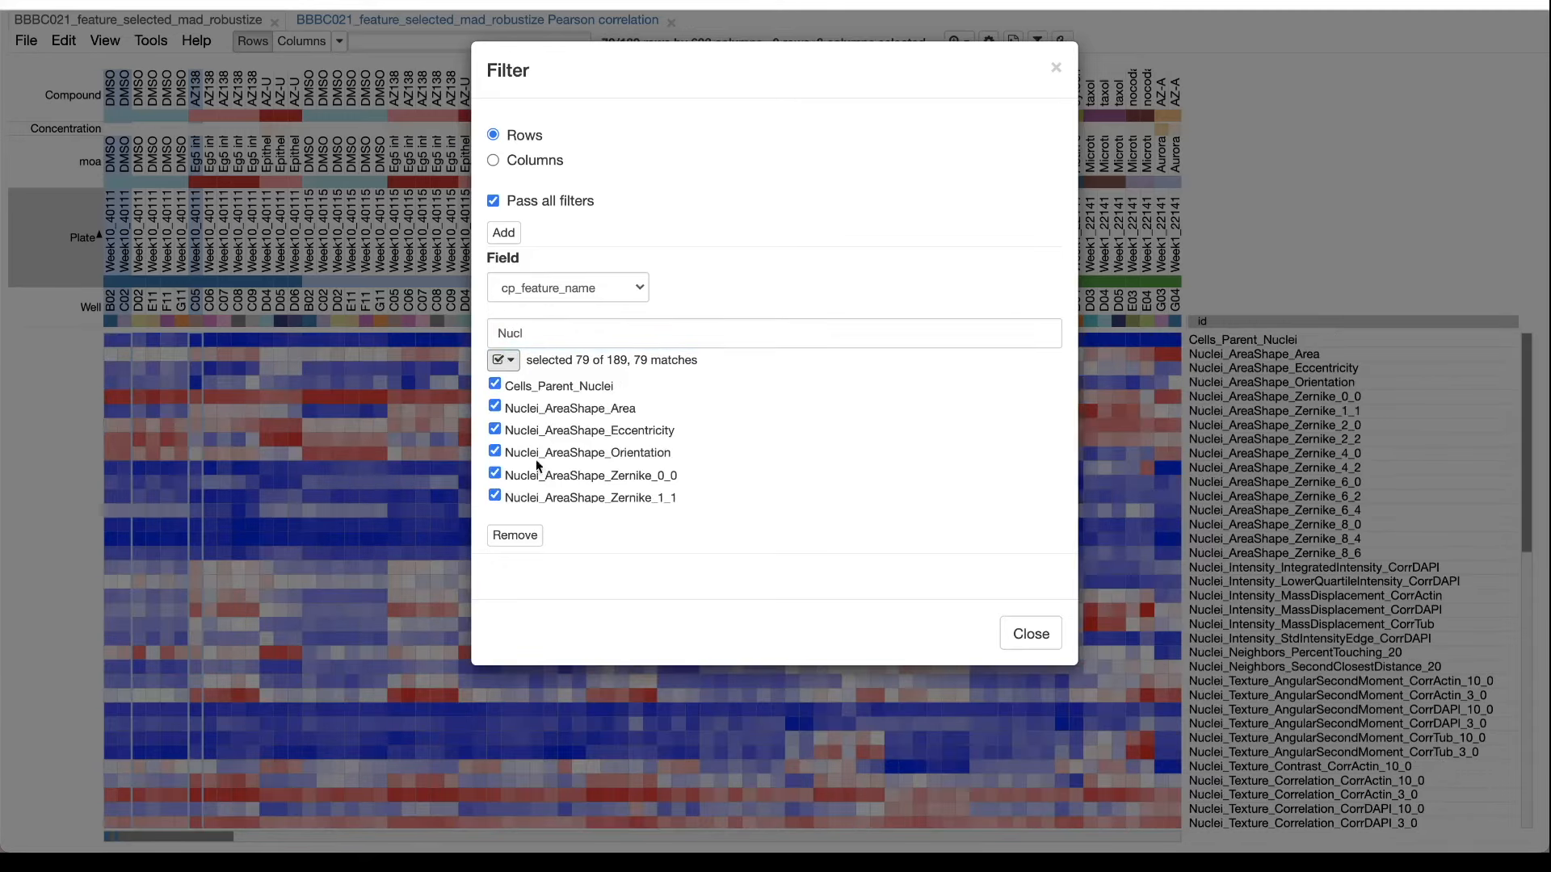
{"action": "left_click", "coordinate": [1031, 635]}
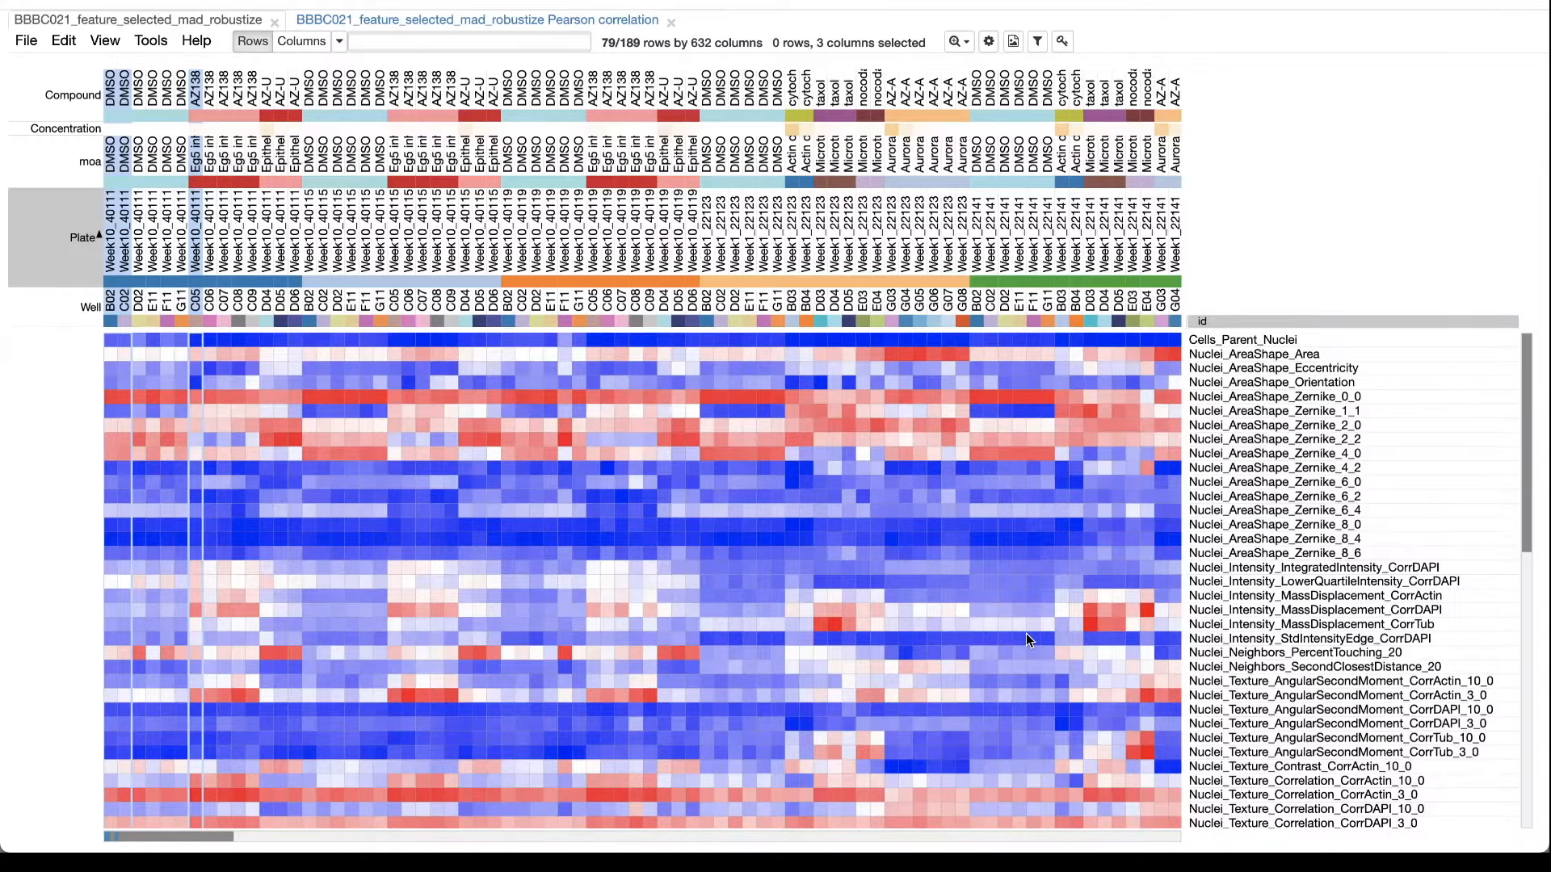
Compute a Pearson correlation similarity matrix for the columns from the filtered nuclear features.
{"action": "left_click", "coordinate": [151, 41]}
{"action": "left_click", "coordinate": [242, 339]}
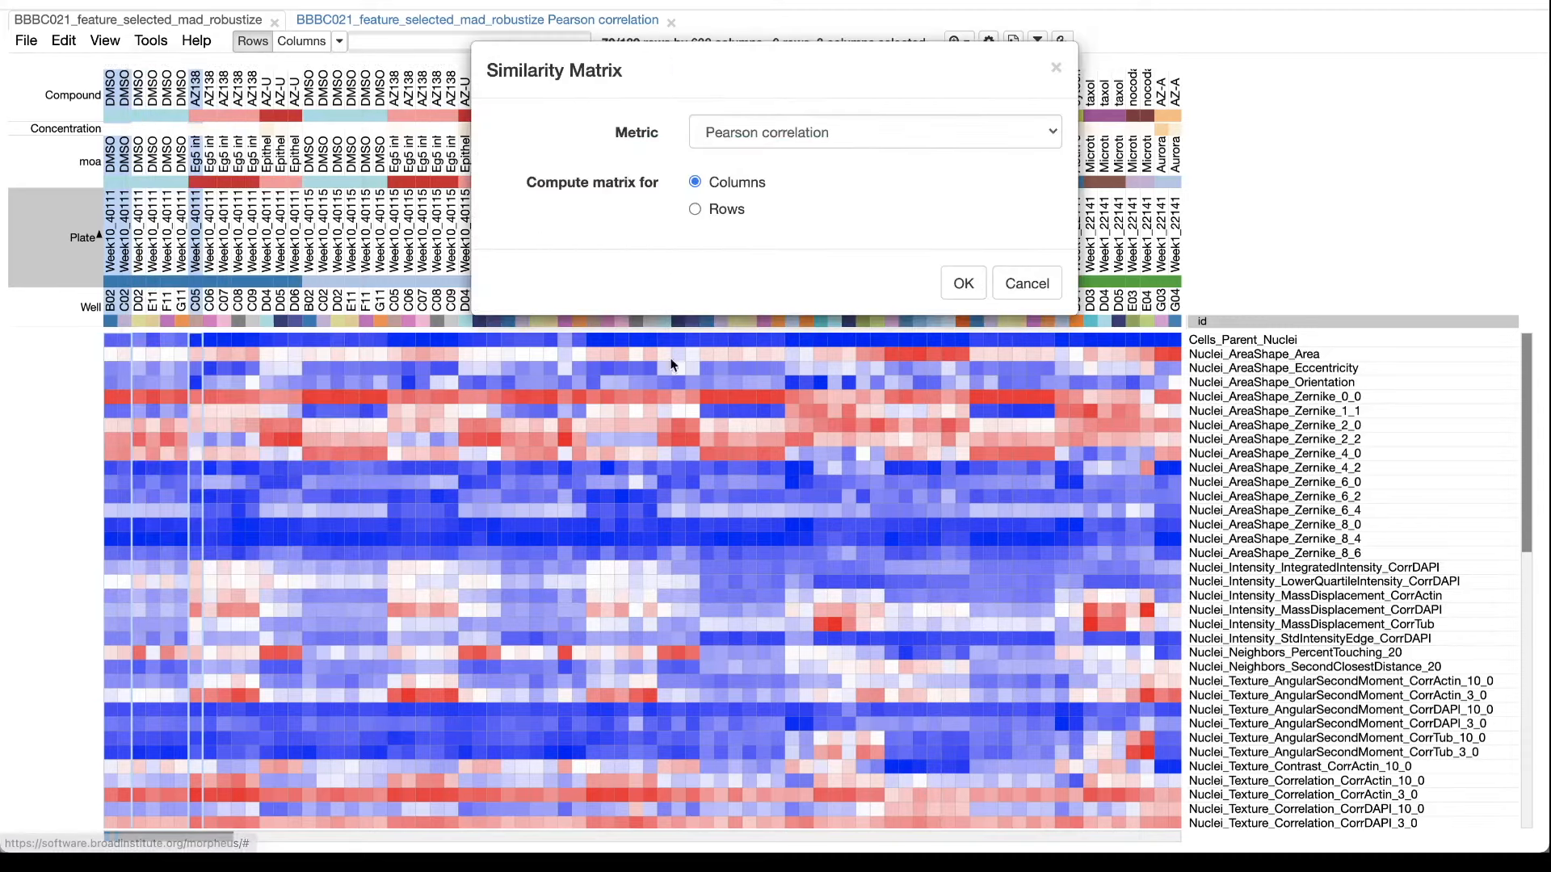
{"action": "left_click", "coordinate": [964, 285]}
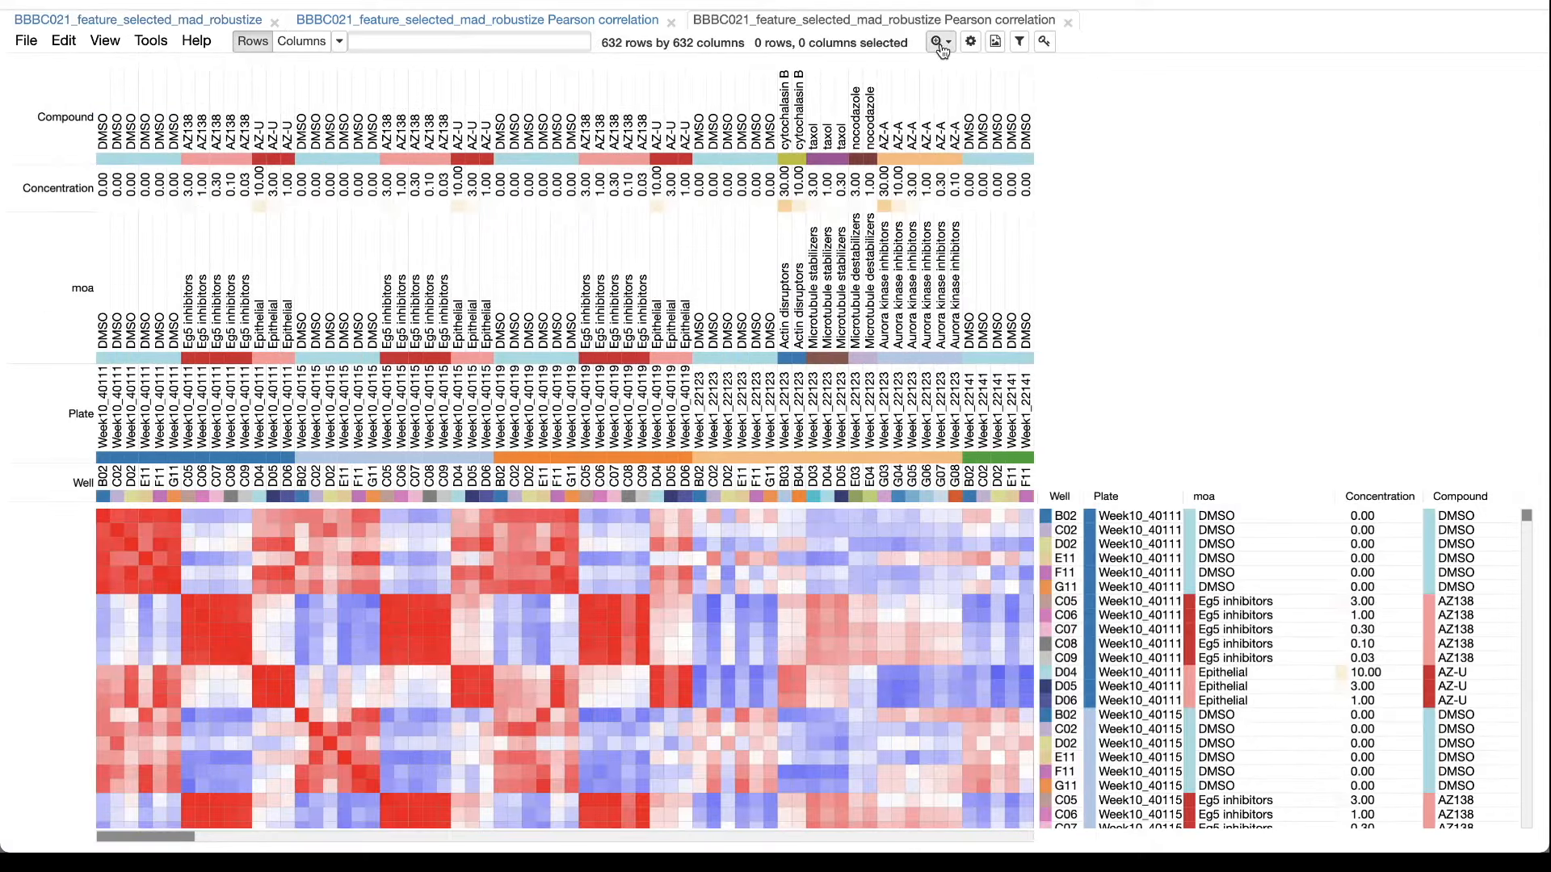
{"action": "left_click", "coordinate": [970, 40]}
{"action": "left_click", "coordinate": [761, 136]}
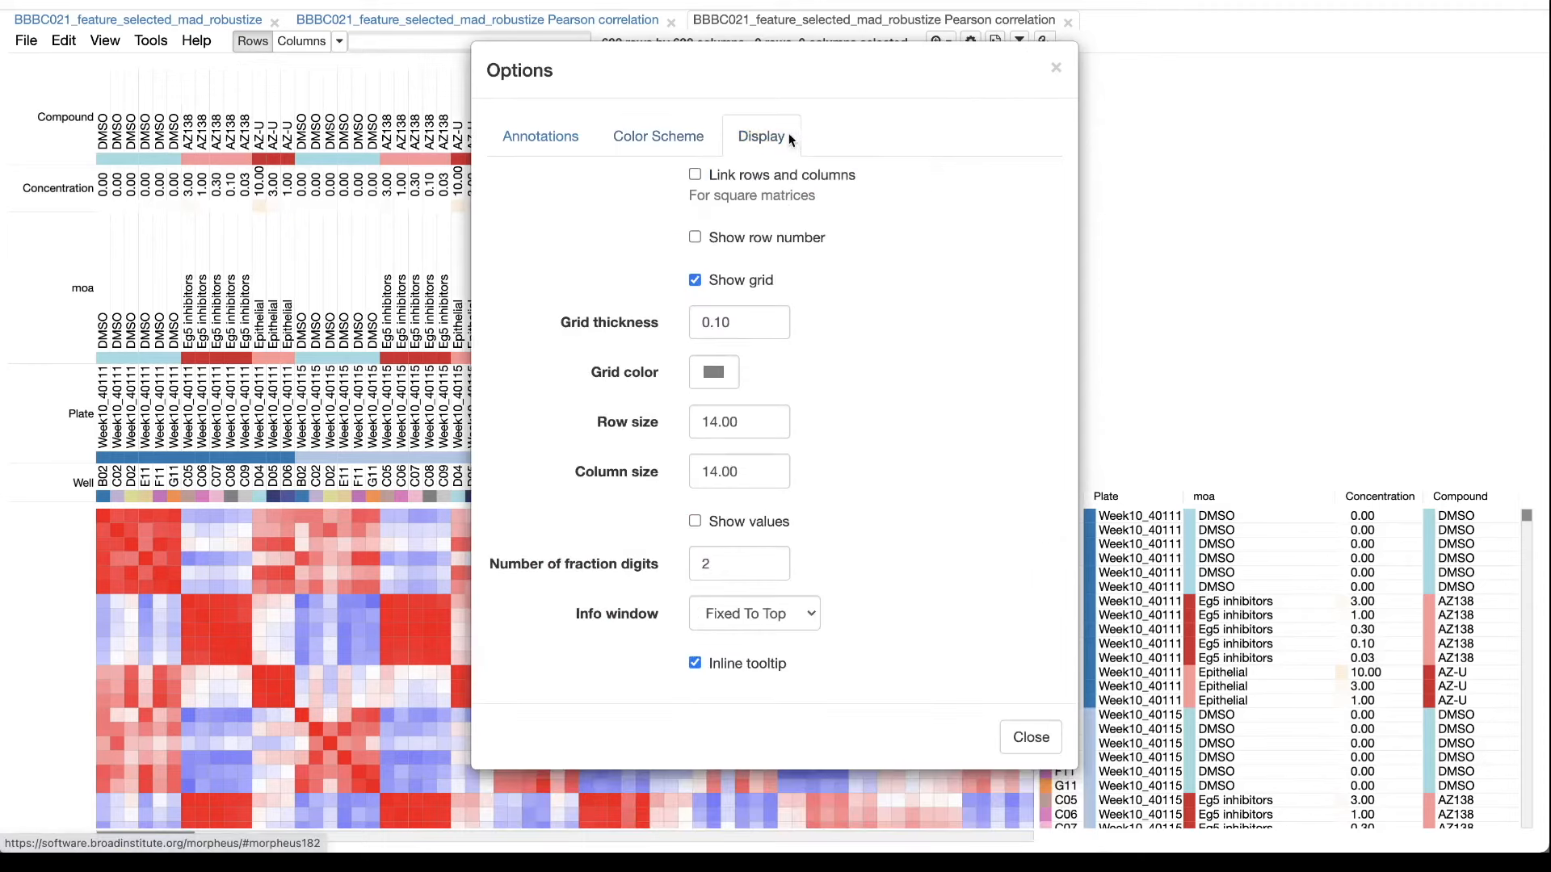
{"action": "left_click", "coordinate": [1055, 66]}
Sort the nuclear-feature correlation matrix by moa, with Compound and Concentration as the second and third sort levels.
{"action": "left_click", "coordinate": [943, 42]}
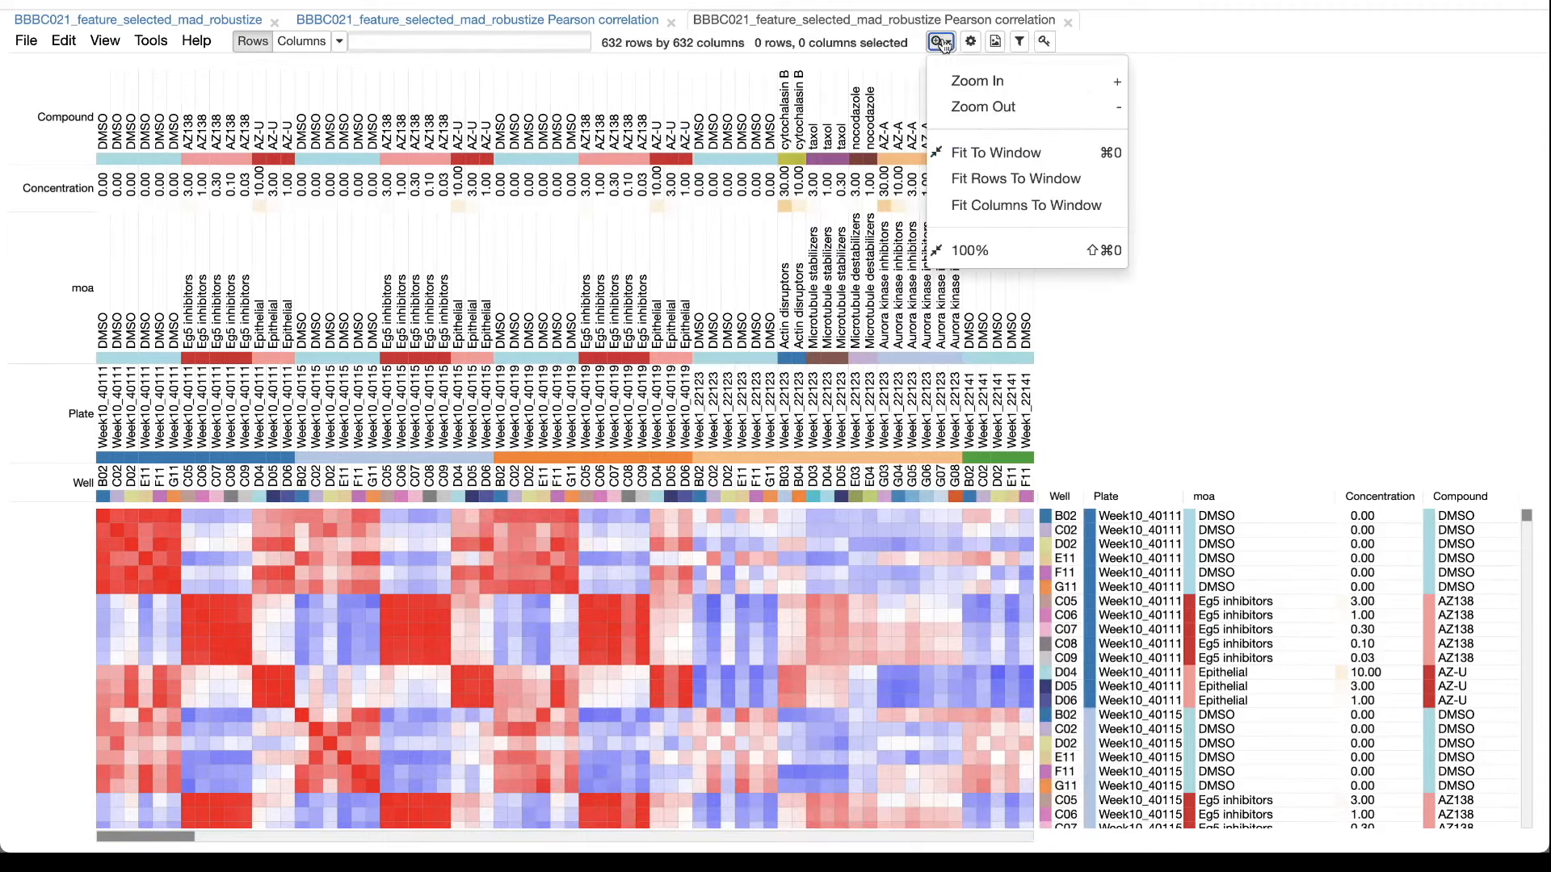
{"action": "left_click", "coordinate": [976, 109]}
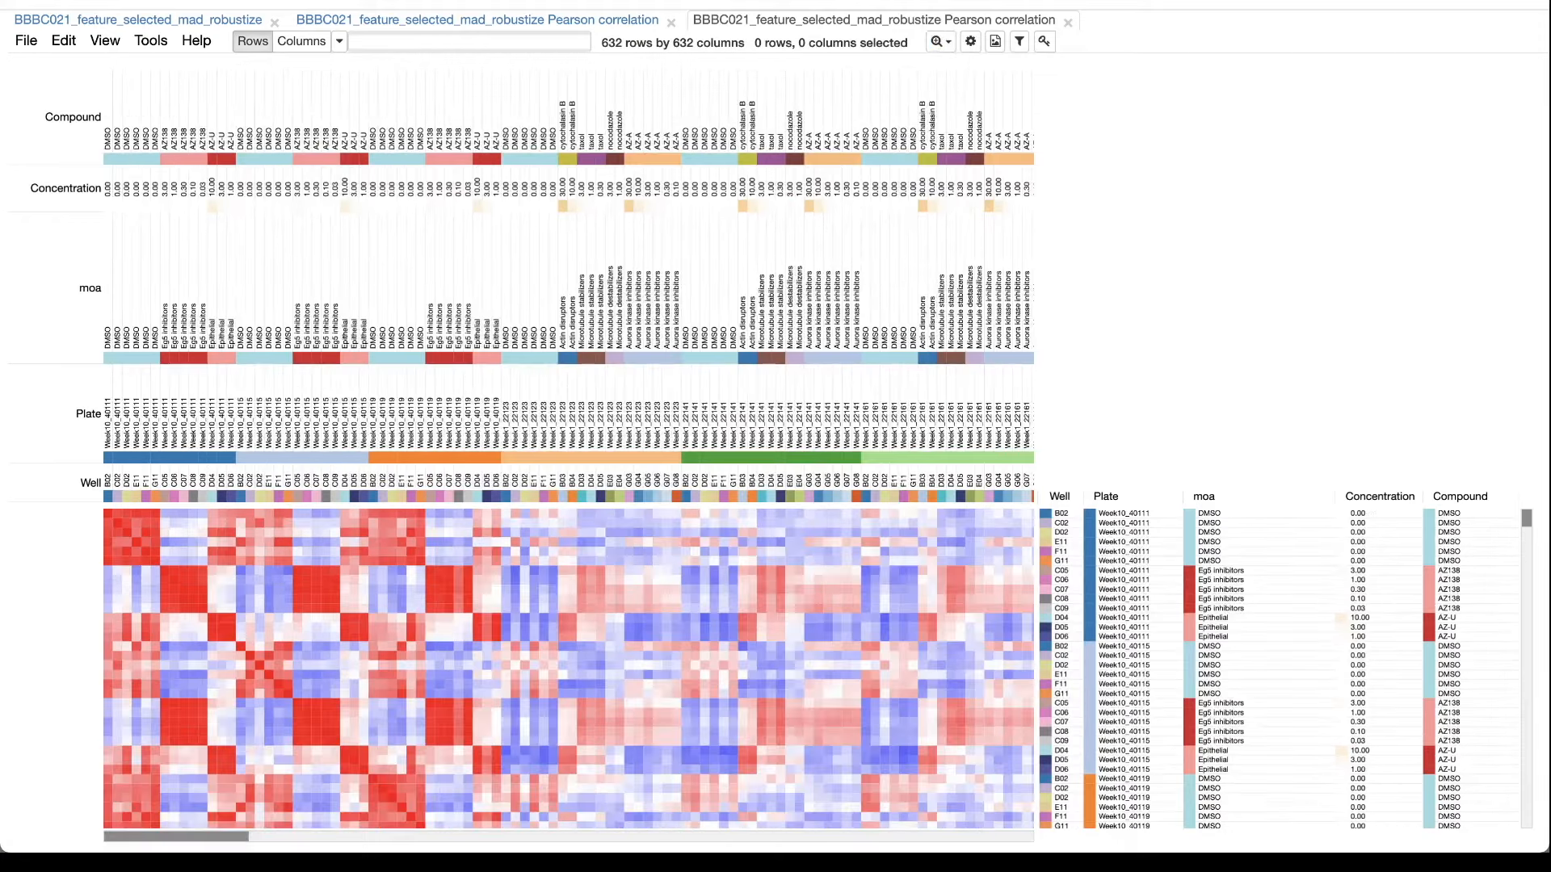
{"action": "left_click", "coordinate": [943, 43]}
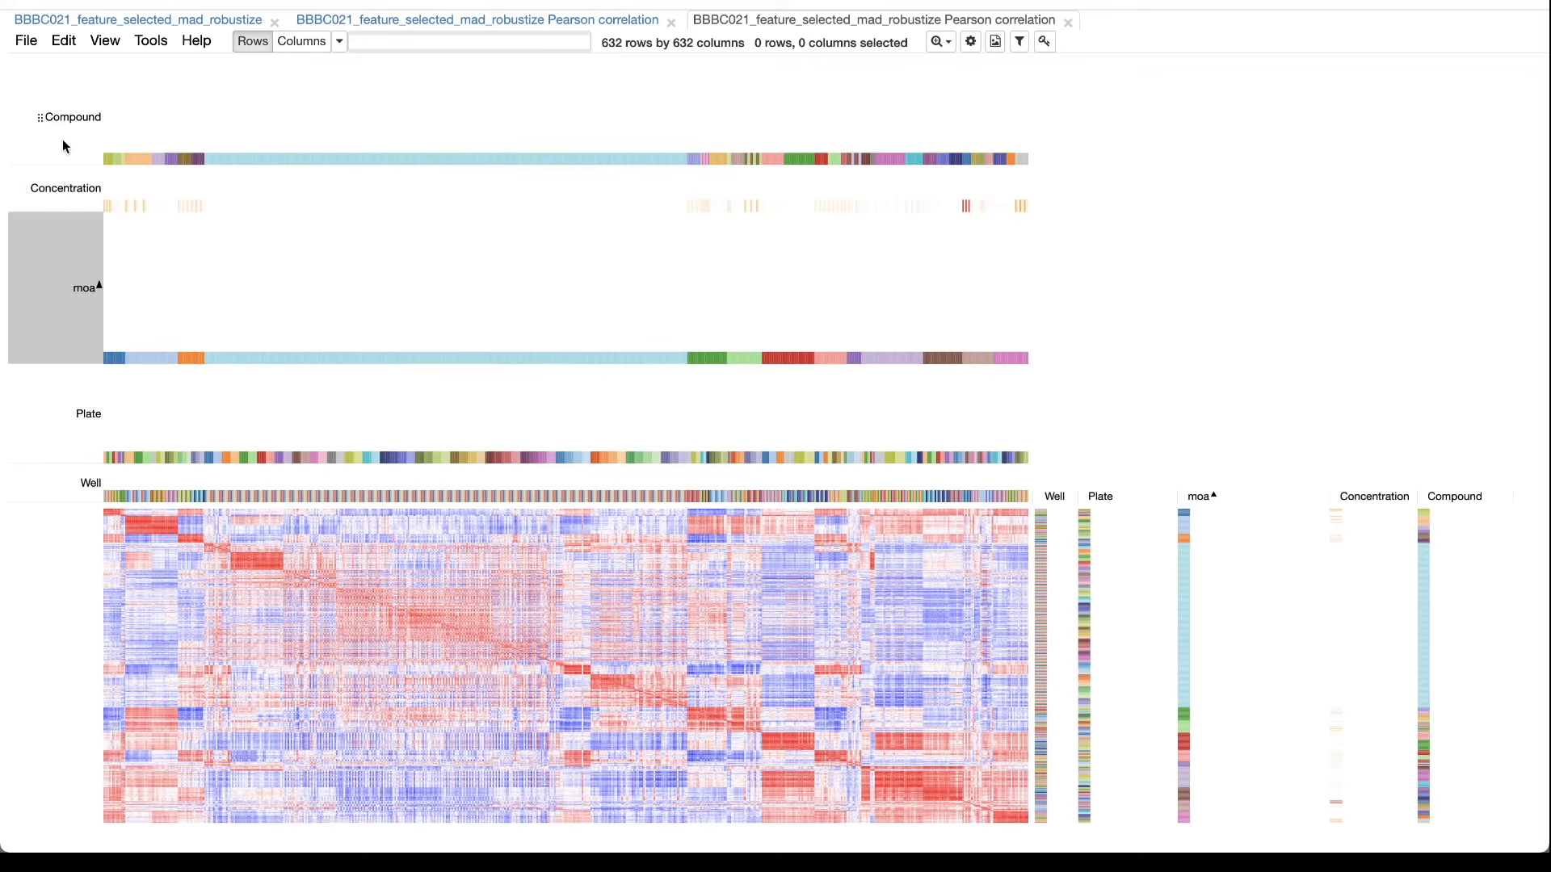
{"action": "left_click", "coordinate": [63, 146], "text": "shift"}
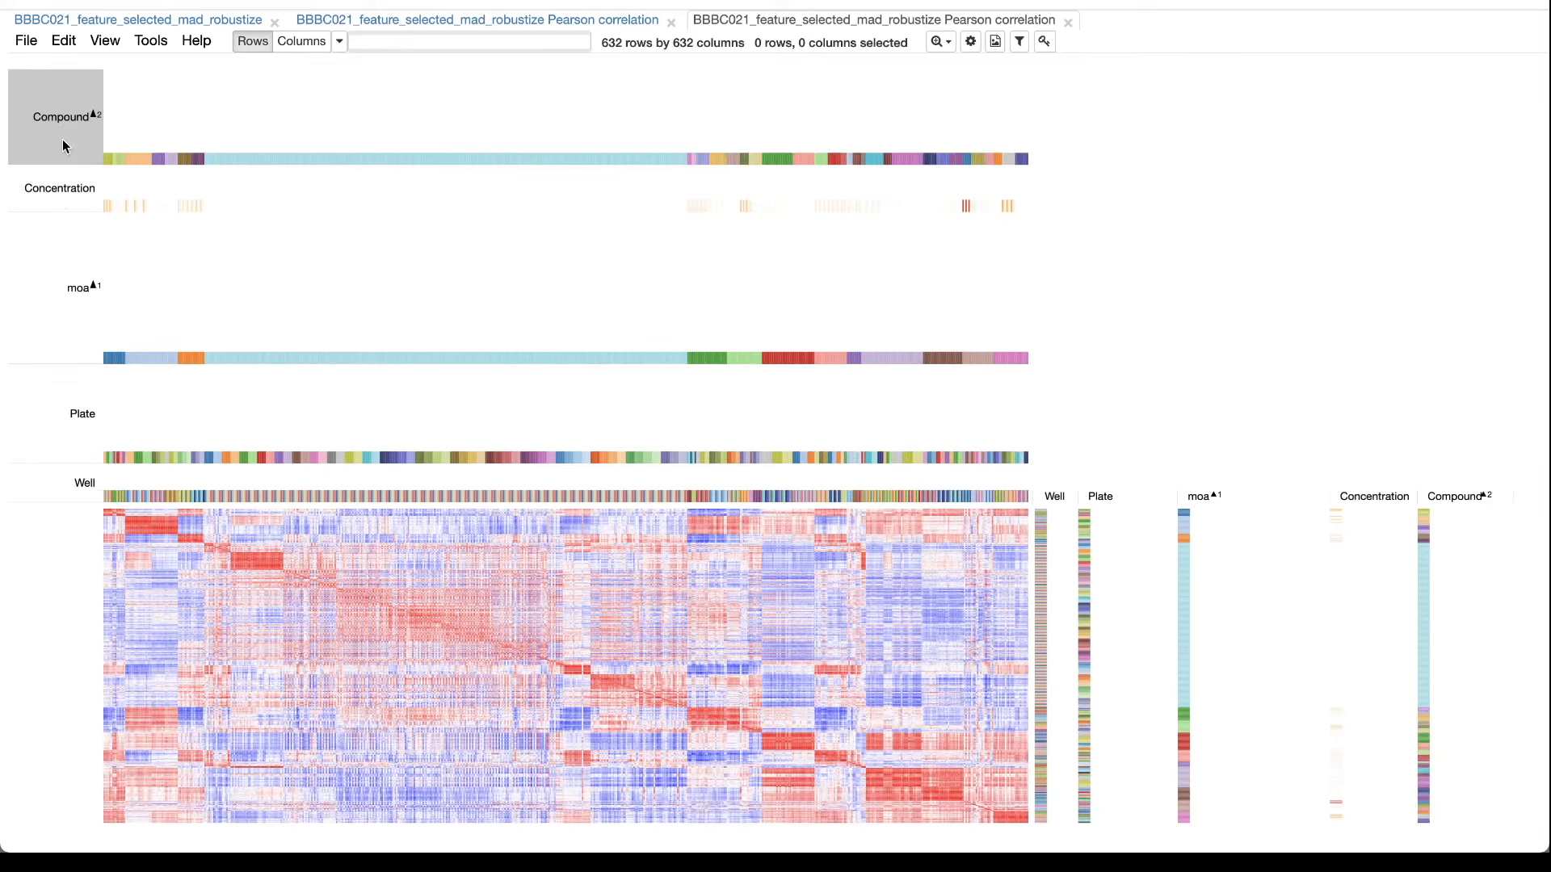
{"action": "left_click", "coordinate": [61, 192], "text": "shift"}
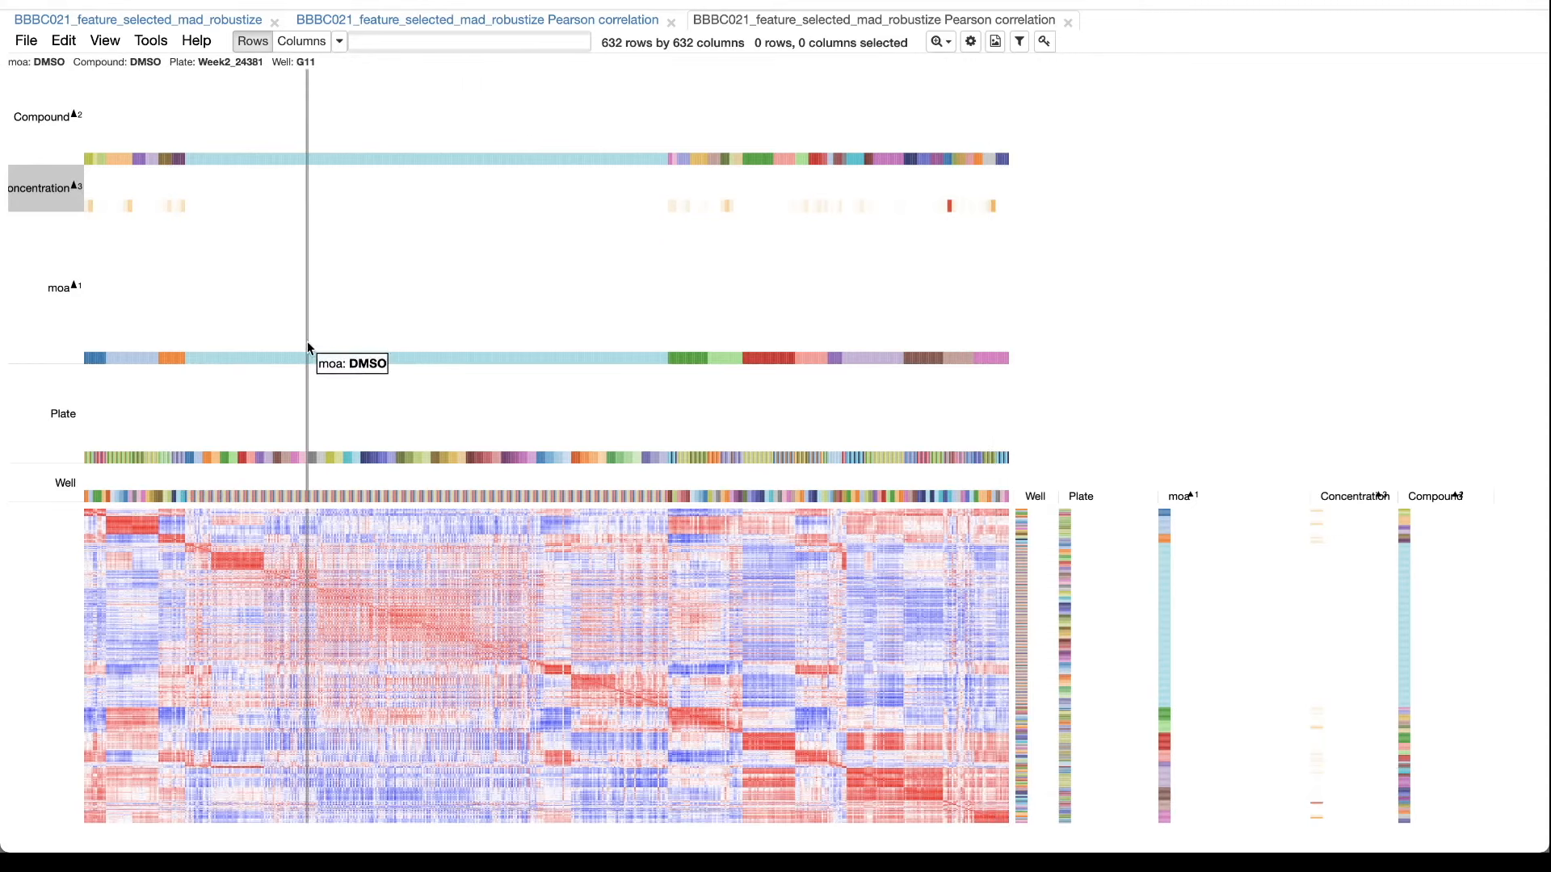
Return to the BBBC021_feature_selected_mad_robustize heat map and remove its cp_feature_name row filter.
{"action": "left_click", "coordinate": [228, 22]}
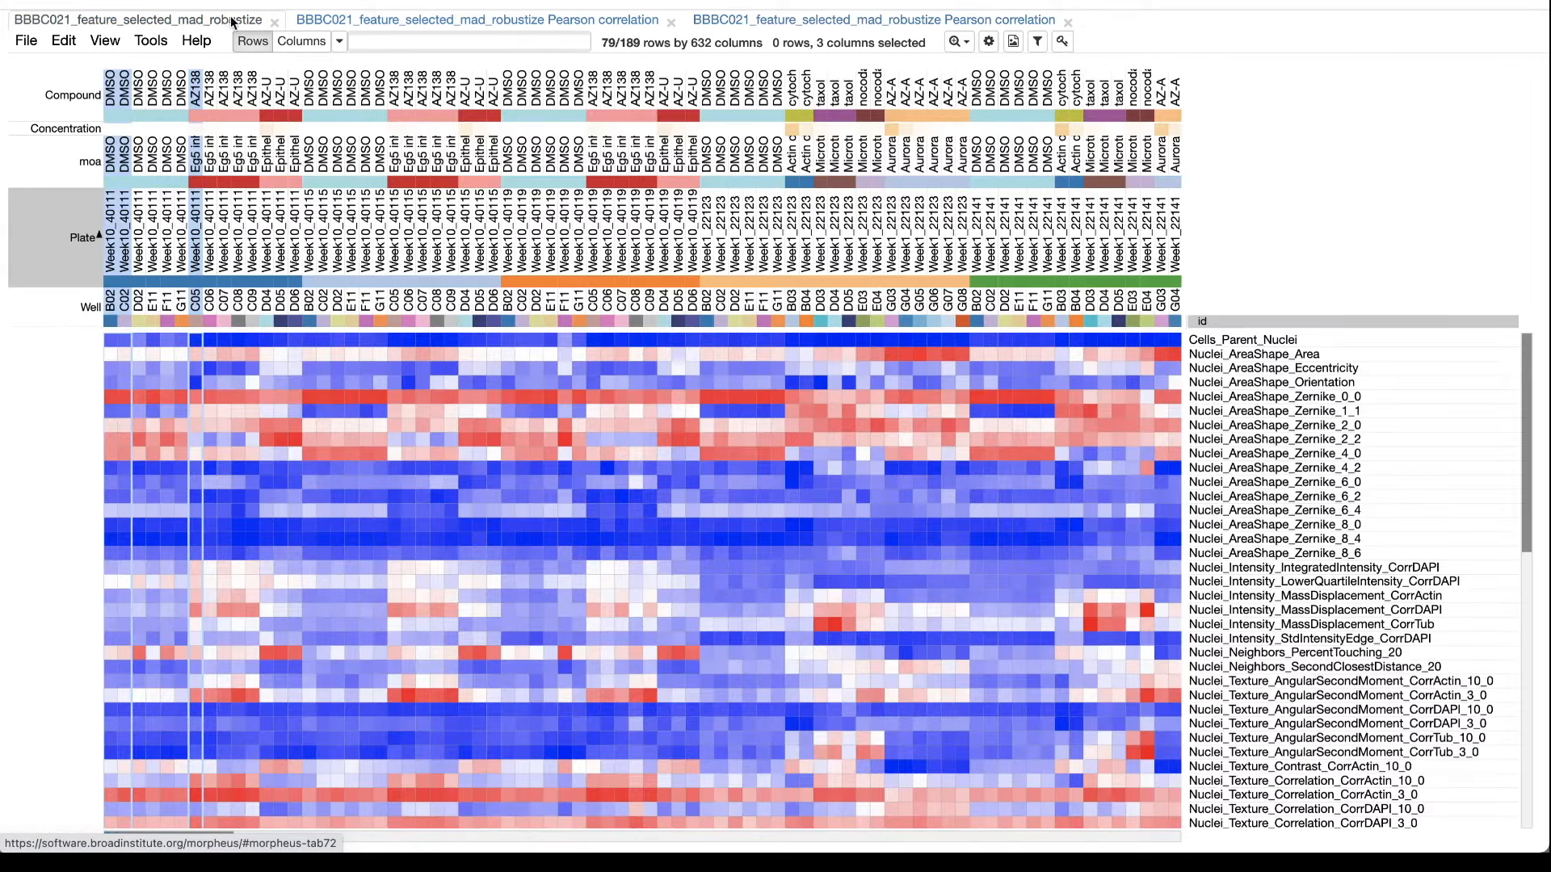
{"action": "left_click", "coordinate": [153, 42]}
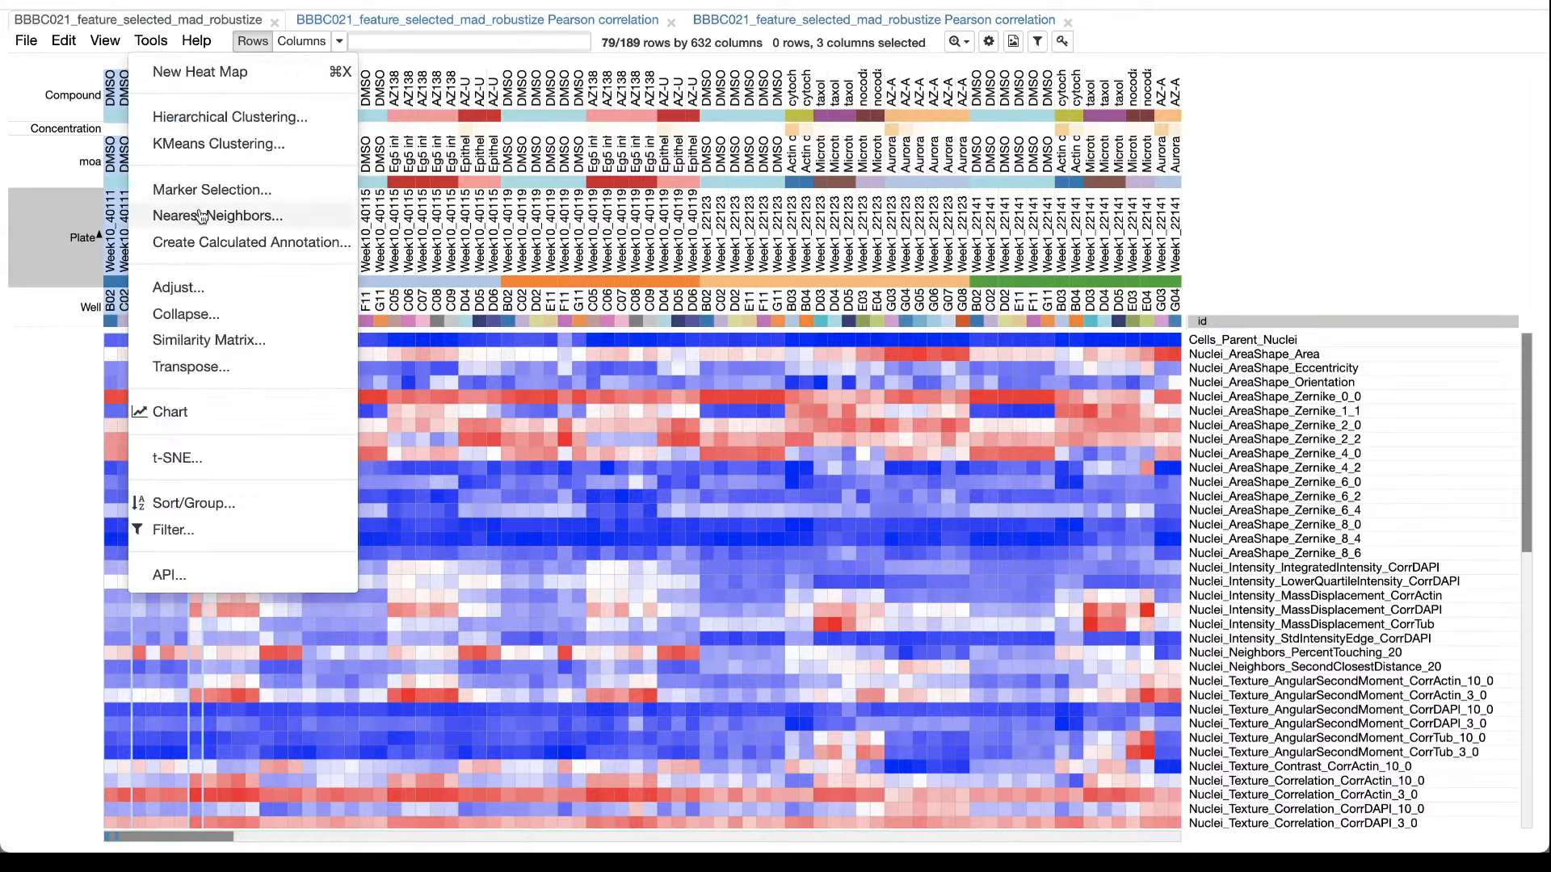
{"action": "left_click", "coordinate": [194, 531]}
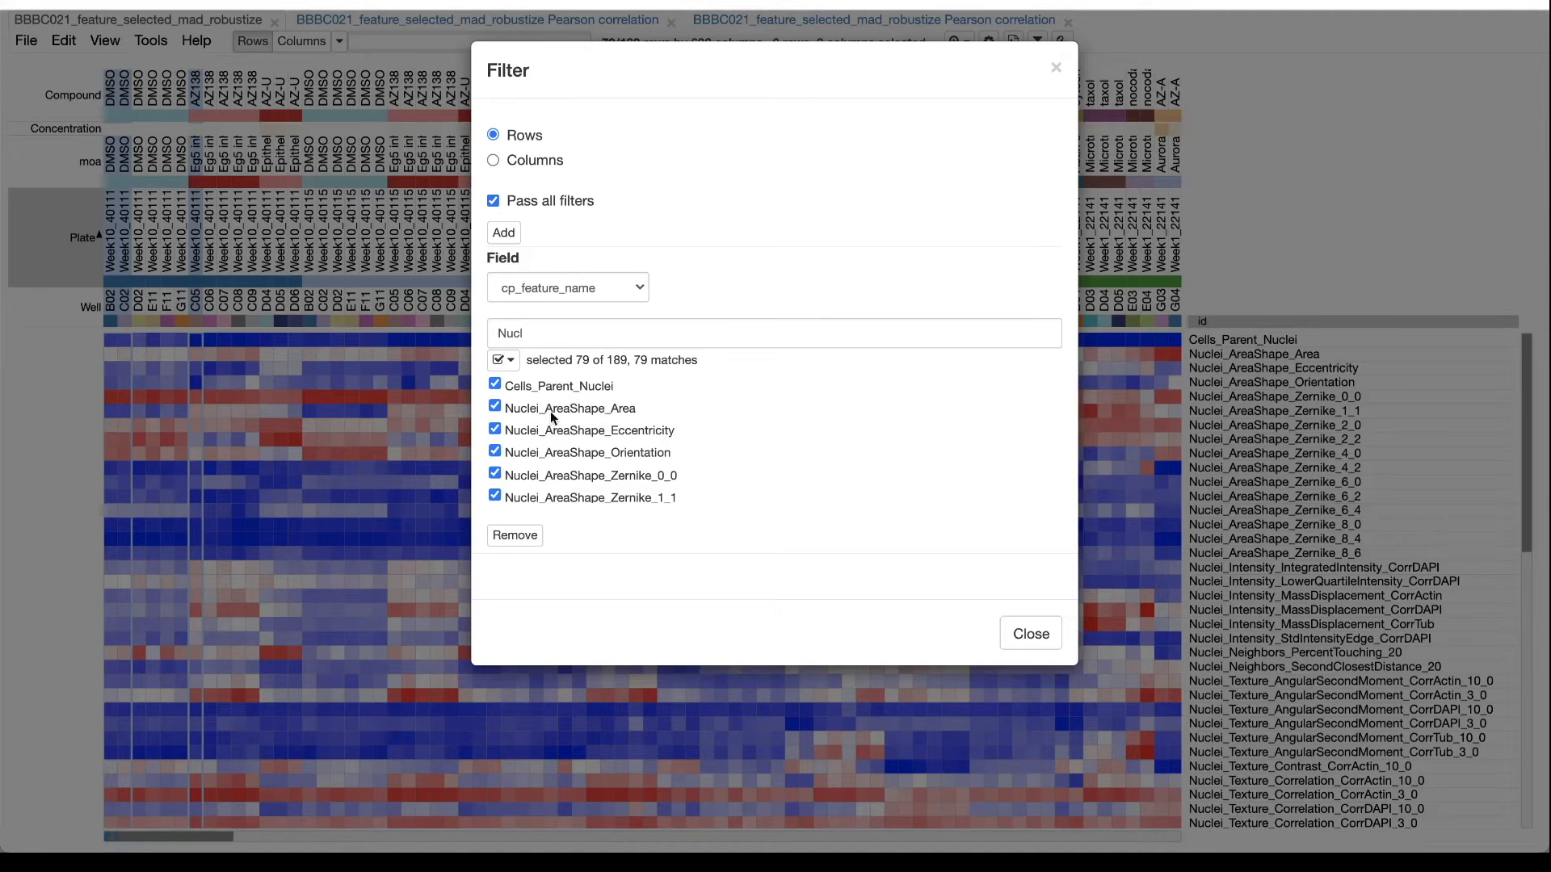
{"action": "left_click", "coordinate": [529, 535]}
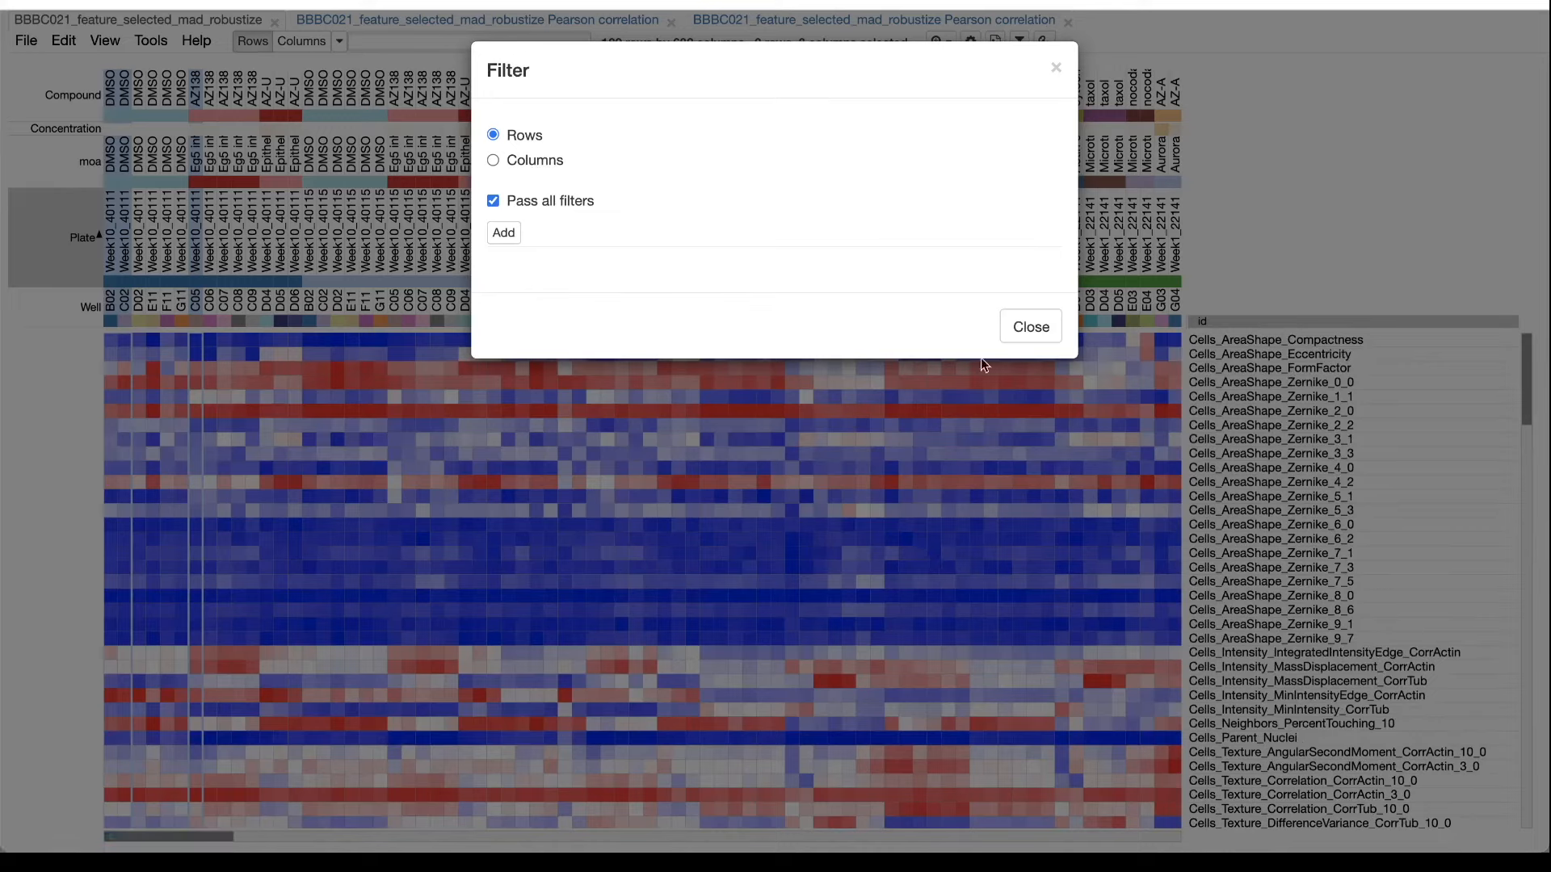
{"action": "left_click", "coordinate": [1027, 327]}
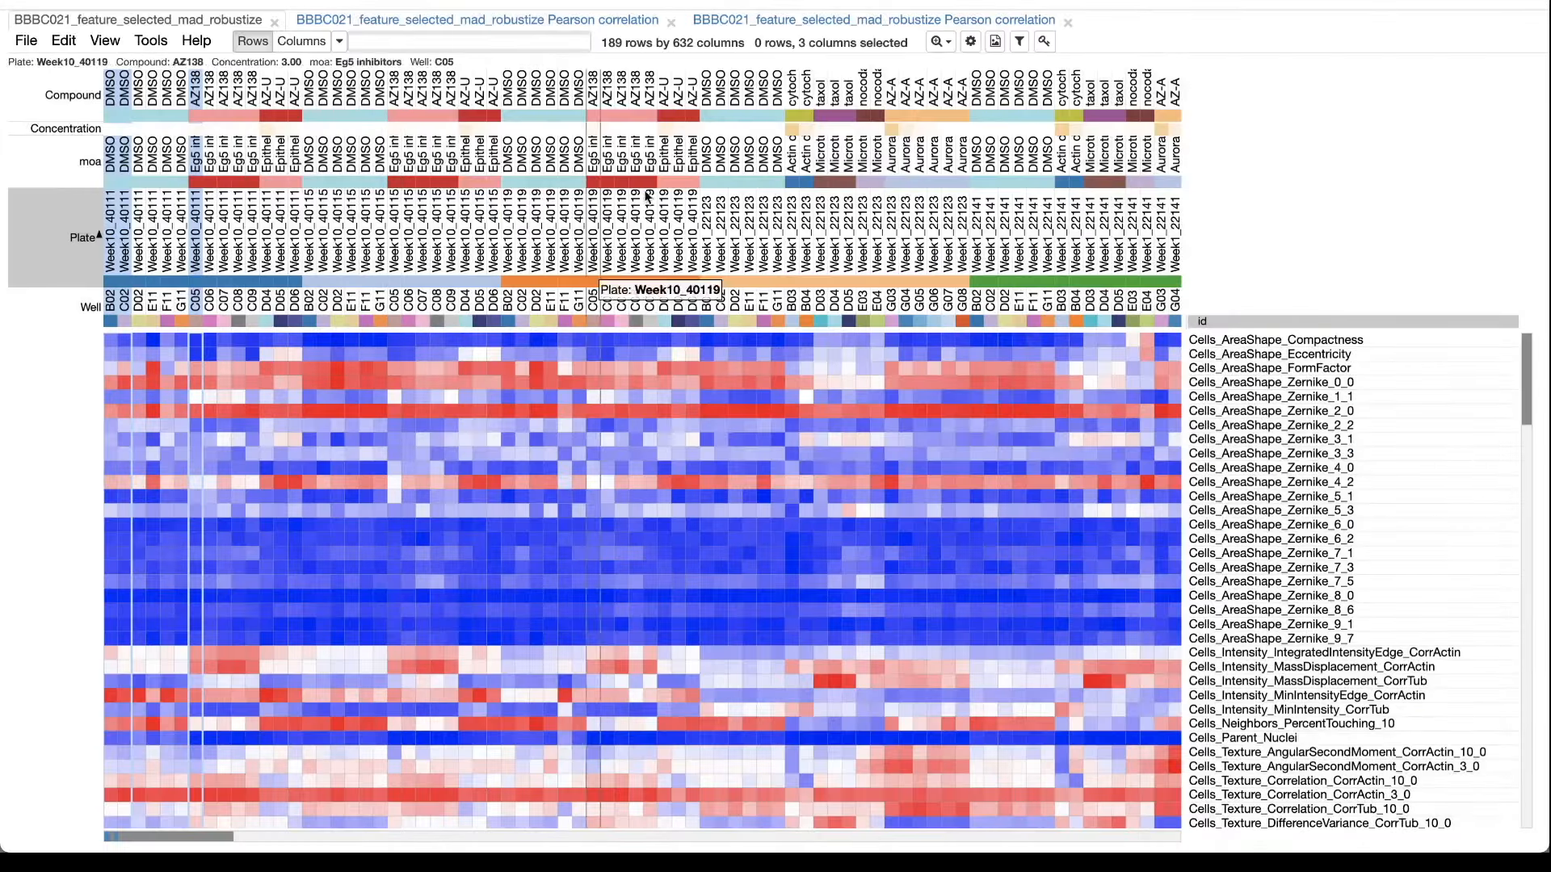
Run t-SNE on the columns with the one minus pearson correlation metric, epsilon 10 and perplexity 30, waiting for the page to respond.
{"action": "left_click", "coordinate": [154, 42]}
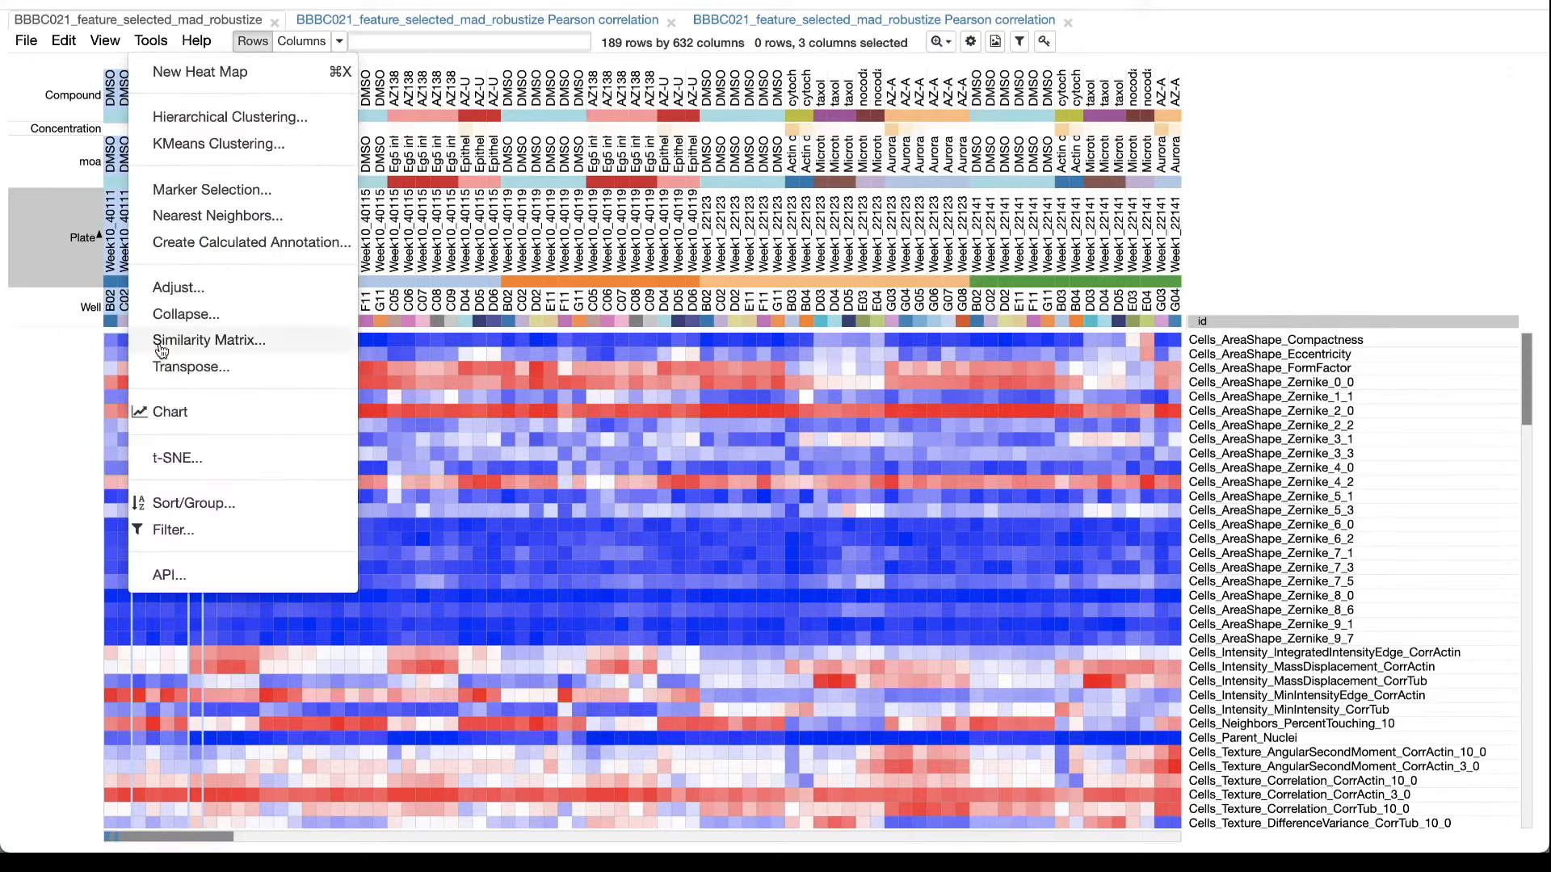
{"action": "left_click", "coordinate": [165, 466]}
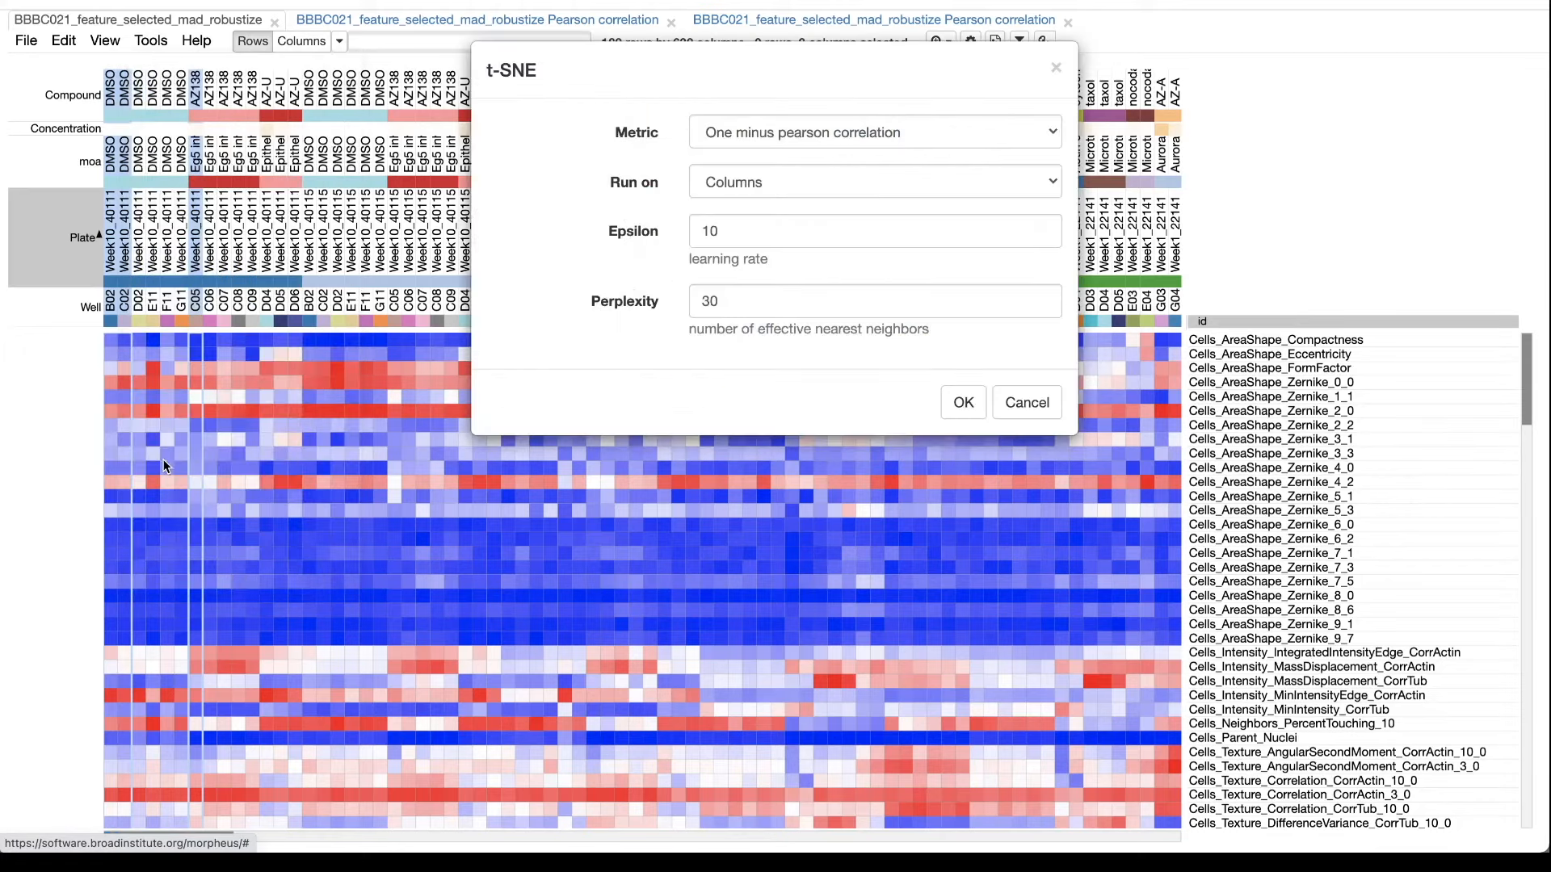
{"action": "left_click", "coordinate": [769, 133]}
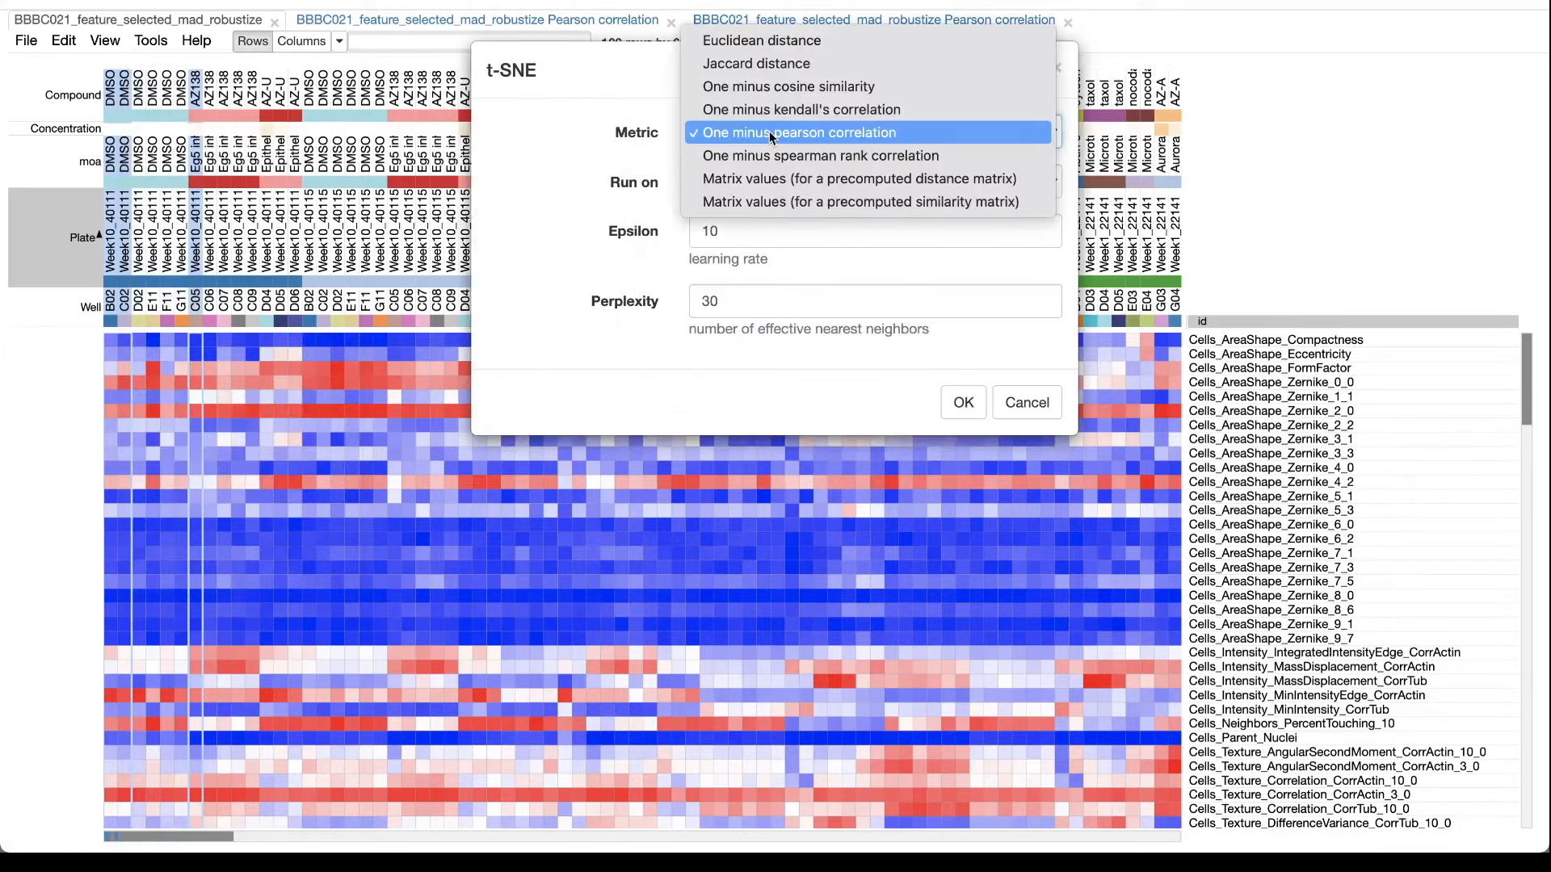
{"action": "left_click", "coordinate": [603, 163]}
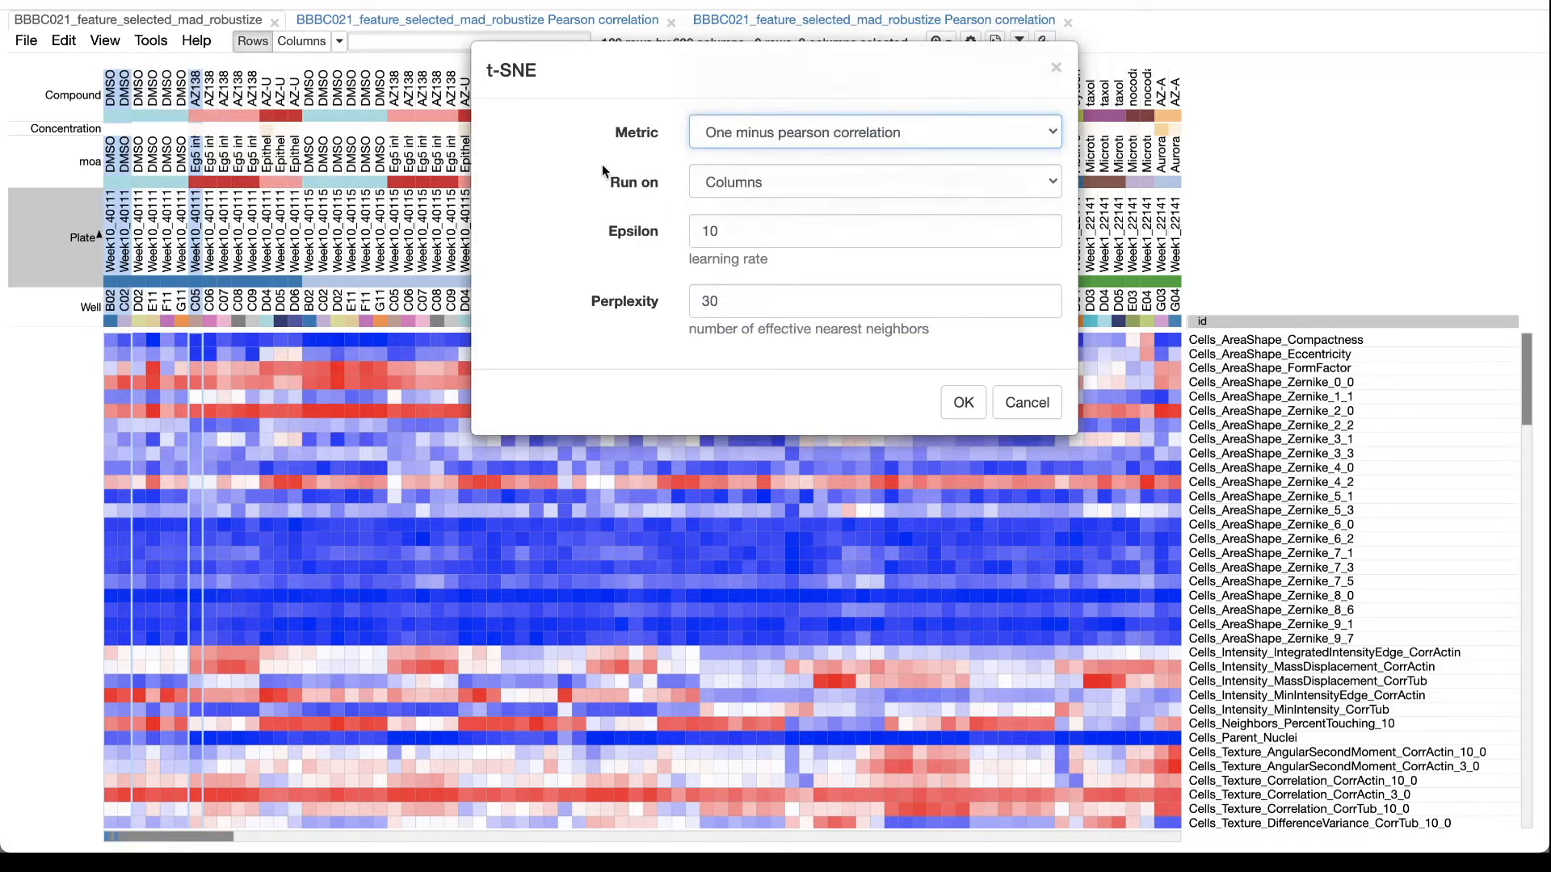
{"action": "left_click", "coordinate": [954, 399]}
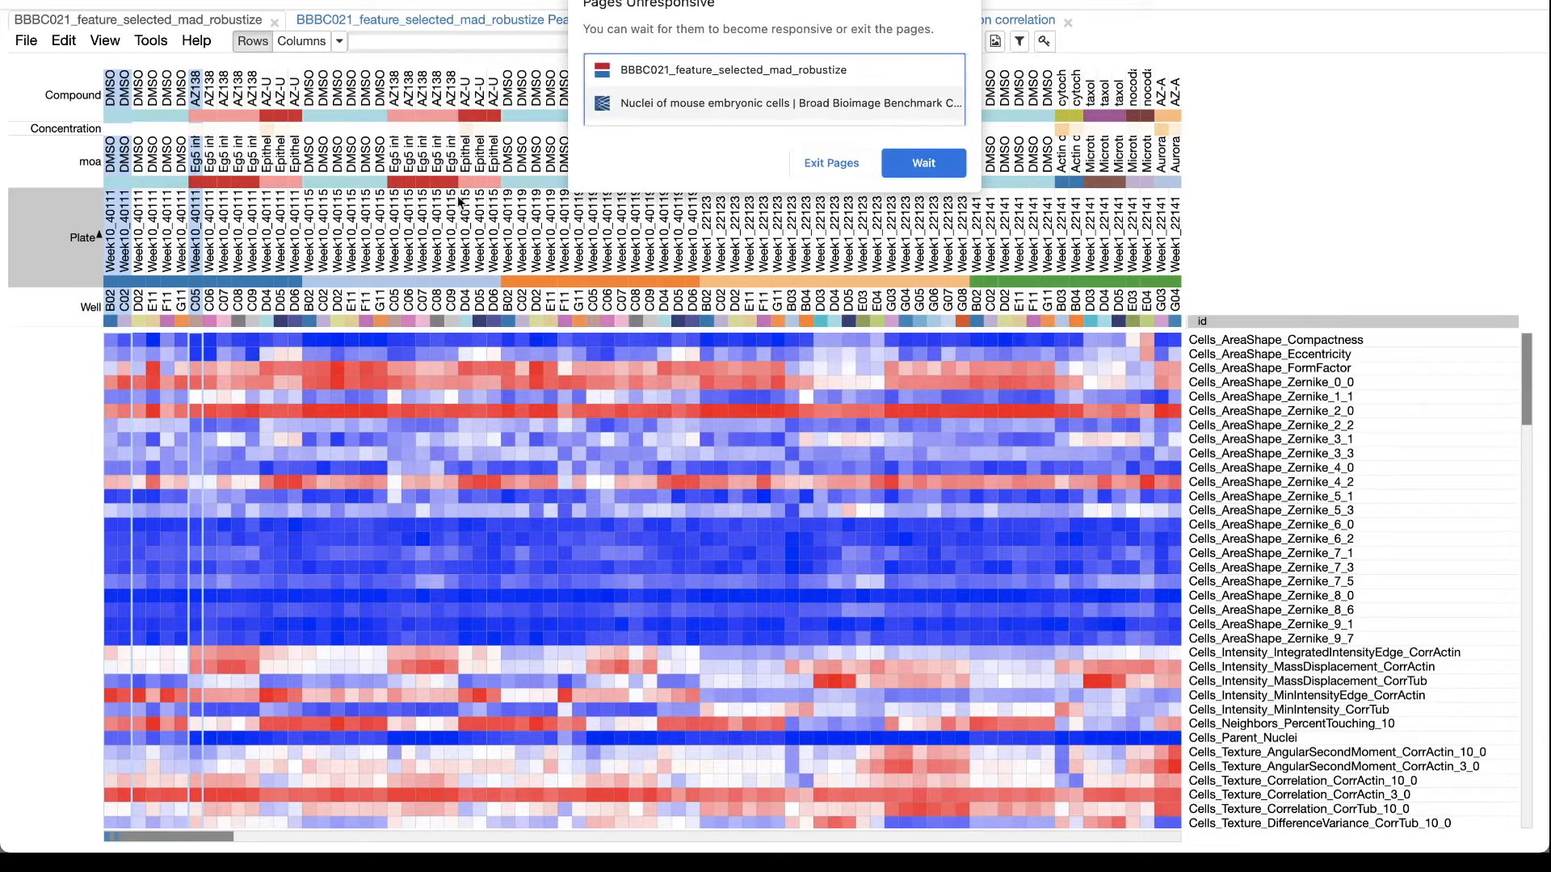
{"action": "left_click", "coordinate": [916, 160]}
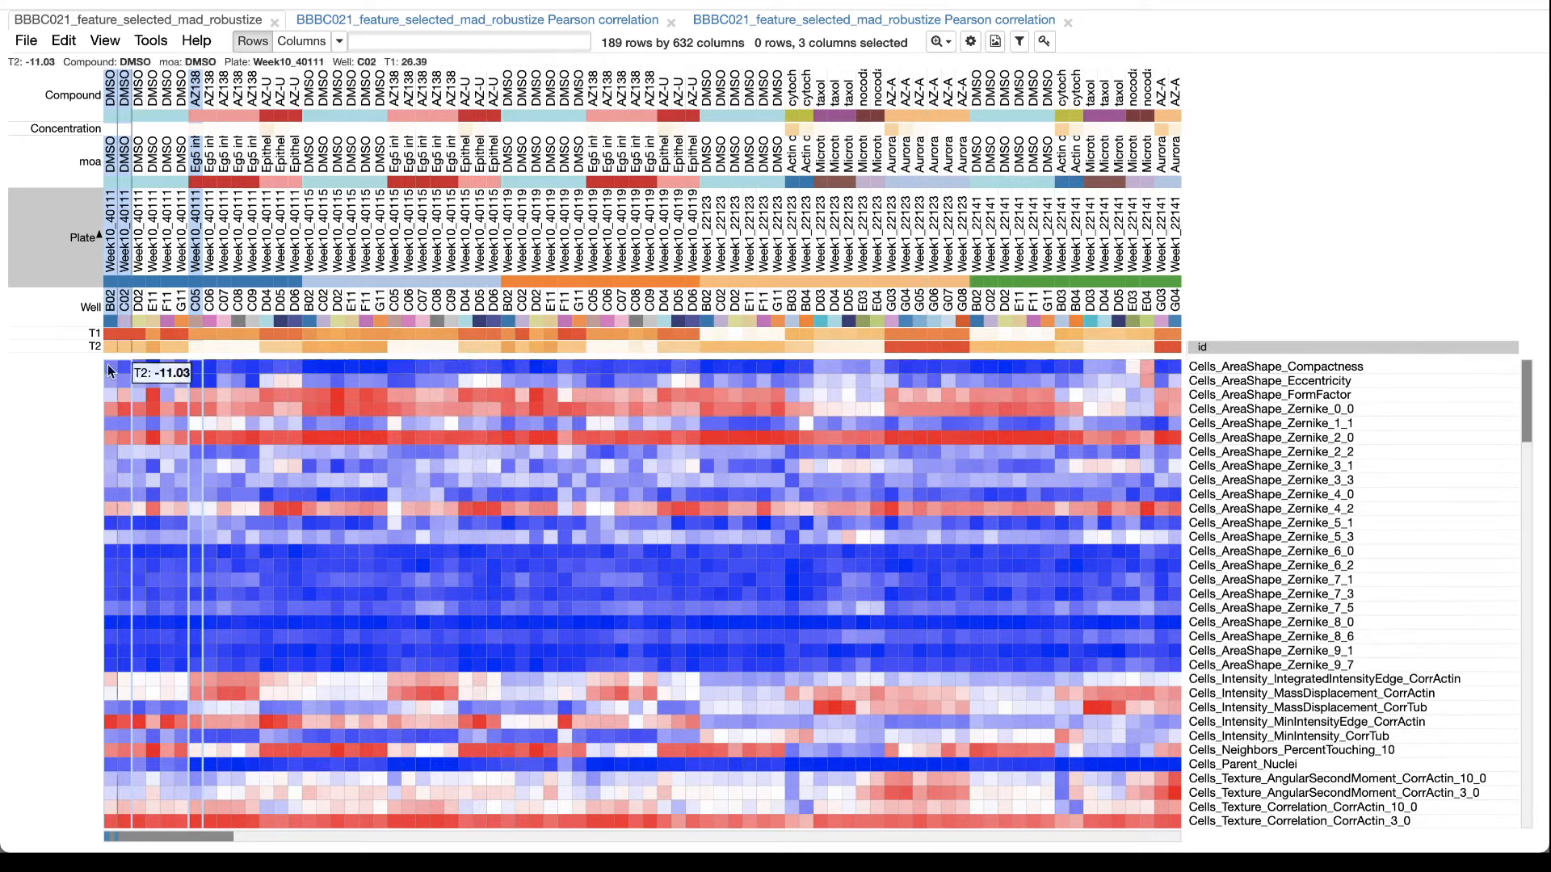
Create an embedding chart with T1 on the X axis and T2 on the Y axis.
{"action": "left_click", "coordinate": [150, 45]}
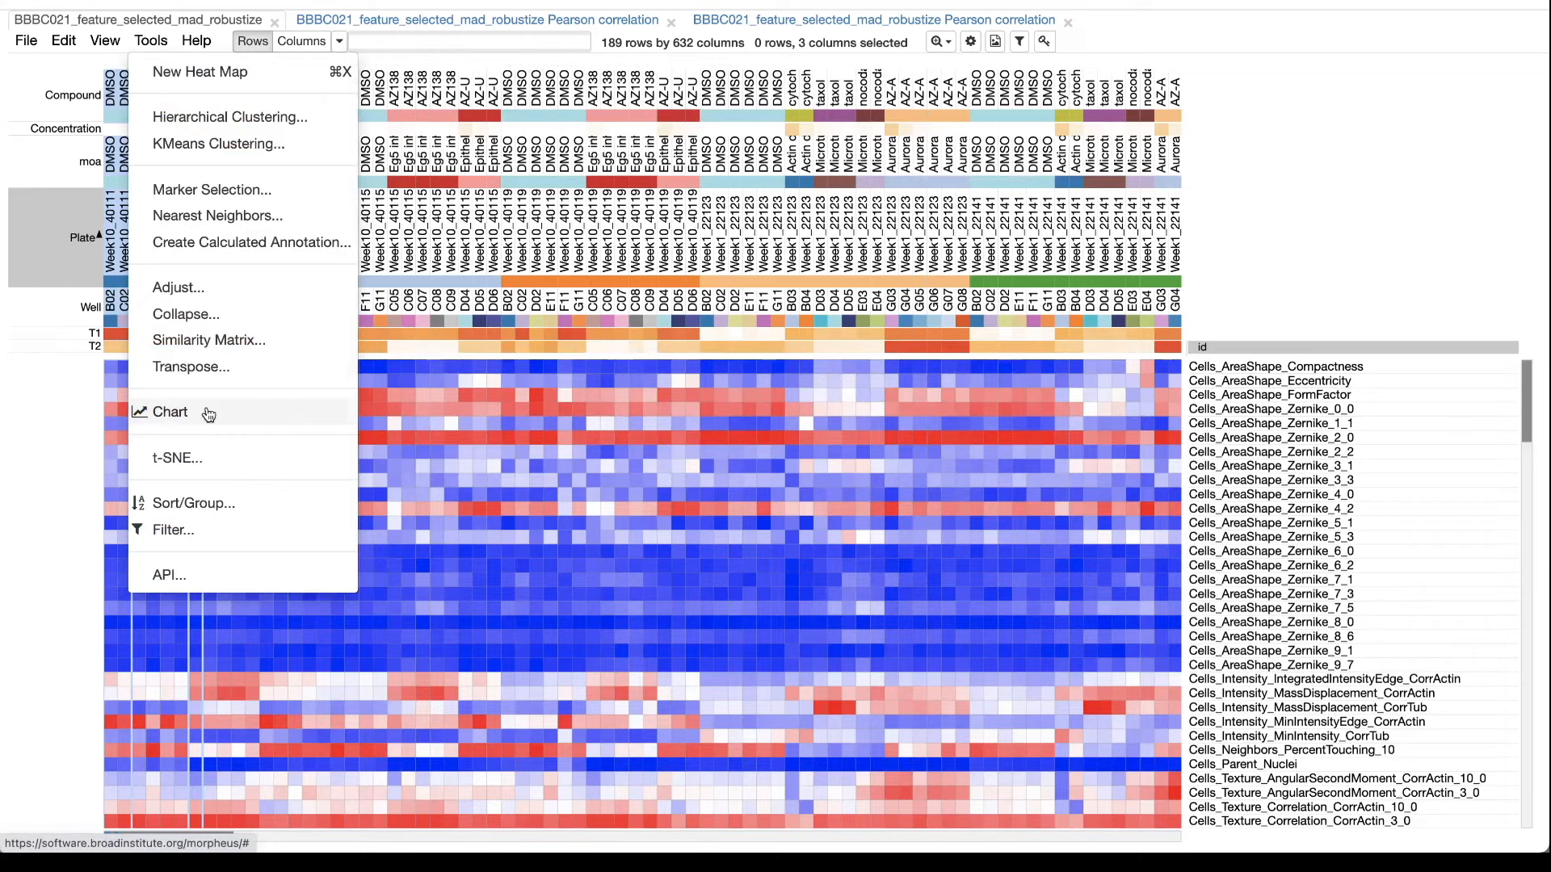
{"action": "left_click", "coordinate": [170, 412]}
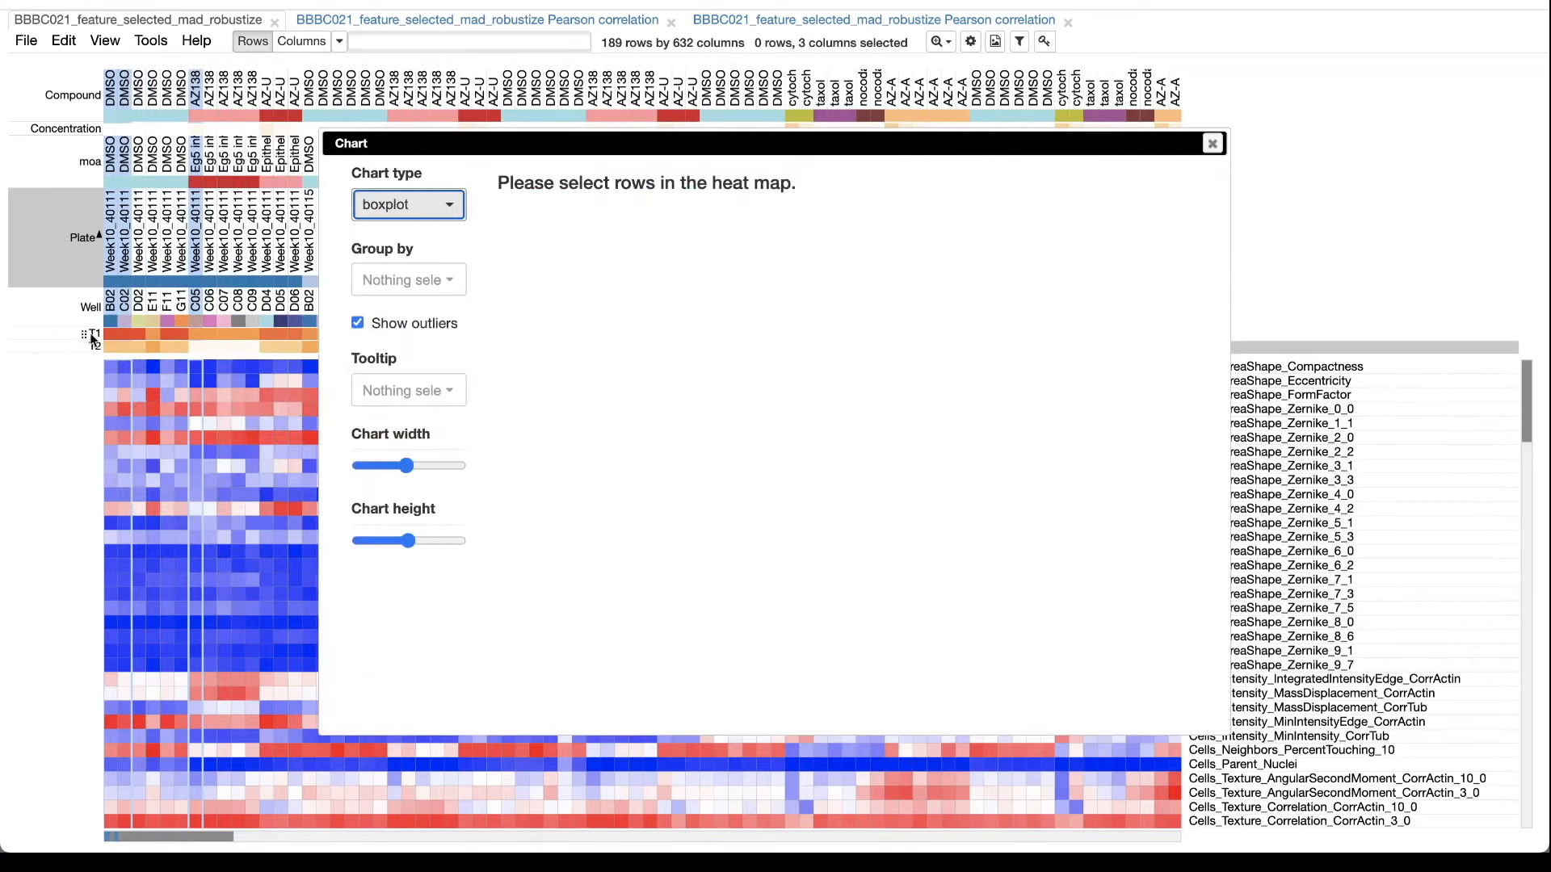
{"action": "left_click", "coordinate": [414, 210]}
{"action": "left_click", "coordinate": [411, 272]}
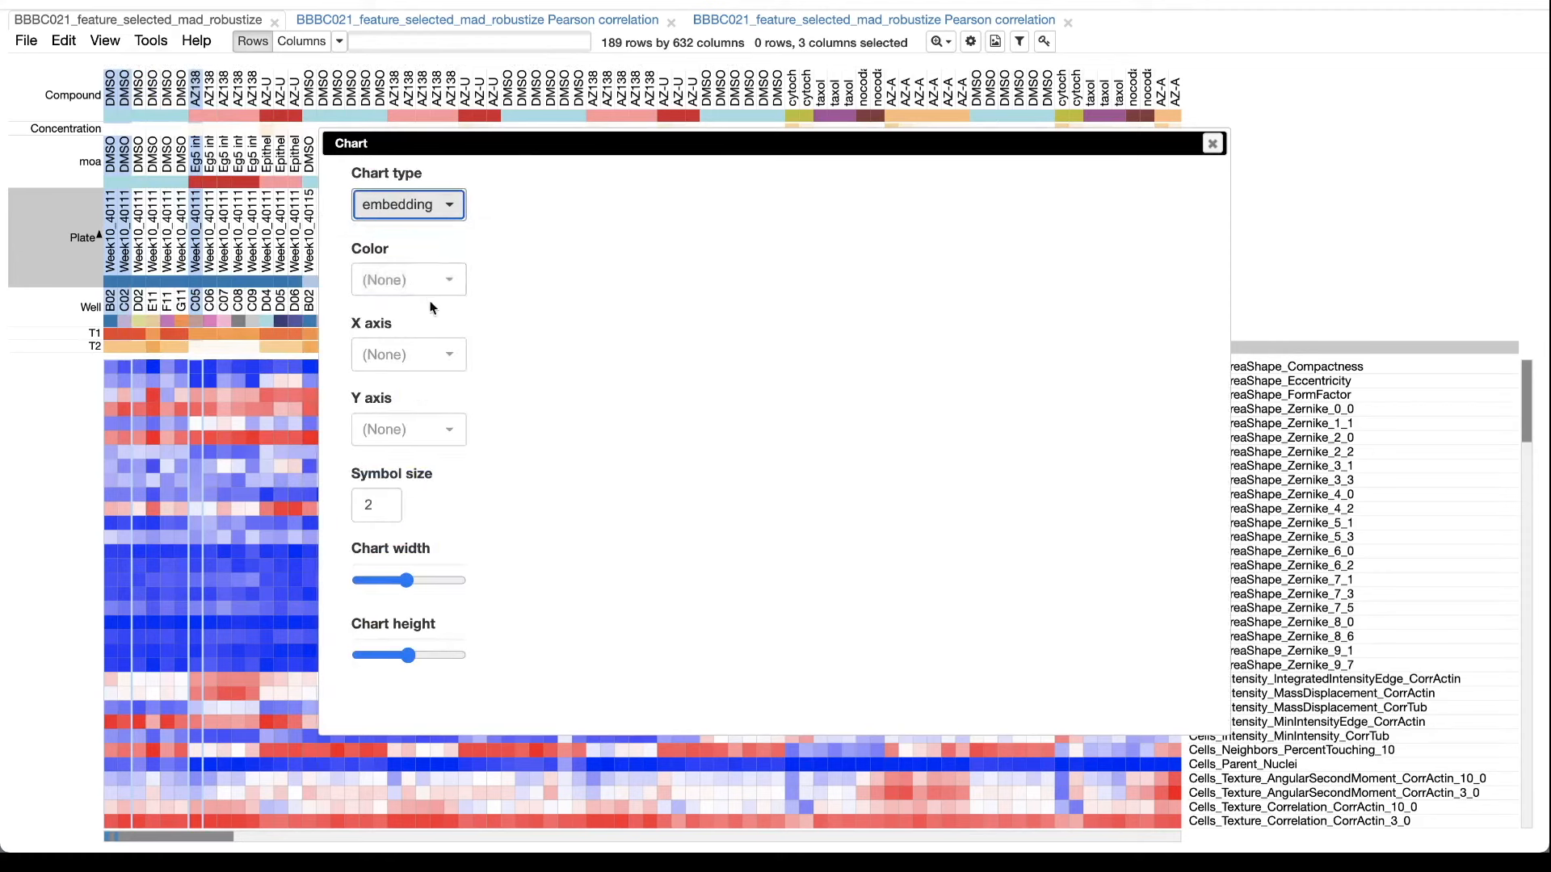
{"action": "left_click", "coordinate": [417, 357]}
{"action": "left_click", "coordinate": [420, 490]}
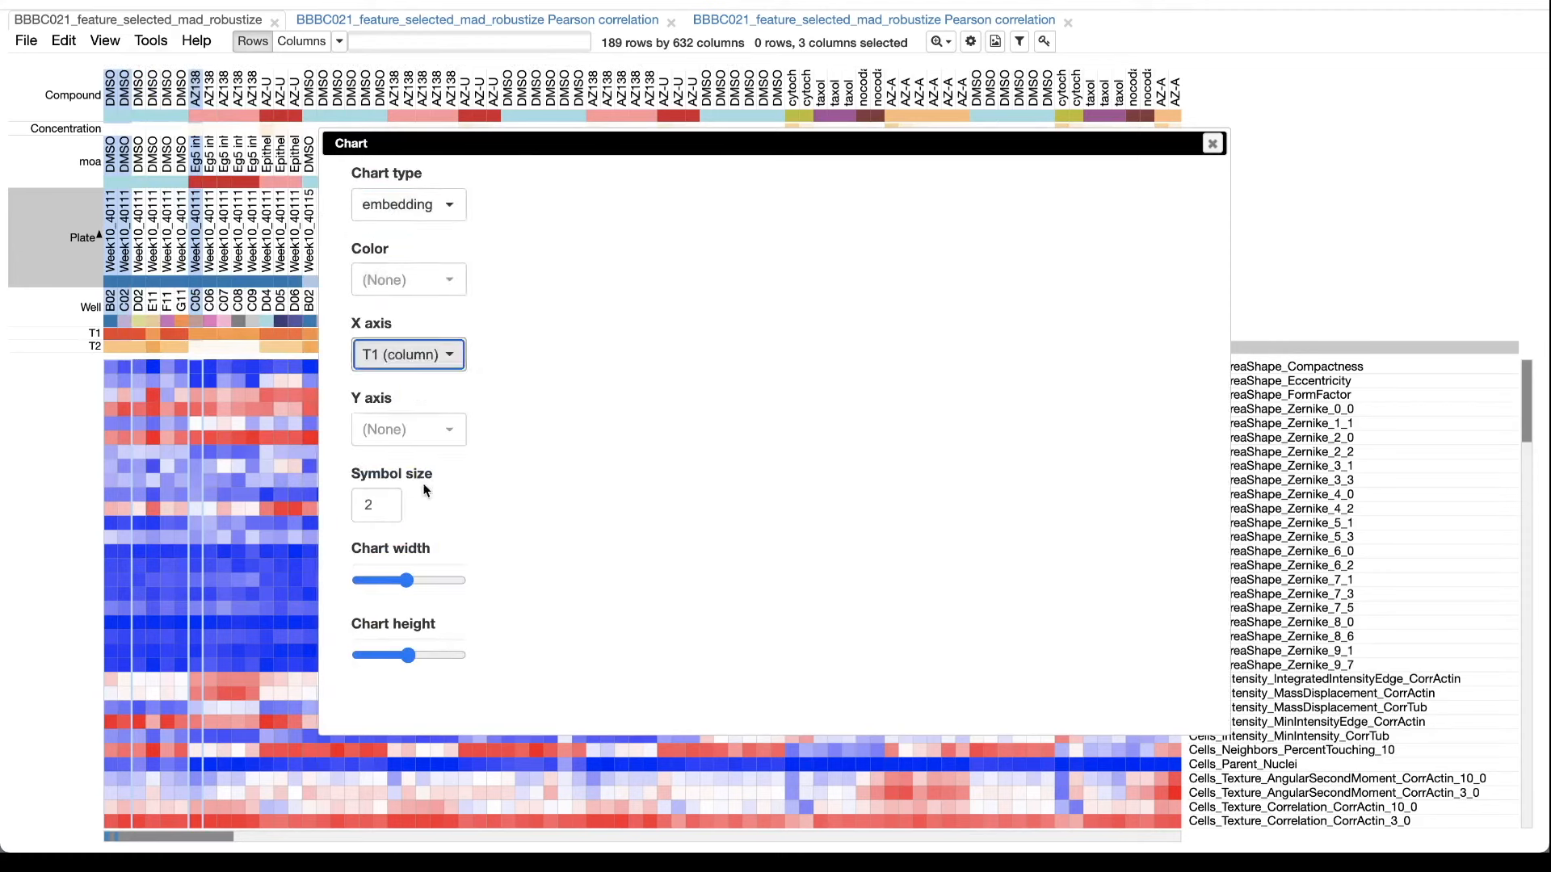
{"action": "left_click", "coordinate": [421, 430]}
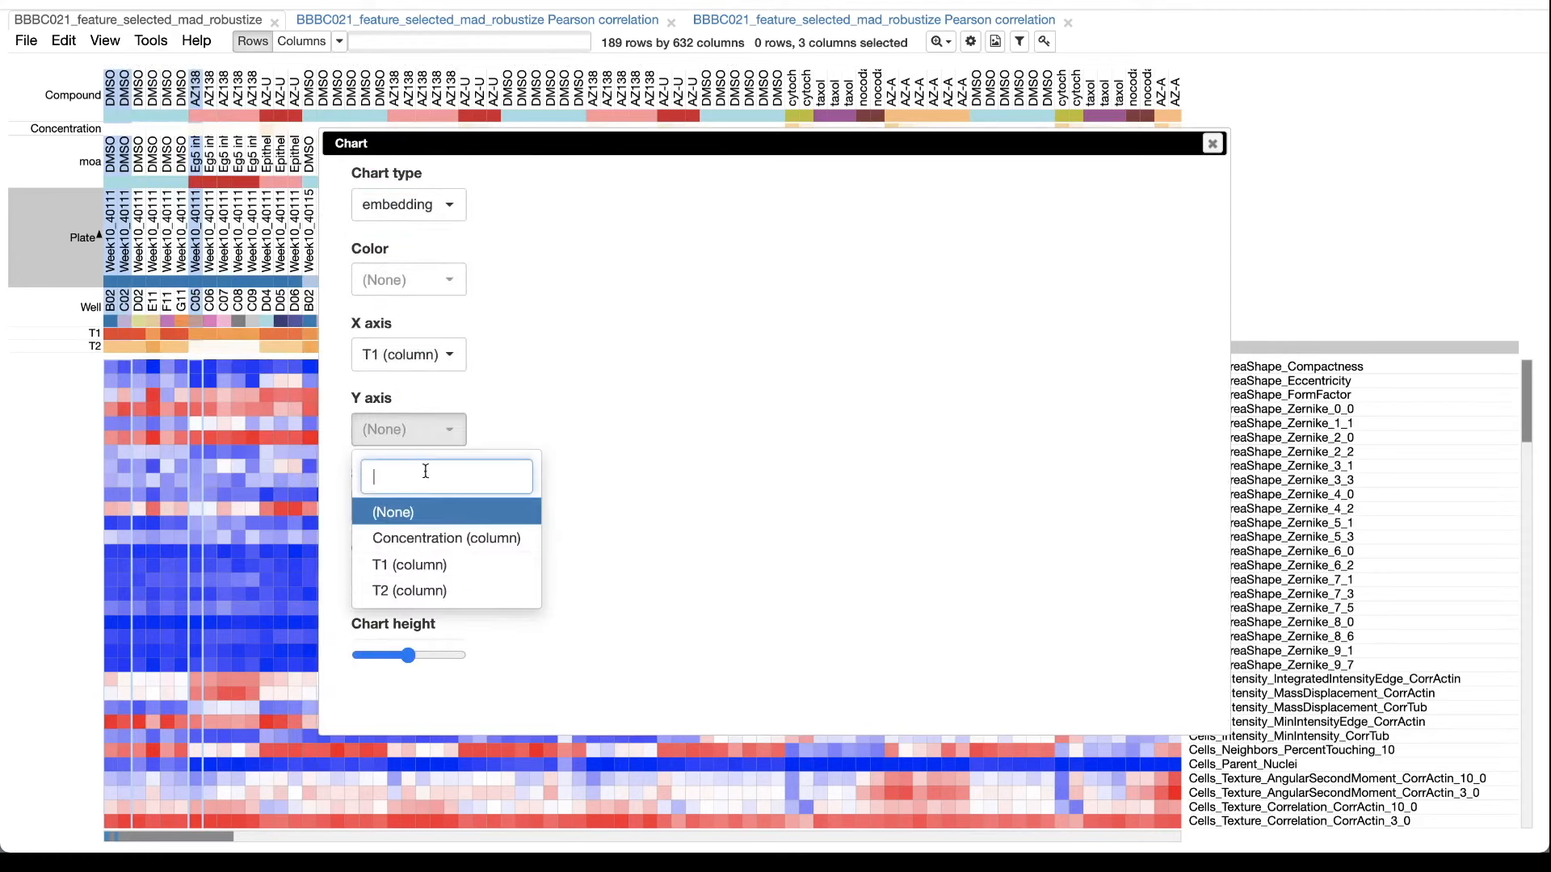
{"action": "left_click", "coordinate": [420, 591]}
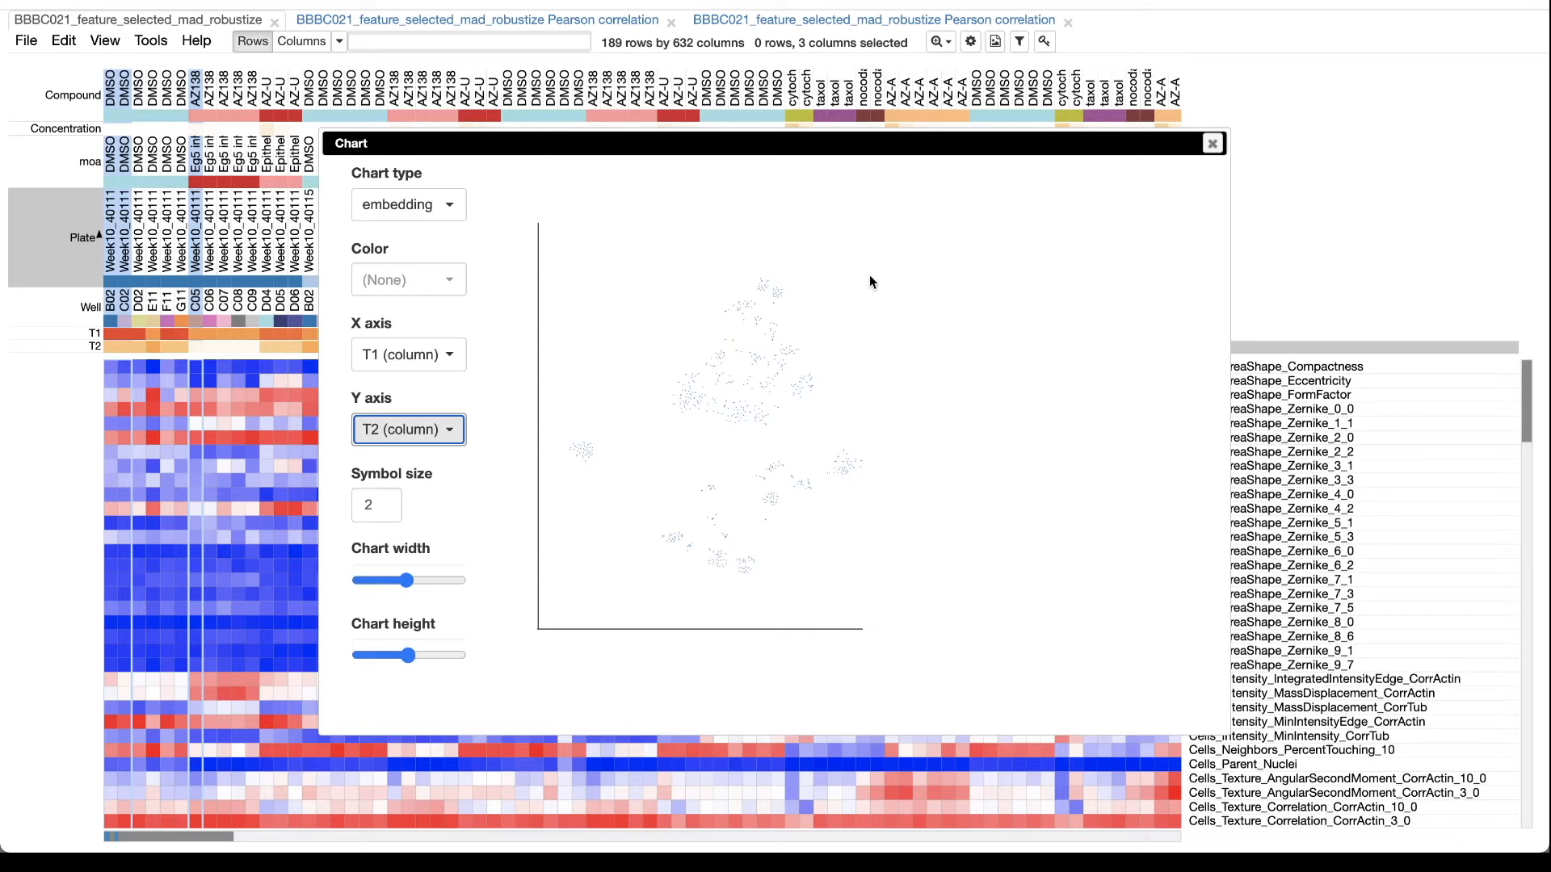
Set the embedding chart's symbol size to 5 and color its points by moa.
{"action": "left_click_drag", "start_coordinate": [373, 507], "coordinate": [351, 515]}
{"action": "type", "text": "5"}
{"action": "left_click", "coordinate": [495, 518]}
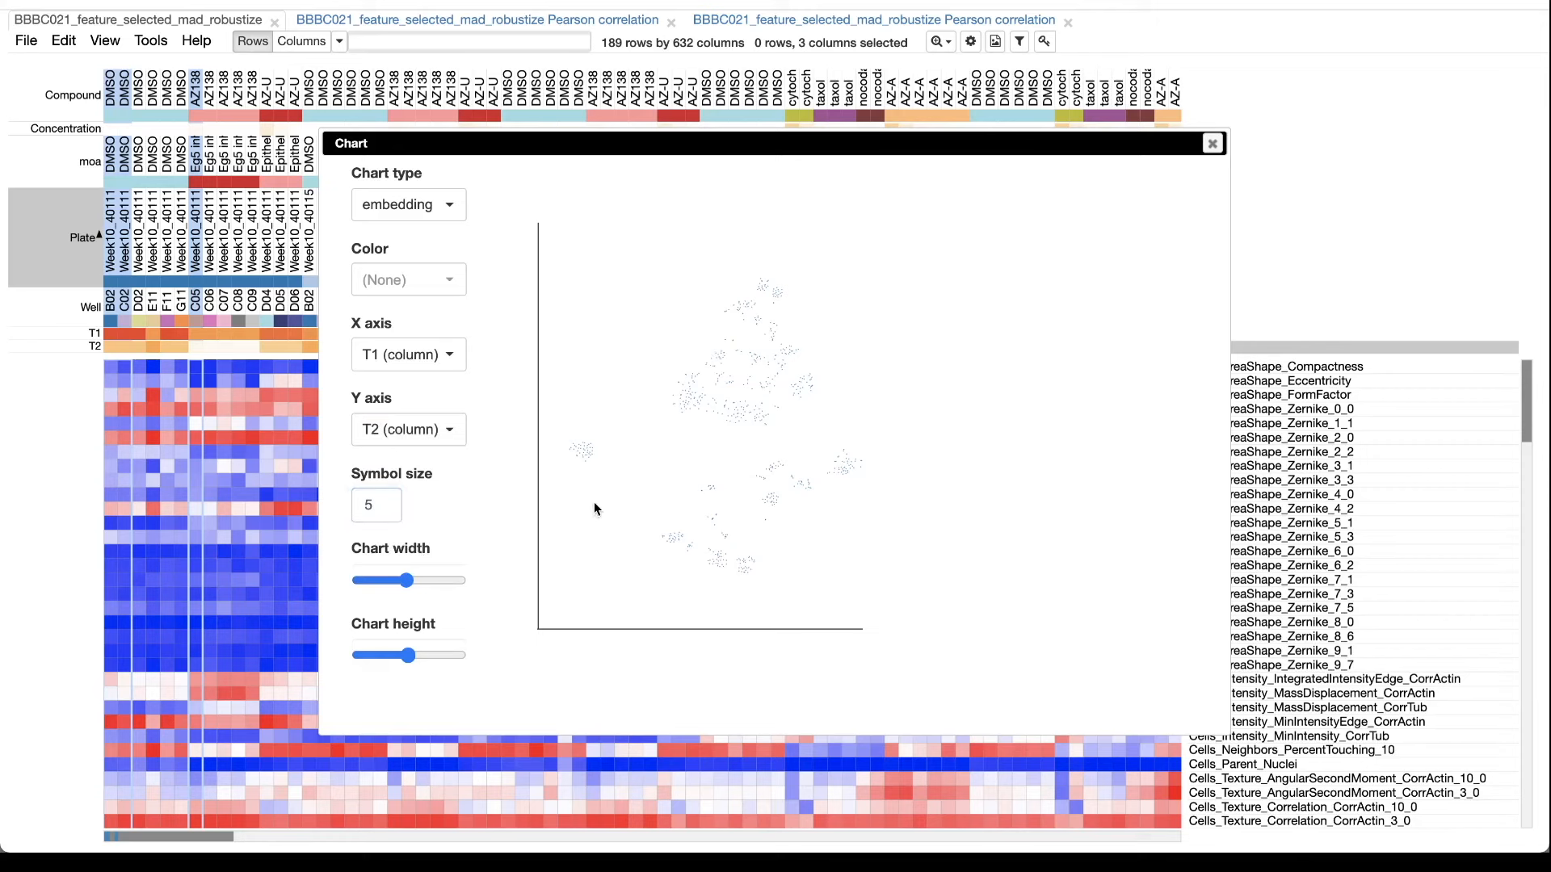
{"action": "left_click", "coordinate": [380, 494]}
{"action": "key", "text": "Return"}
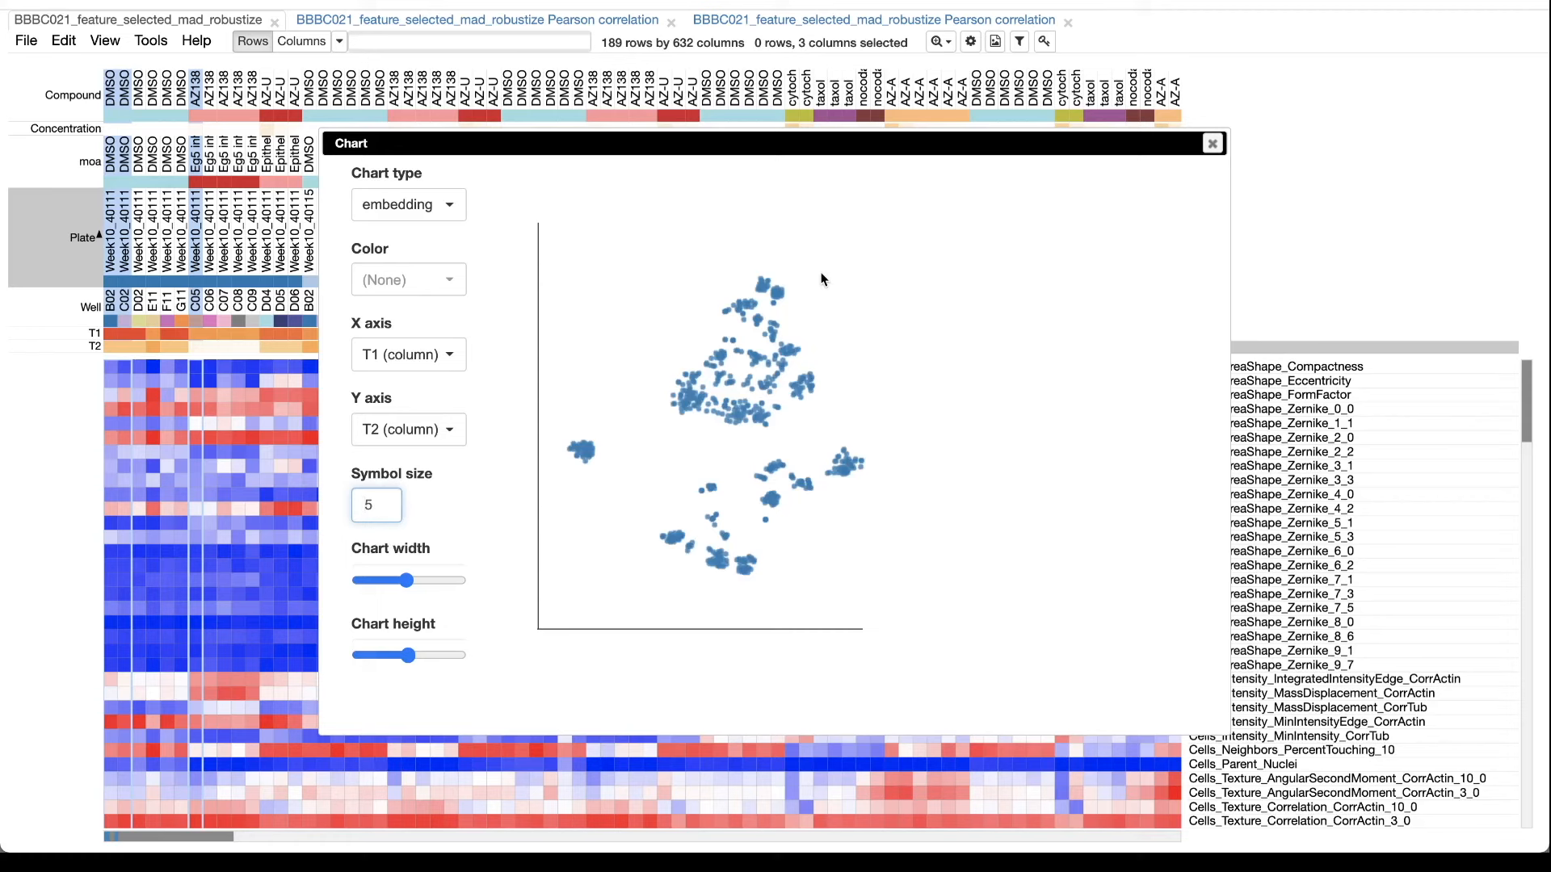
{"action": "left_click", "coordinate": [460, 281]}
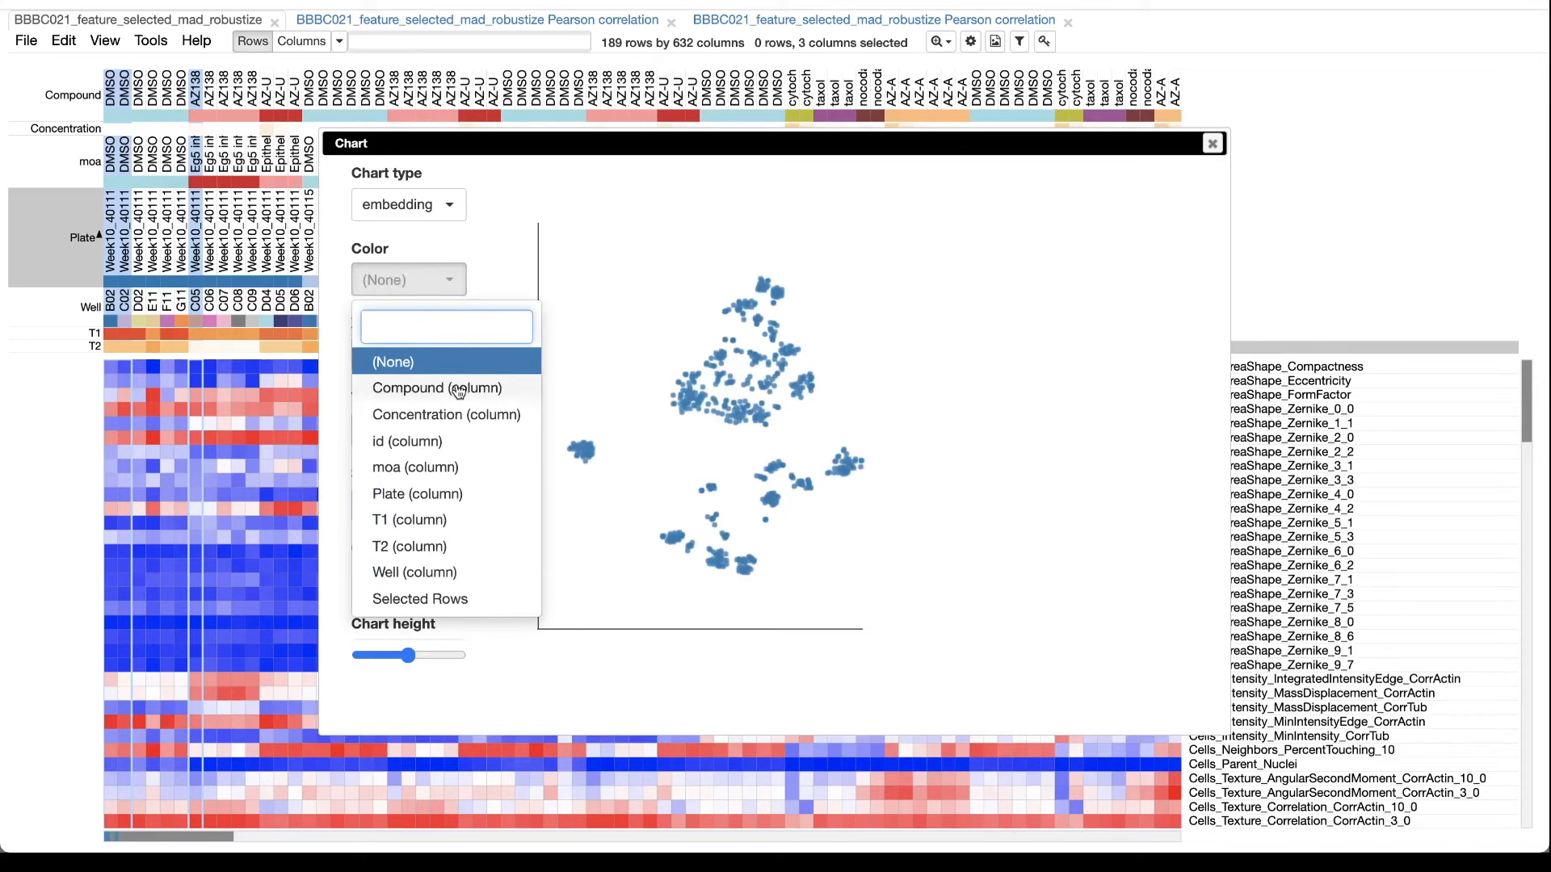
{"action": "left_click", "coordinate": [436, 468]}
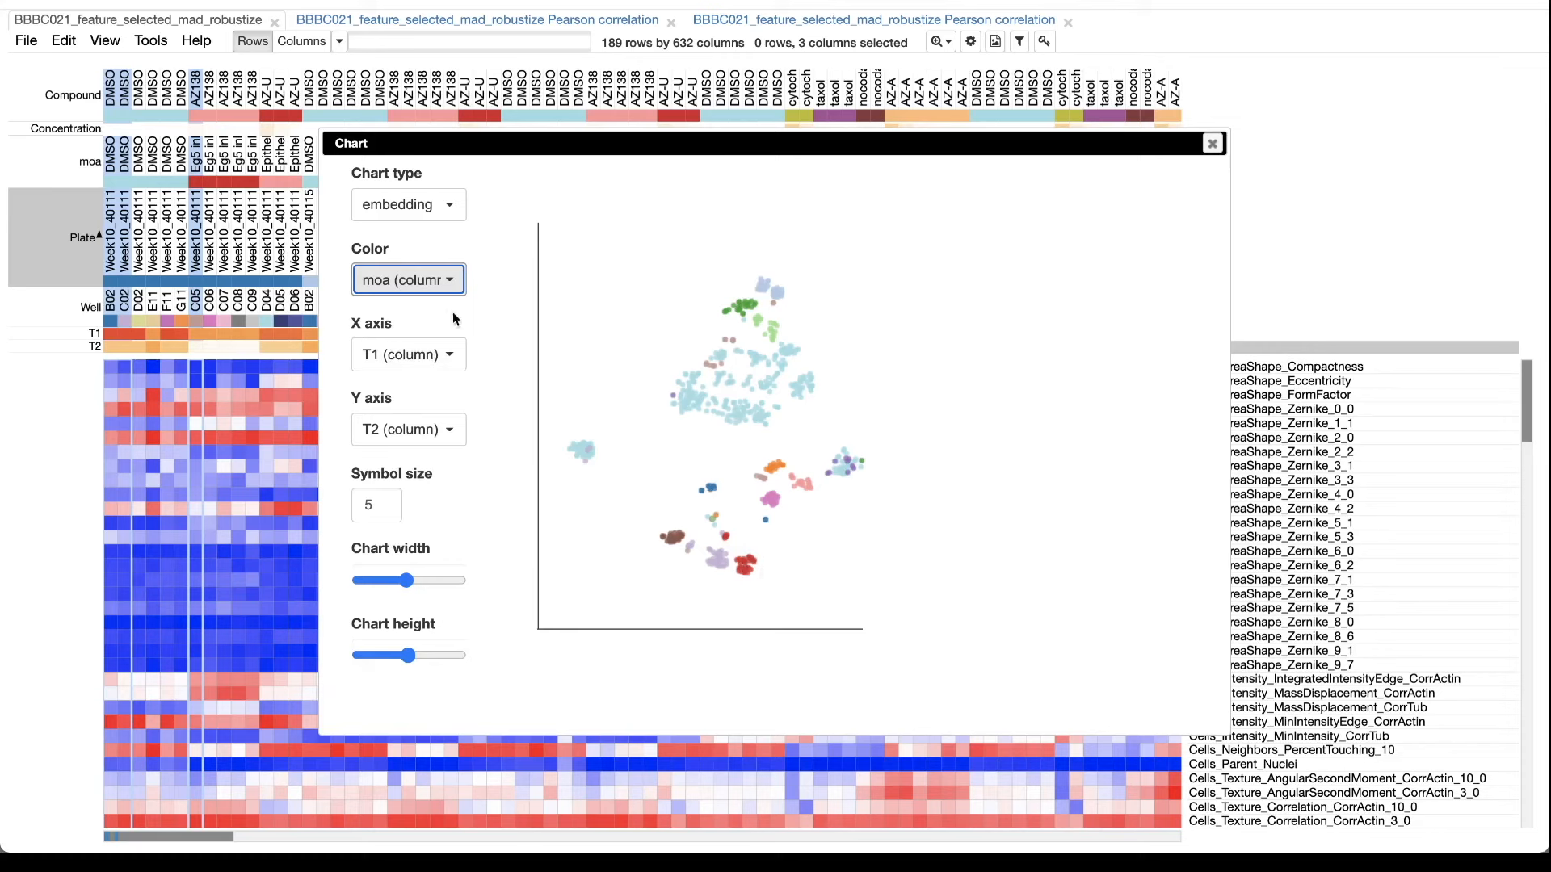
Inspect the t-SNE embedding colored by Compound and by Plate, and close the chart.
{"action": "left_click", "coordinate": [449, 280]}
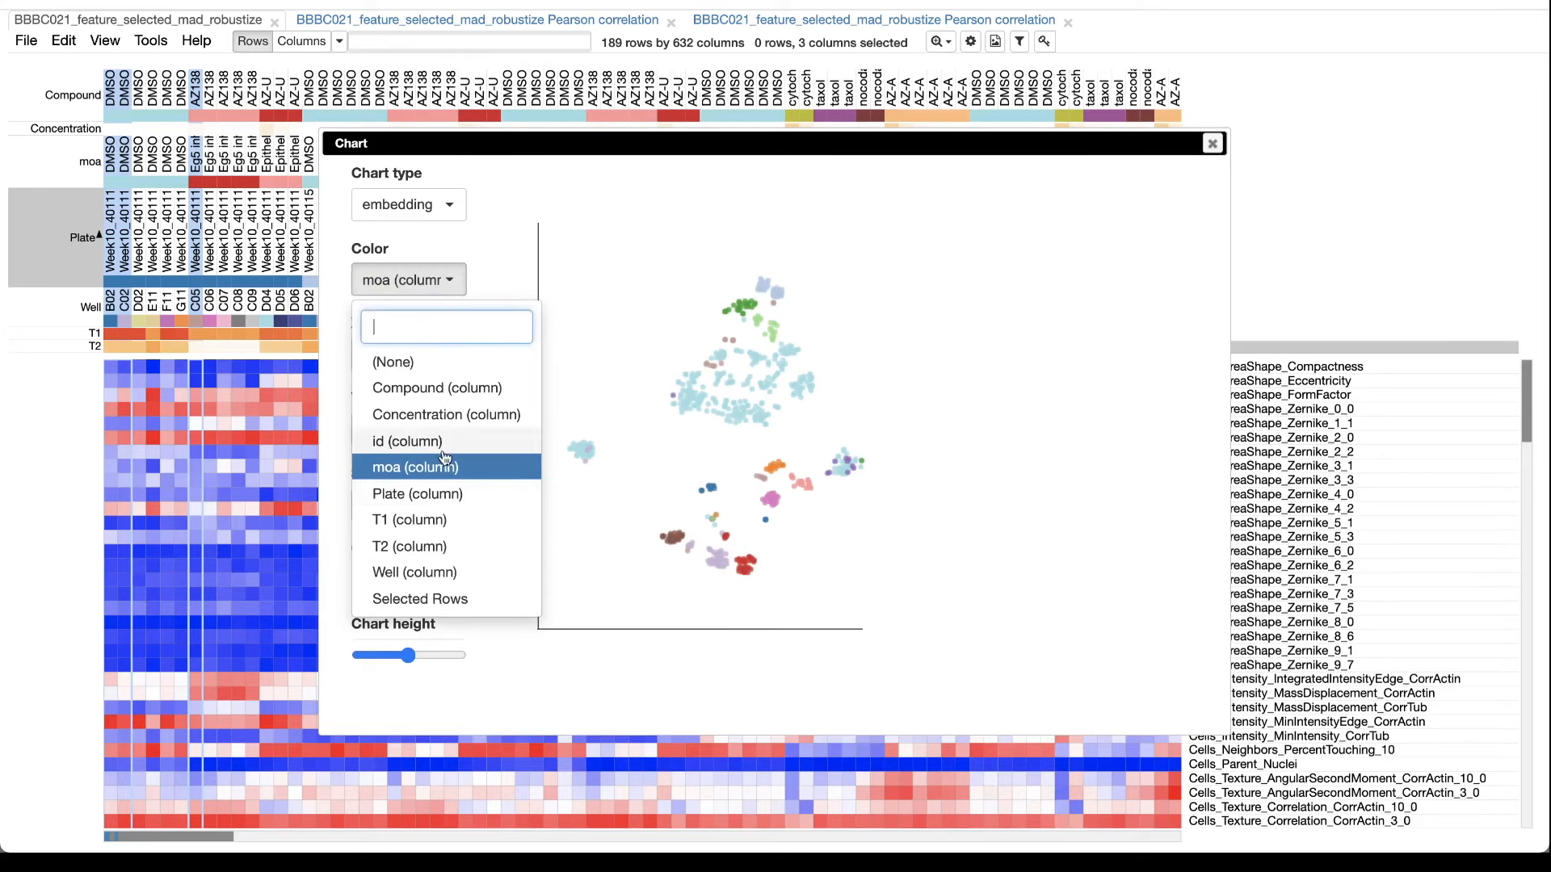
{"action": "left_click", "coordinate": [447, 399]}
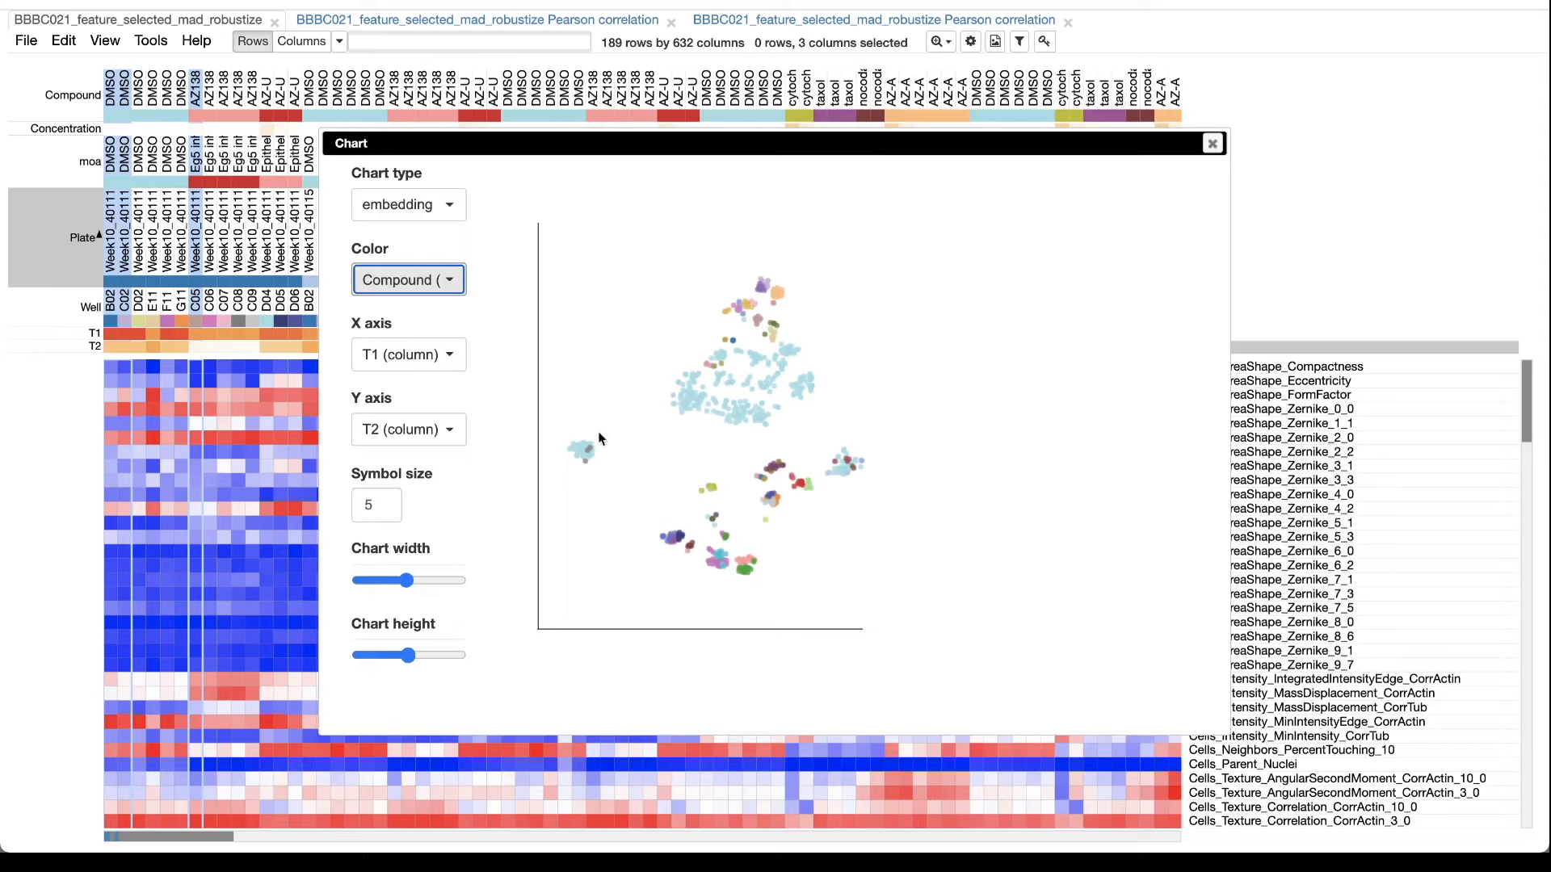
{"action": "left_click", "coordinate": [450, 280]}
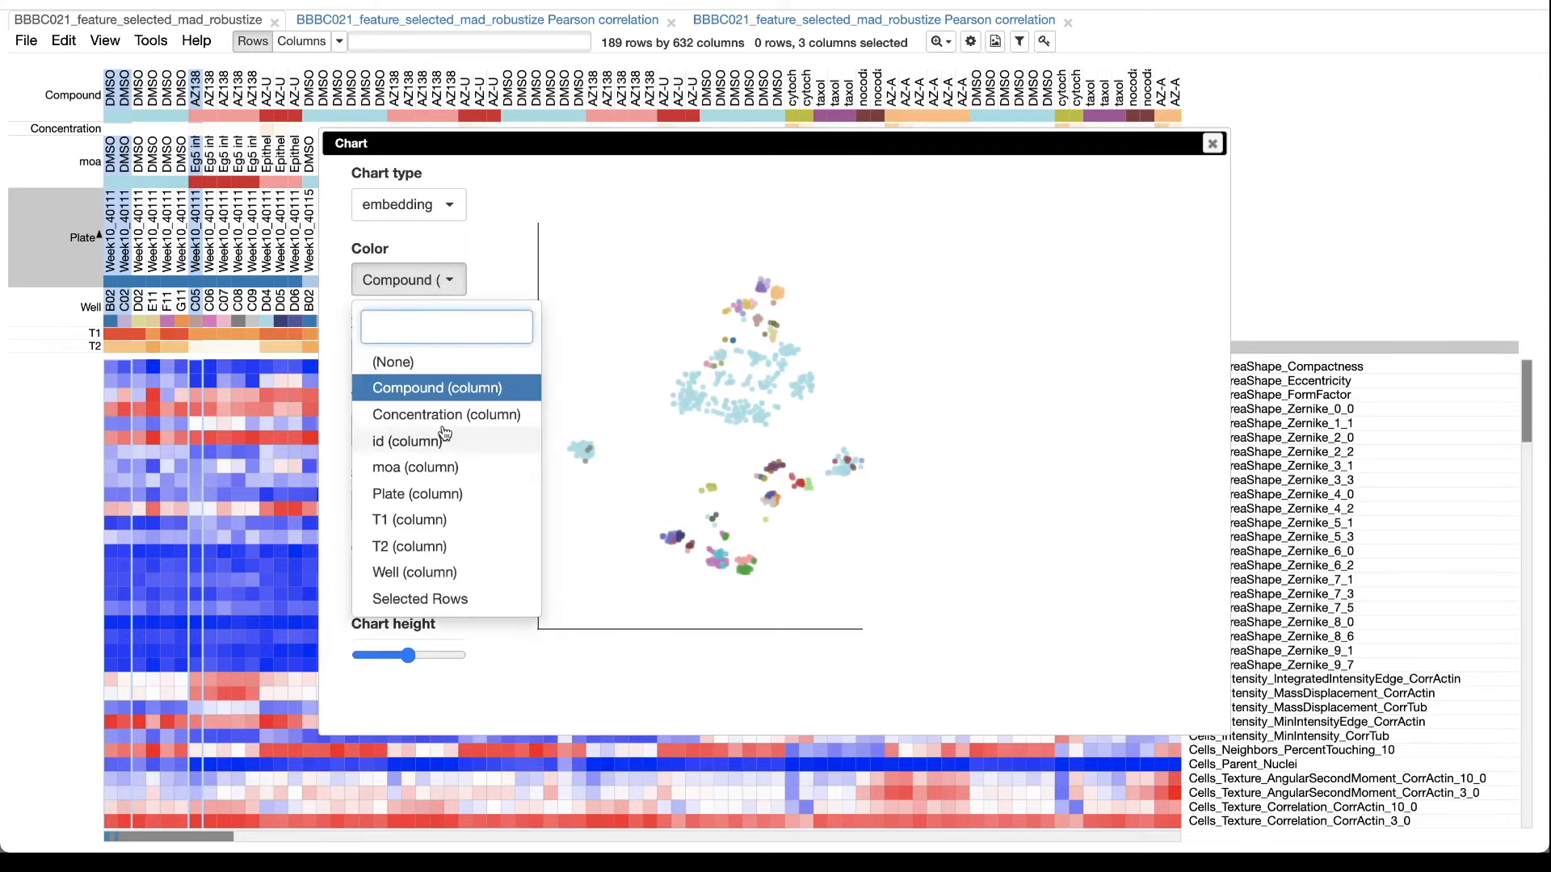
{"action": "left_click", "coordinate": [433, 501]}
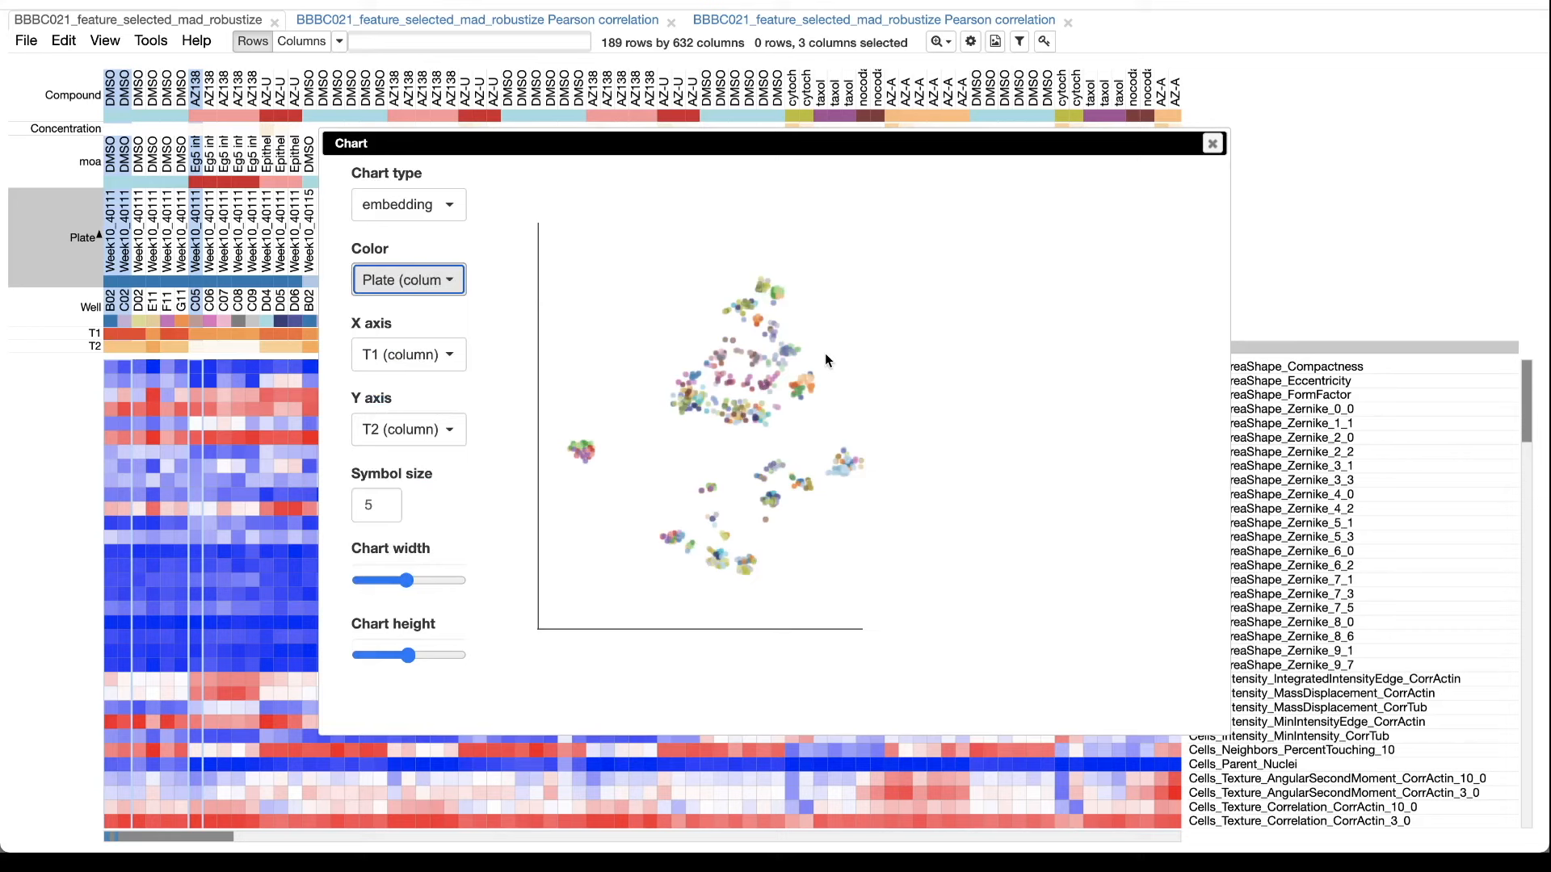
{"action": "left_click", "coordinate": [1213, 145]}
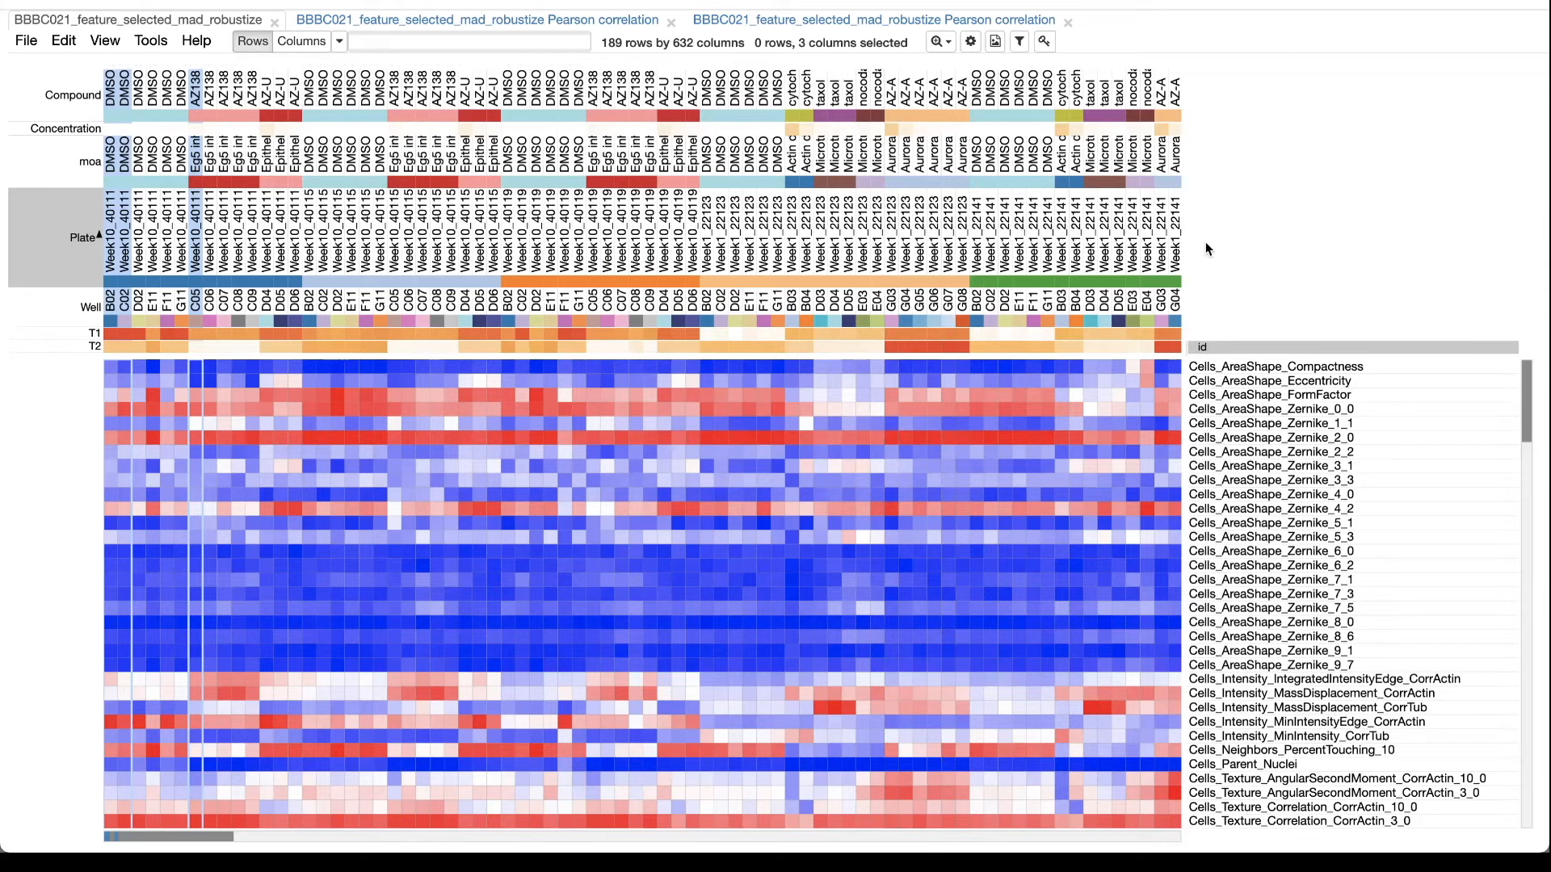
Fit the entire feature heat map to the window.
{"action": "left_click", "coordinate": [945, 43]}
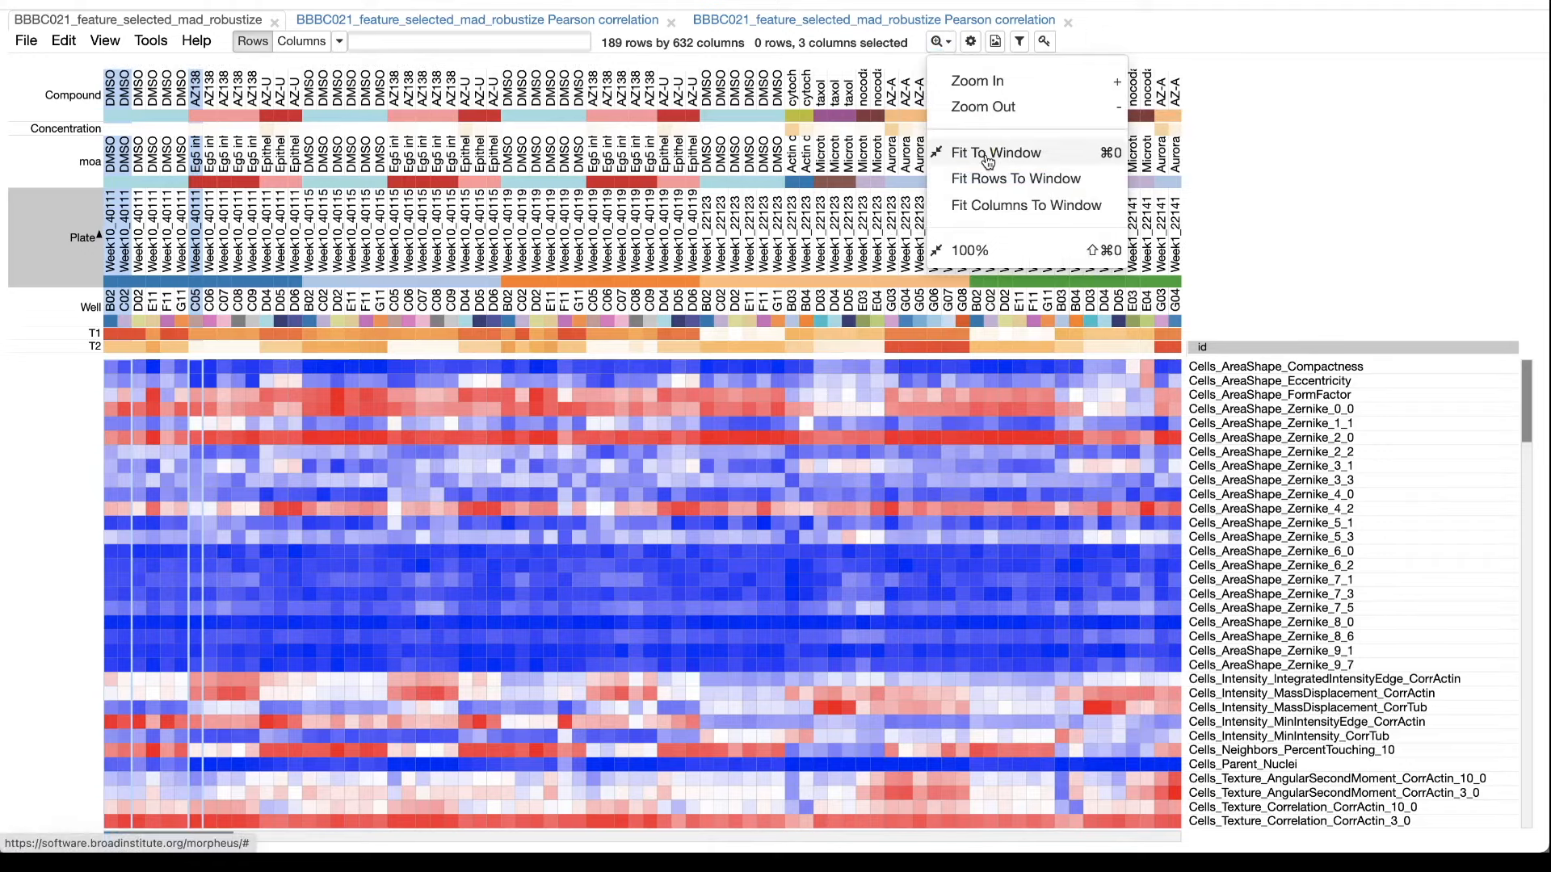
{"action": "left_click", "coordinate": [980, 153]}
Turn off the heat map's relative color scheme and set the color range minimum to -100 and maximum to 100.
{"action": "left_click", "coordinate": [970, 41]}
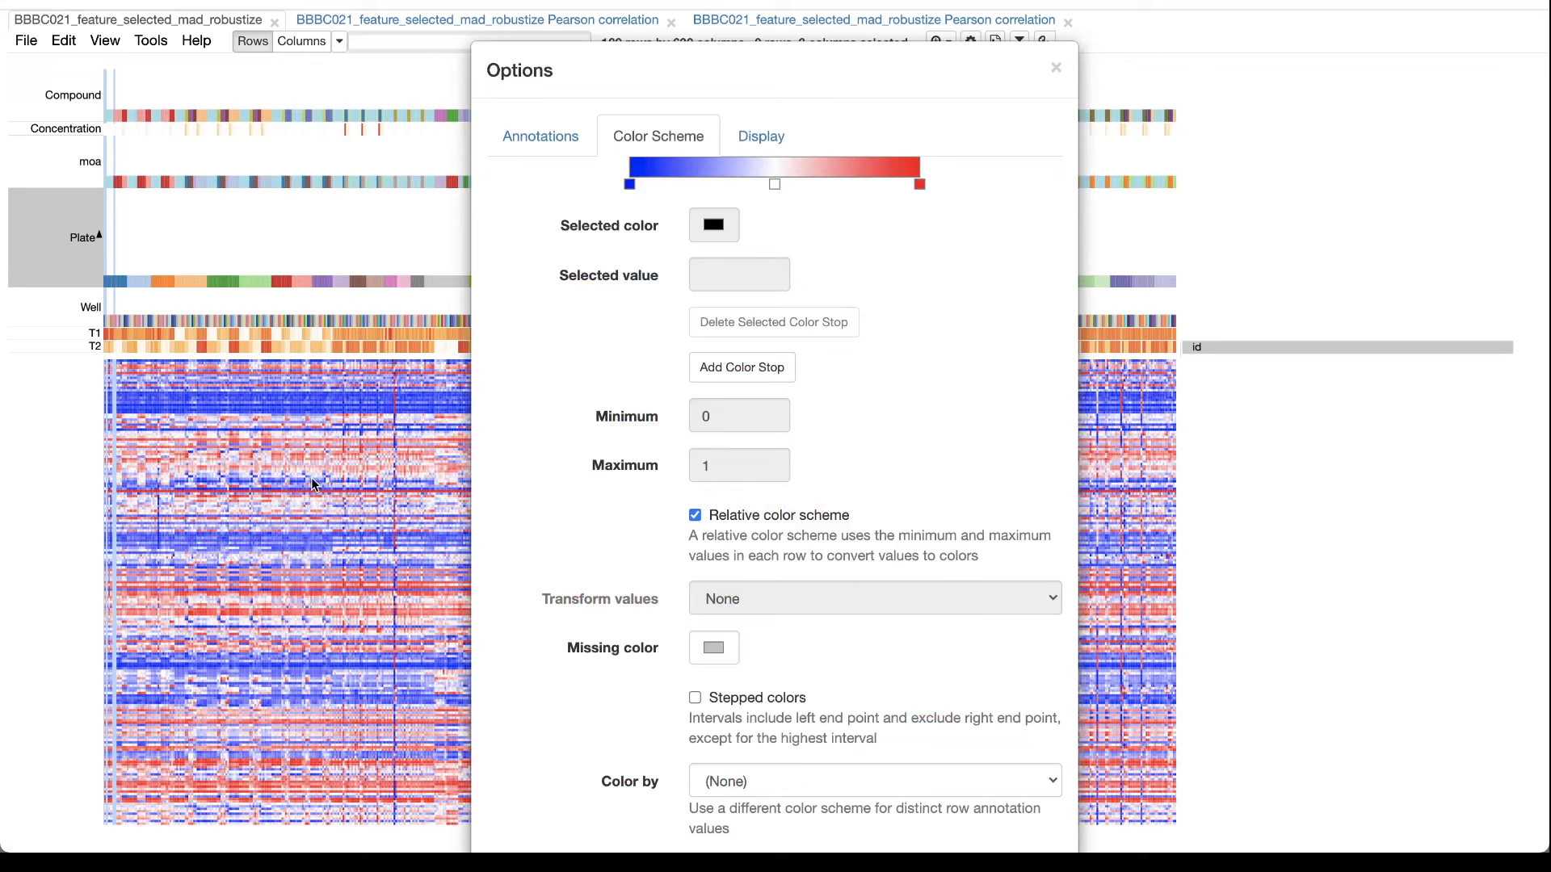
{"action": "left_click", "coordinate": [695, 516]}
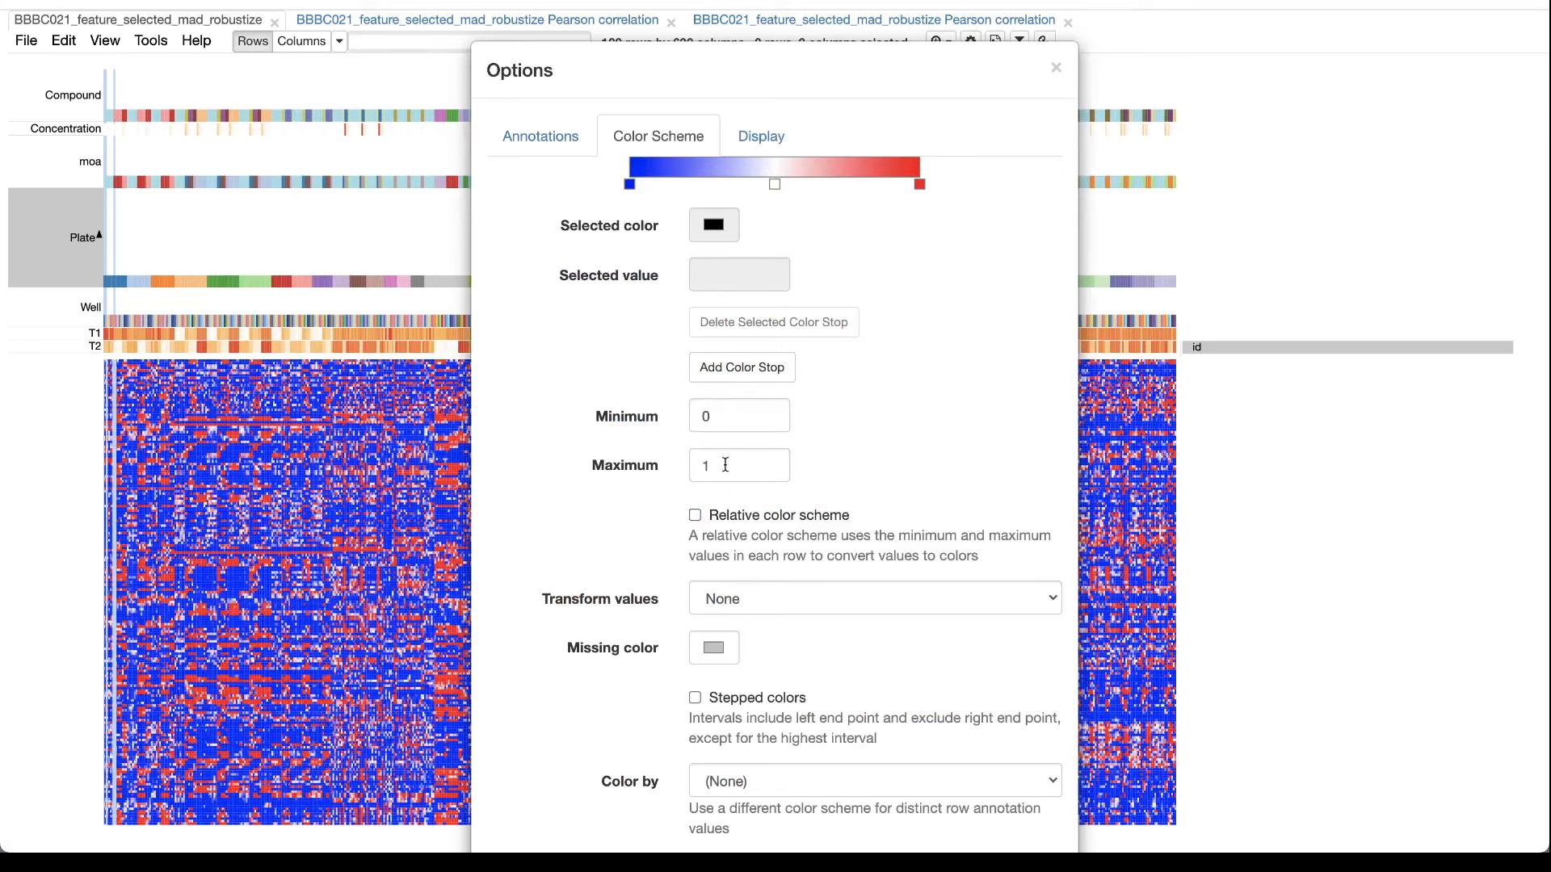
{"action": "double_click", "coordinate": [737, 417]}
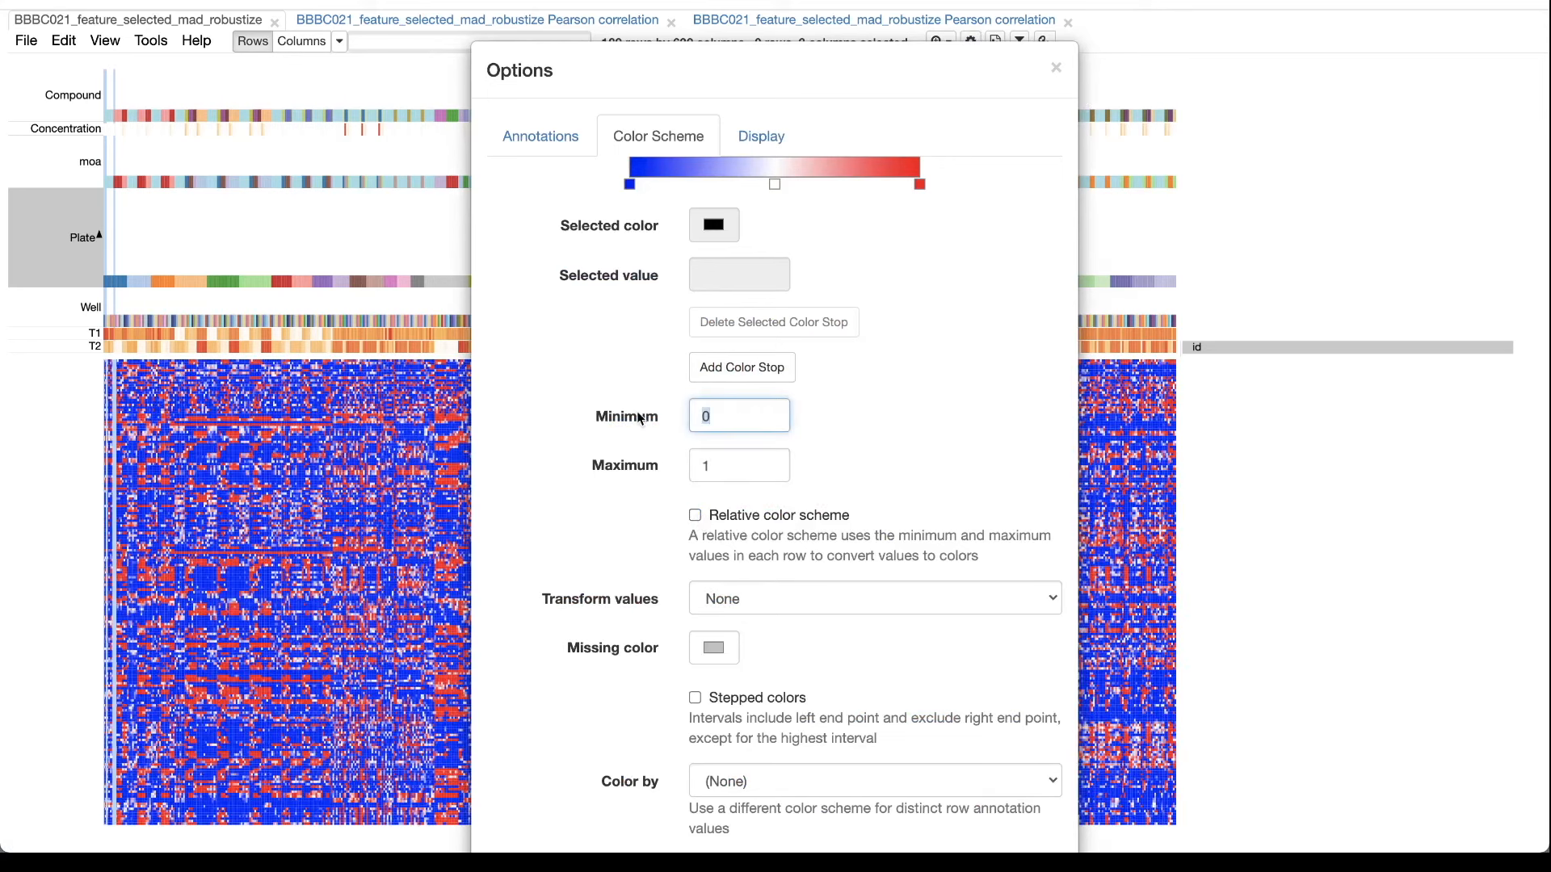
{"action": "type", "text": "-100"}
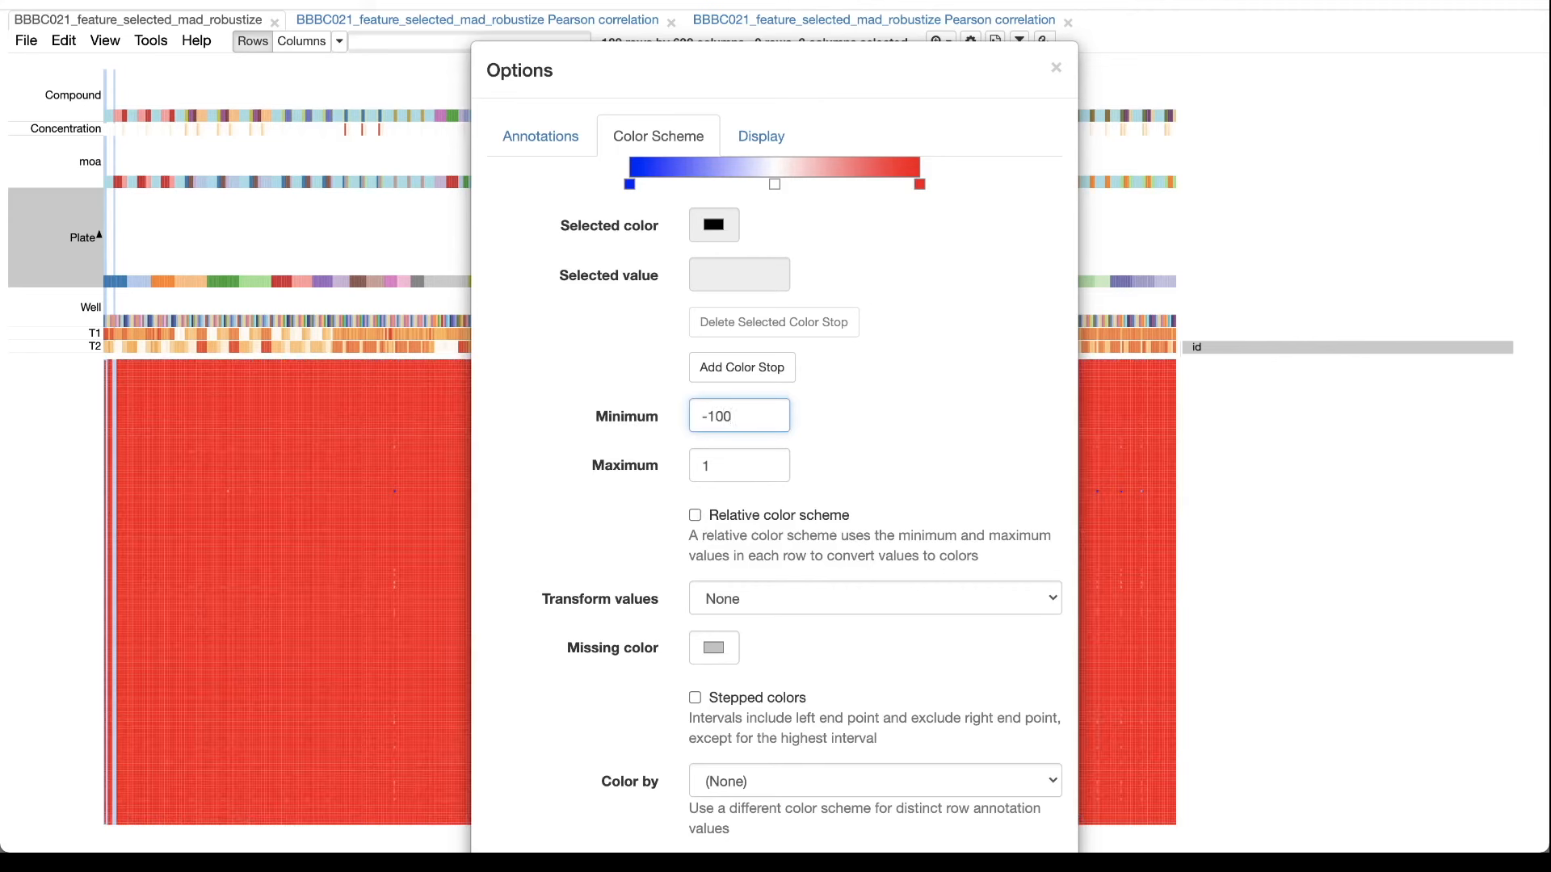
{"action": "type", "text": "0"}
{"action": "left_click", "coordinate": [731, 465]}
{"action": "type", "text": "000"}
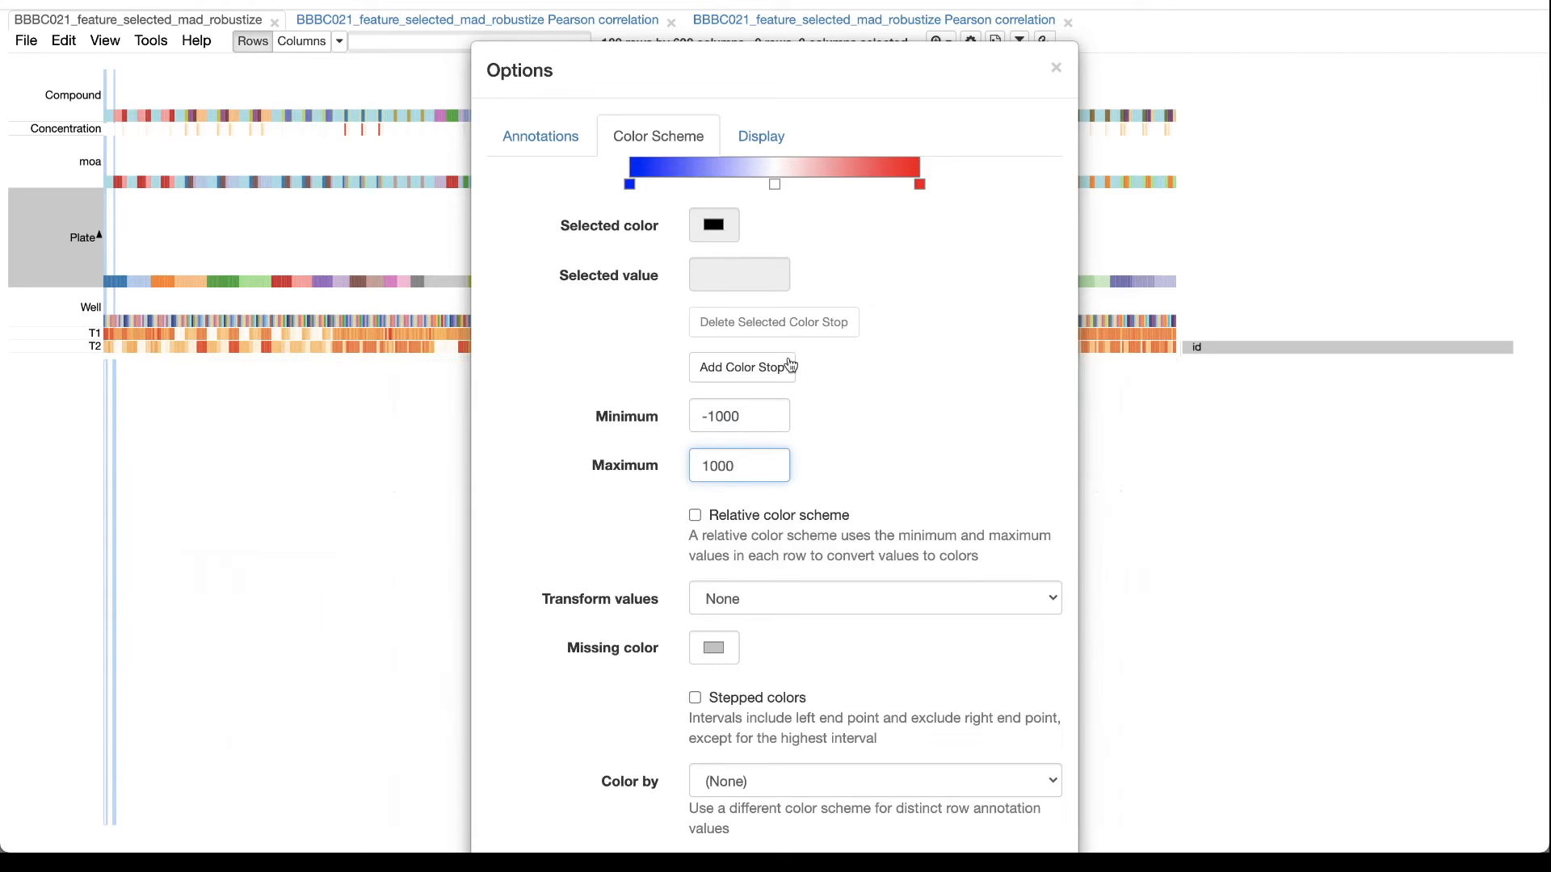
{"action": "key", "text": "BackSpace"}
{"action": "left_click", "coordinate": [749, 411]}
{"action": "key", "text": "BackSpace"}
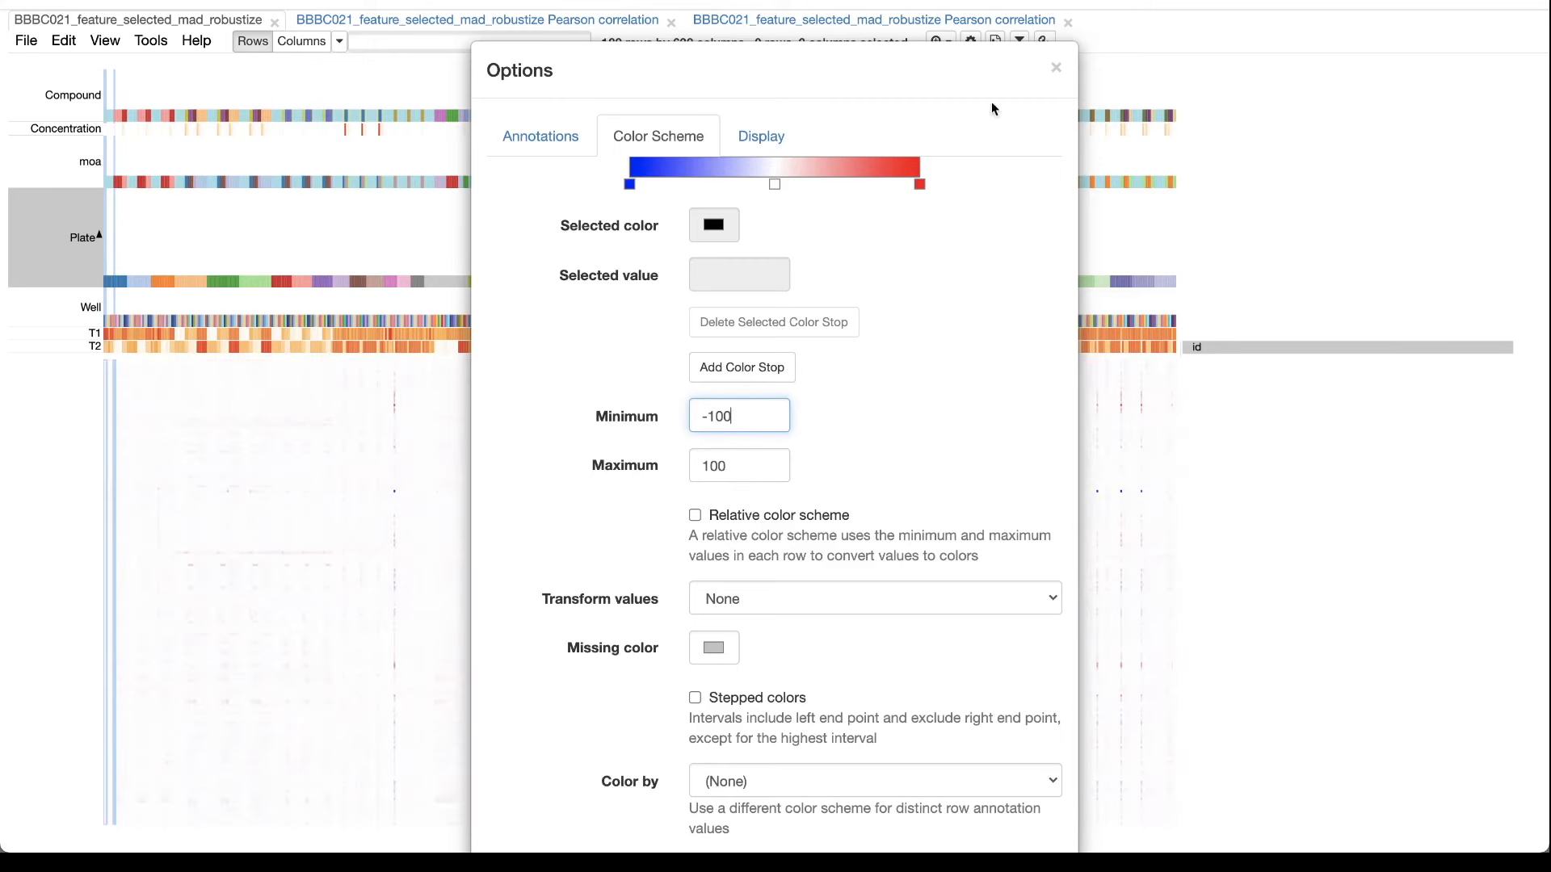
{"action": "left_click", "coordinate": [1056, 68]}
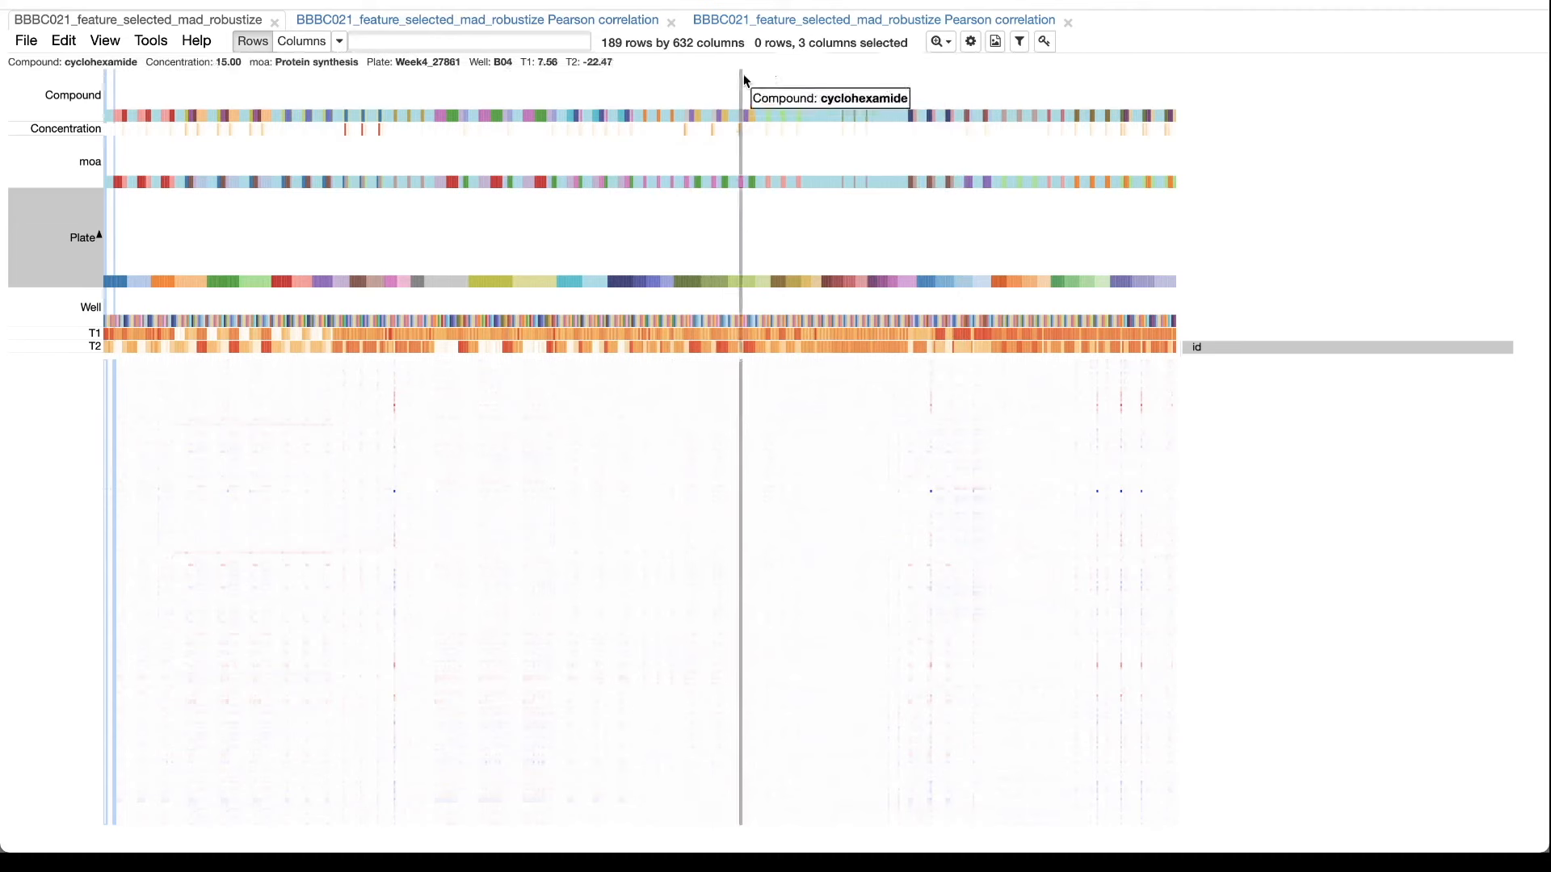
Turn the heat map's relative color scheme back on and close the options.
{"action": "left_click", "coordinate": [972, 42]}
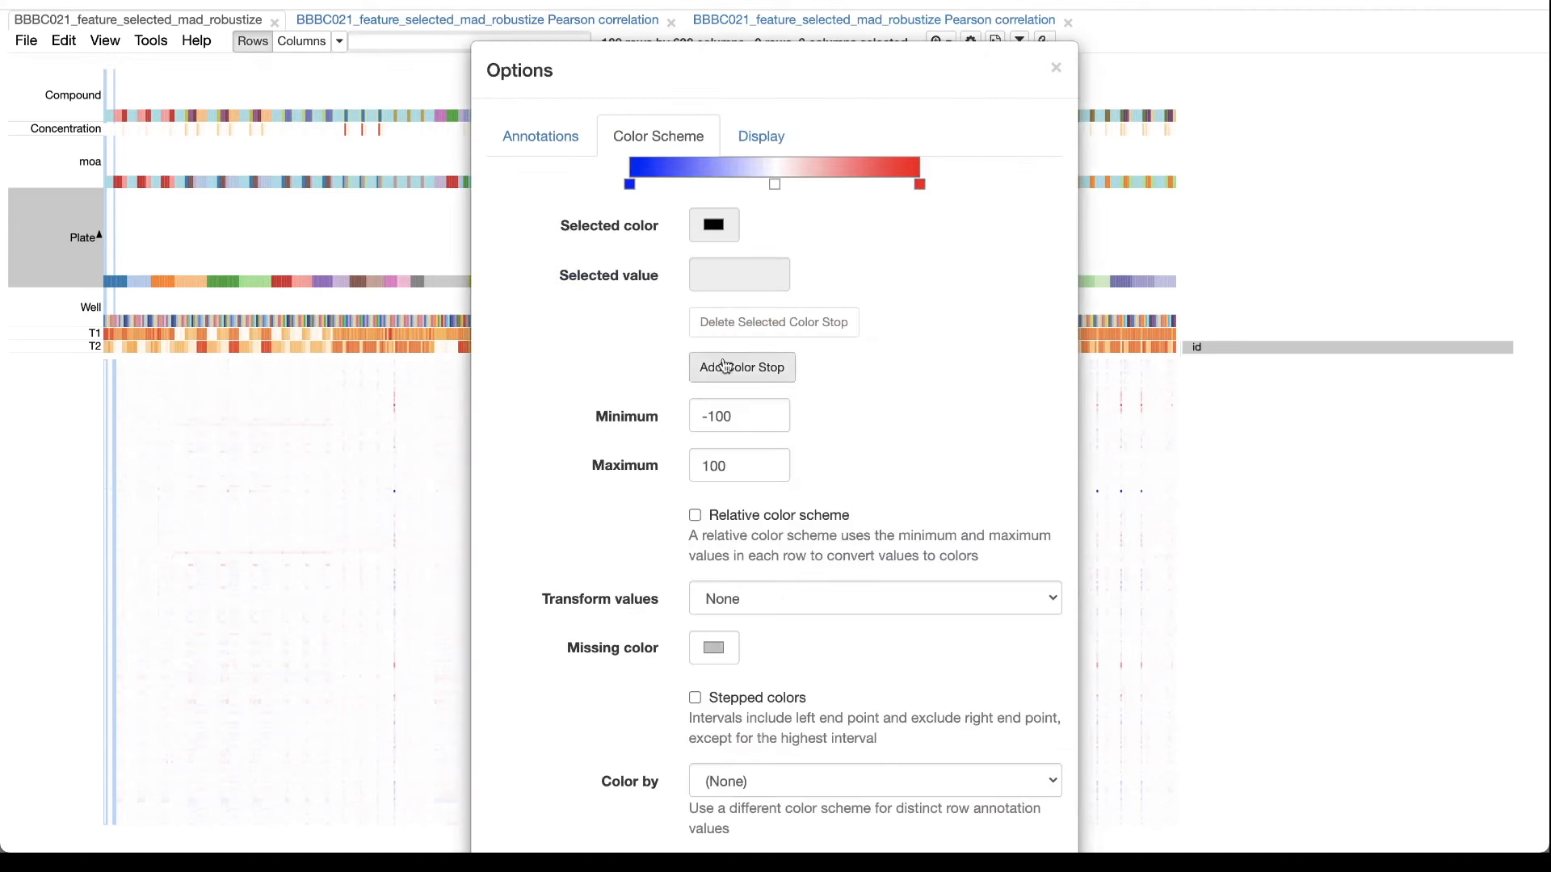
{"action": "left_click", "coordinate": [696, 515]}
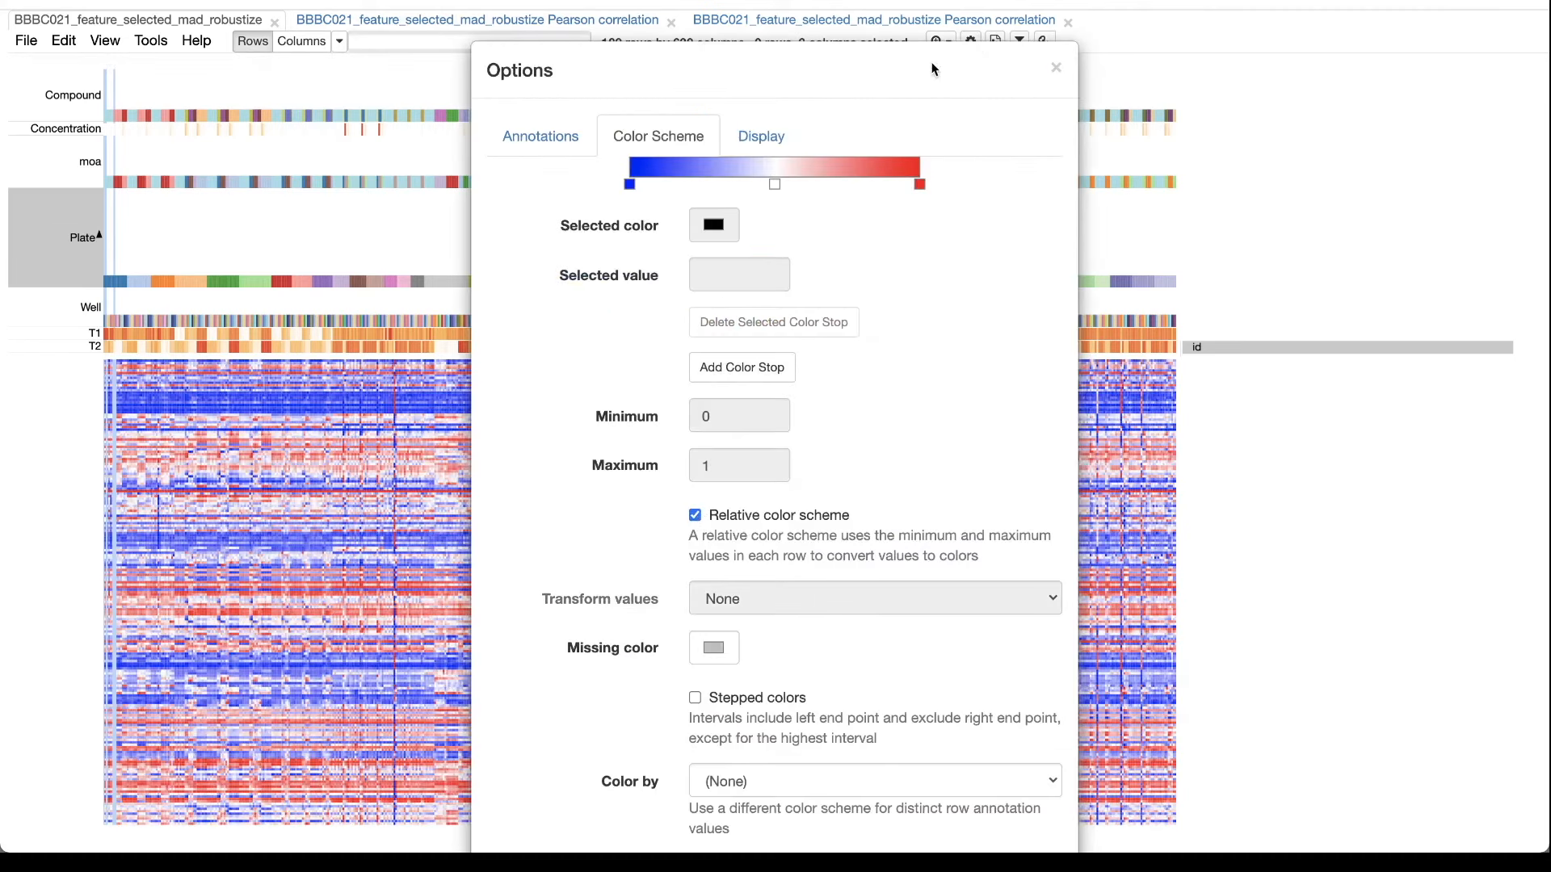
{"action": "left_click", "coordinate": [1057, 70]}
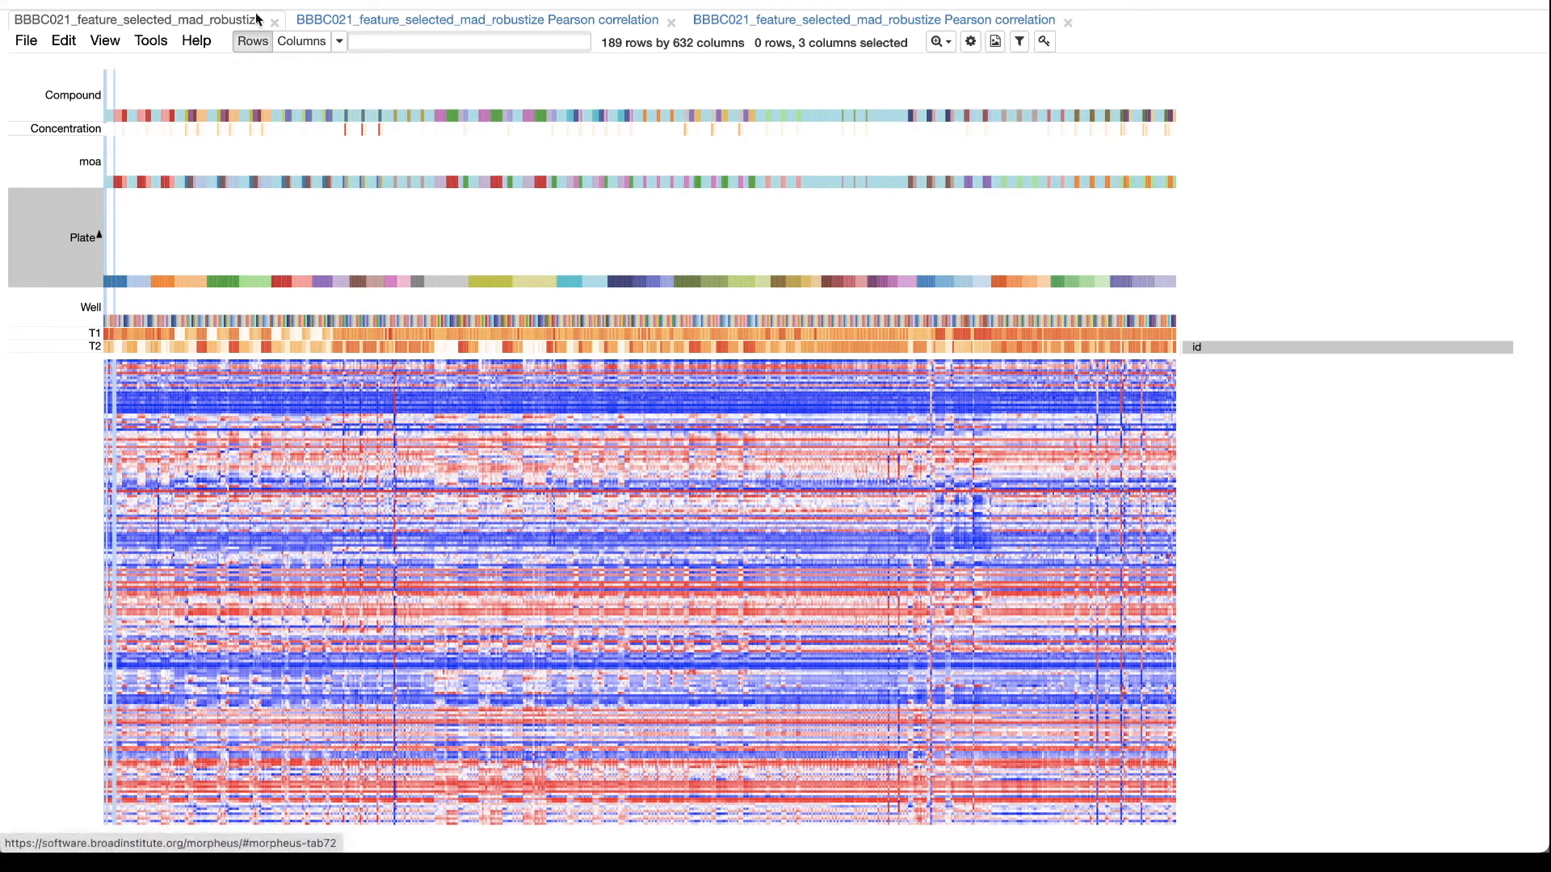
Set up a Marker Selection with the T-Test metric on the moa field.
{"action": "left_click", "coordinate": [148, 49]}
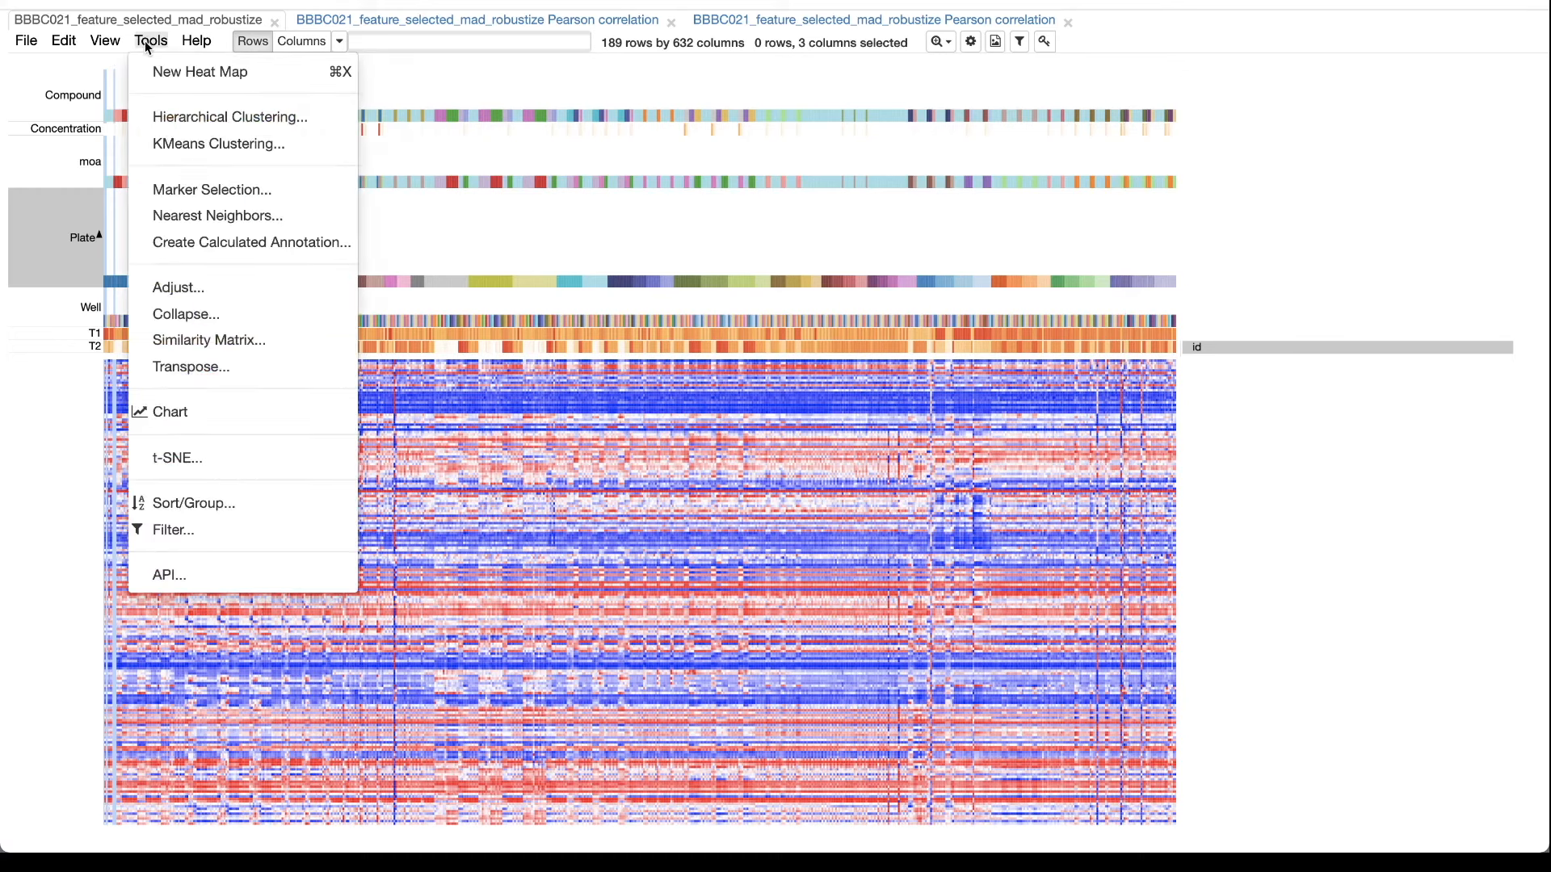
{"action": "left_click", "coordinate": [173, 189]}
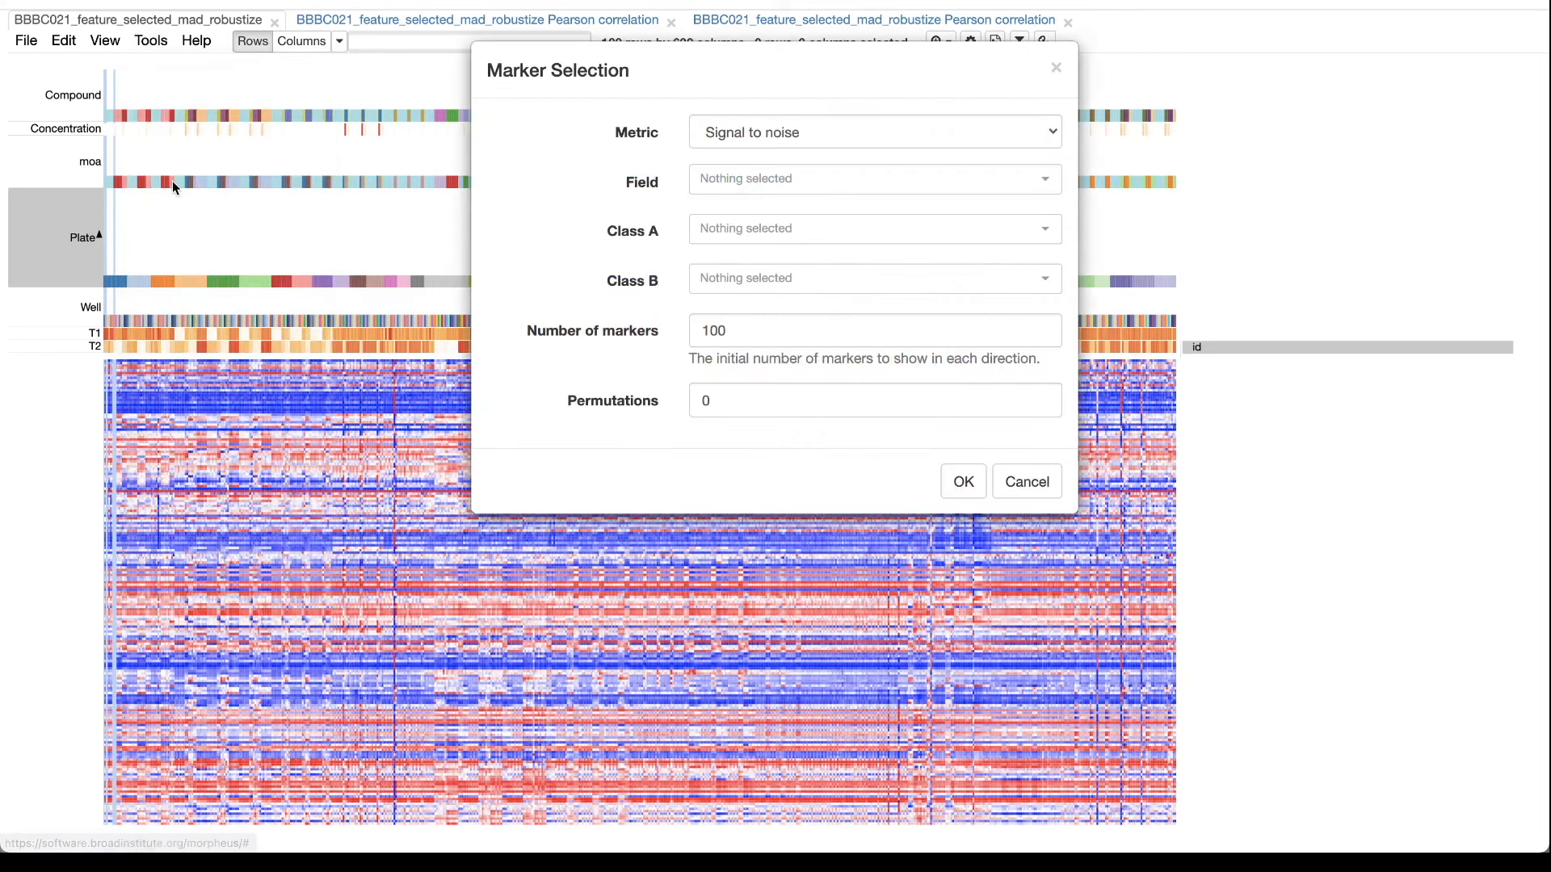
{"action": "left_click", "coordinate": [782, 129]}
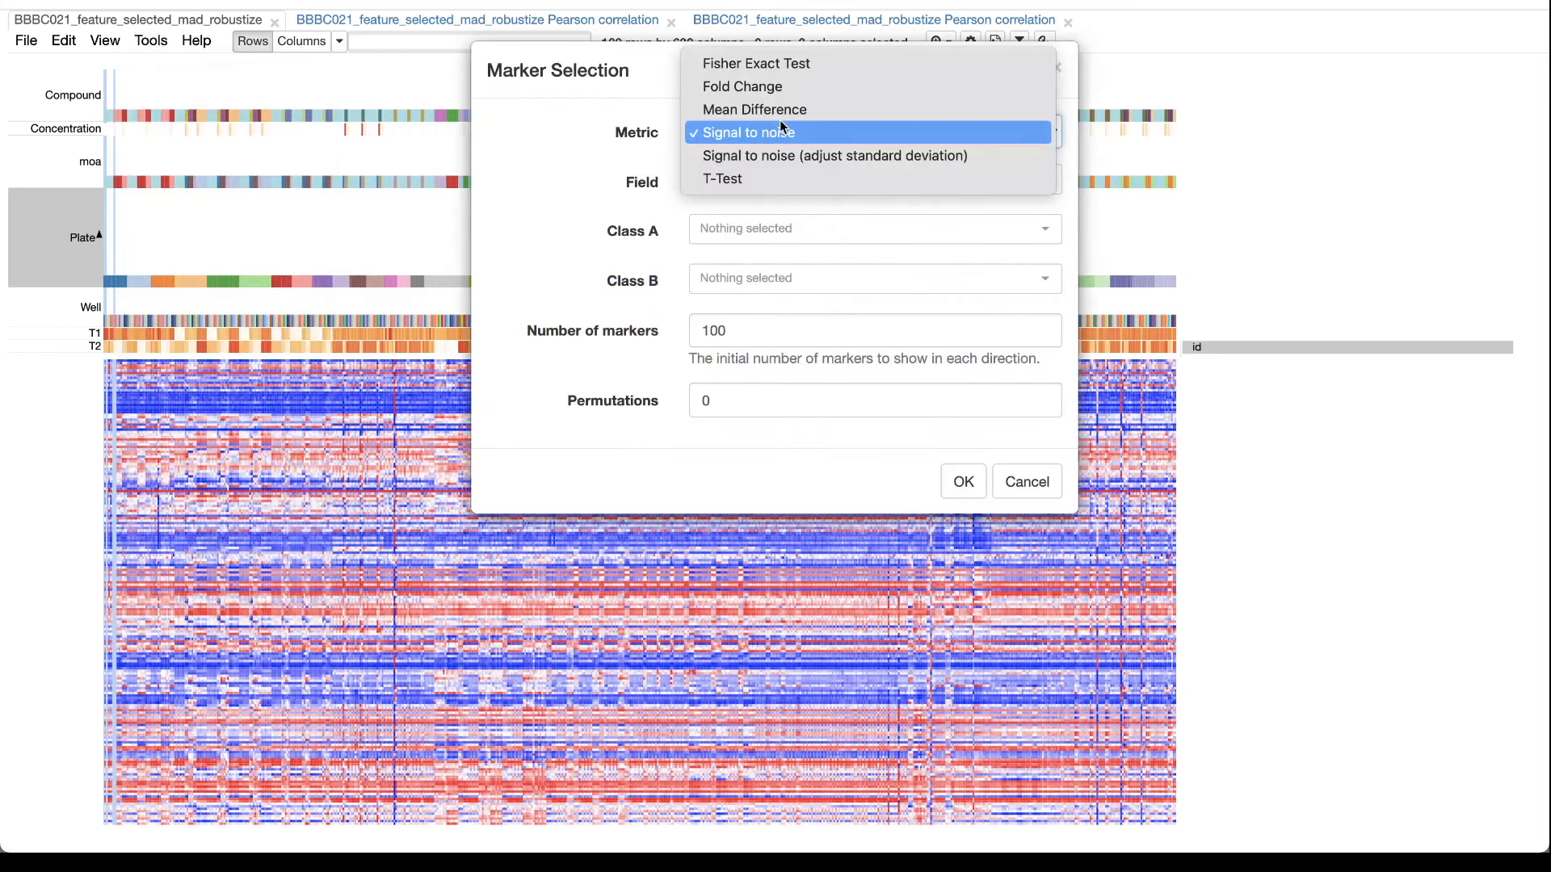
{"action": "left_click", "coordinate": [774, 179]}
{"action": "left_click", "coordinate": [776, 179]}
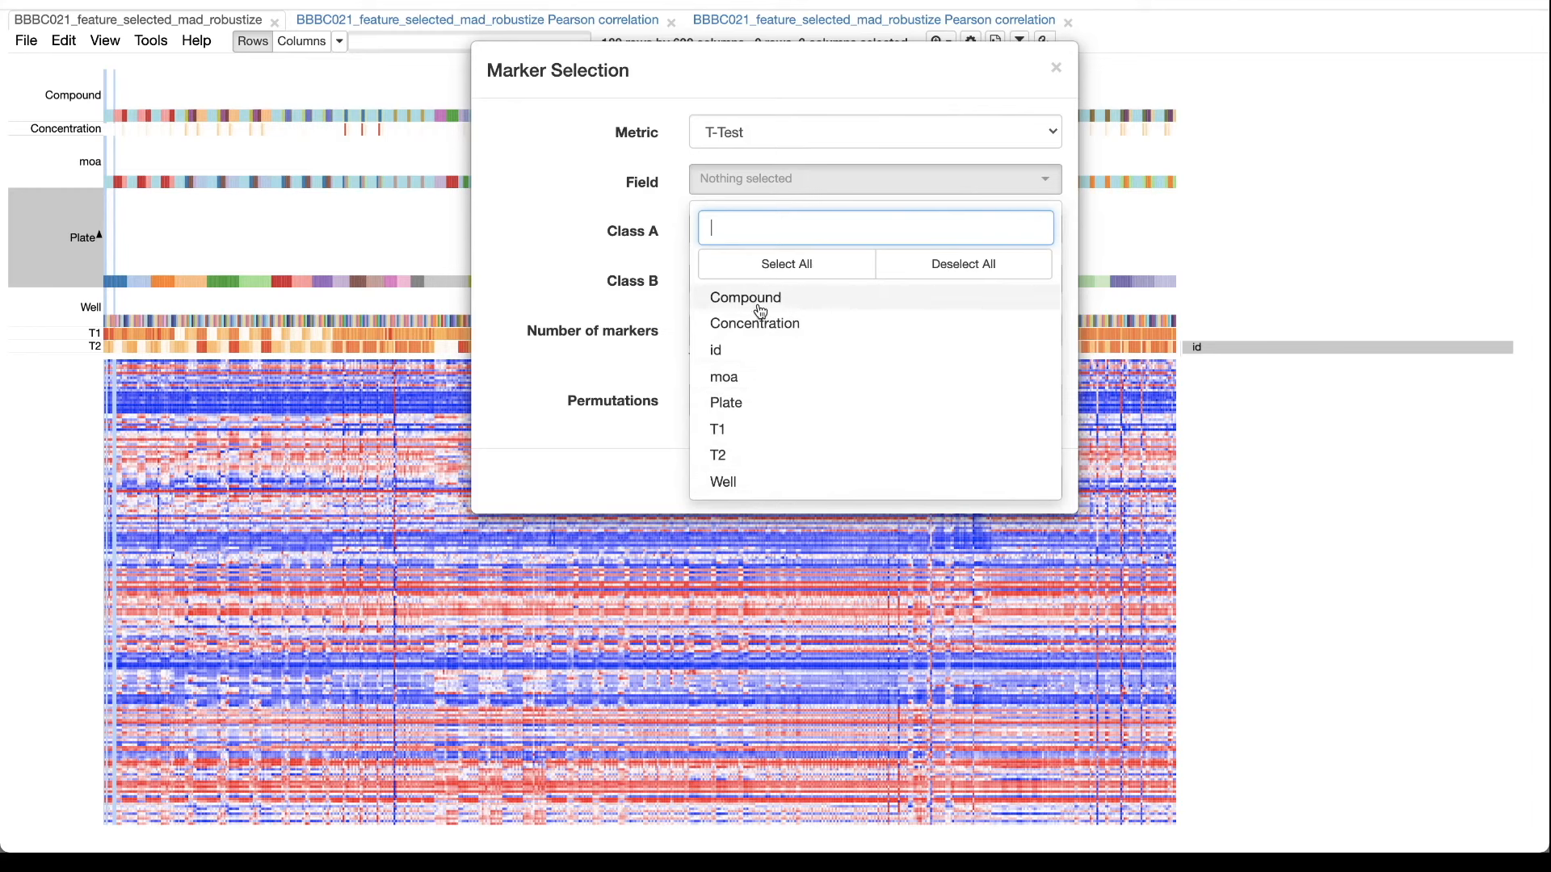
{"action": "left_click", "coordinate": [733, 376]}
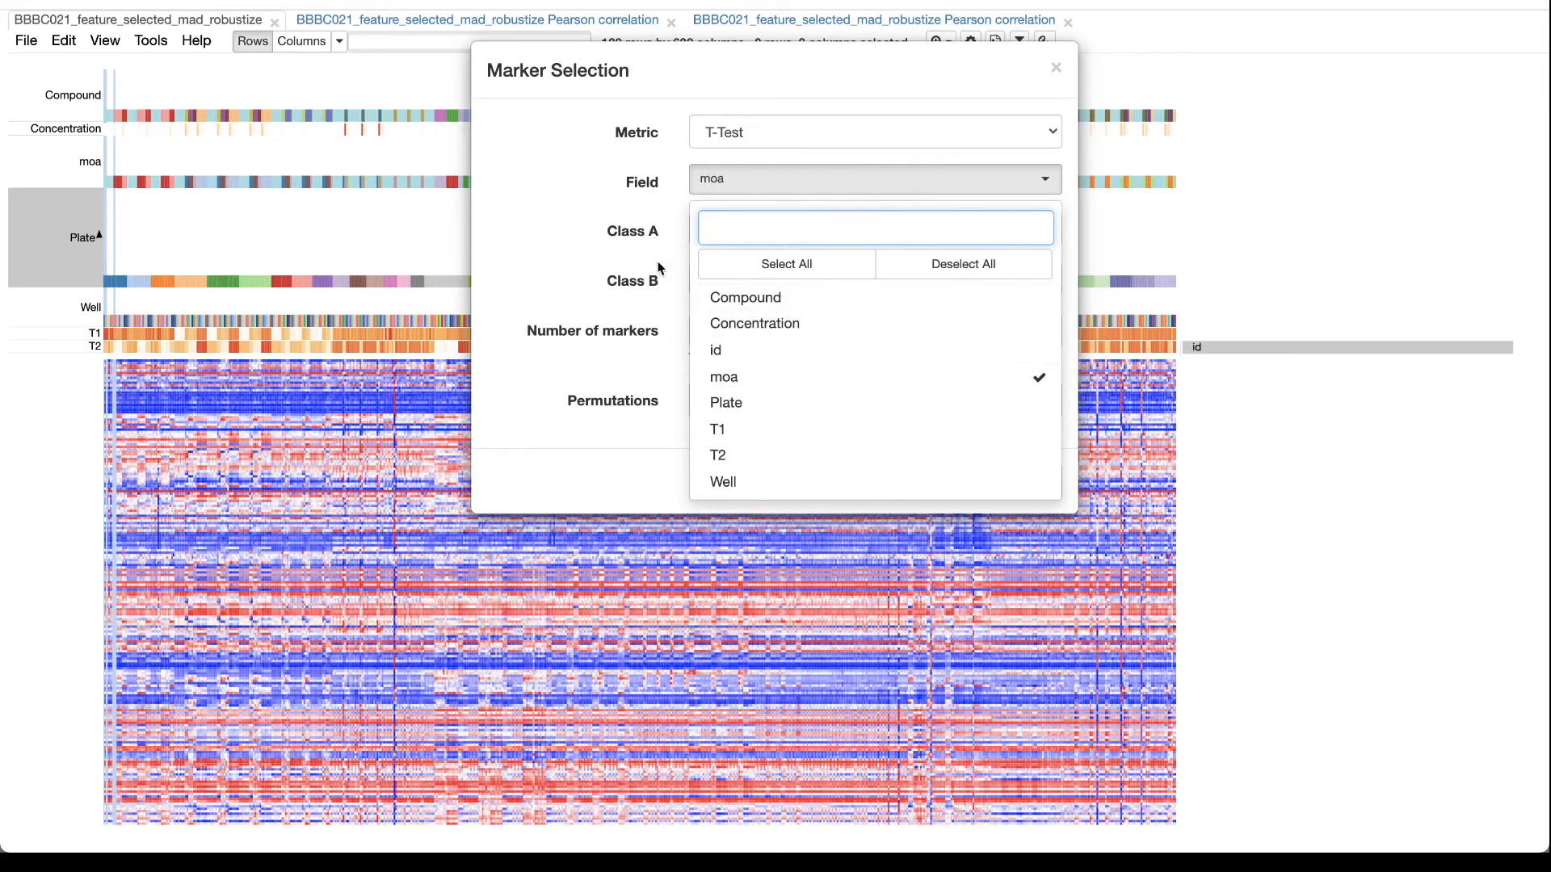
Choose DMSO as Class A and DNA damage as Class B, and run the marker selection.
{"action": "left_click", "coordinate": [757, 230]}
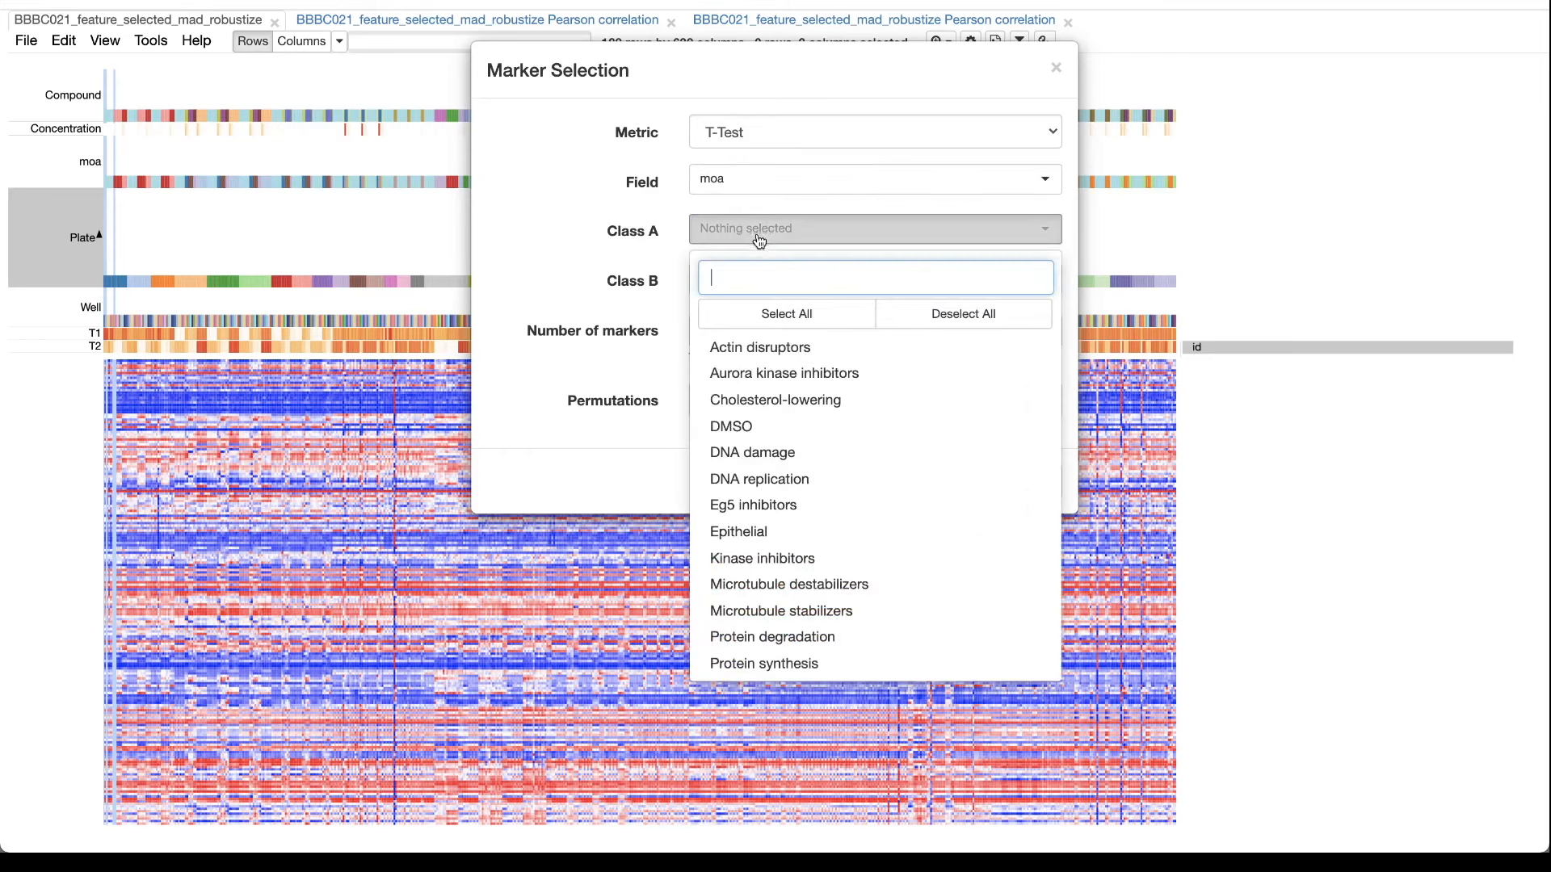
{"action": "left_click", "coordinate": [769, 425]}
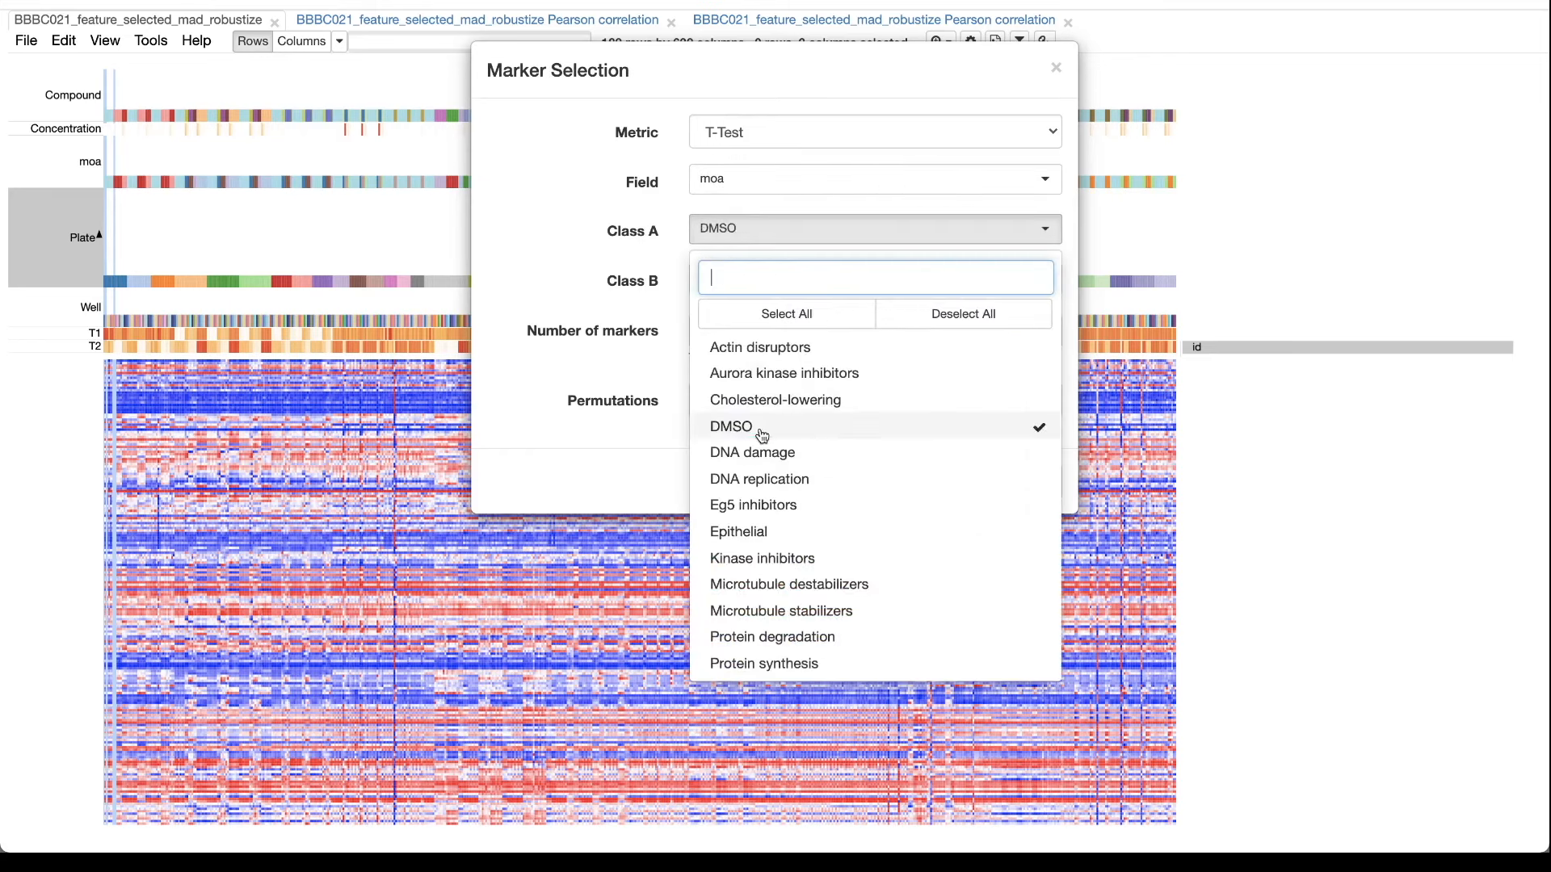
{"action": "left_click", "coordinate": [587, 252]}
{"action": "left_click", "coordinate": [754, 279]}
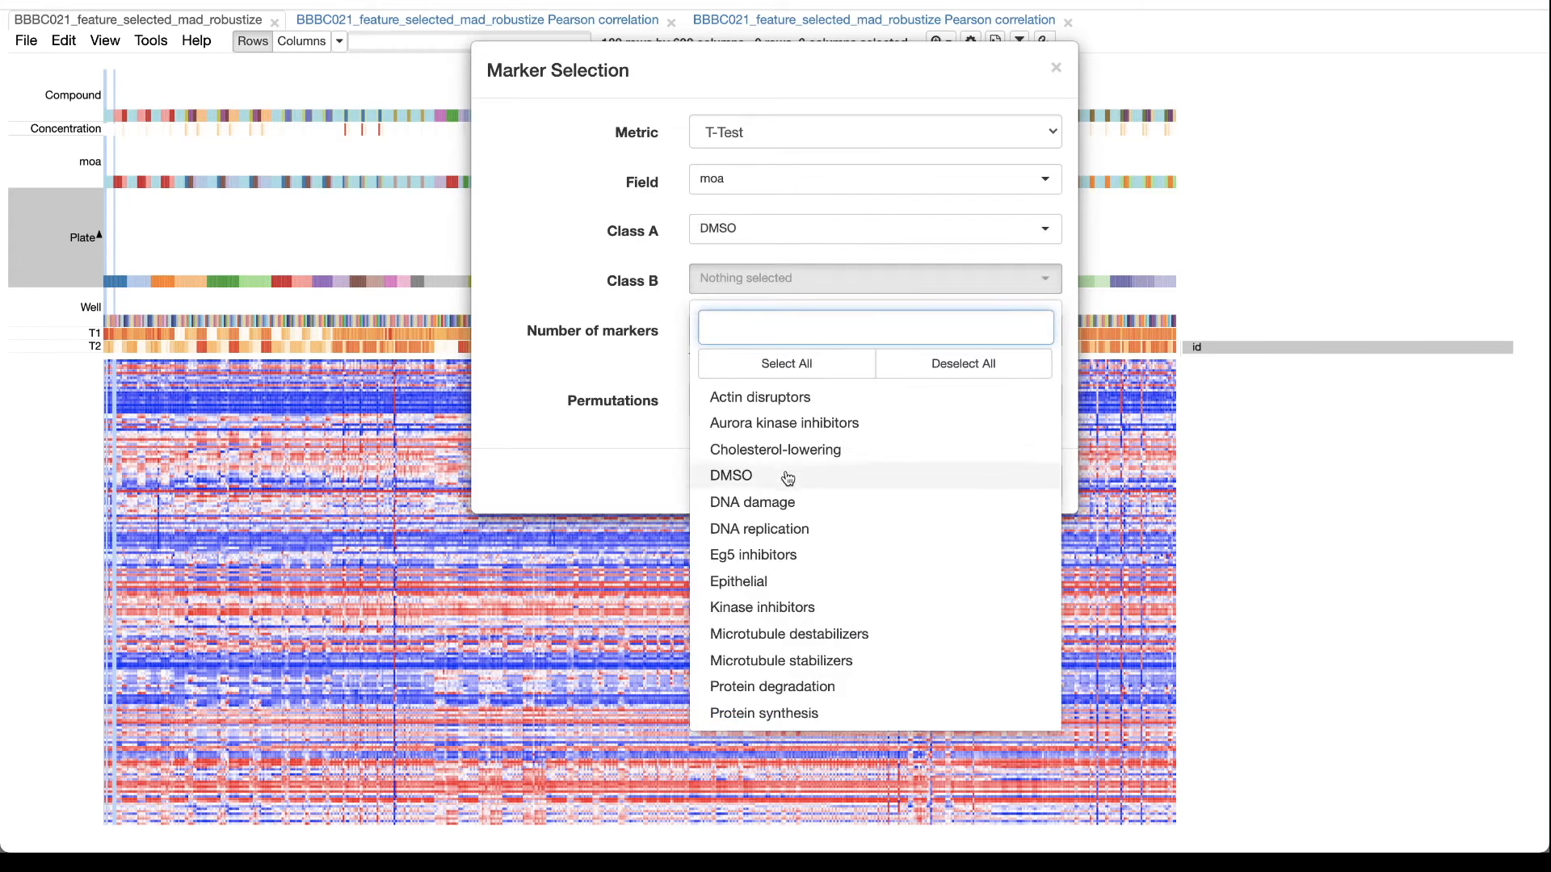
{"action": "left_click", "coordinate": [780, 506]}
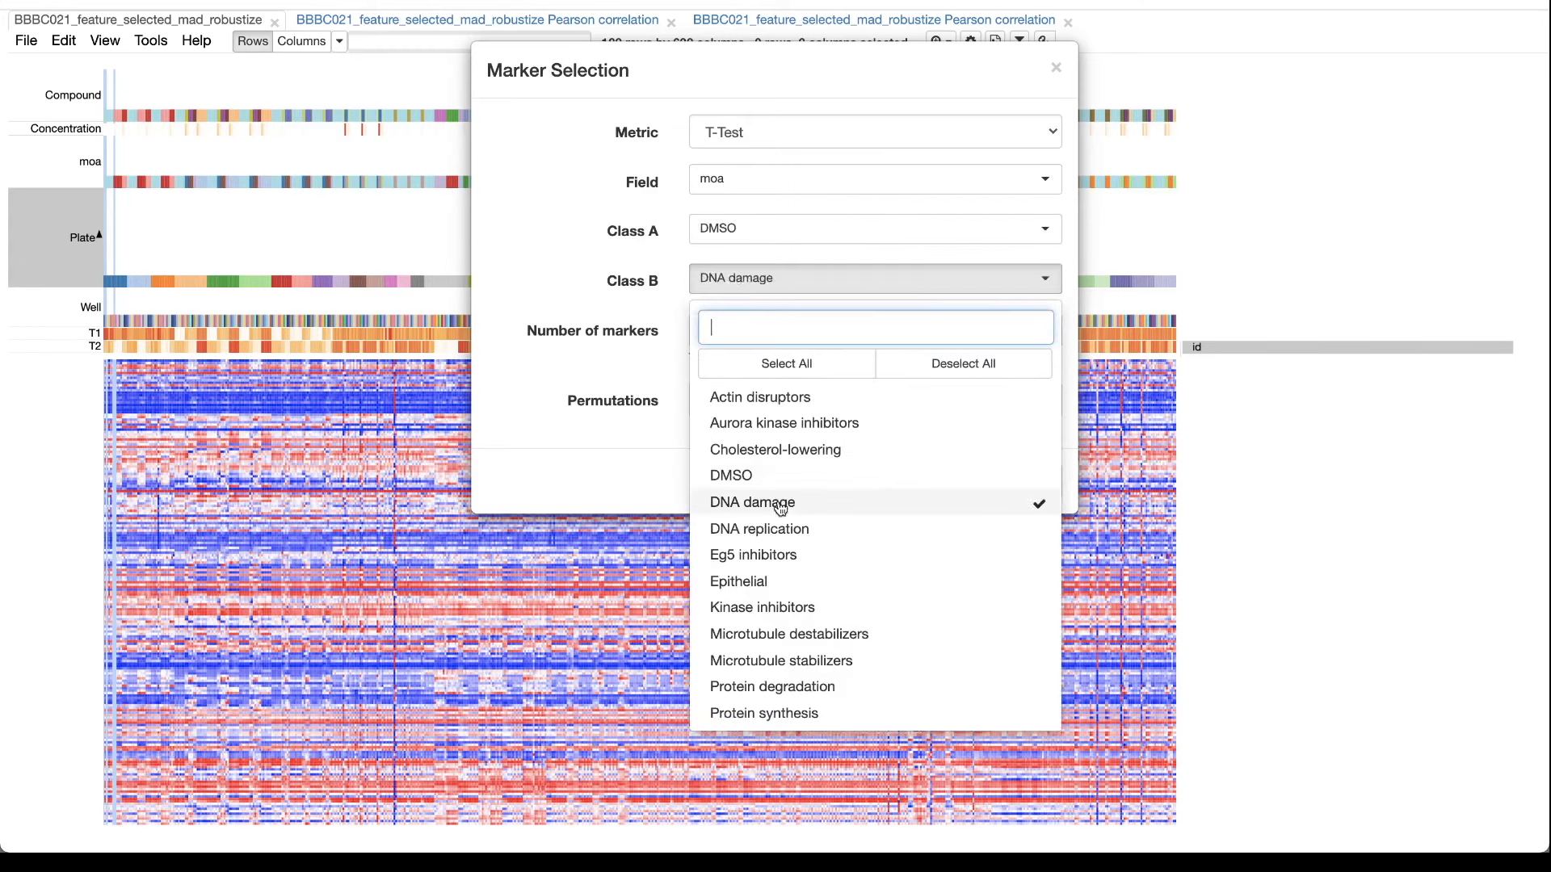
{"action": "left_click", "coordinate": [664, 473]}
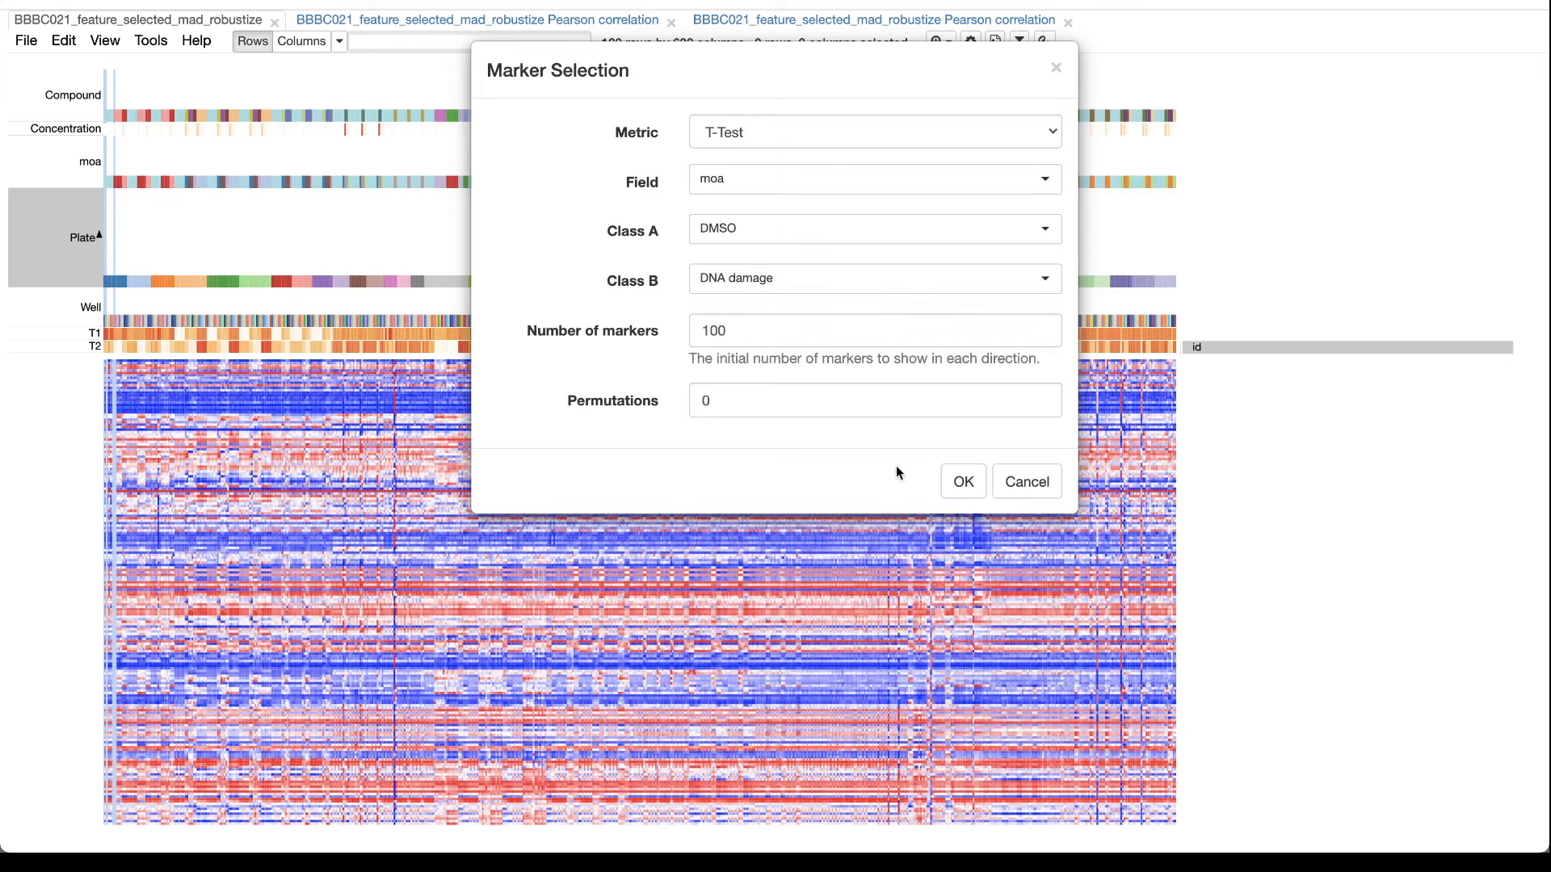
{"action": "left_click", "coordinate": [963, 484]}
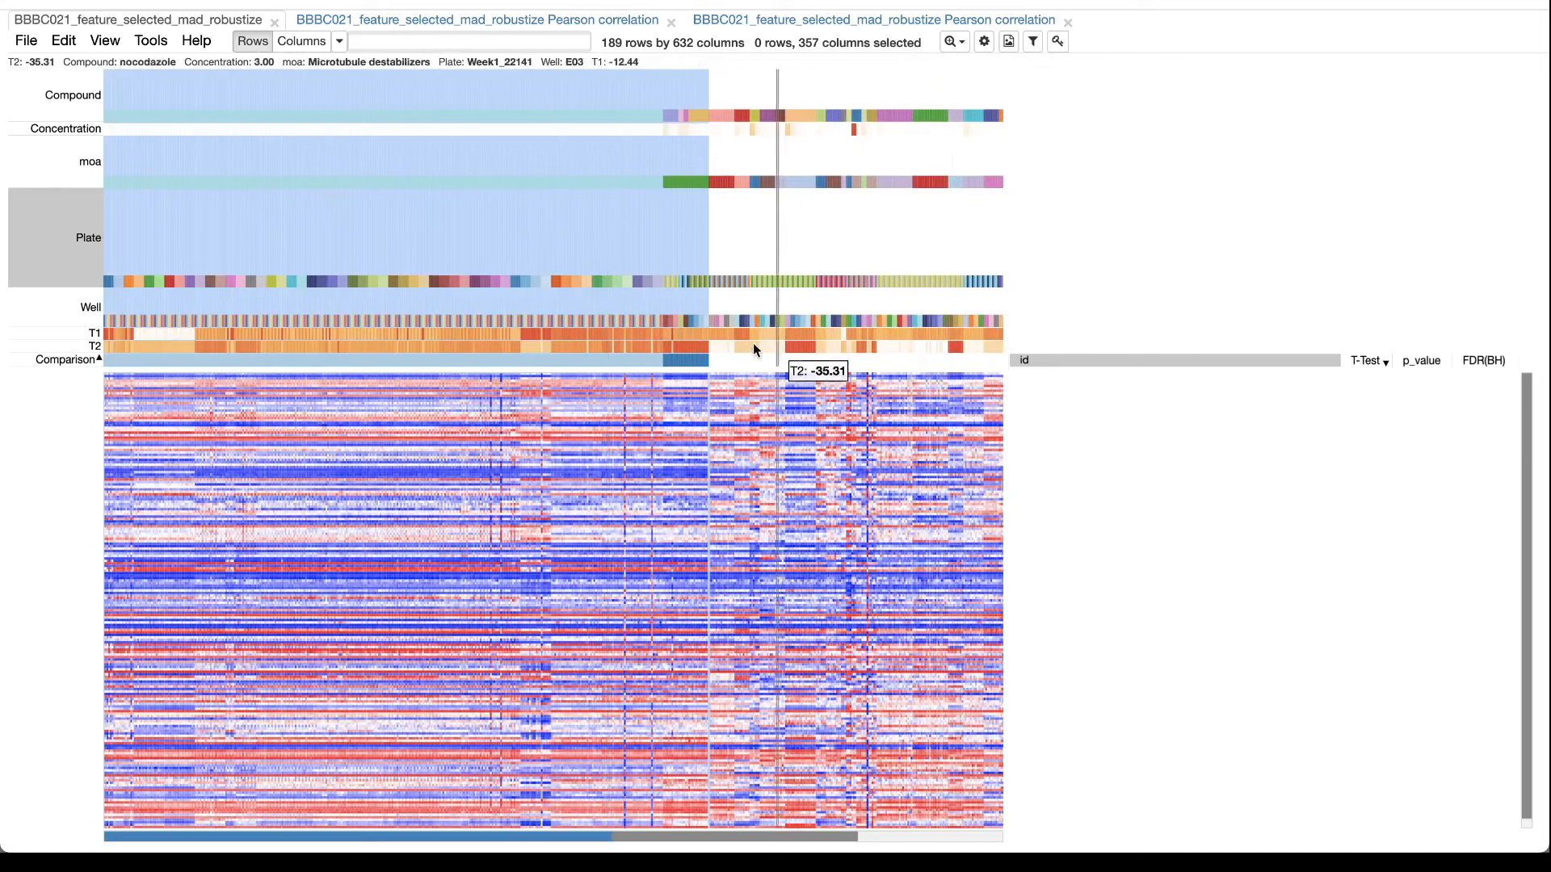
Enlarge the heat map by four zoom levels and examine the features' T-Test and p_value columns.
{"action": "left_click", "coordinate": [954, 41]}
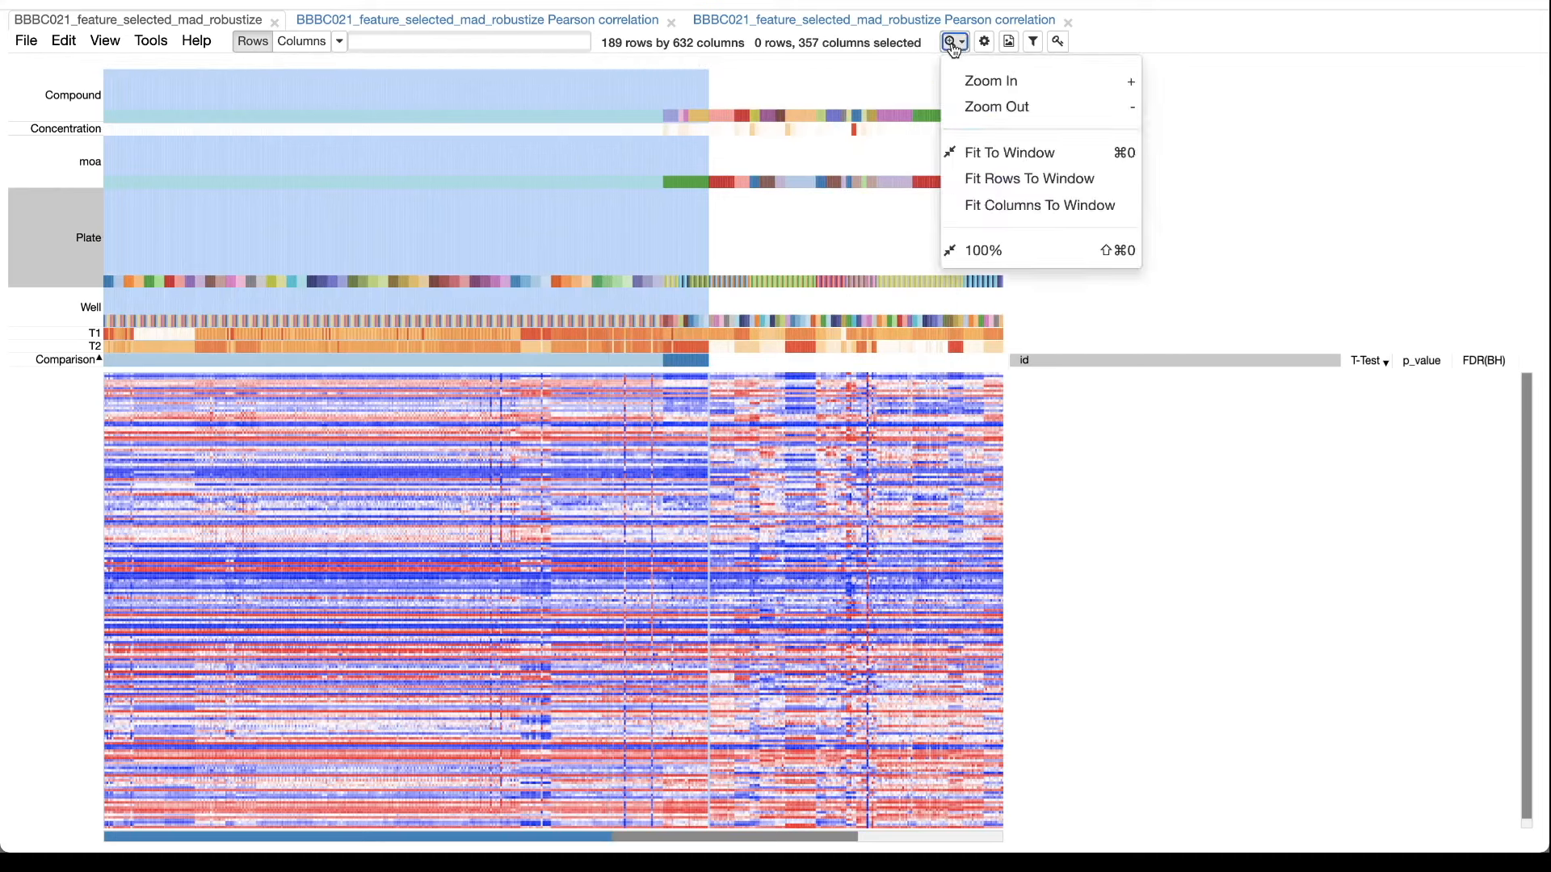
{"action": "left_click", "coordinate": [990, 80]}
{"action": "left_click", "coordinate": [954, 42]}
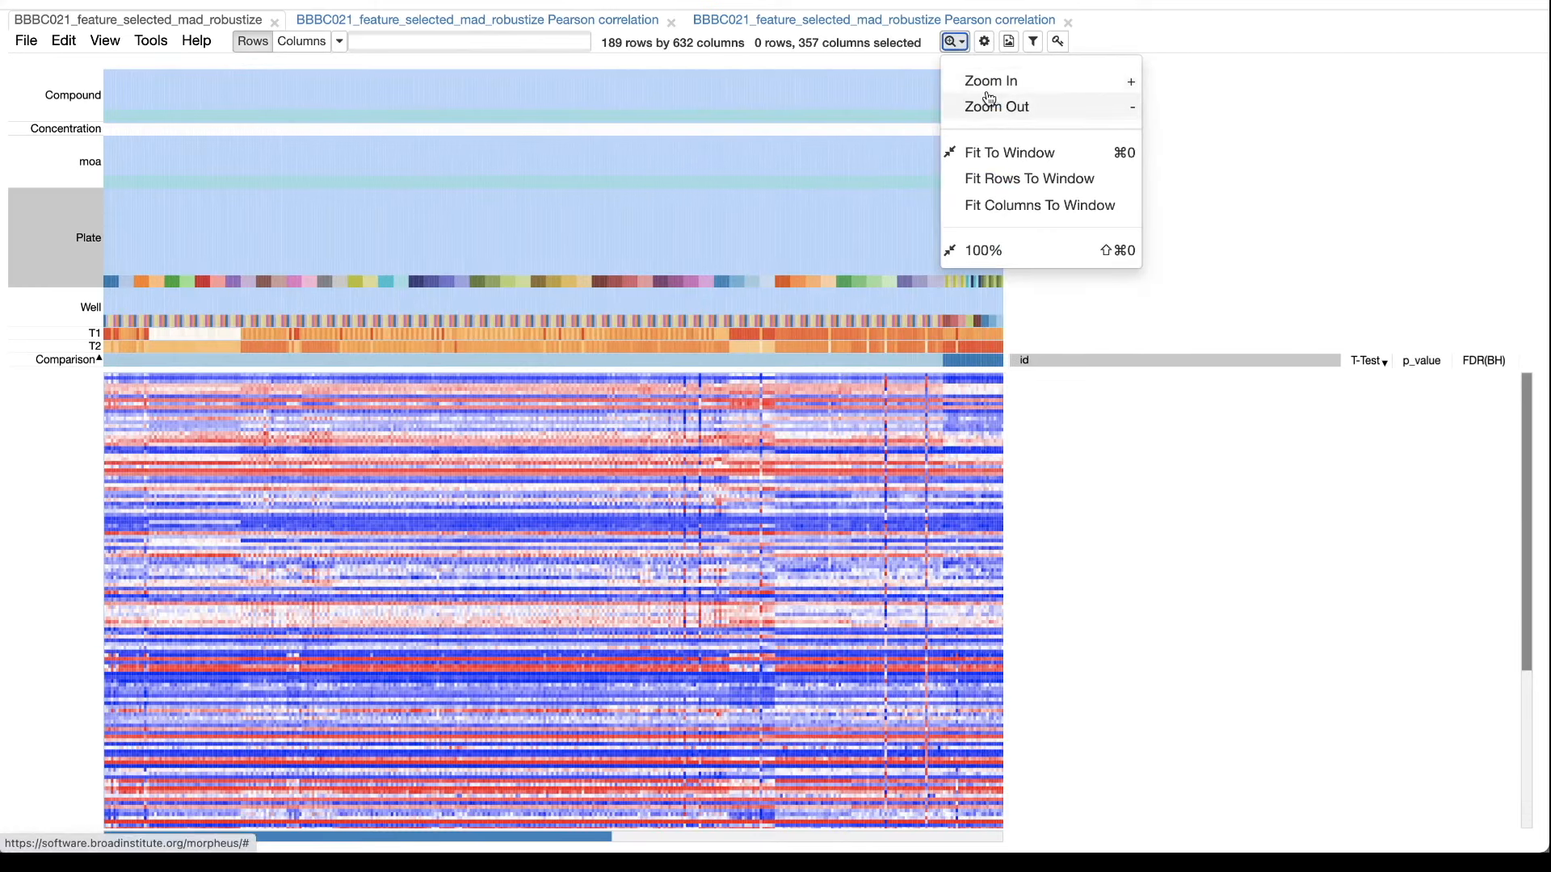
{"action": "left_click", "coordinate": [981, 81]}
{"action": "left_click", "coordinate": [954, 42]}
{"action": "left_click", "coordinate": [983, 82]}
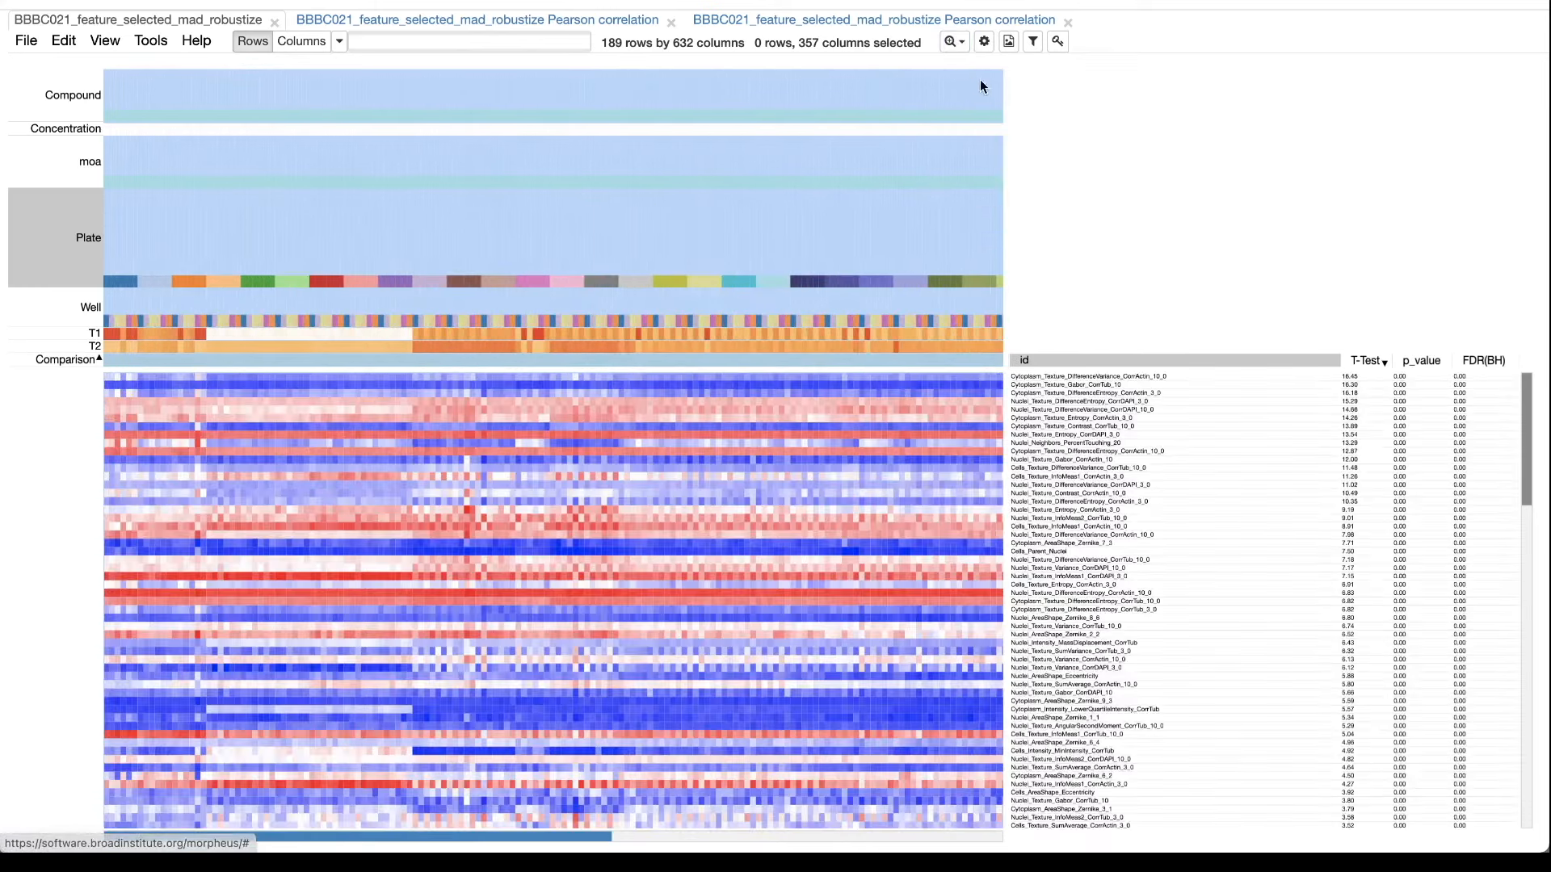
{"action": "left_click", "coordinate": [954, 41]}
{"action": "left_click", "coordinate": [996, 84]}
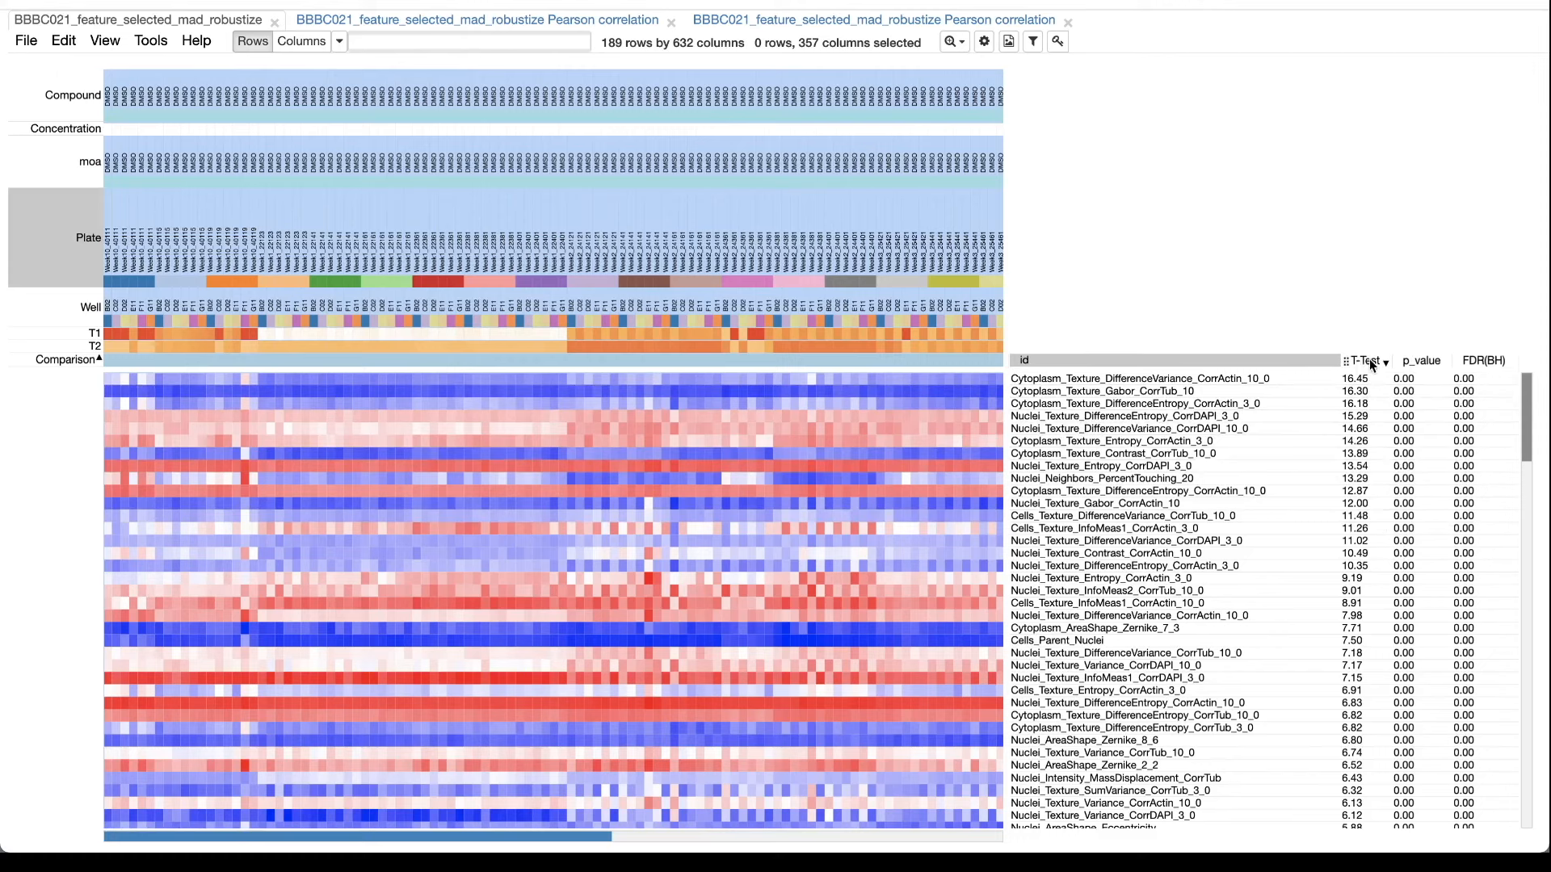
{"action": "left_click", "coordinate": [1436, 360]}
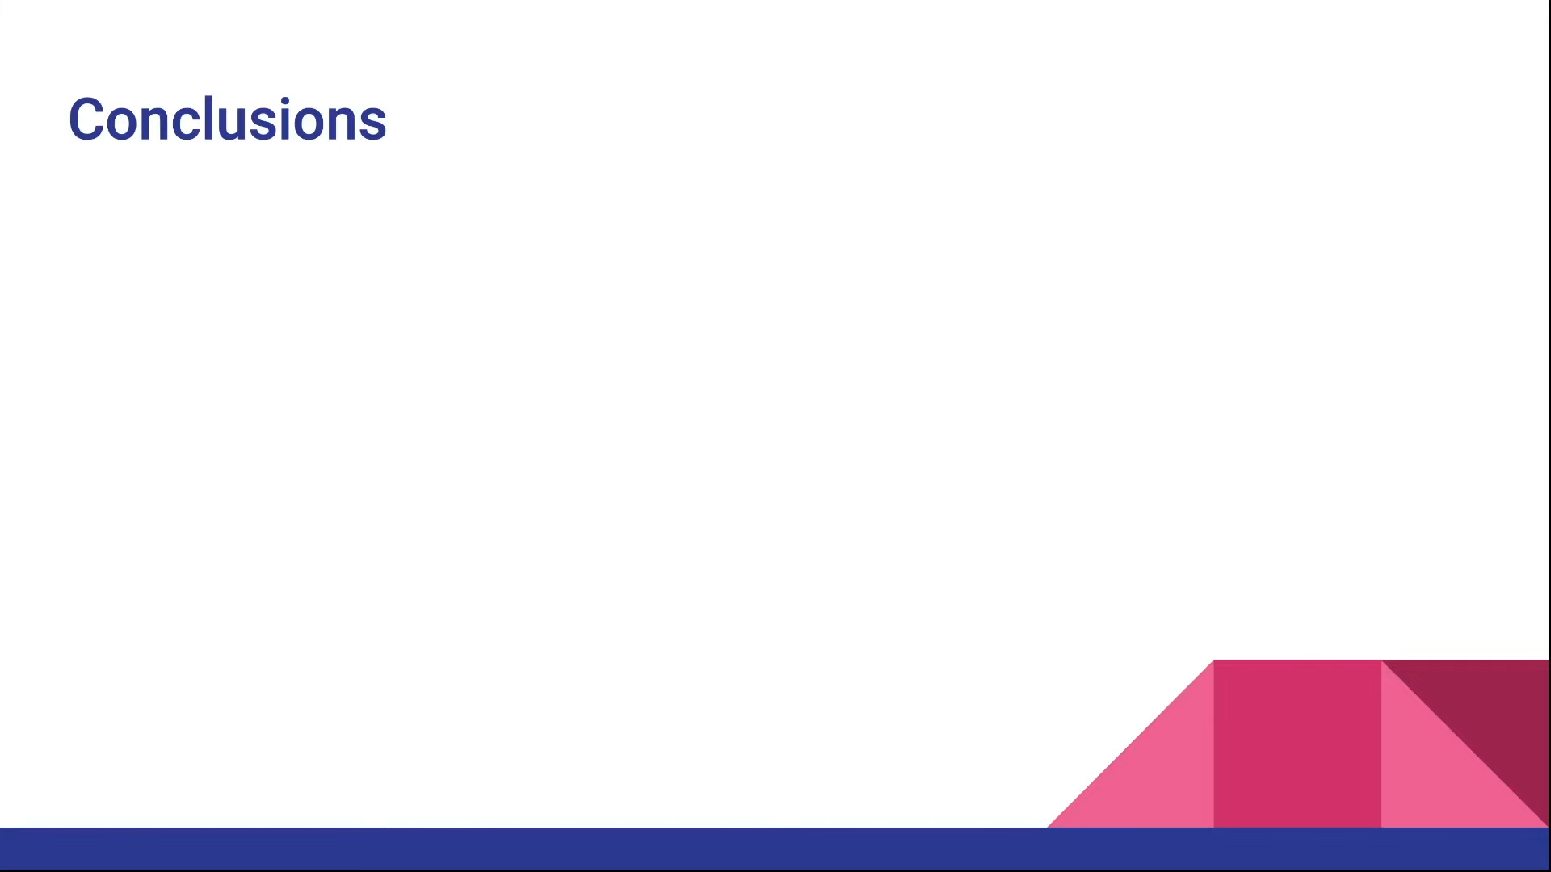
{"action": "key", "text": "Right"}
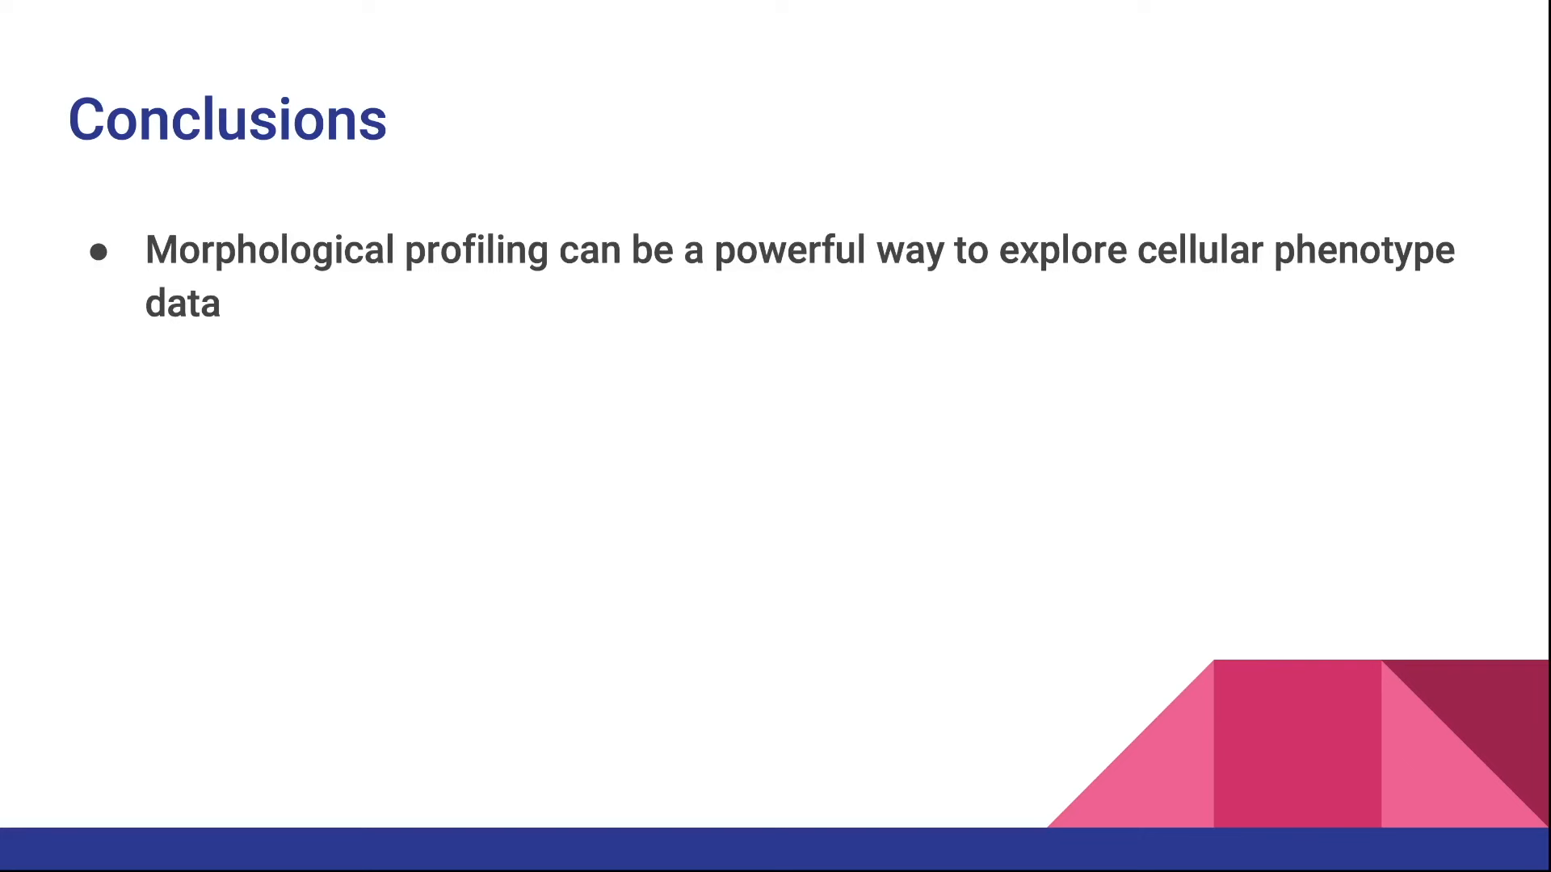
{"action": "key", "text": "Right"}
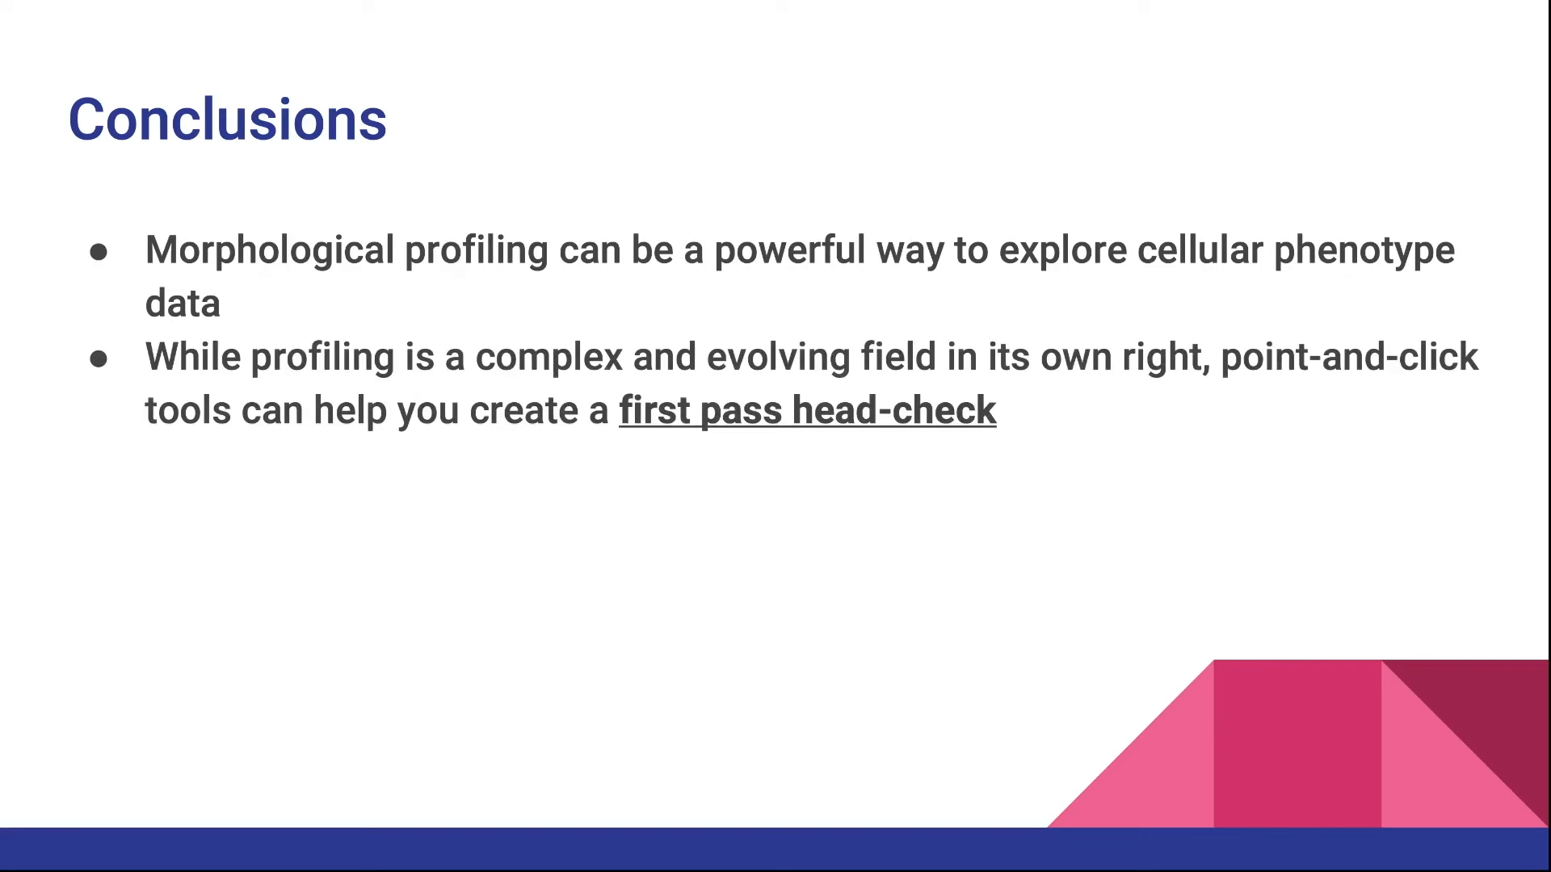